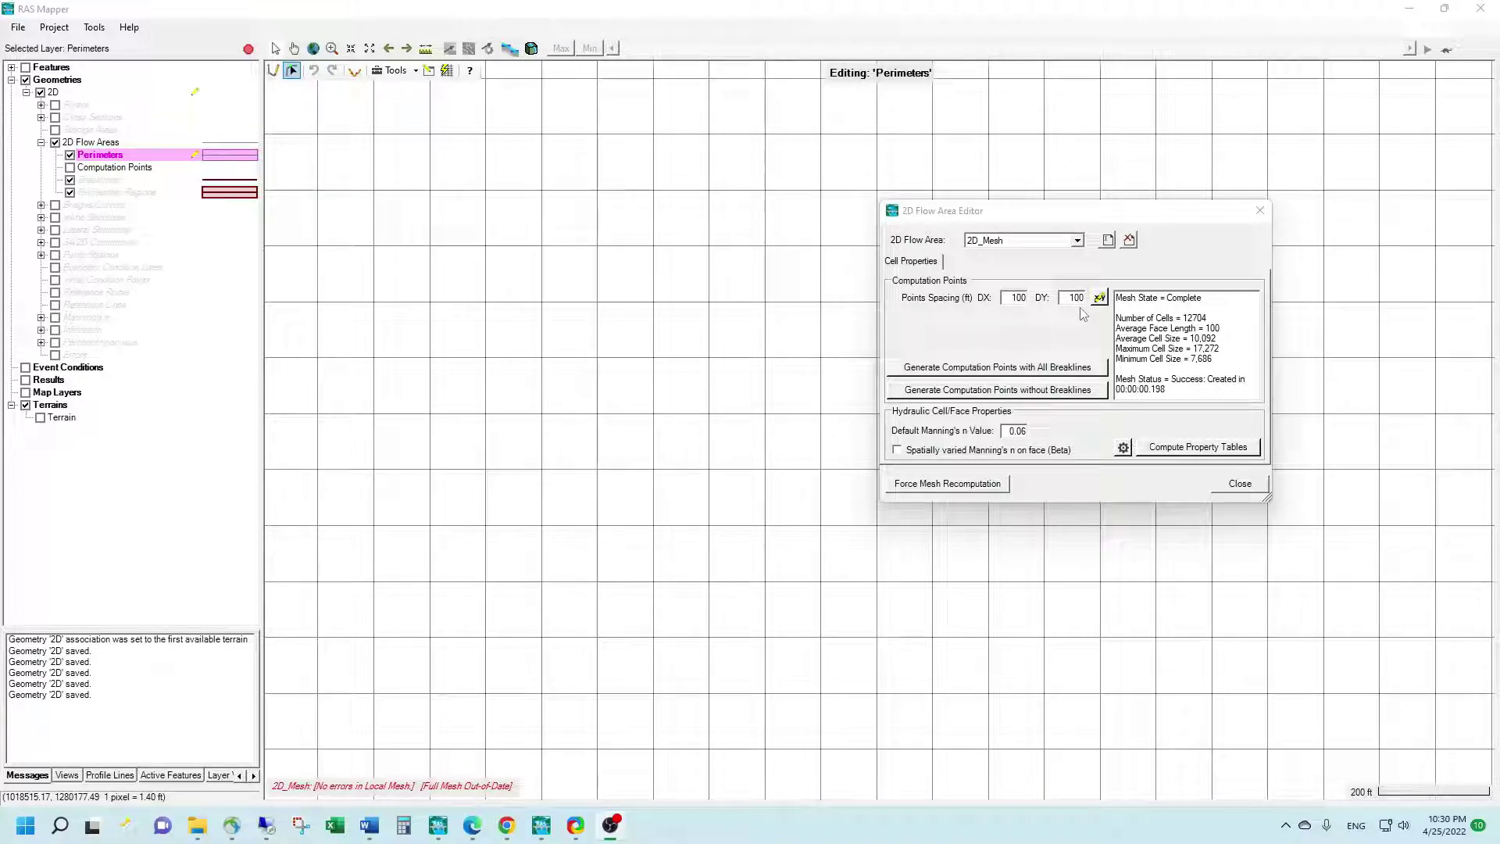
# Close the 2D flow area editor and draw a vertical breakline about 1,000 ft long through the mesh, named Breakline 1
pyautogui.click(1228, 484)
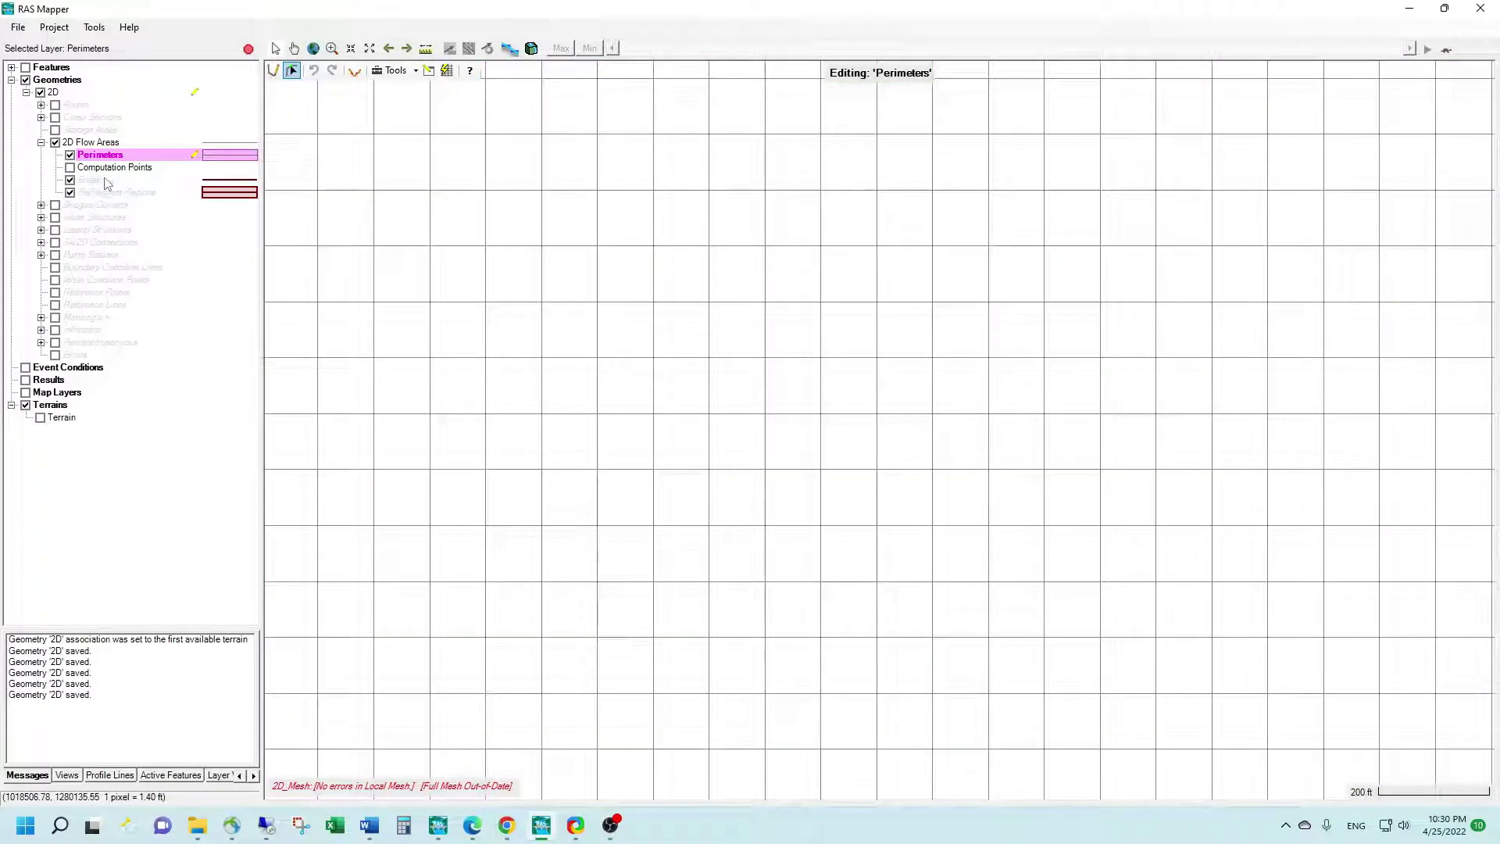
pyautogui.click(108, 181)
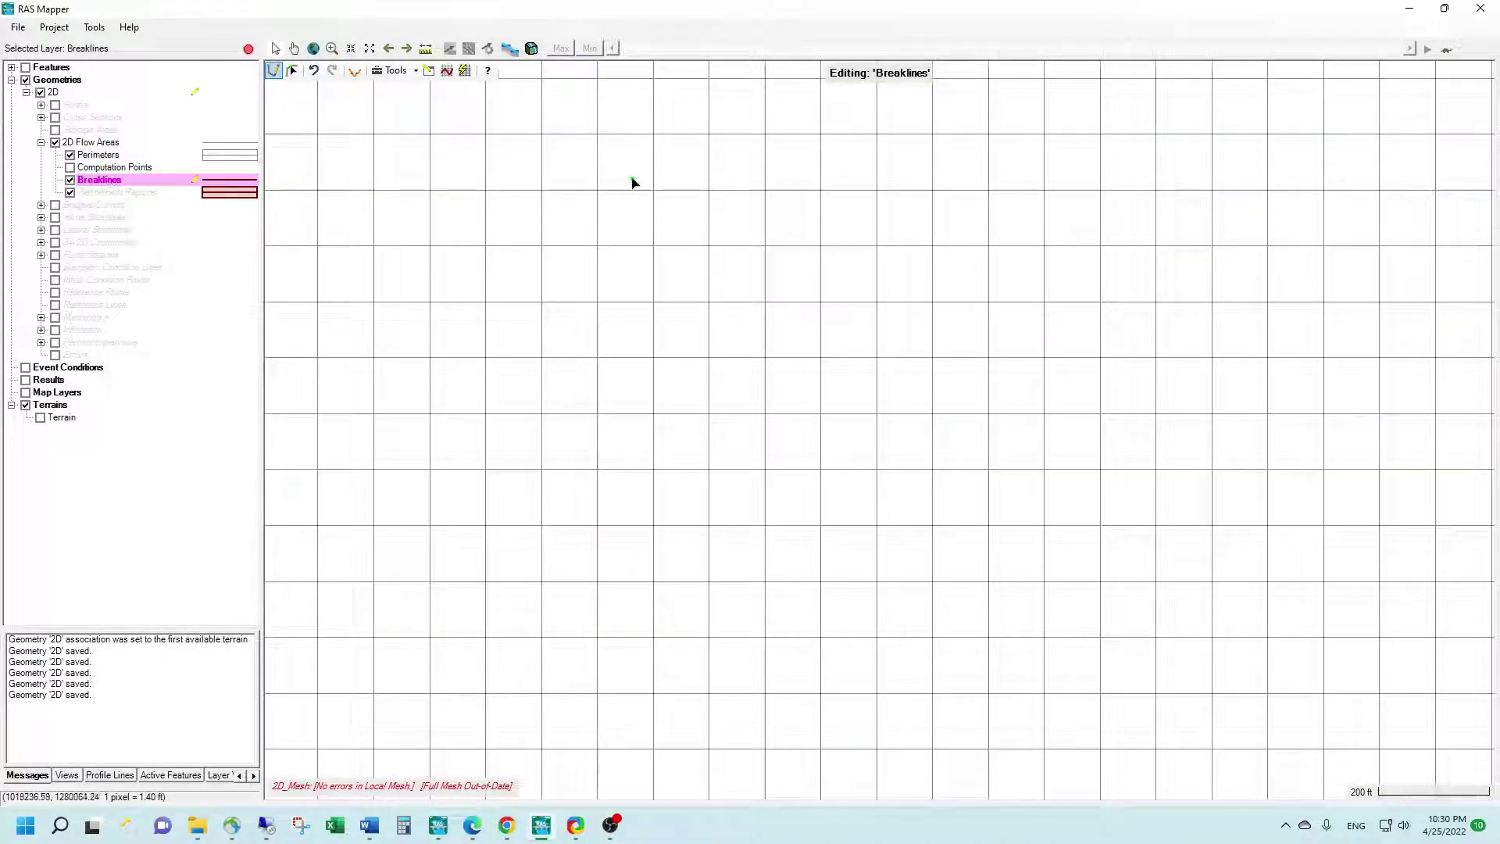
pyautogui.click(628, 141)
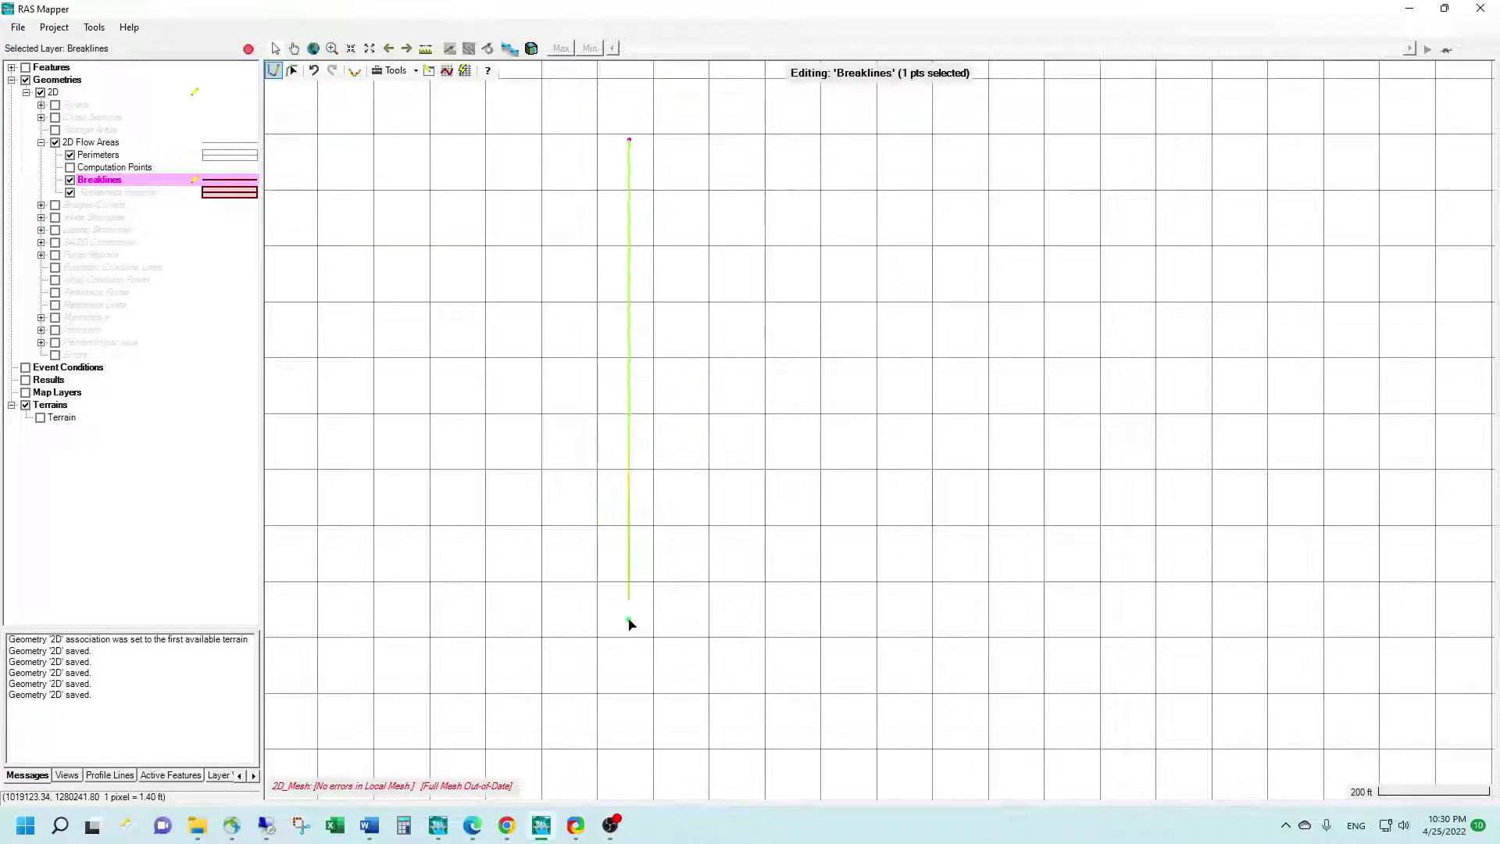
pyautogui.doubleClick(629, 698)
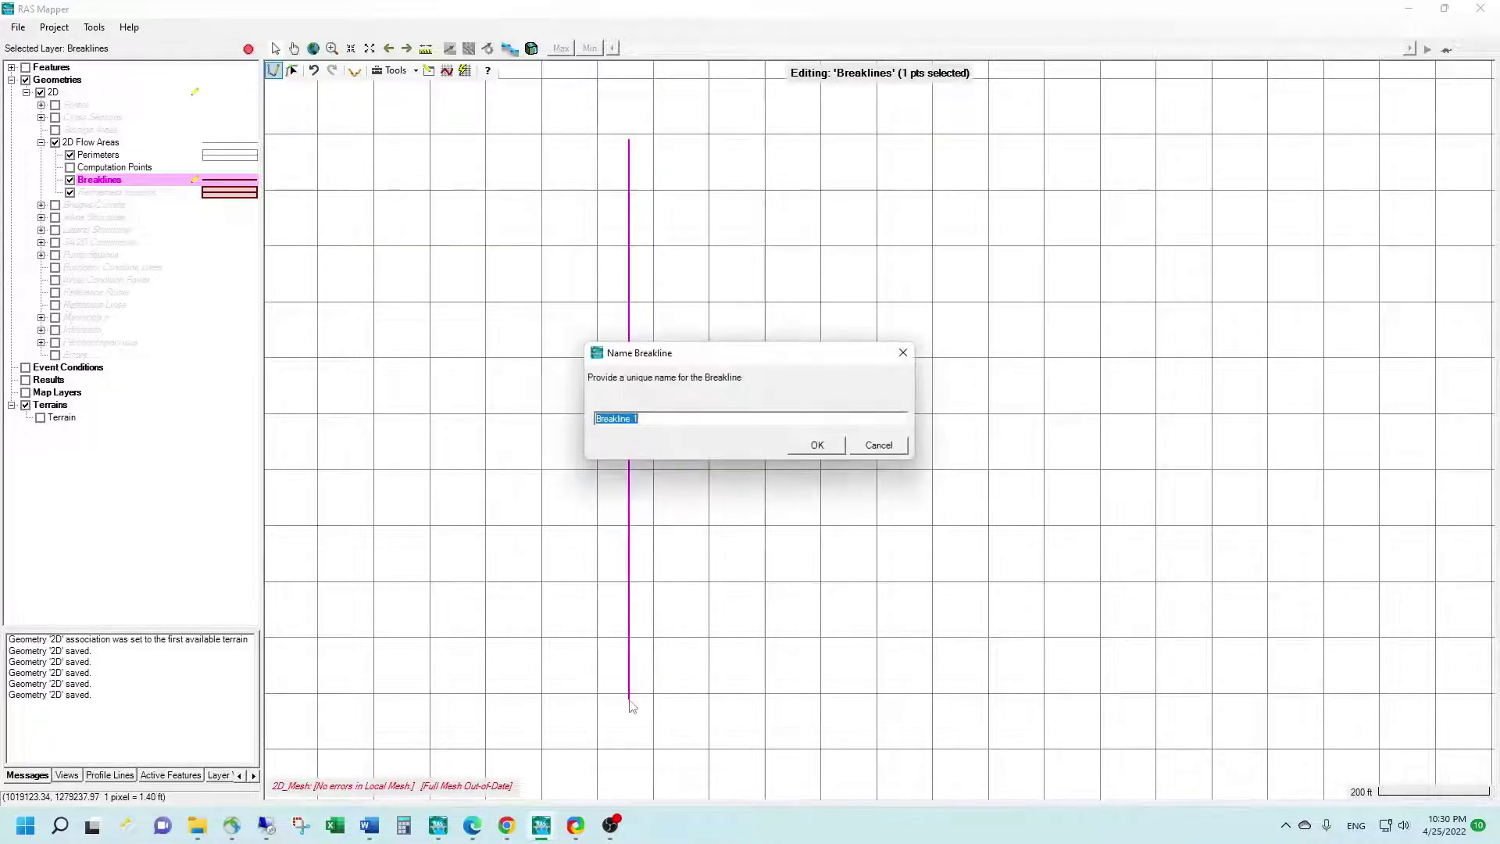
pyautogui.click(822, 446)
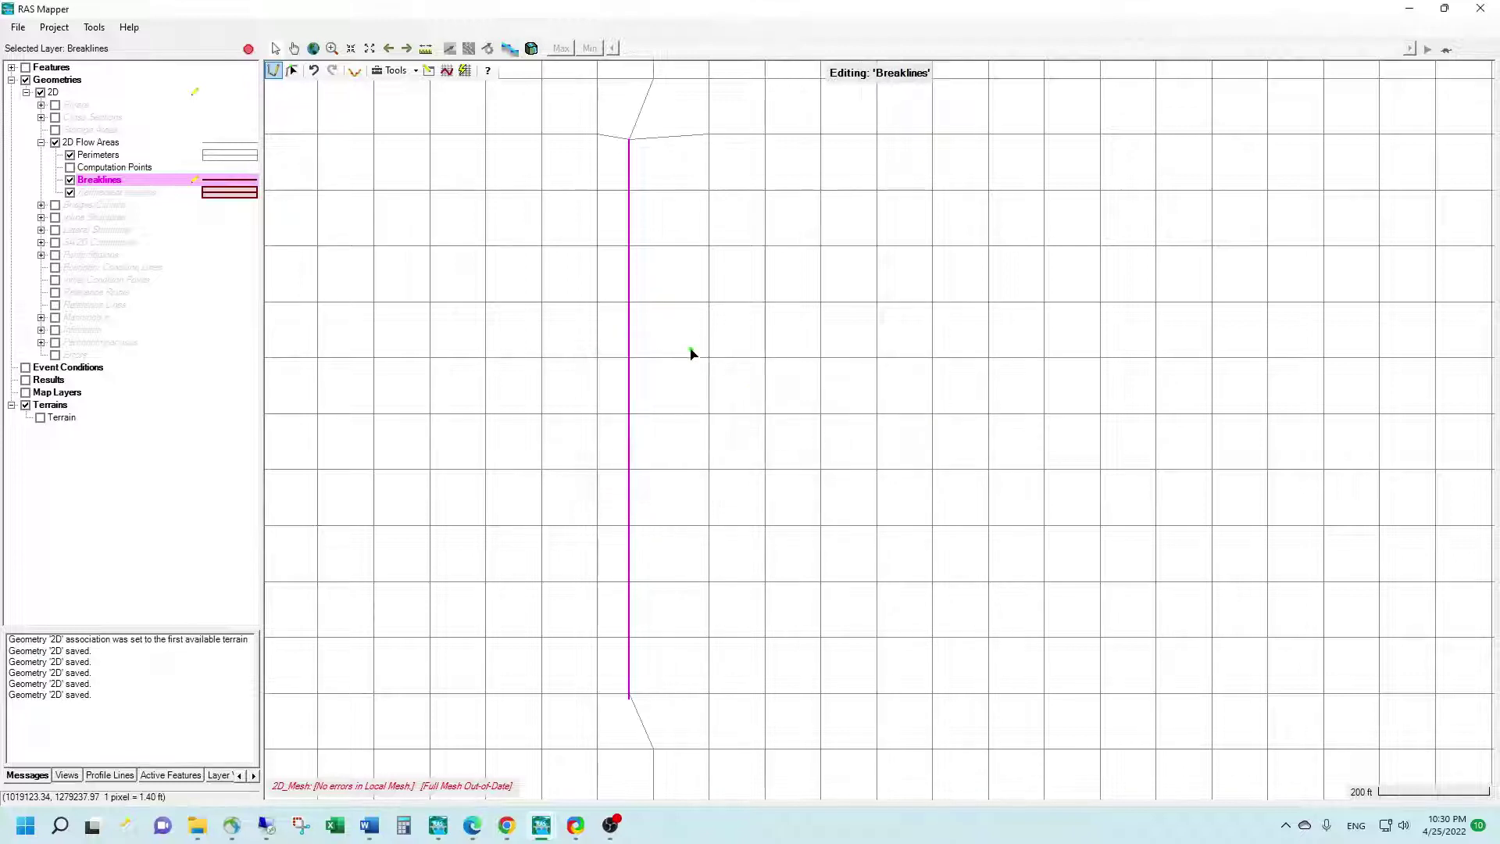
# Open the breakline properties, widen the editor to show all columns, and set Breakline 1's near spacing to 25 ft
pyautogui.rightClick(114, 185)
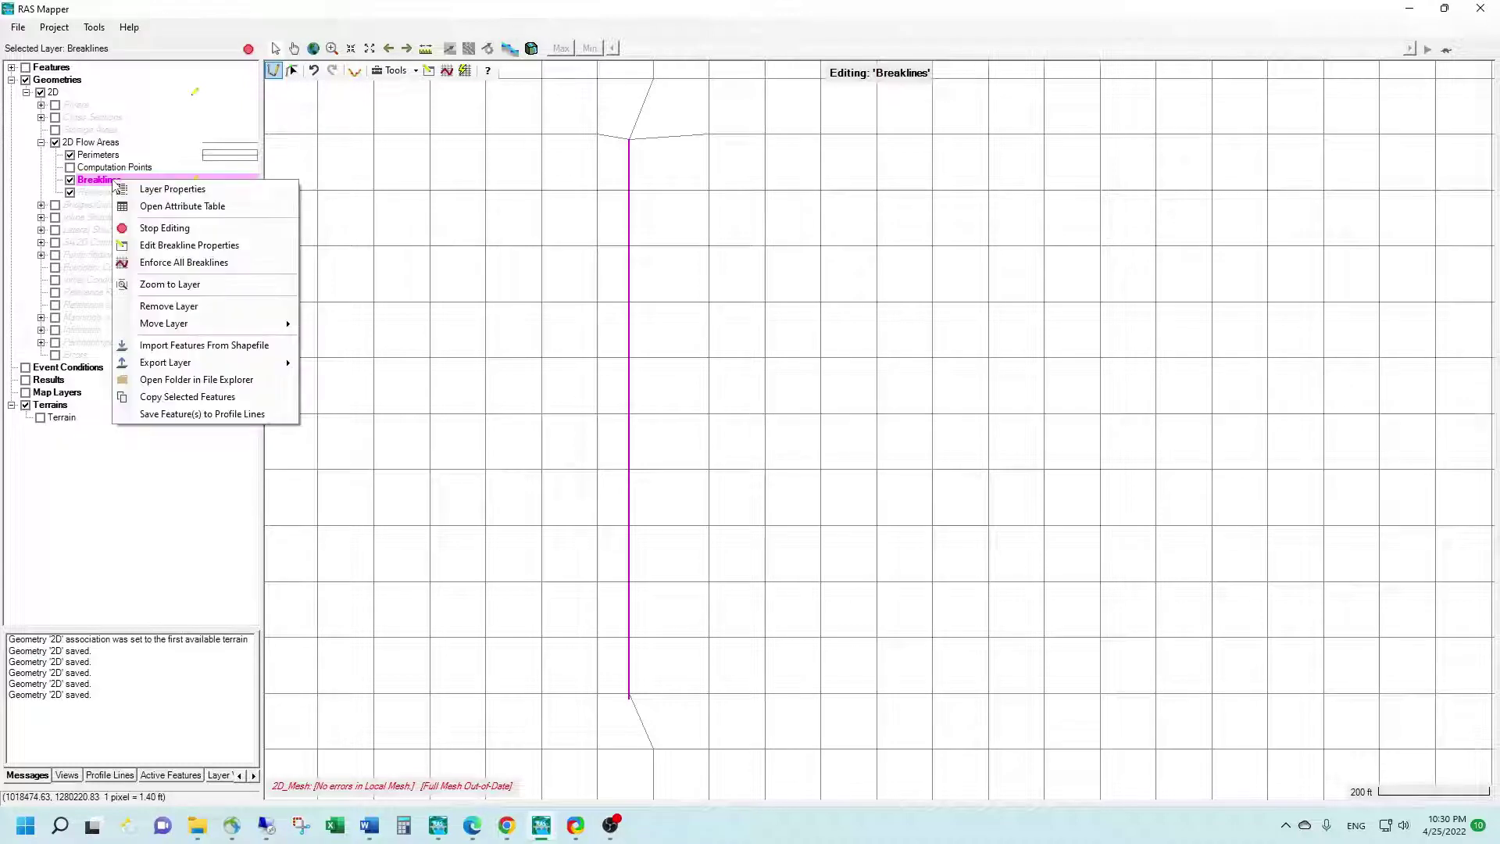
pyautogui.click(189, 246)
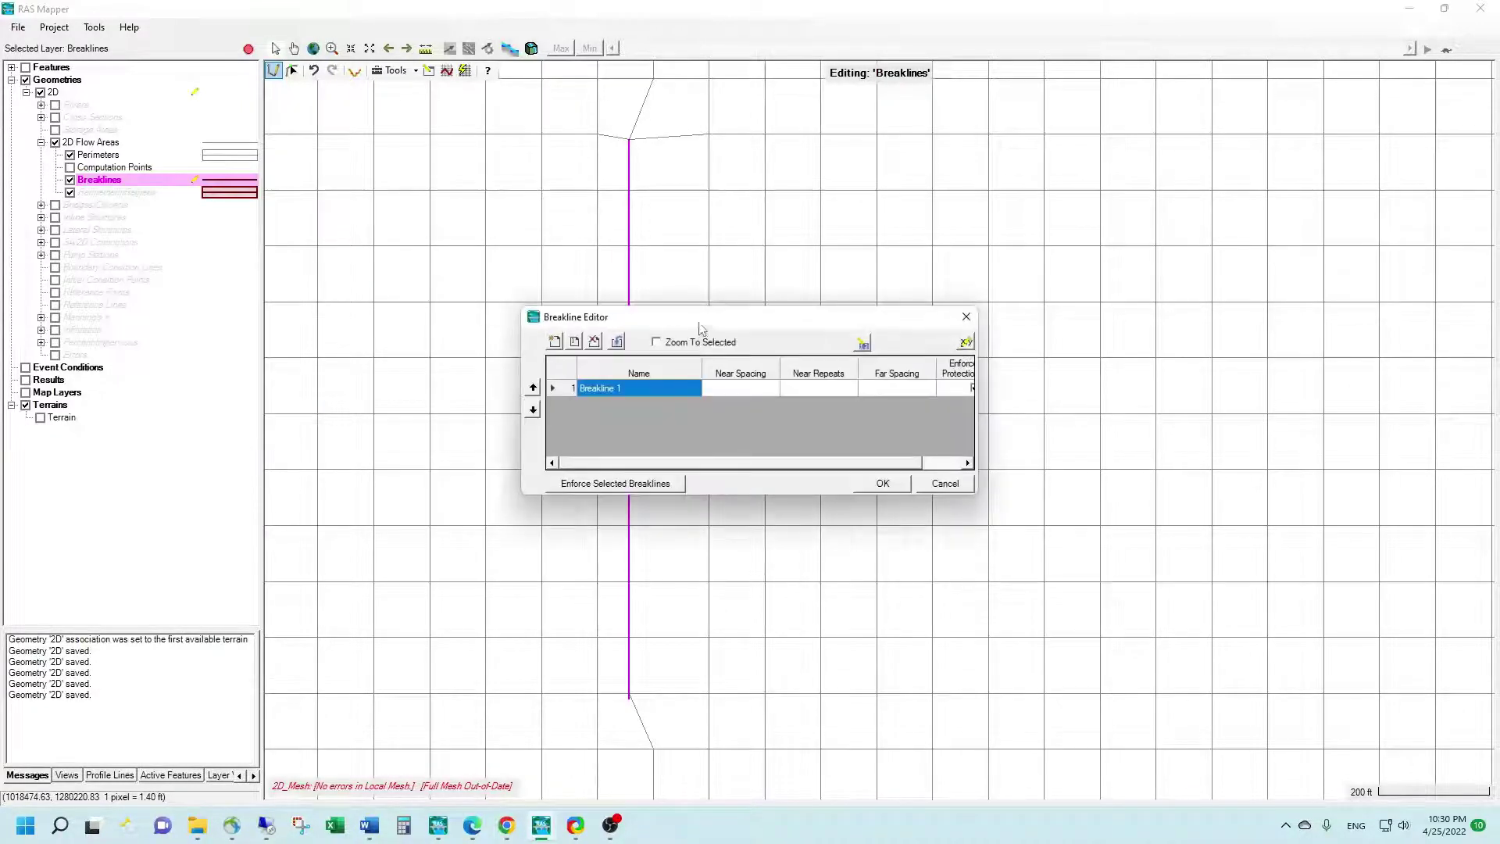
pyautogui.moveTo(699, 316); pyautogui.dragTo(692, 257)
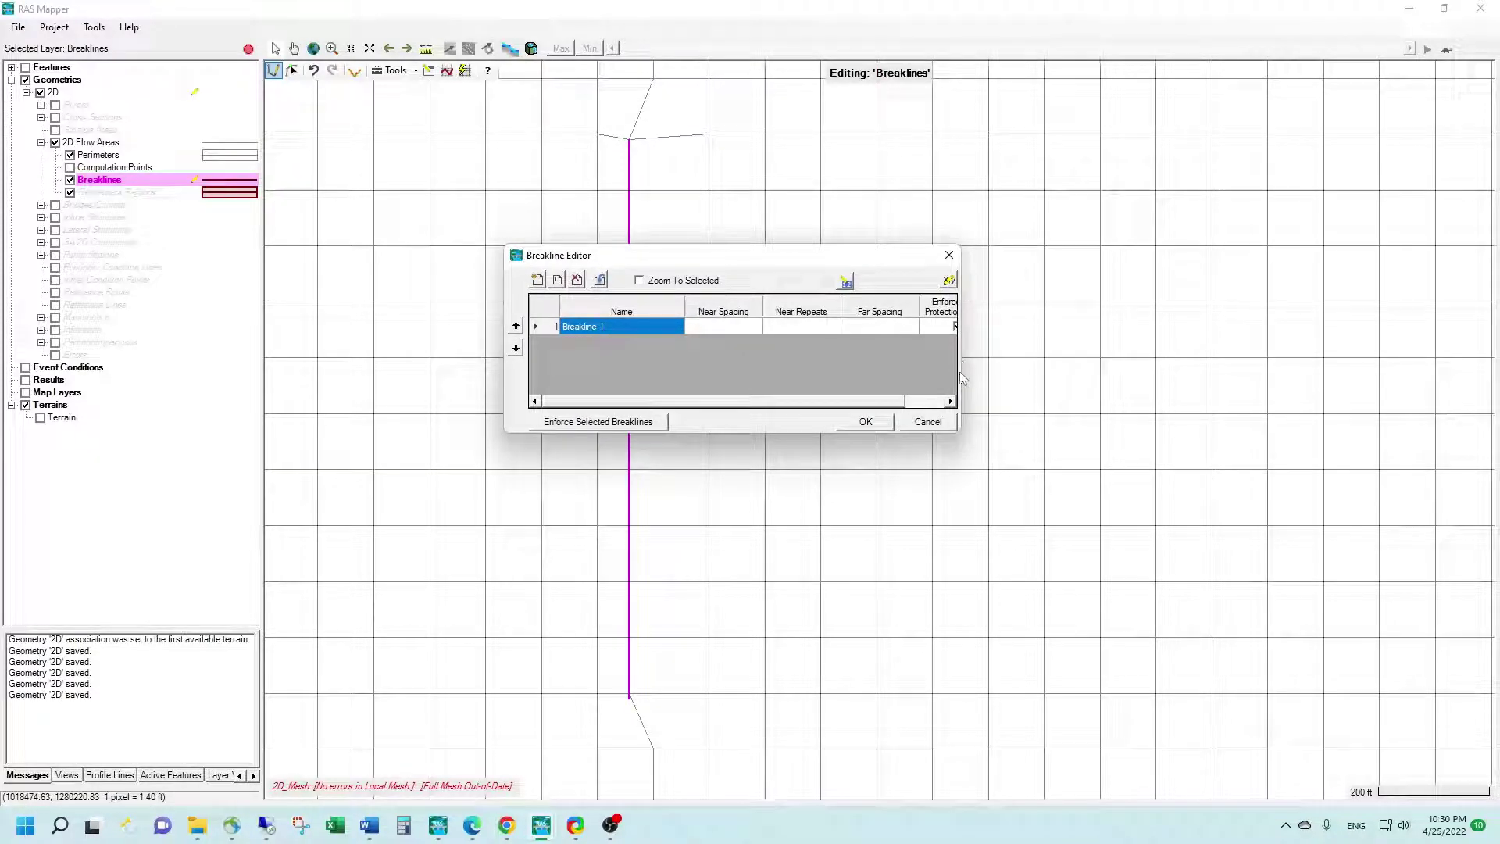
pyautogui.moveTo(960, 372); pyautogui.dragTo(1094, 372)
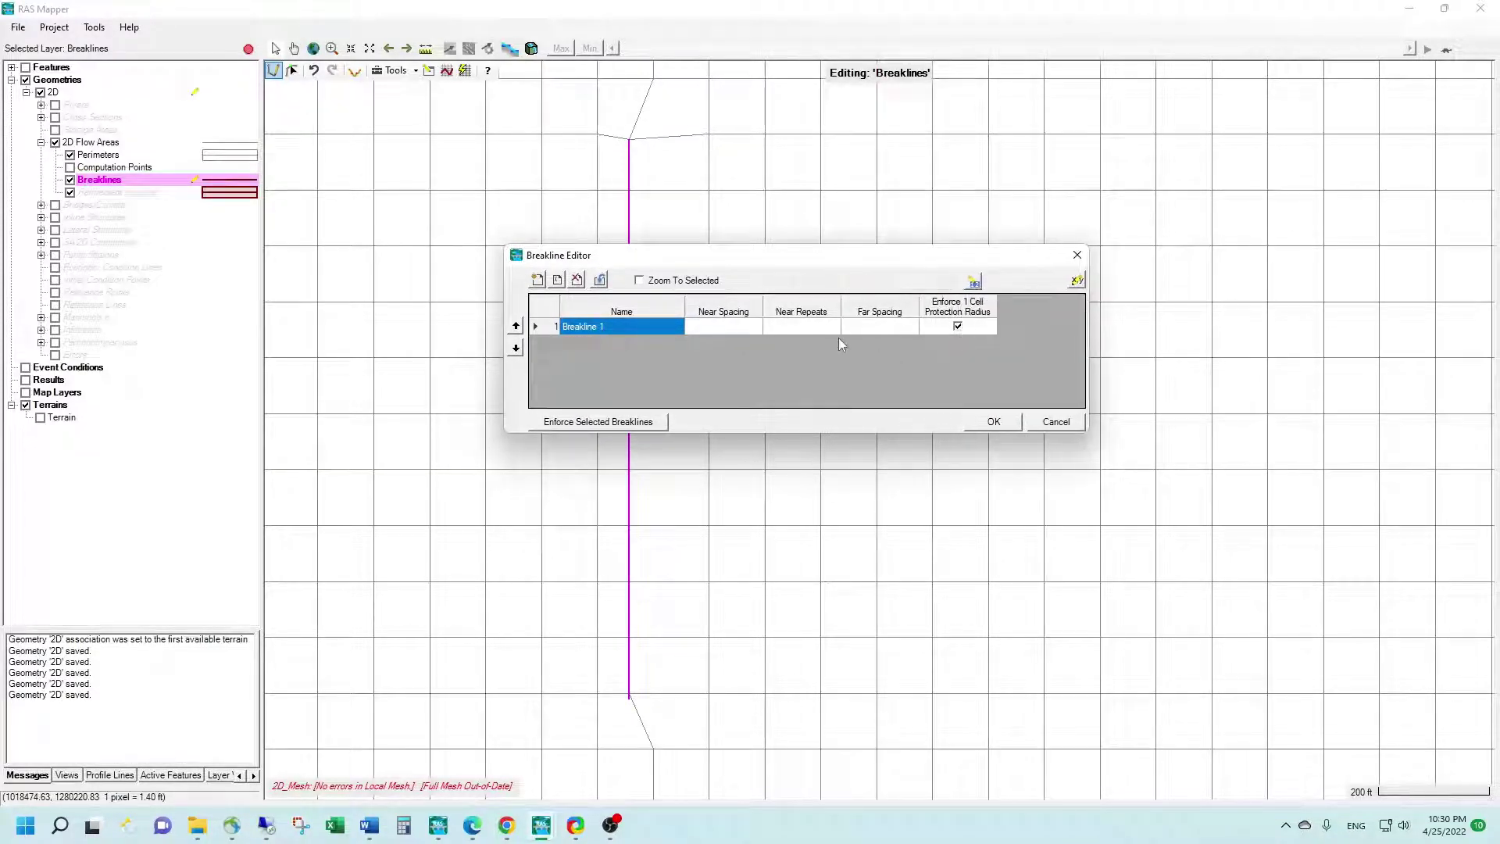
pyautogui.click(714, 329)
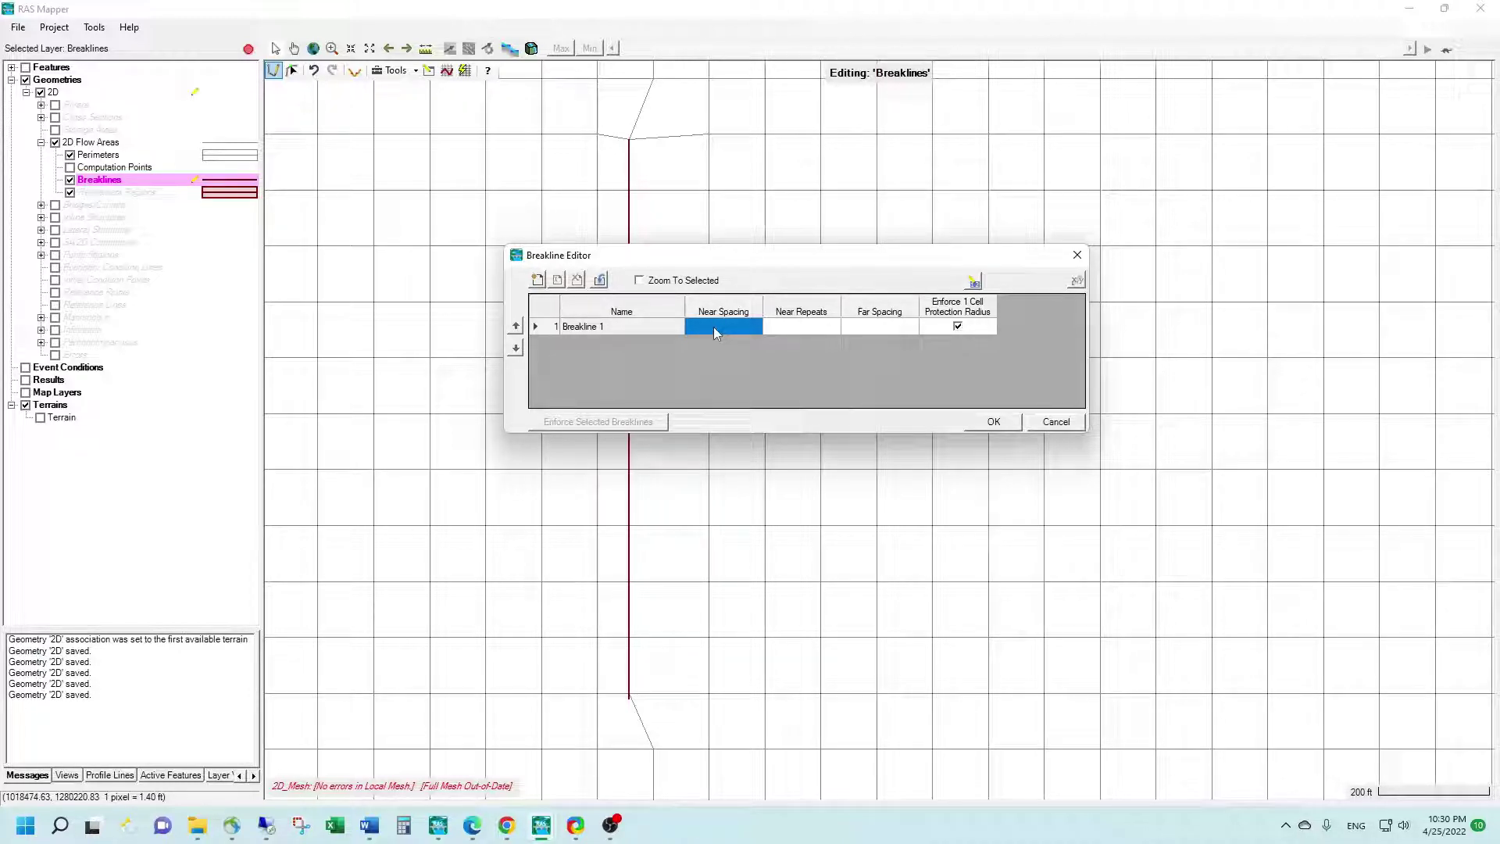
pyautogui.write('25')
# Set Breakline 1's far spacing to 50 ft and turn off its 1-cell protection radius enforcement
pyautogui.click(794, 330)
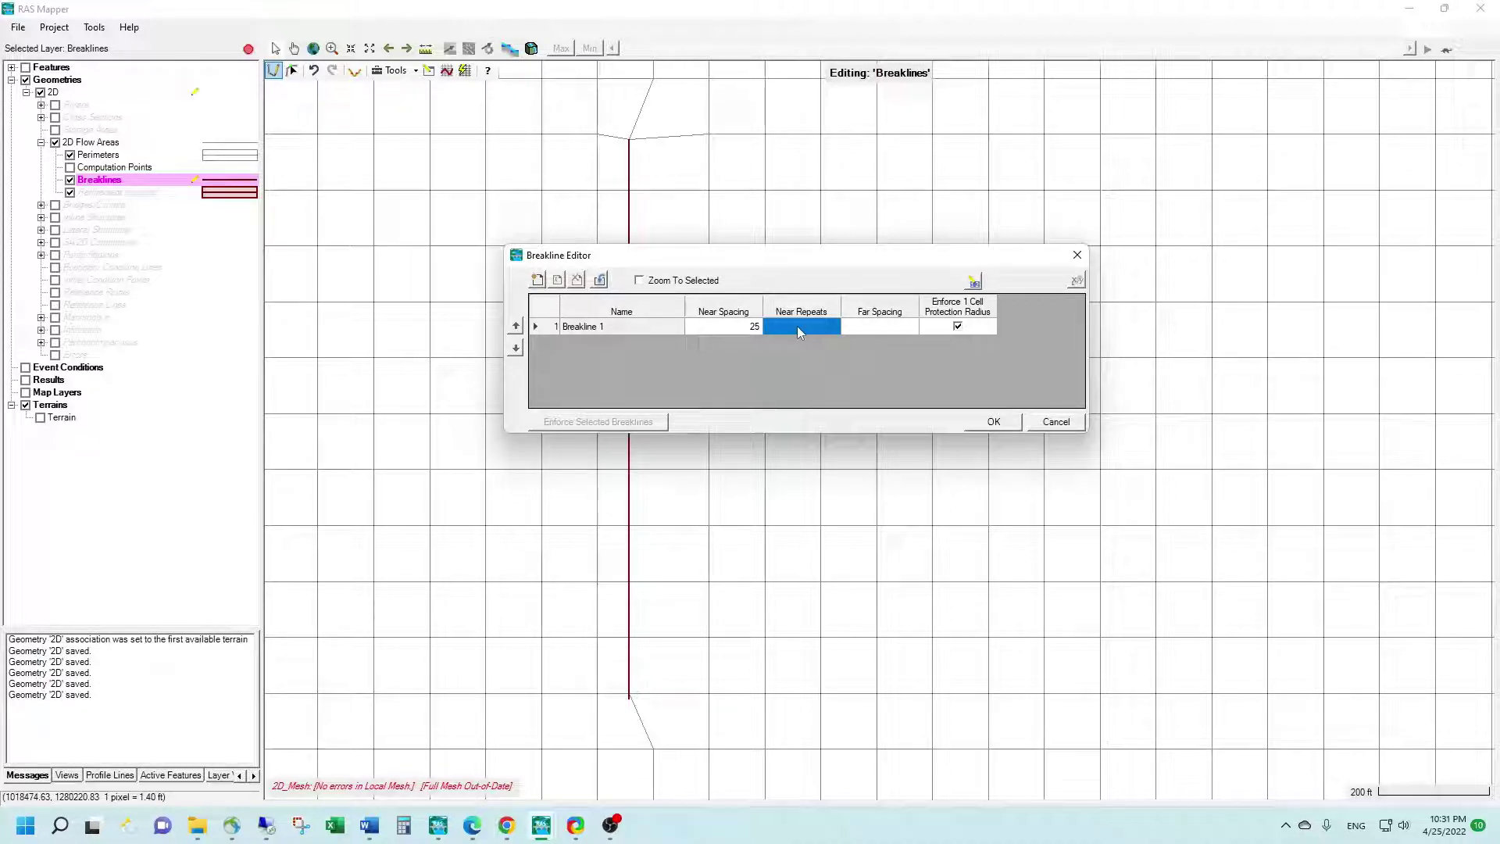
pyautogui.click(865, 329)
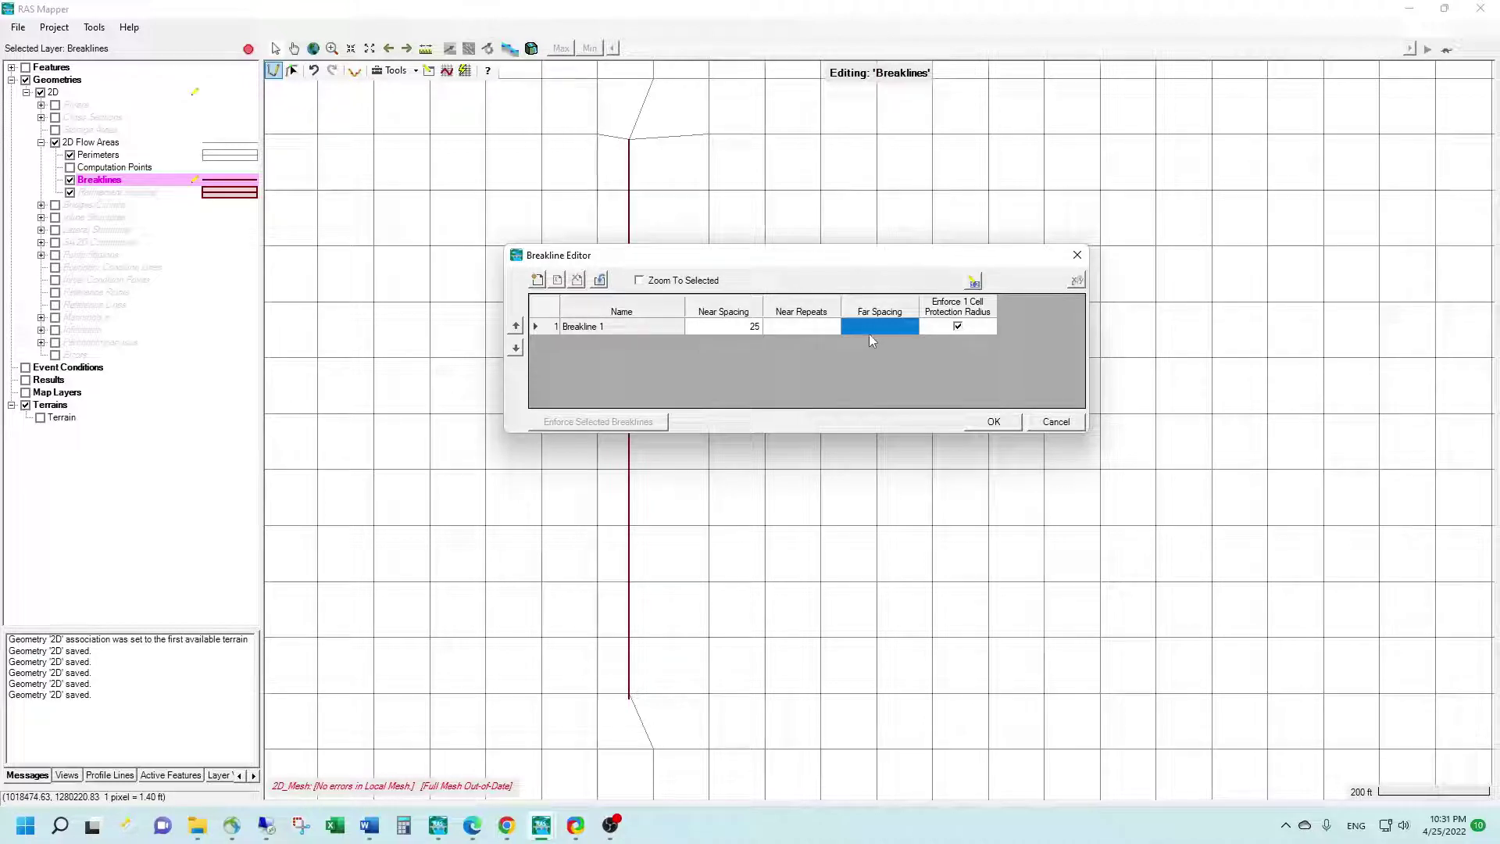
pyautogui.click(868, 331)
pyautogui.write('50')
pyautogui.click(958, 328)
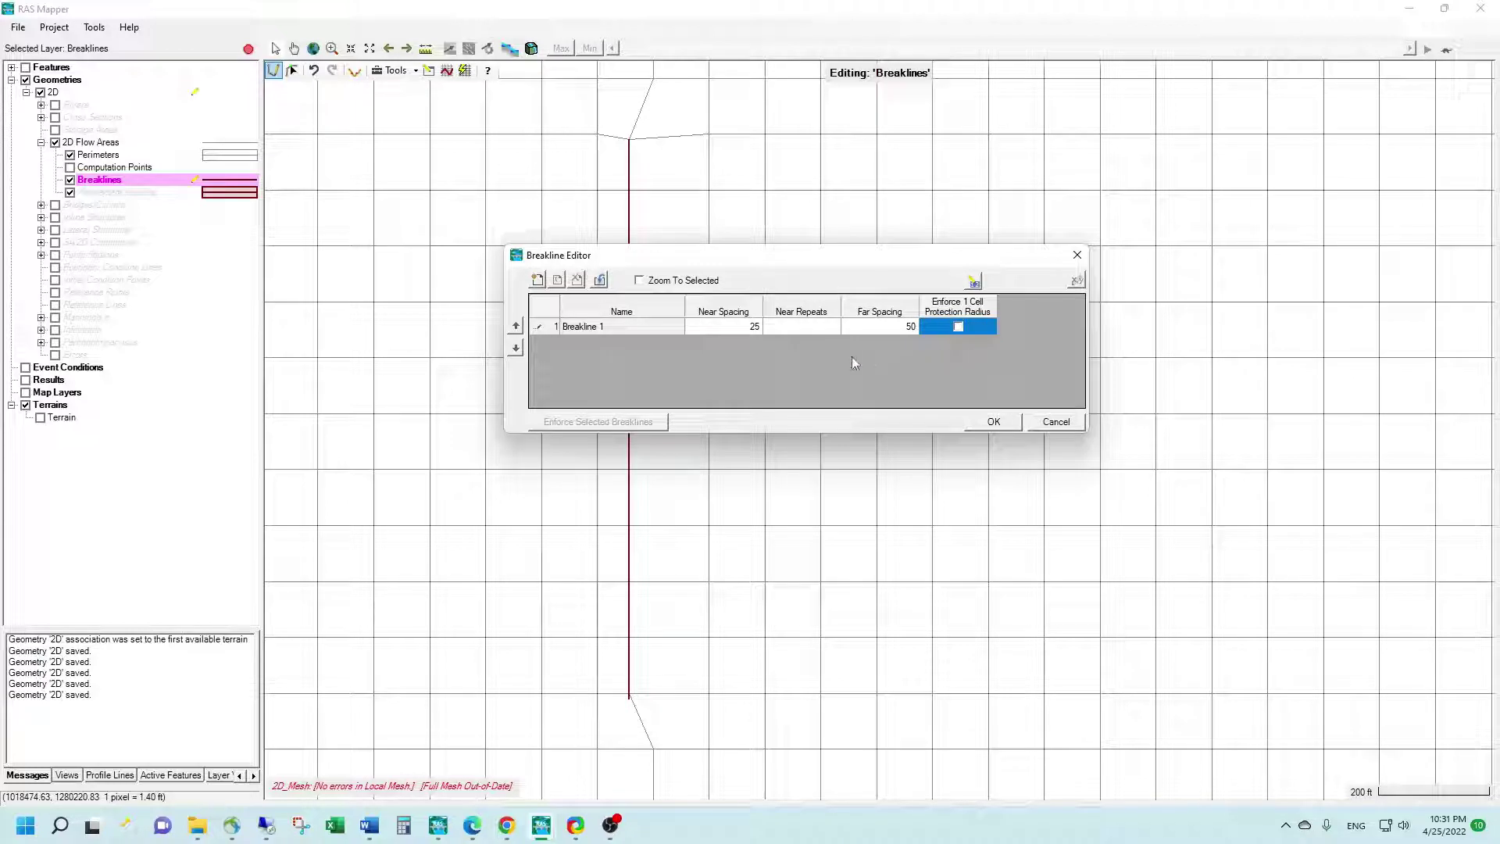
# Enforce Breakline 1 on the mesh, keeping the editor clear of the breakline
pyautogui.click(631, 332)
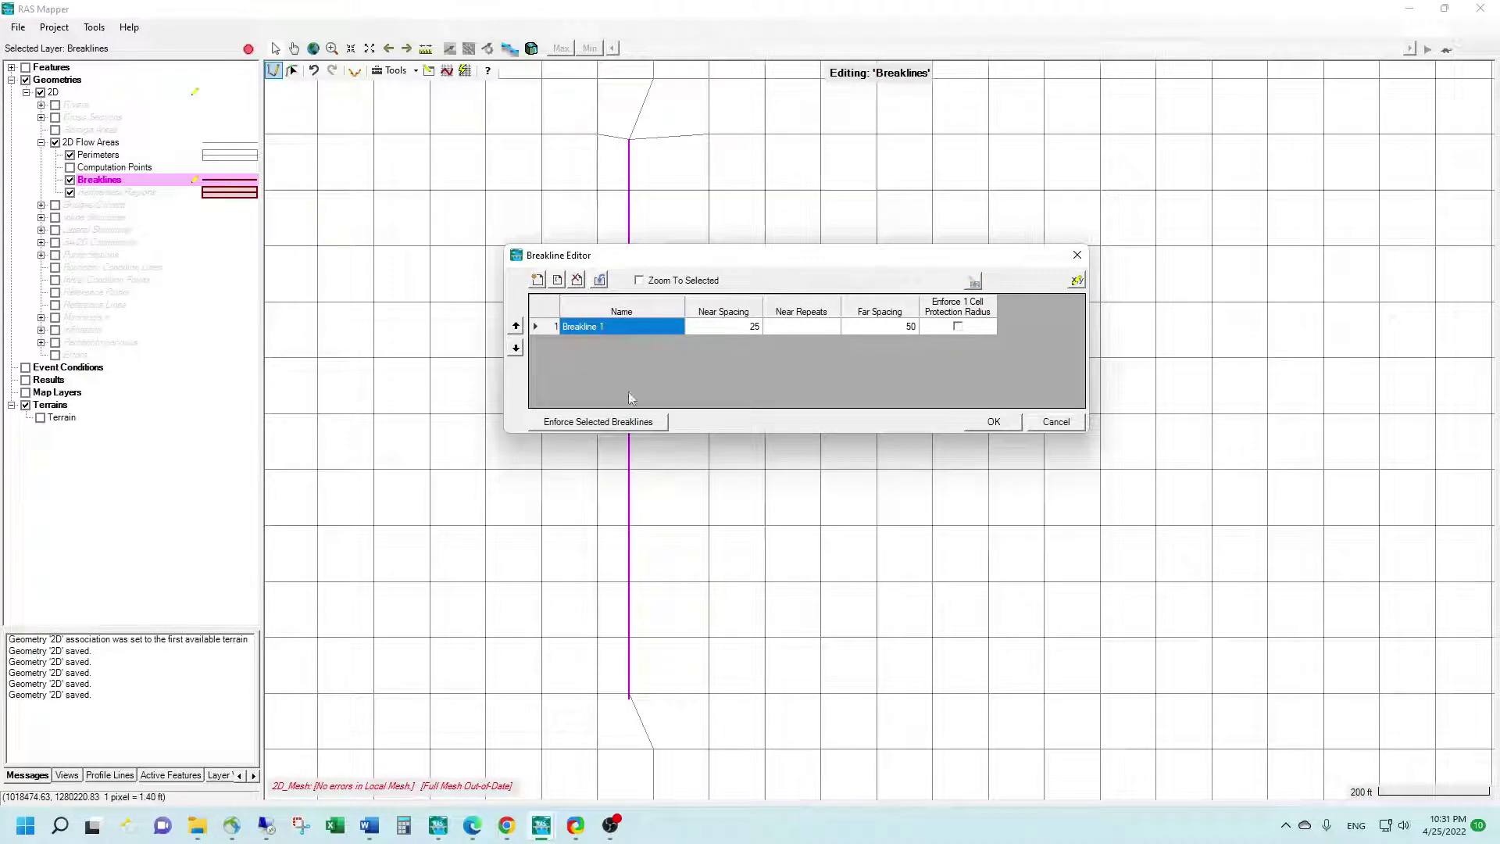
pyautogui.moveTo(718, 258); pyautogui.dragTo(1023, 223)
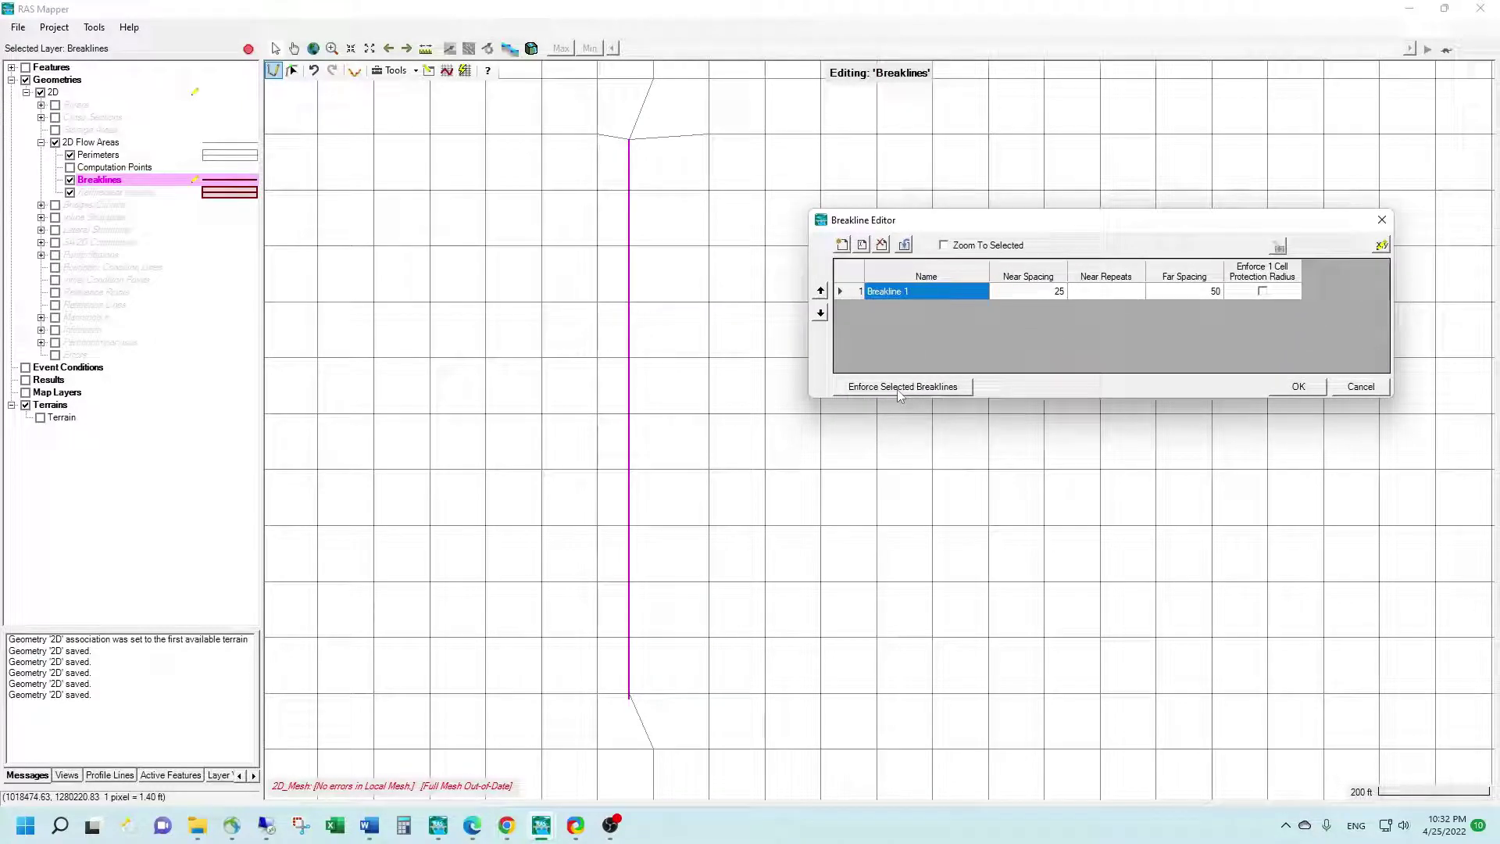
pyautogui.click(899, 388)
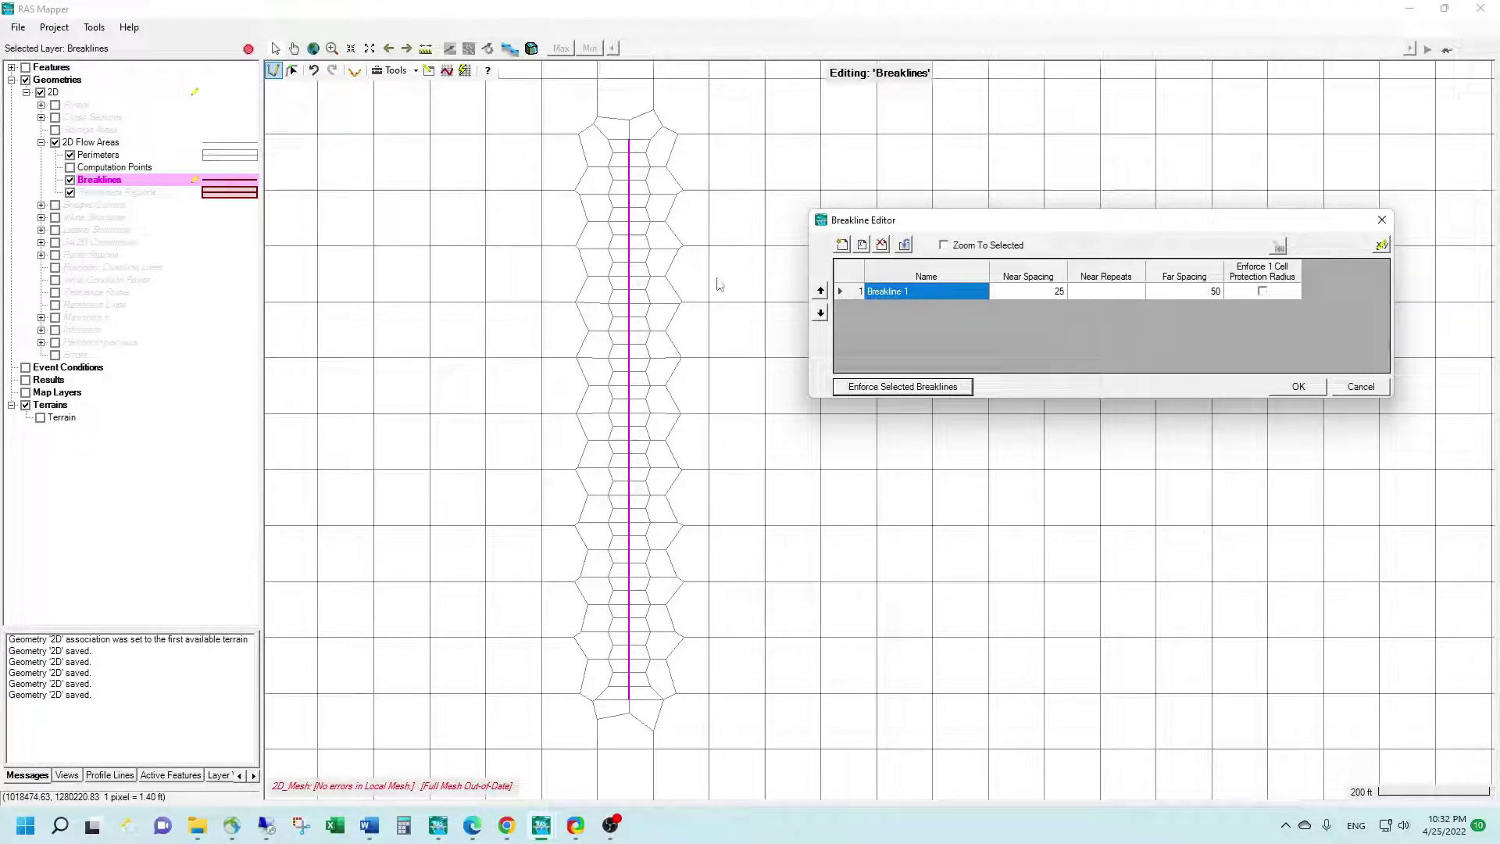
# Set Breakline 1's near repeats to 1, enforce it on the mesh again, and accept the breakline properties
pyautogui.click(1102, 294)
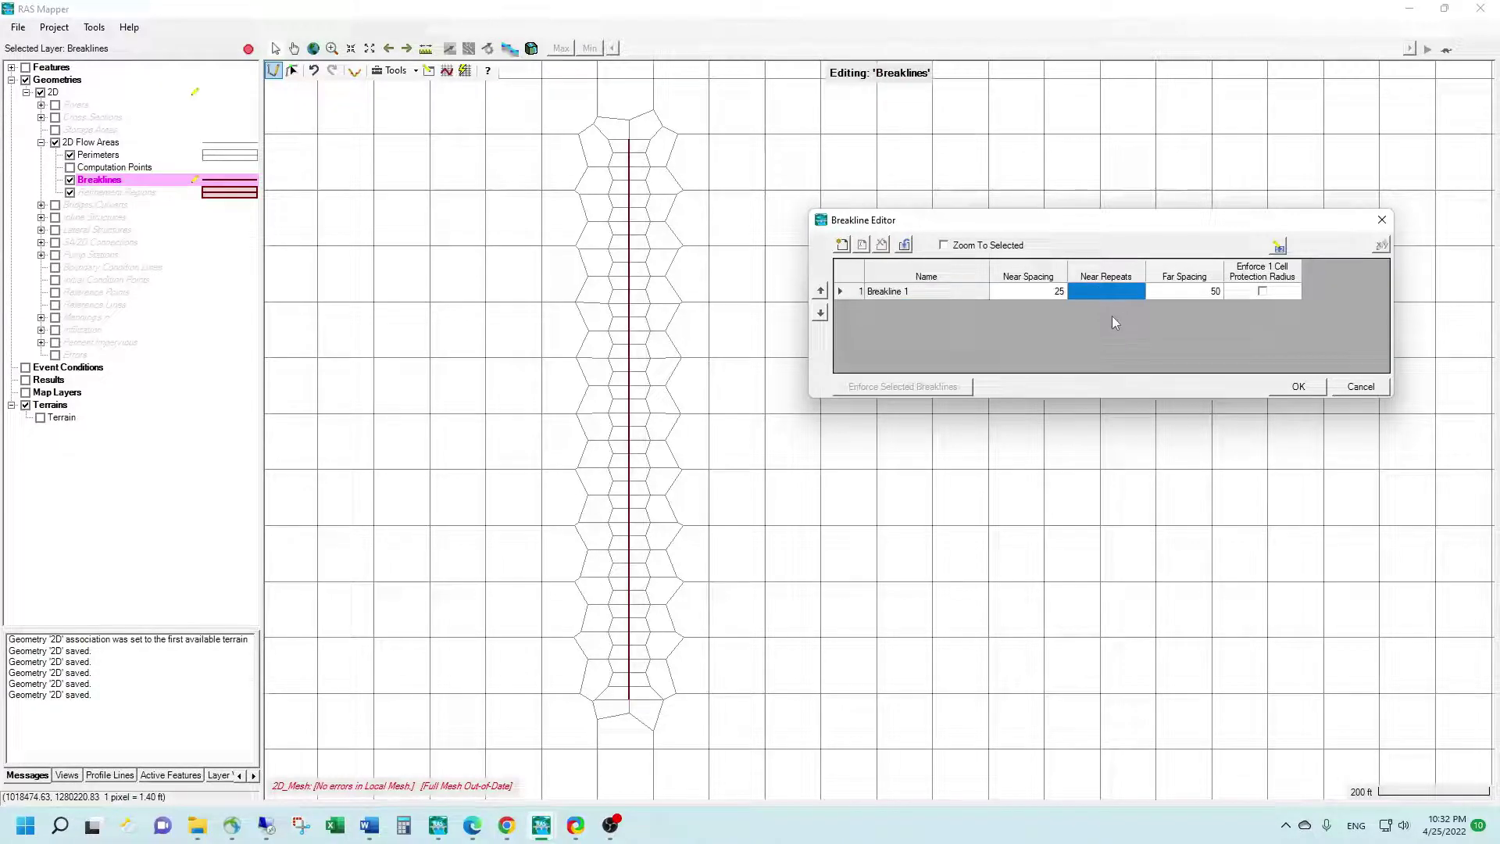
pyautogui.write('1')
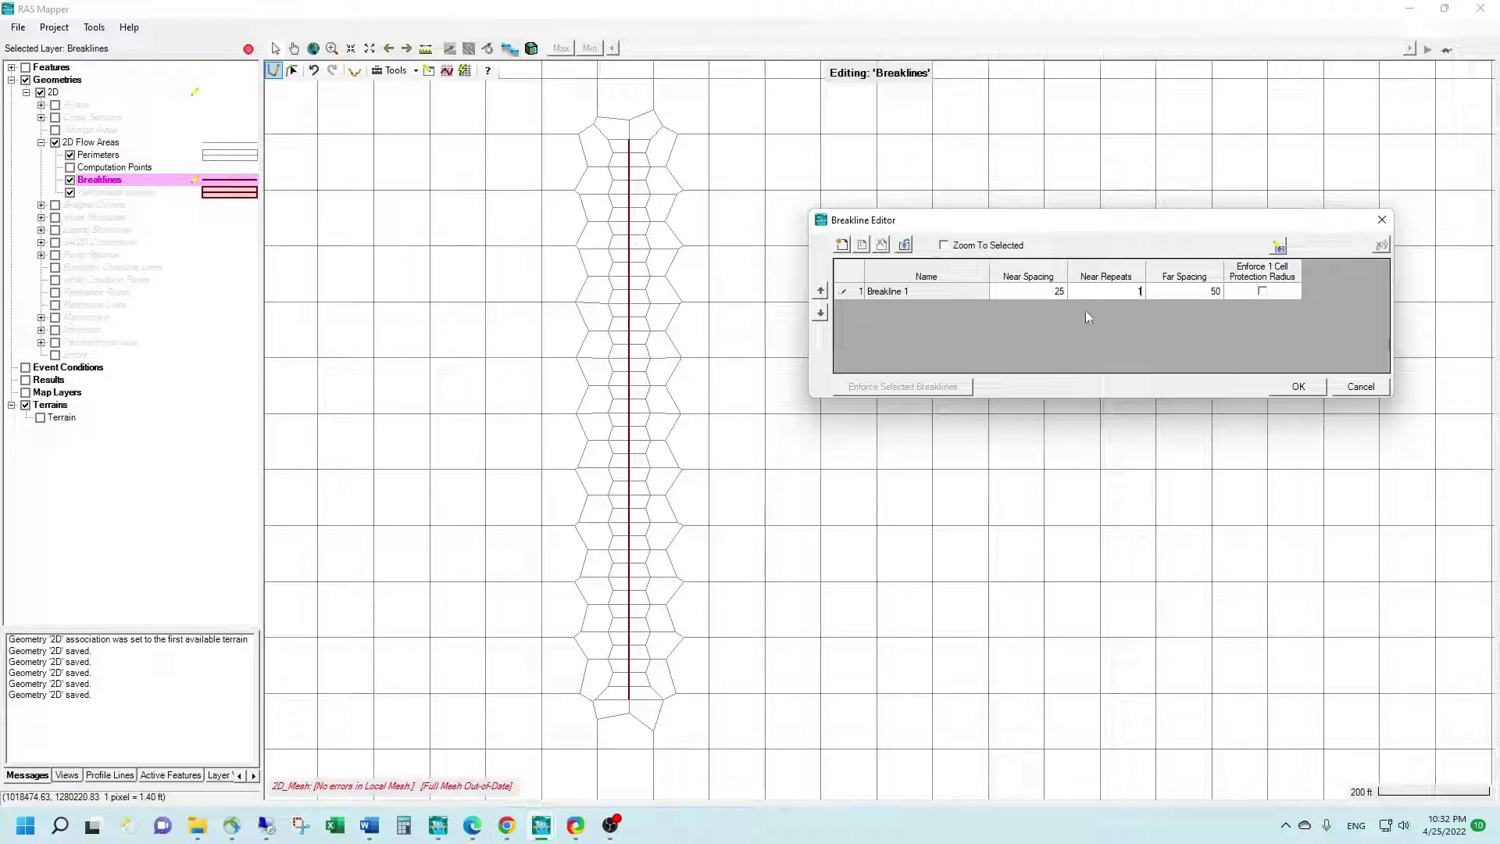
pyautogui.click(936, 291)
pyautogui.click(919, 391)
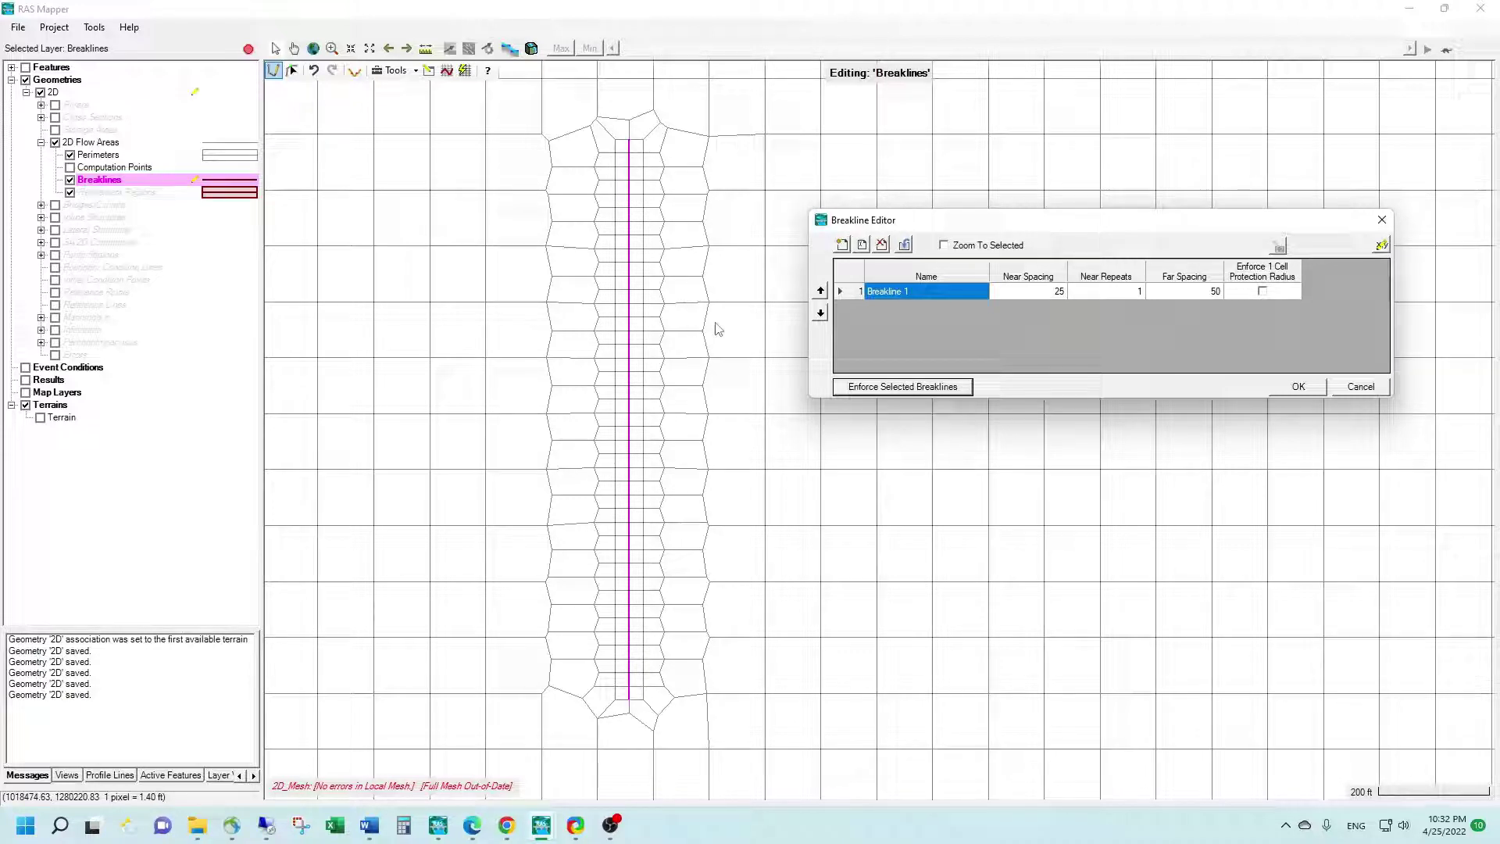
pyautogui.click(1295, 388)
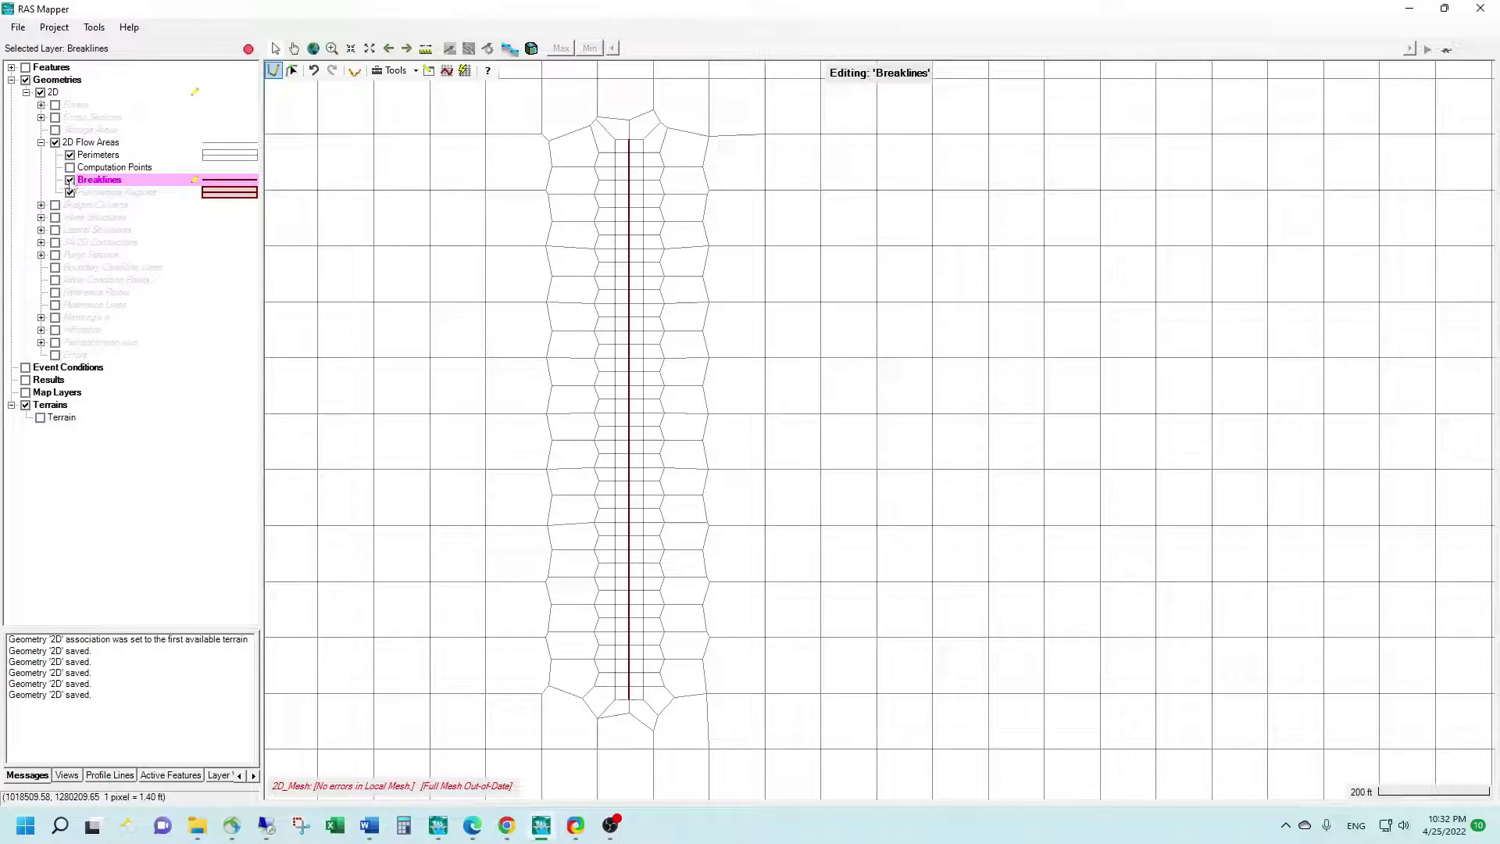
# Examine the refined cell rows along the breakline with the Breaklines layer hidden and shown
pyautogui.click(101, 192)
pyautogui.click(70, 179)
pyautogui.scroll(1, 638, 224)
pyautogui.scroll(1, 632, 213)
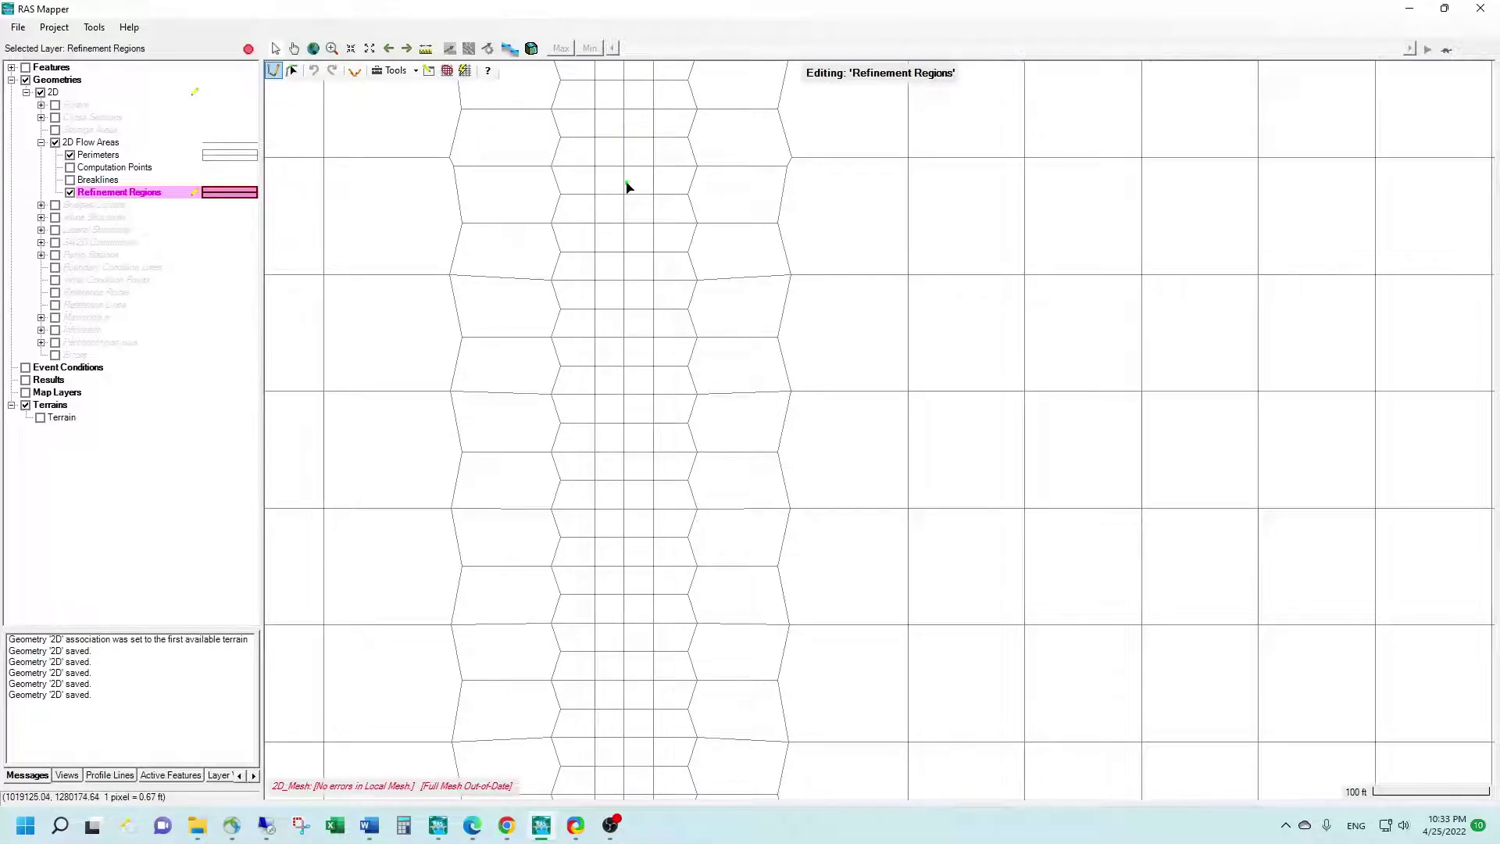
pyautogui.moveTo(645, 502); pyautogui.dragTo(632, 342)
pyautogui.click(69, 180)
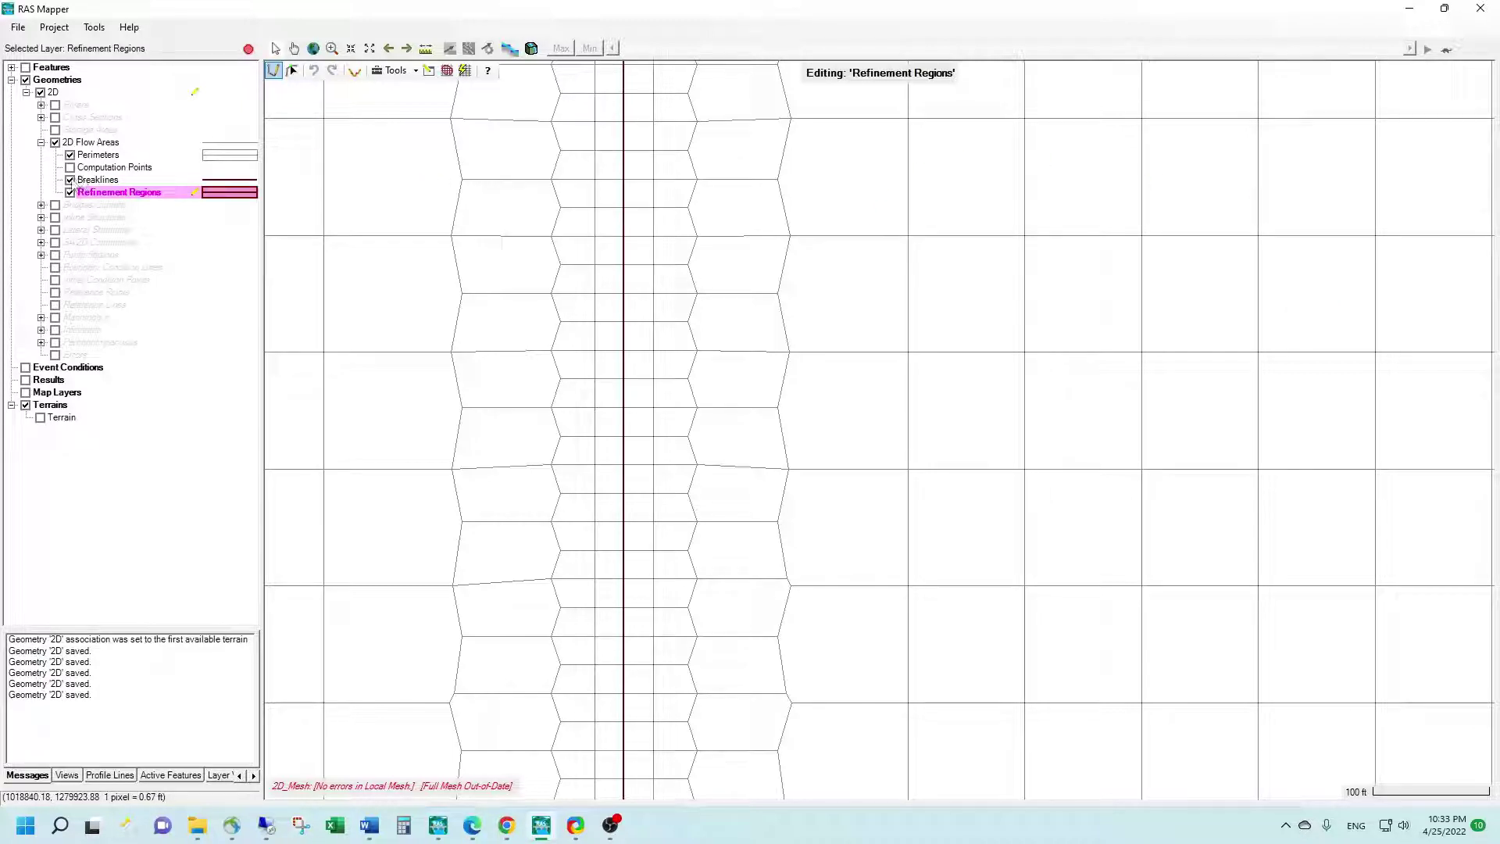
pyautogui.click(70, 180)
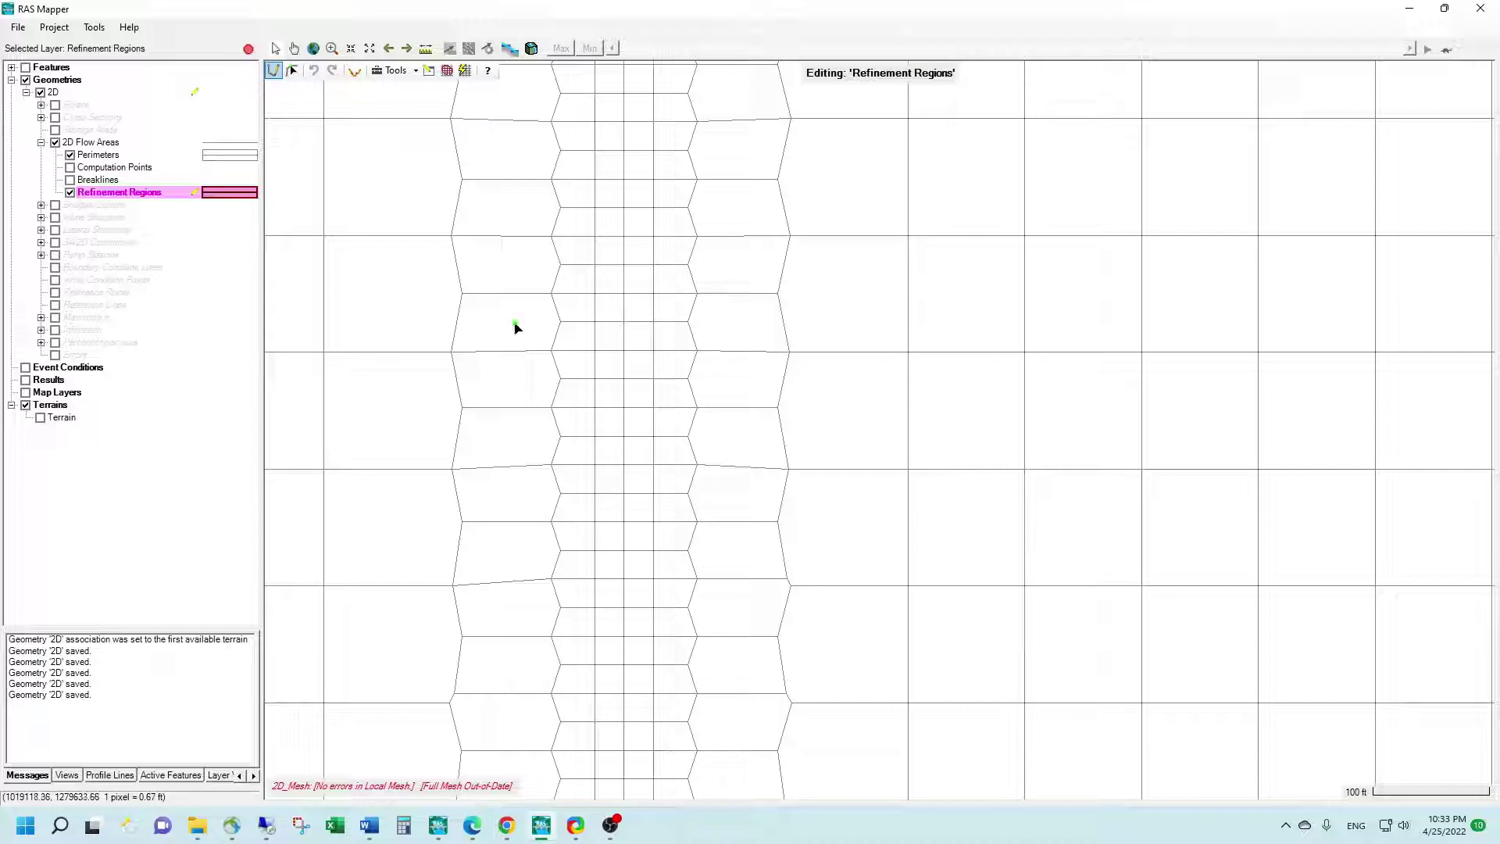
pyautogui.click(70, 182)
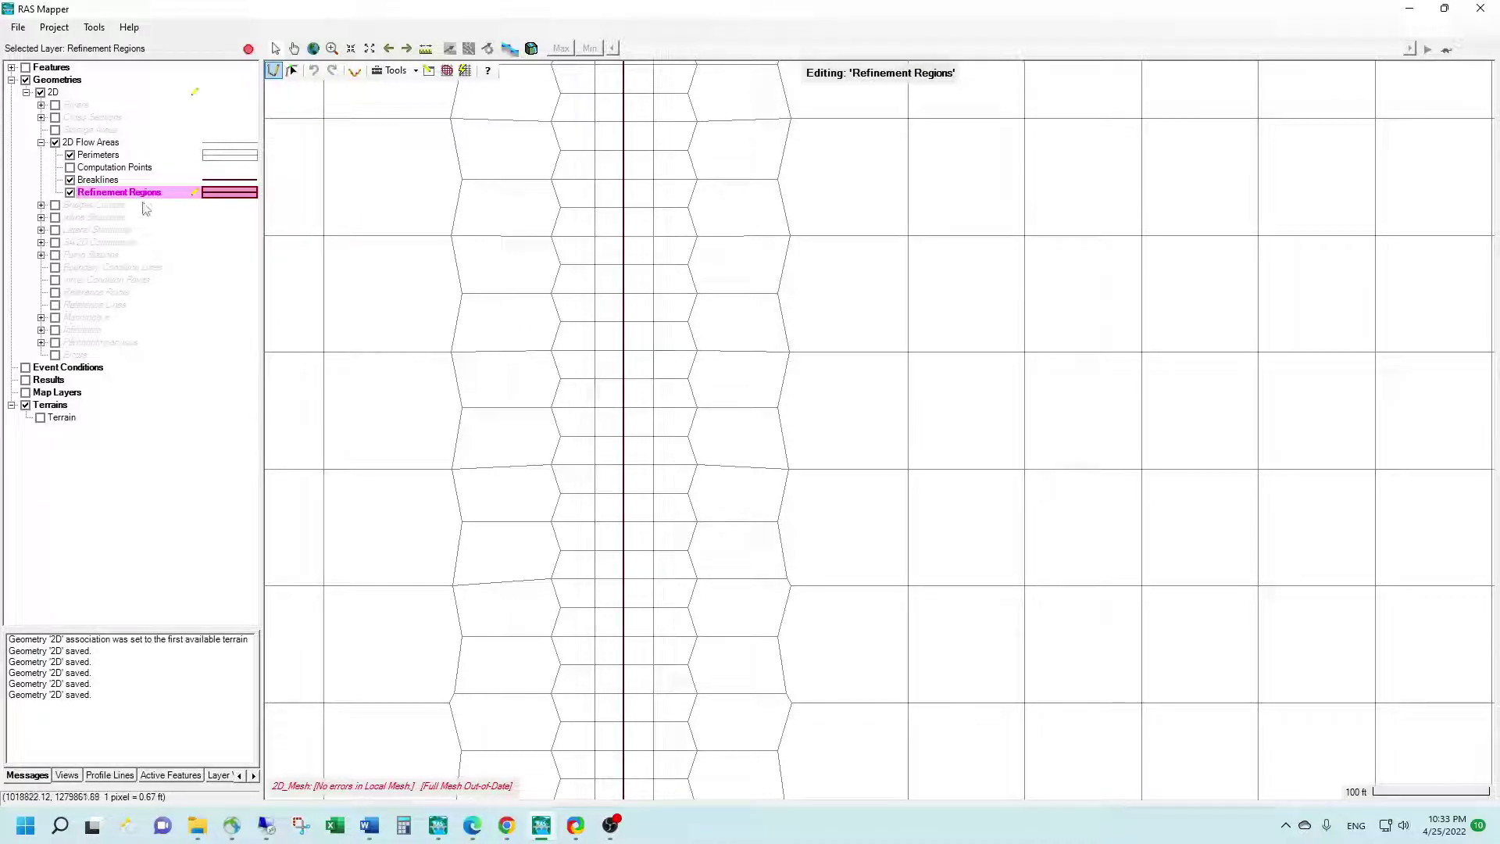
# Draw a second vertical breakline along the cell faces just left of Breakline 1, spanning its full length, with the default name
pyautogui.click(99, 181)
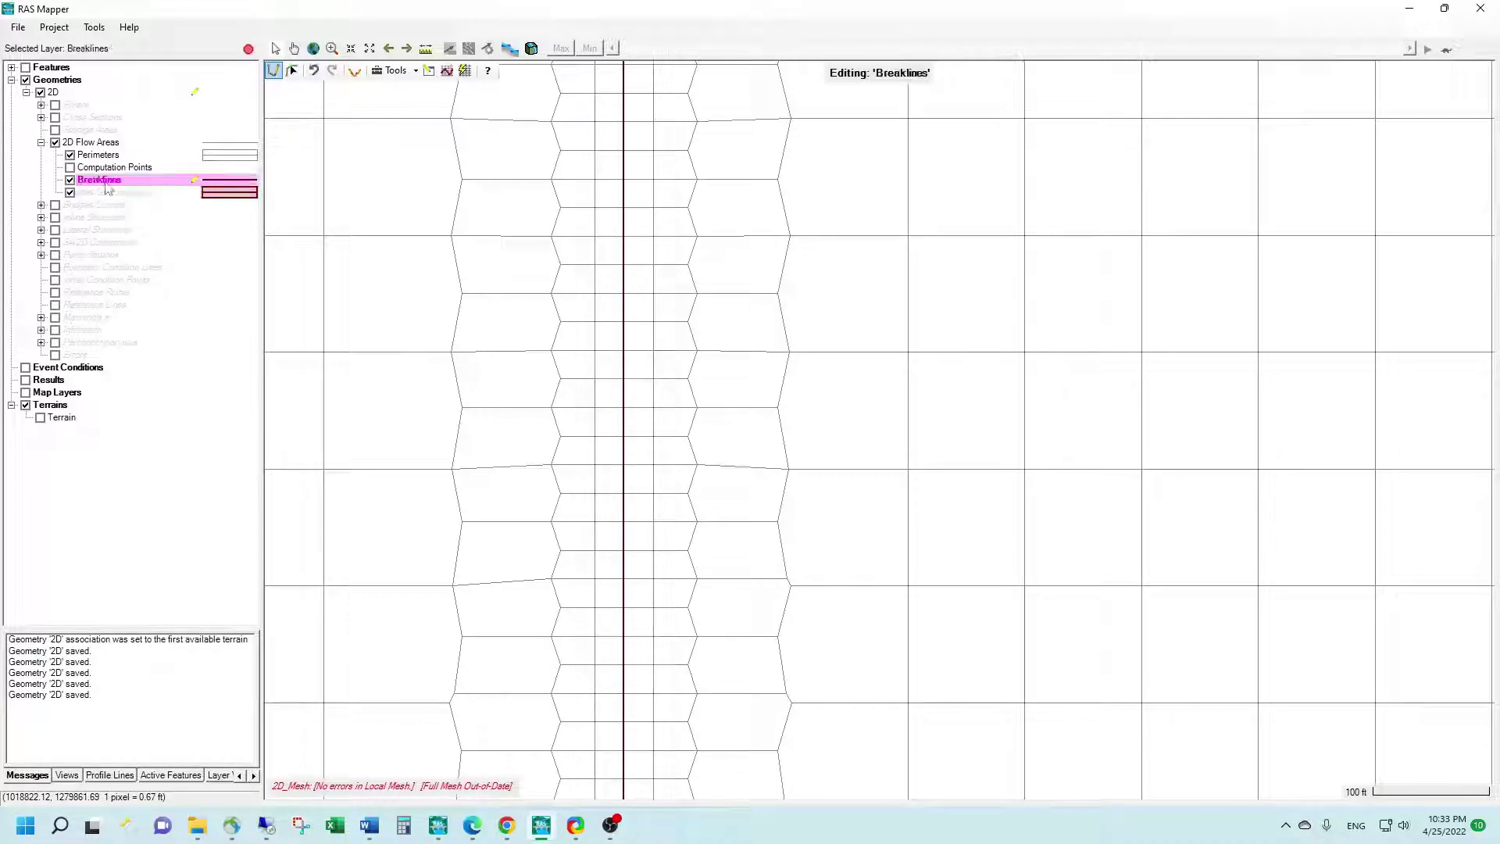
pyautogui.scroll(-1, 572, 281)
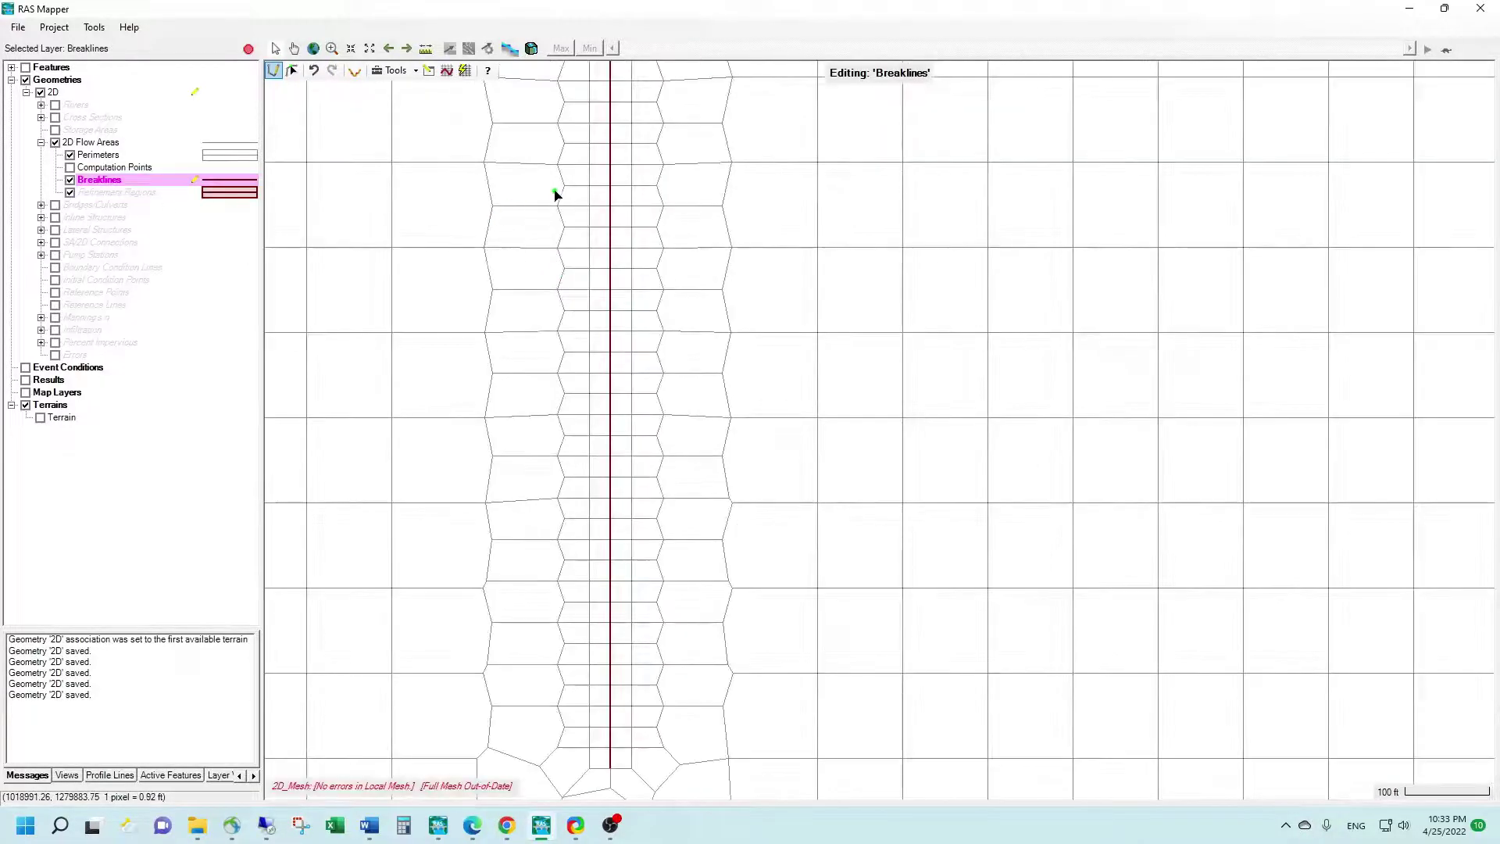
pyautogui.moveTo(588, 137); pyautogui.dragTo(593, 372)
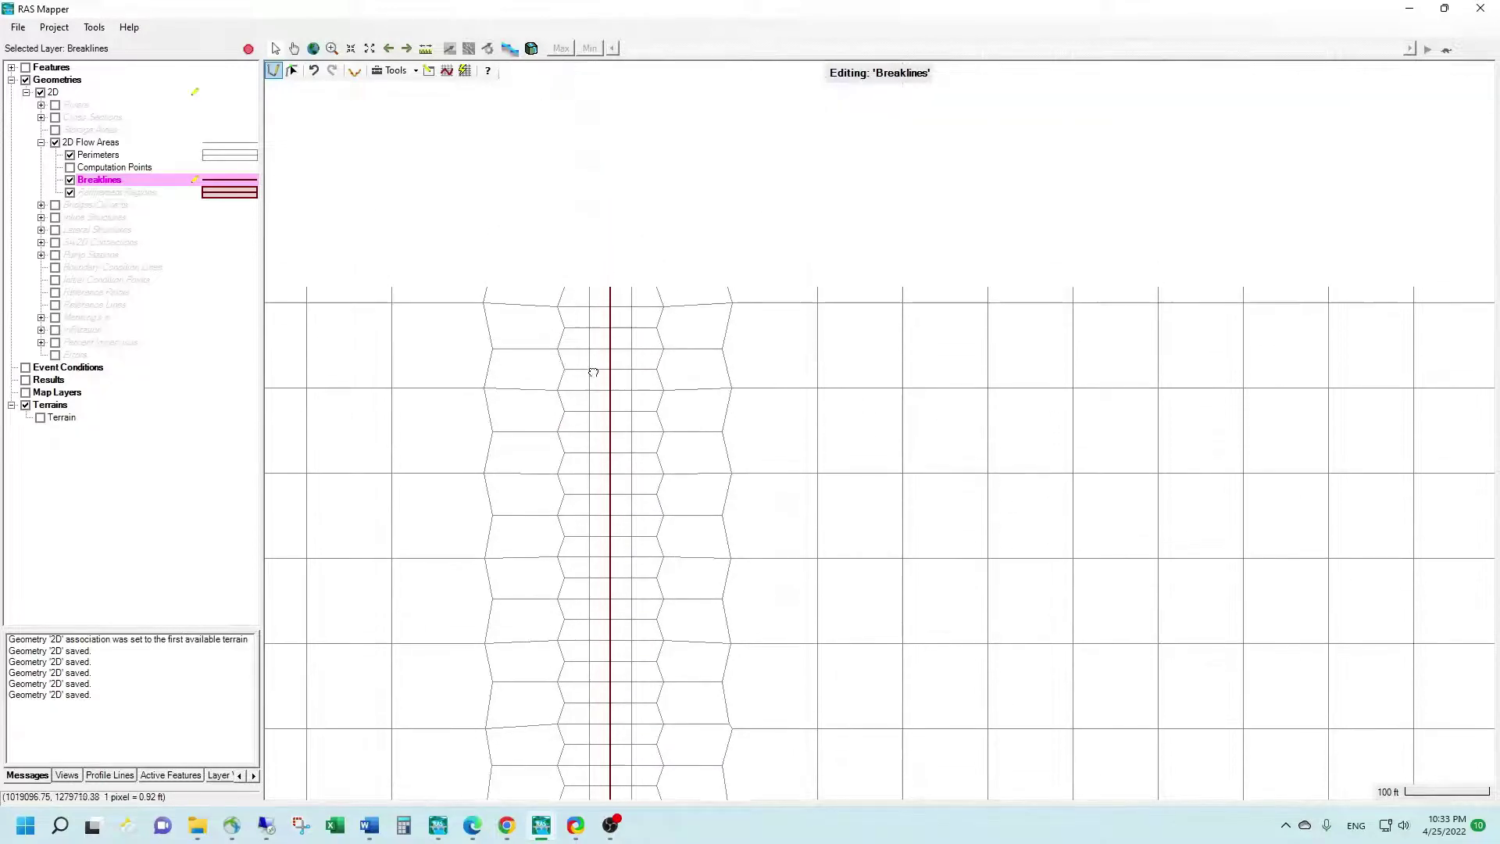
pyautogui.rightClick(117, 183)
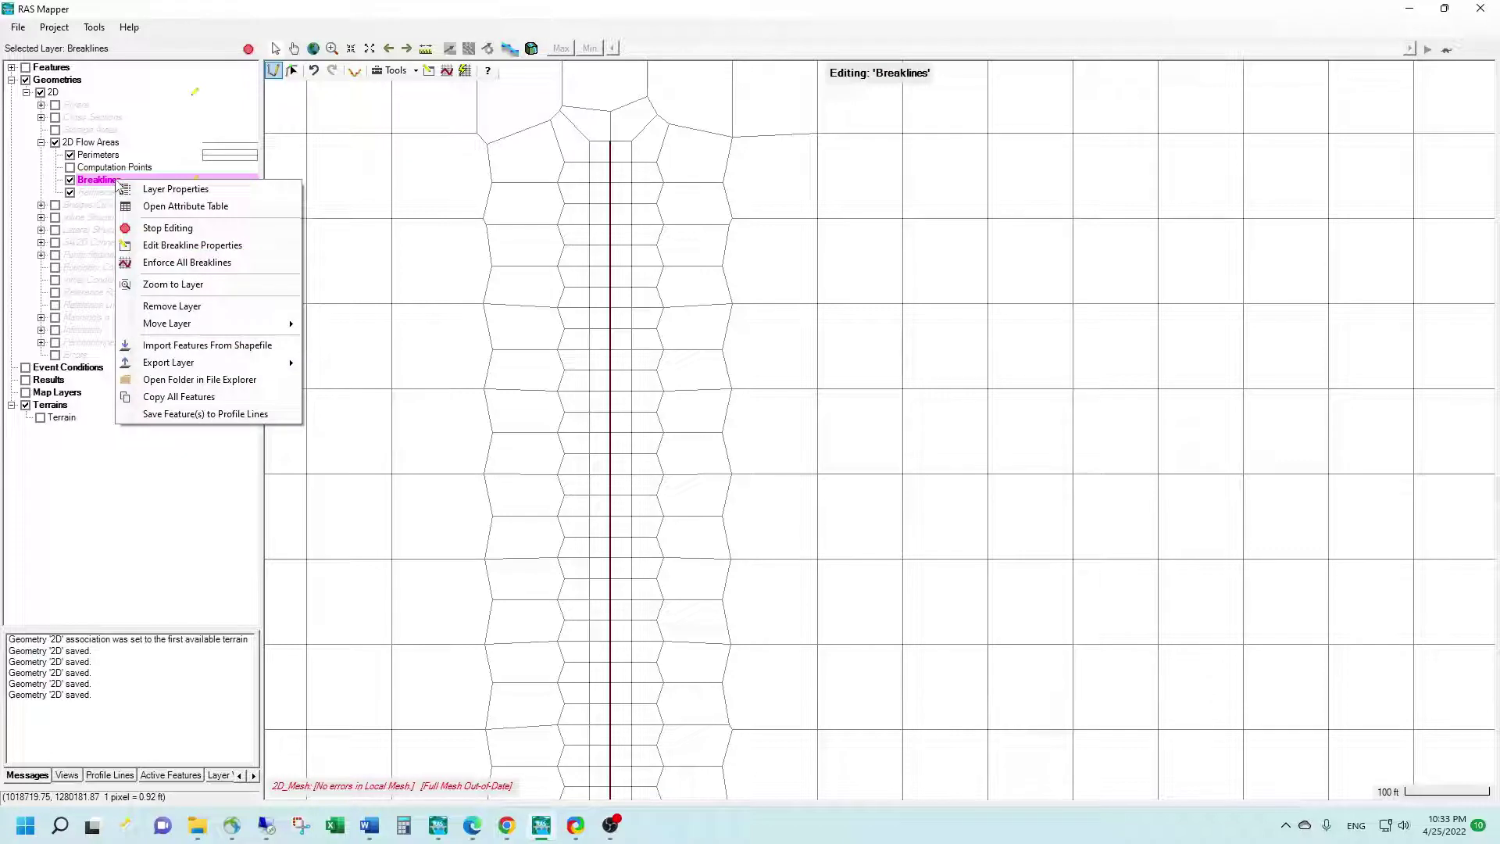
pyautogui.press('Escape')
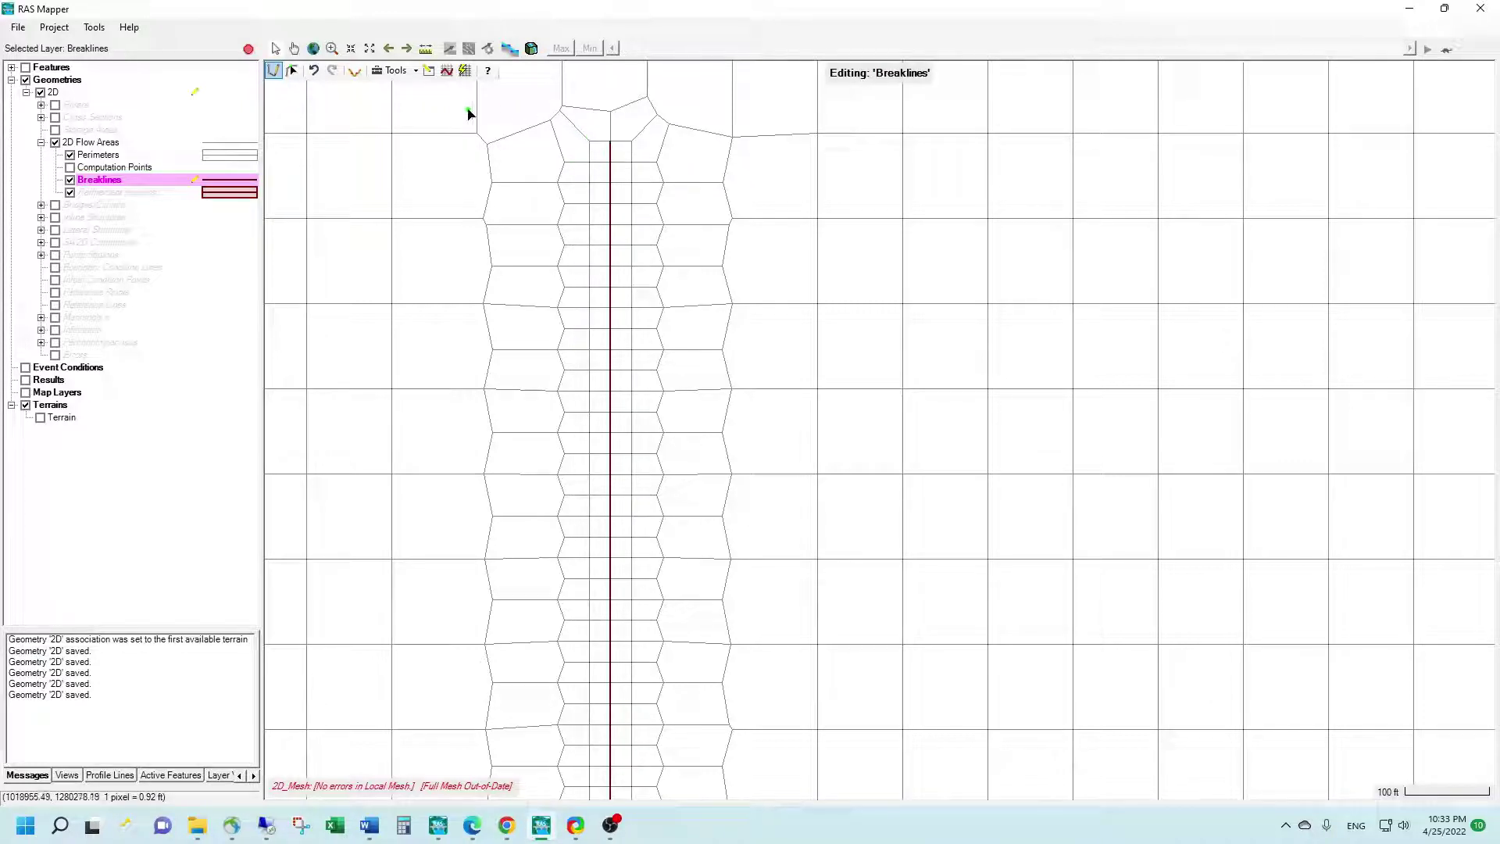
pyautogui.click(583, 142)
pyautogui.moveTo(583, 750); pyautogui.dragTo(597, 577)
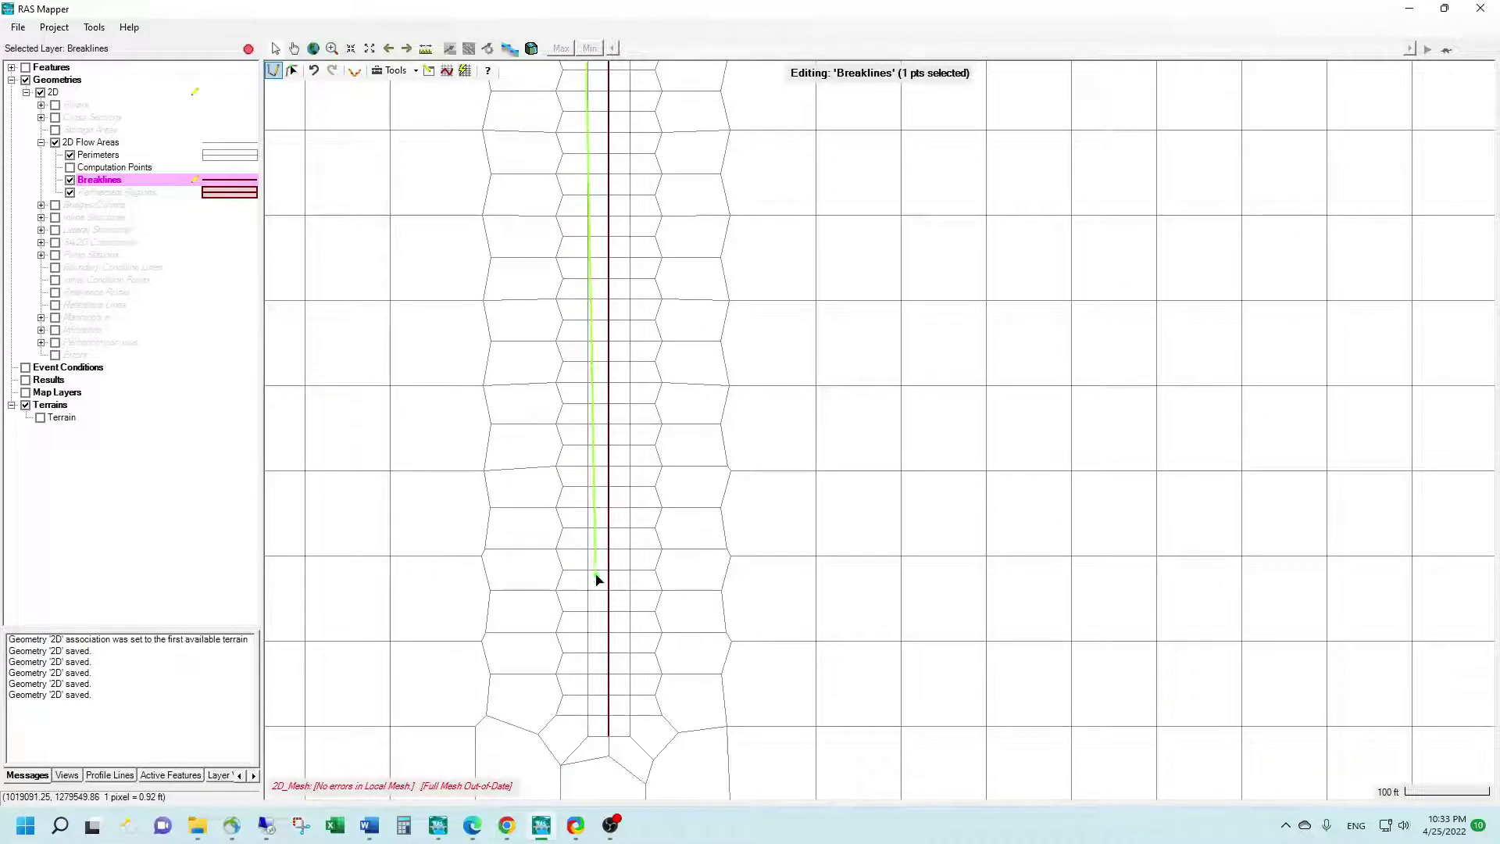
pyautogui.doubleClick(587, 733)
pyautogui.click(815, 444)
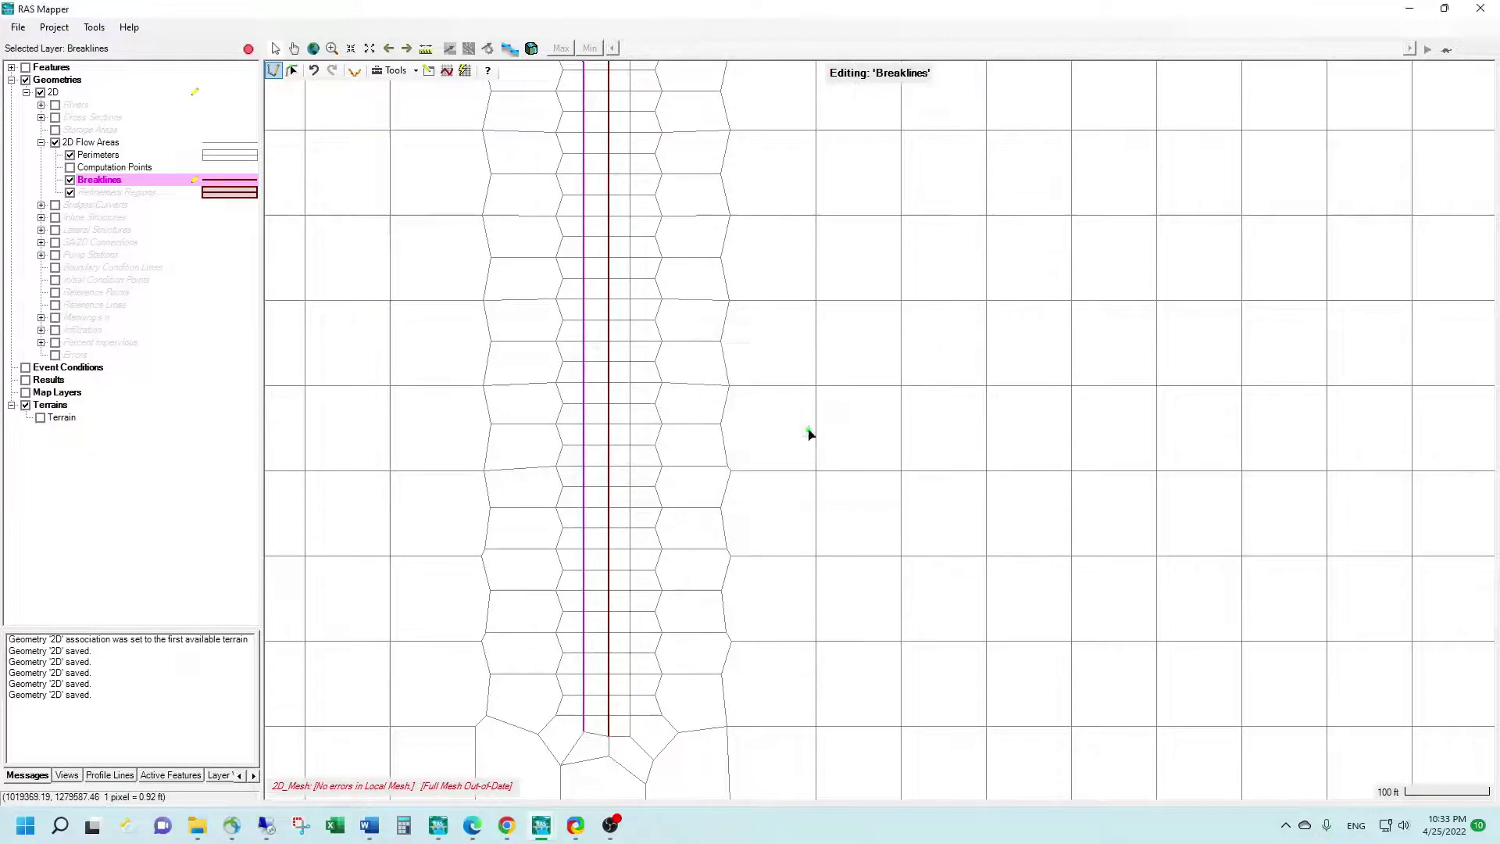
# Draw a third full-length breakline just right of Breakline 1, keeping the name Breakline 3
pyautogui.moveTo(680, 167); pyautogui.dragTo(636, 329)
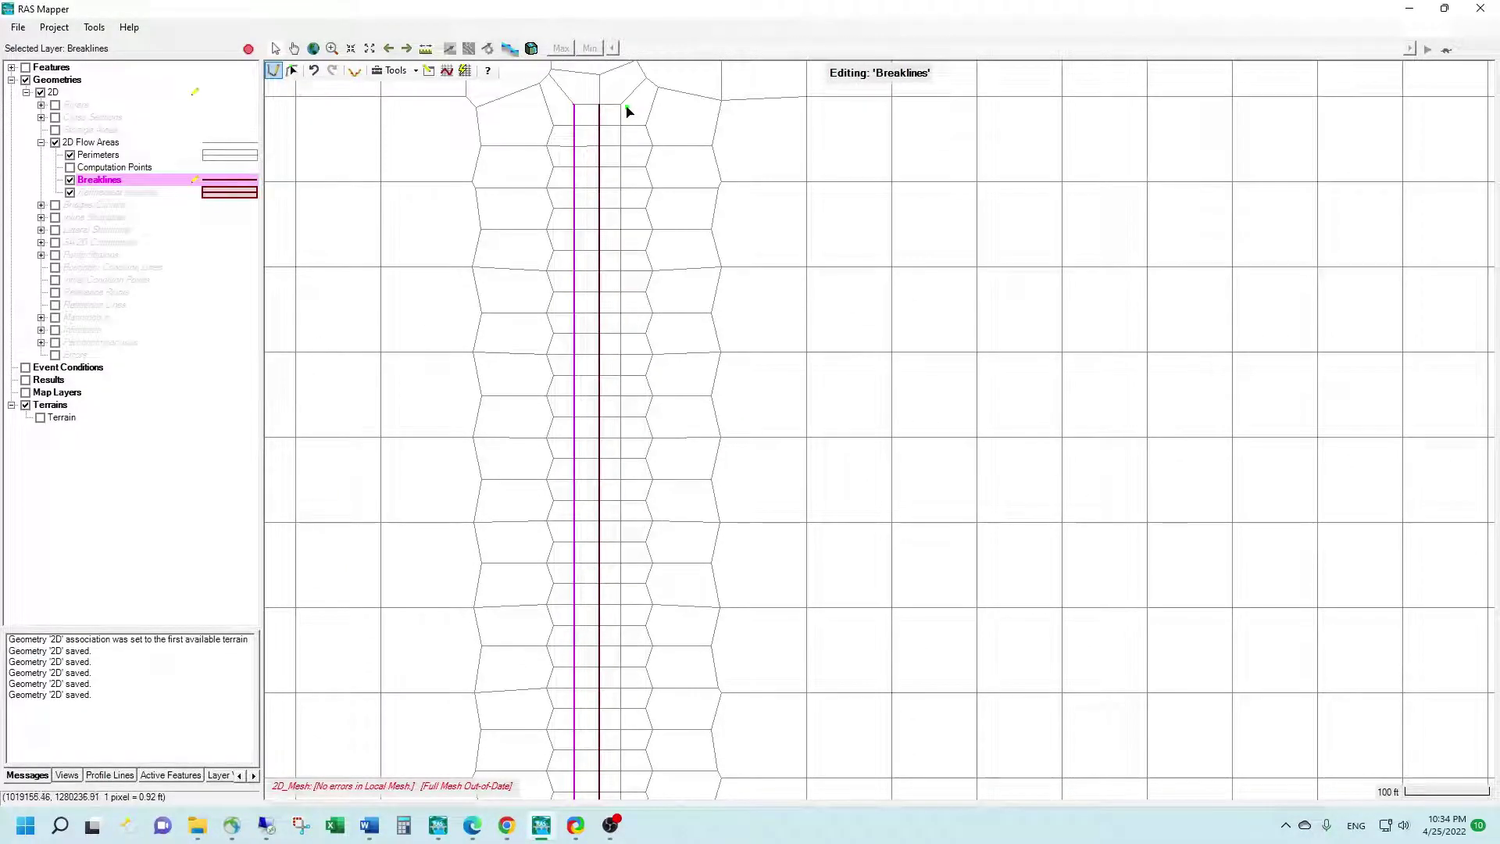
pyautogui.click(624, 105)
pyautogui.moveTo(657, 613); pyautogui.dragTo(653, 432)
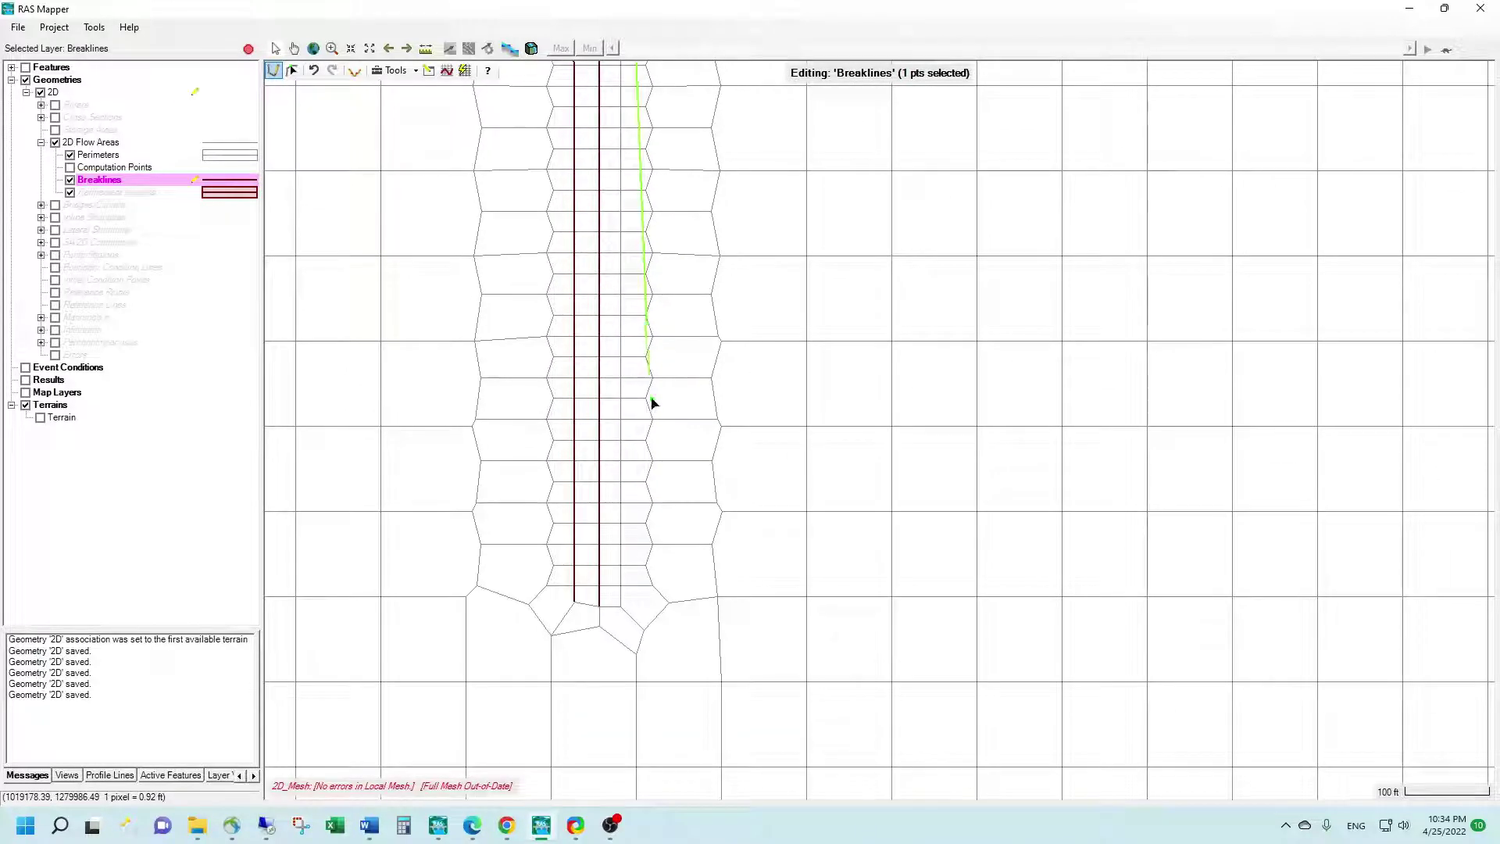
pyautogui.doubleClick(635, 612)
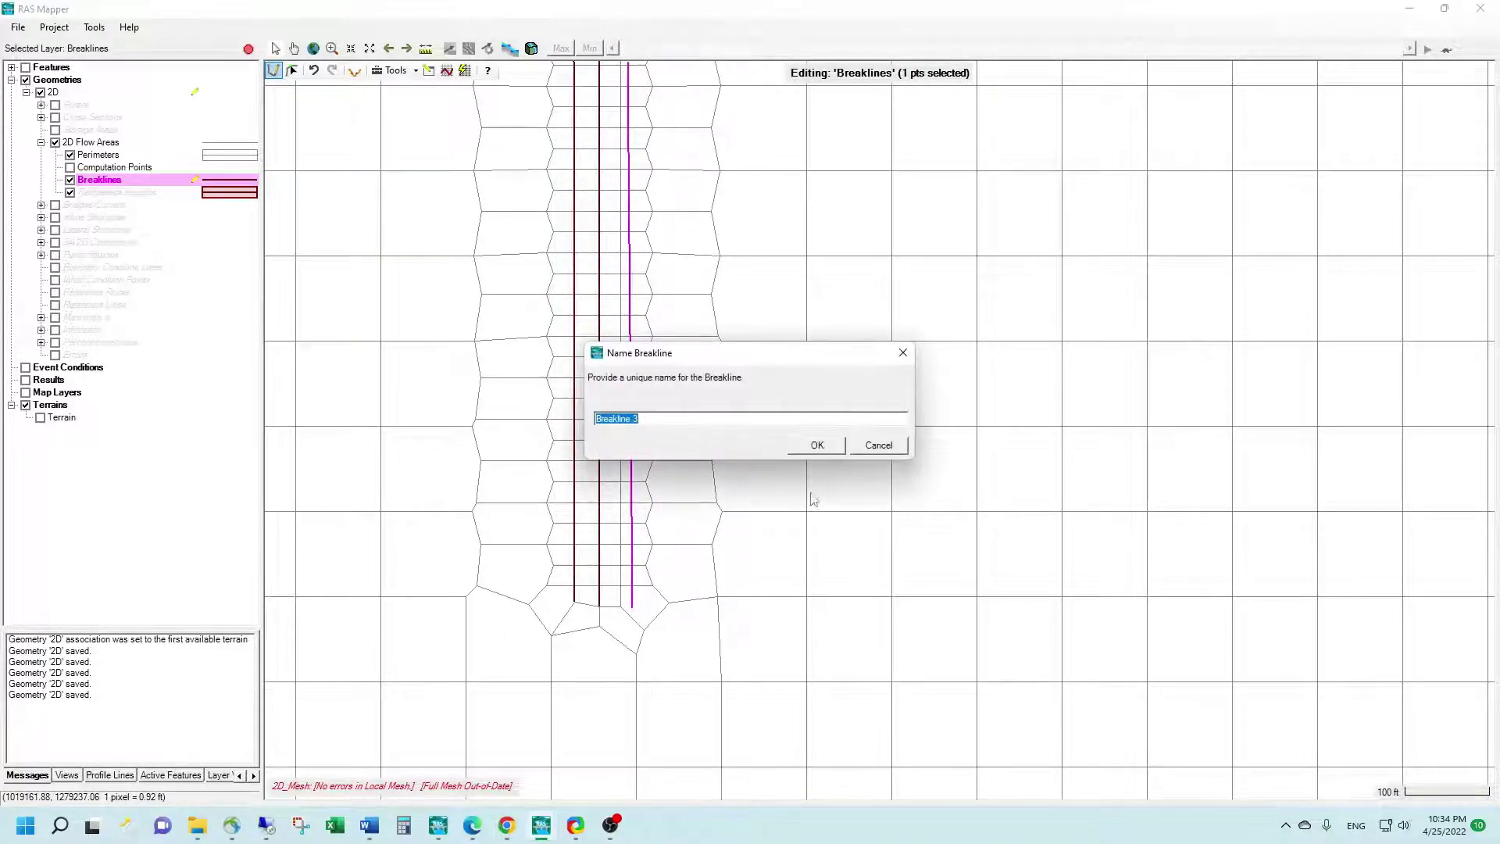
pyautogui.click(817, 446)
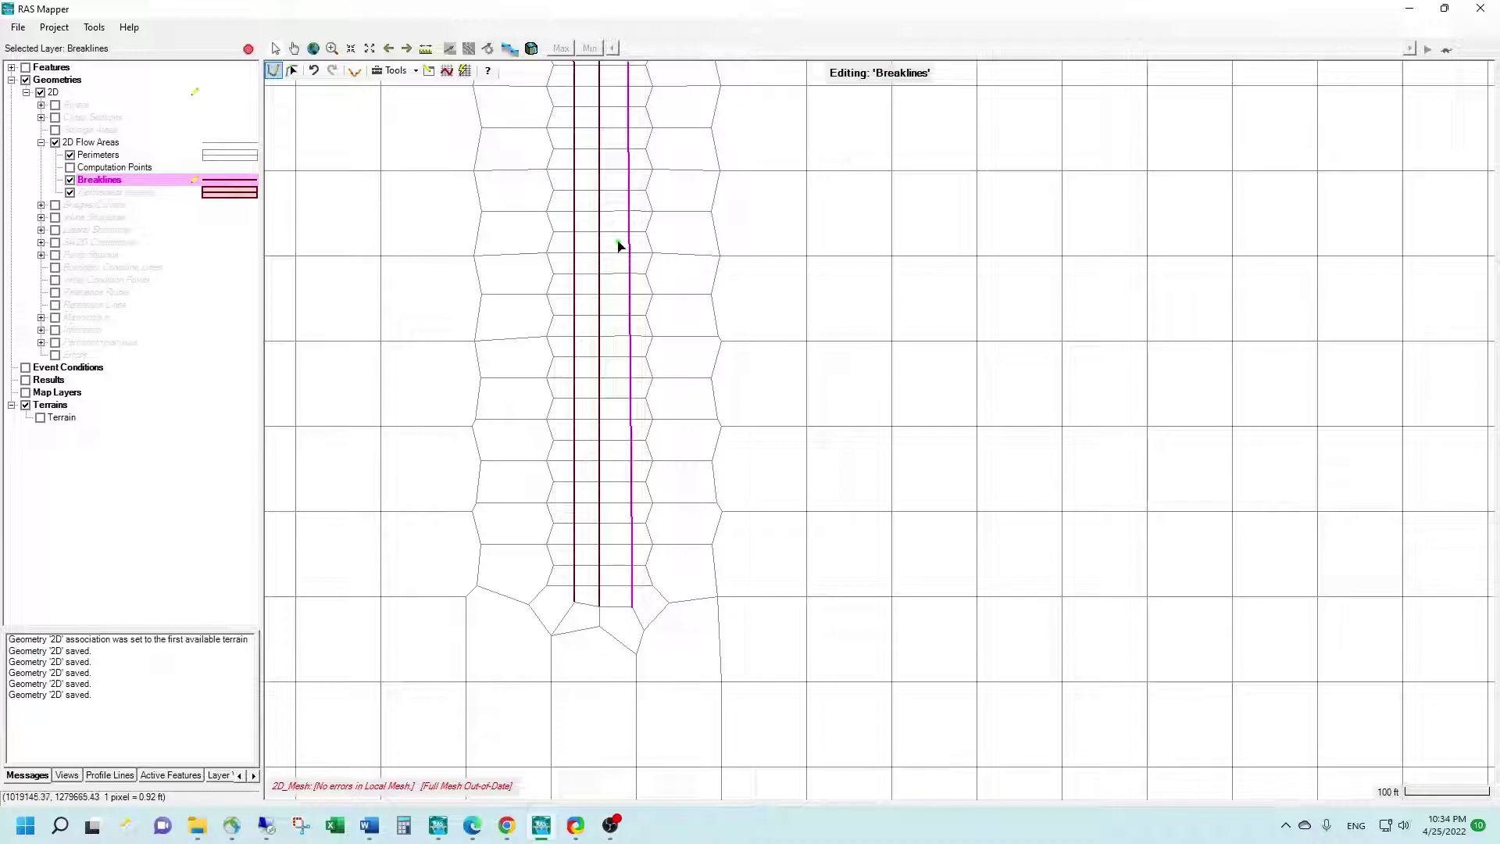
# Open the breakline properties table, widen it to show all columns, and set Breakline 1's near repeats to 0
pyautogui.moveTo(395, 174); pyautogui.dragTo(425, 375)
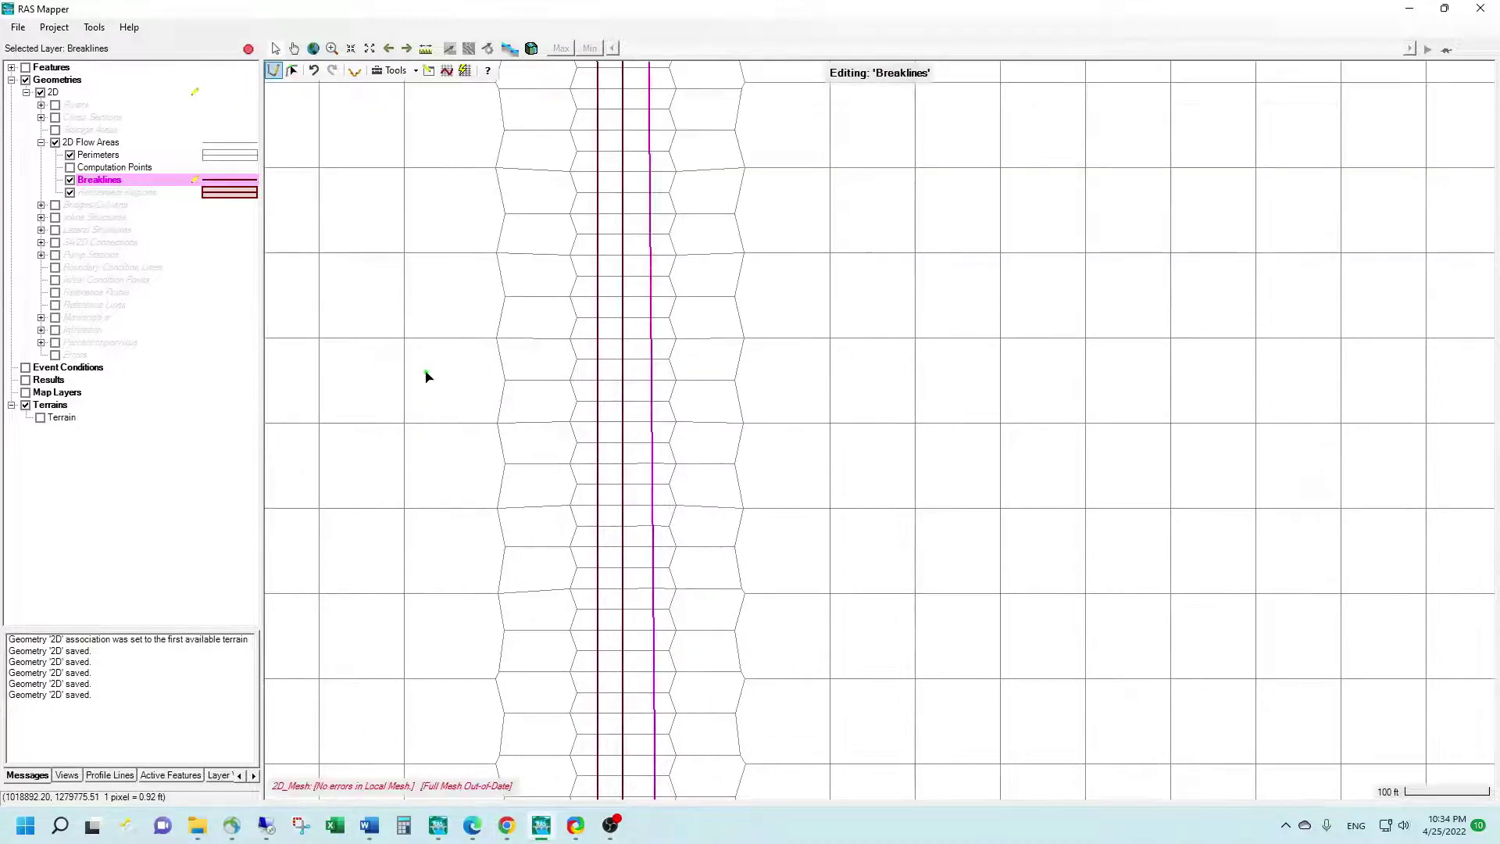
pyautogui.rightClick(98, 180)
pyautogui.click(166, 244)
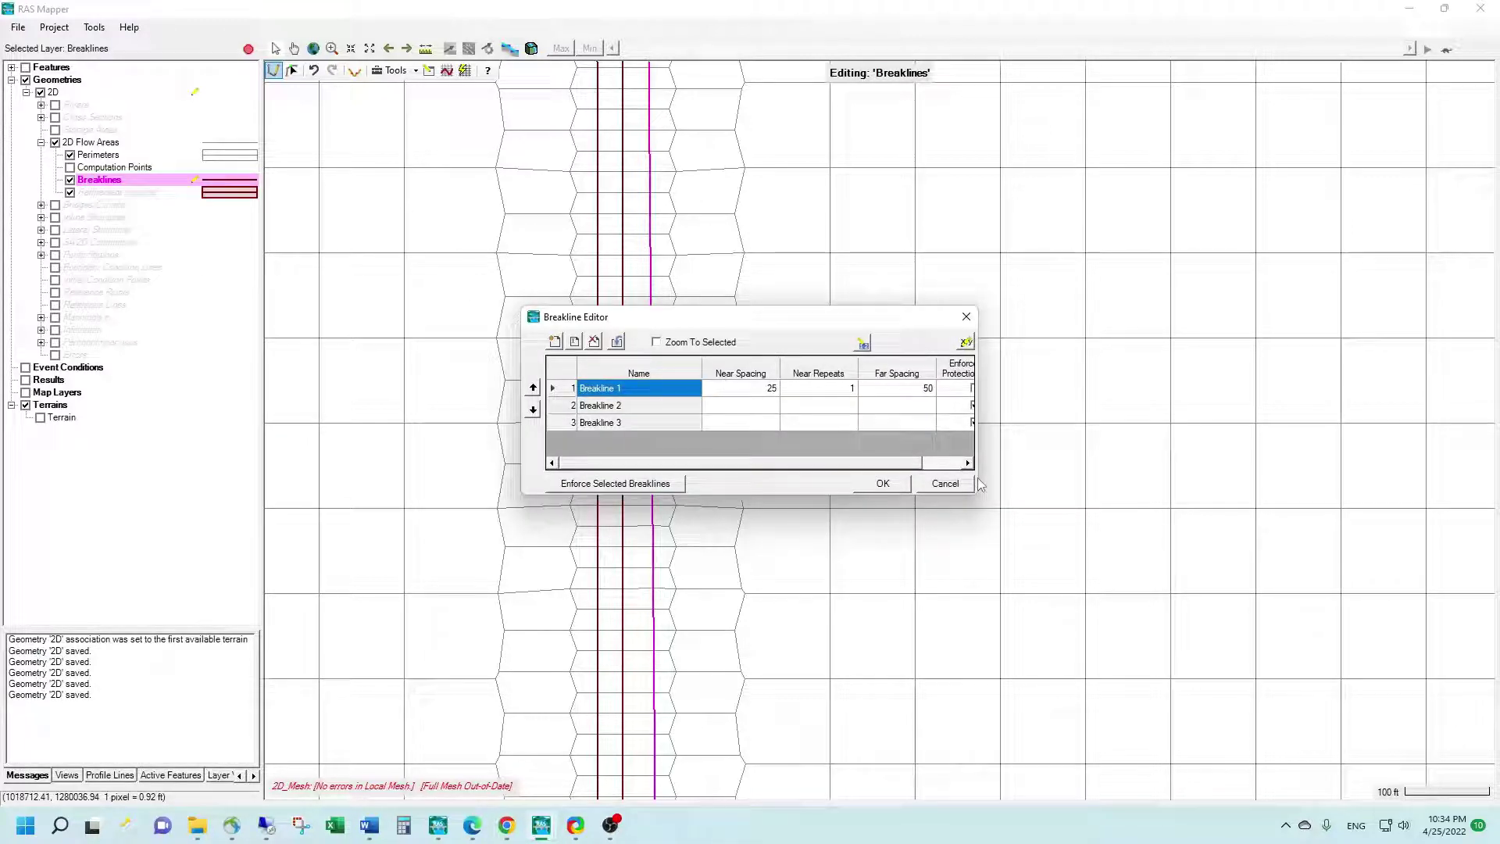
pyautogui.moveTo(977, 482); pyautogui.dragTo(1223, 480)
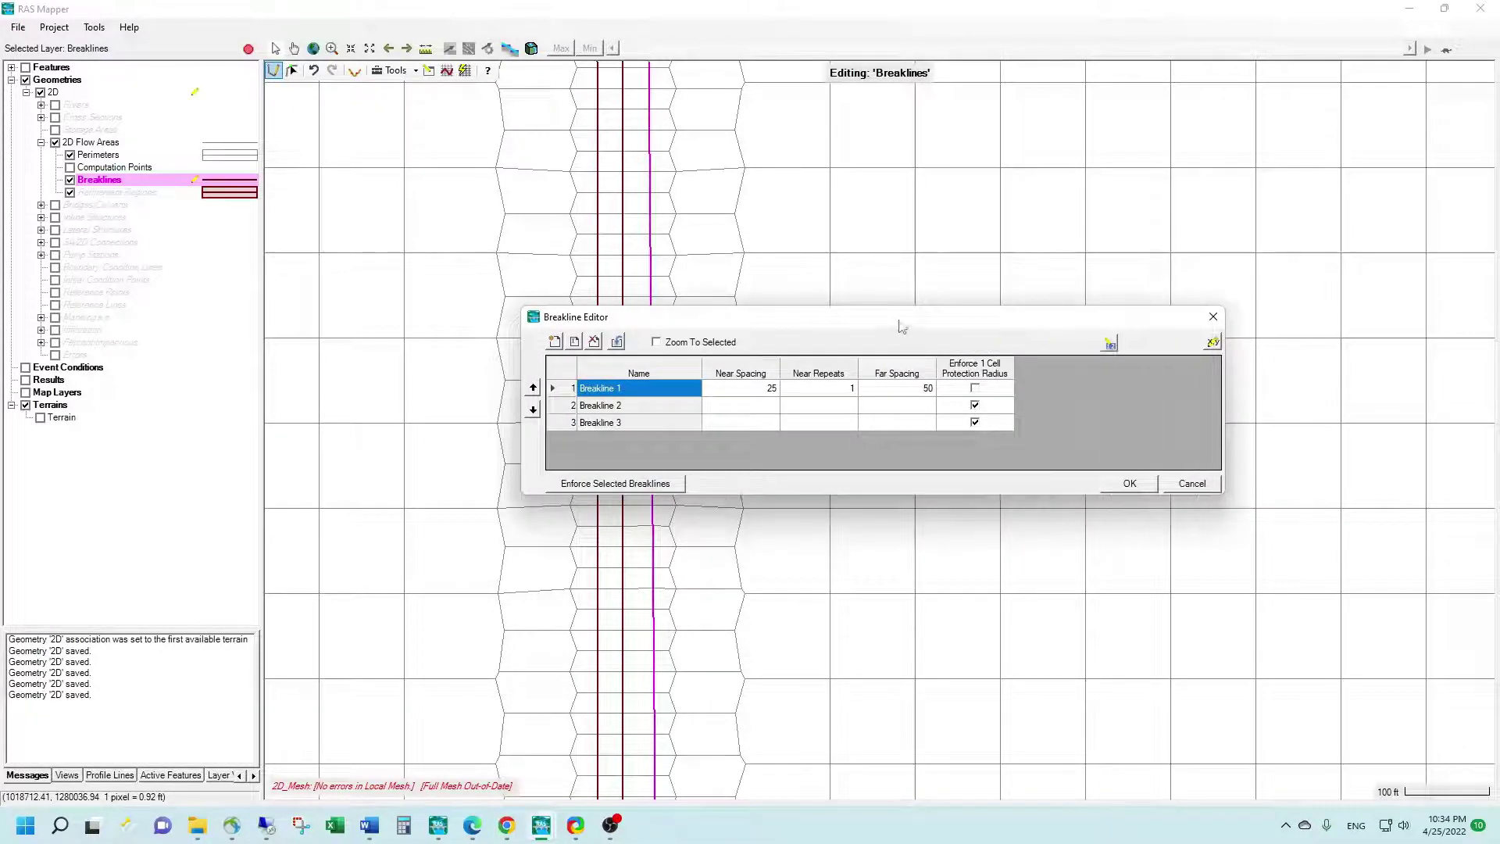
pyautogui.moveTo(899, 322); pyautogui.dragTo(1064, 309)
pyautogui.click(978, 378)
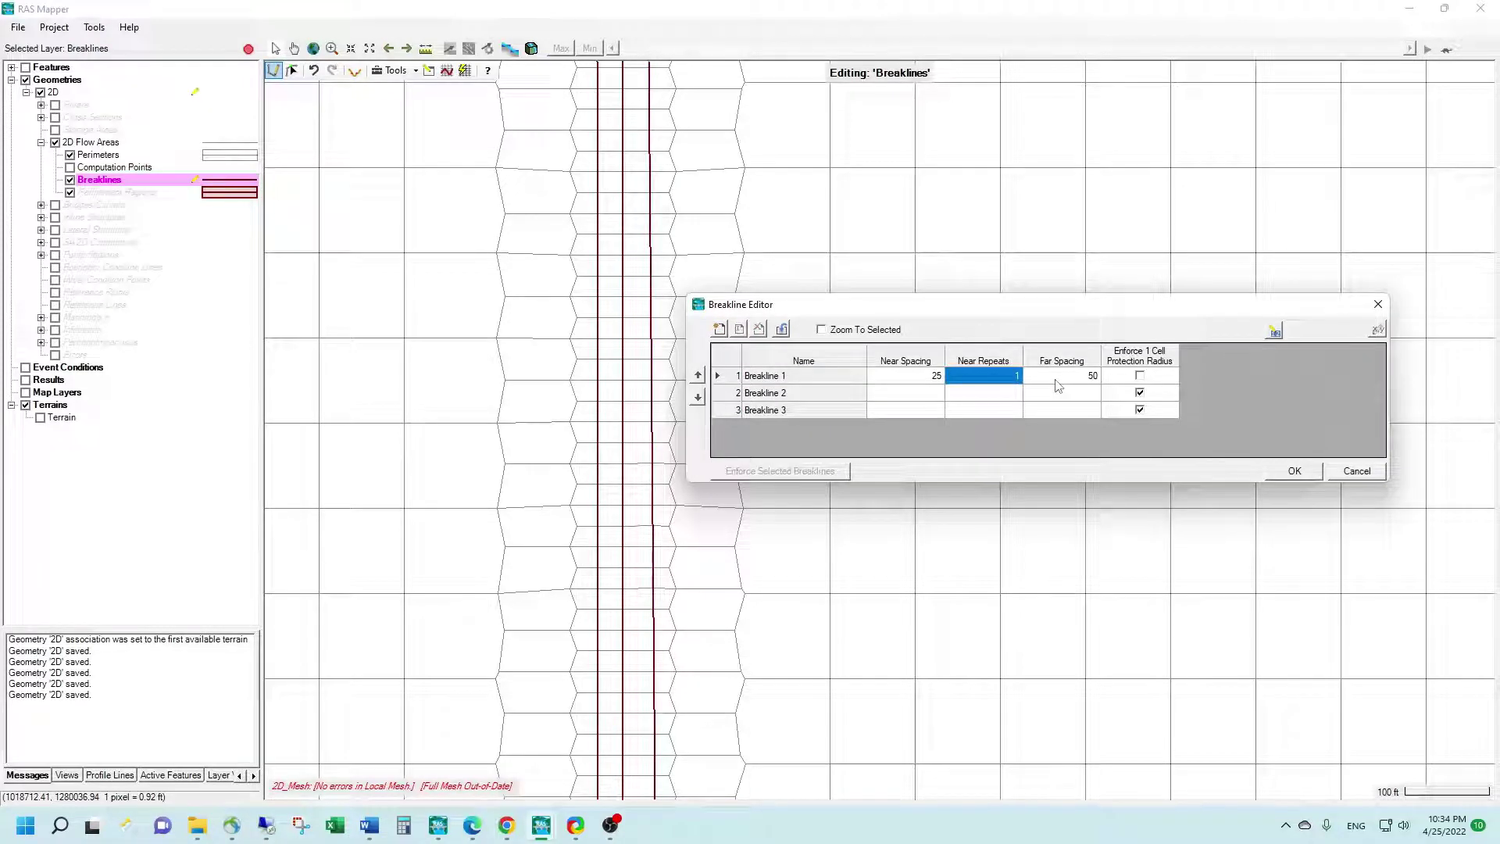
pyautogui.write('0')
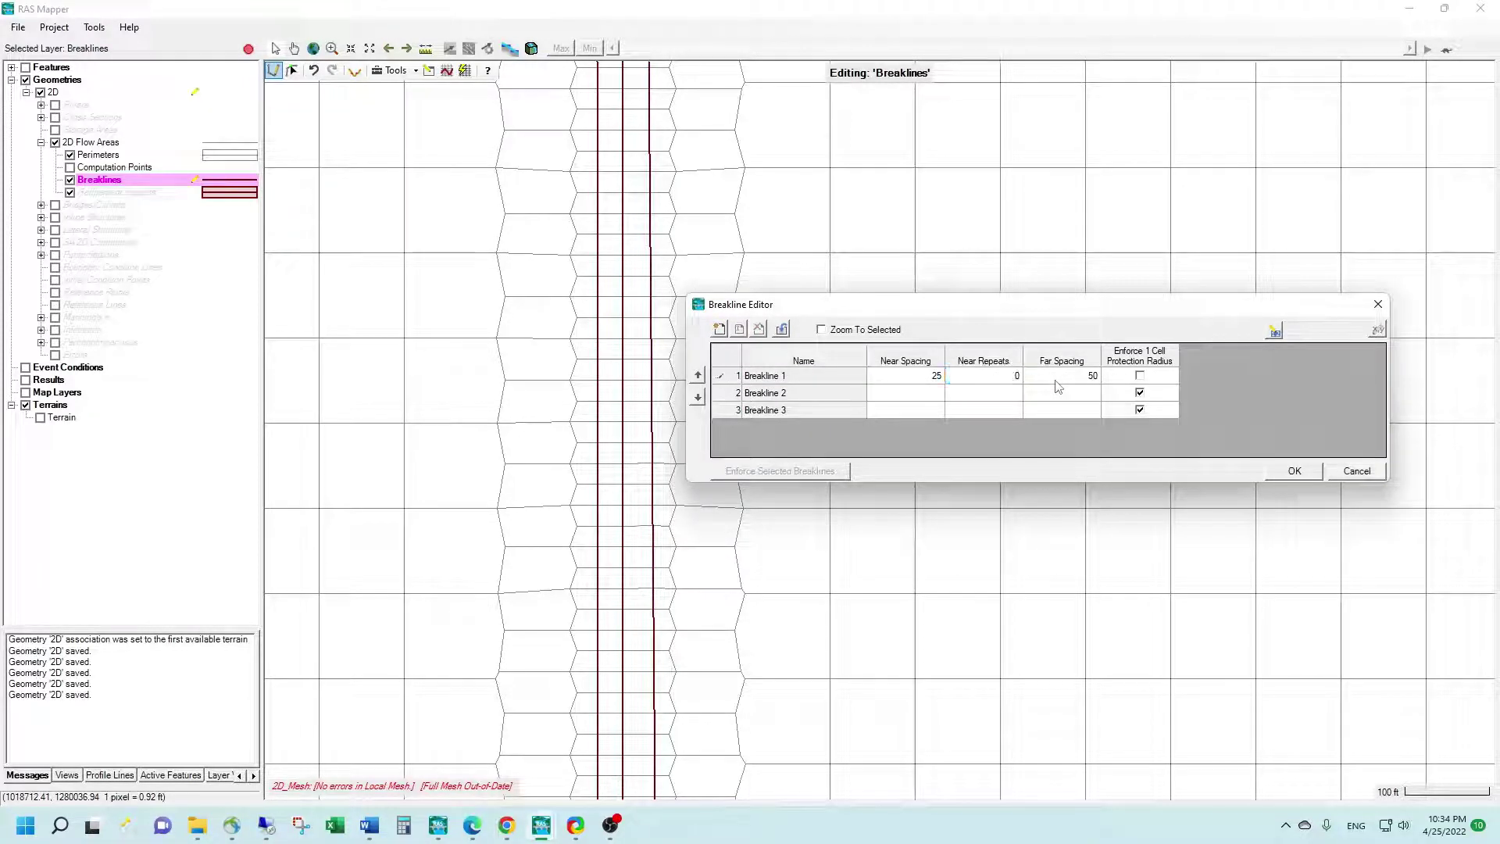
pyautogui.press('Return')
# Set the near spacing of Breakline 2 and Breakline 3 to 25
pyautogui.press('Left')
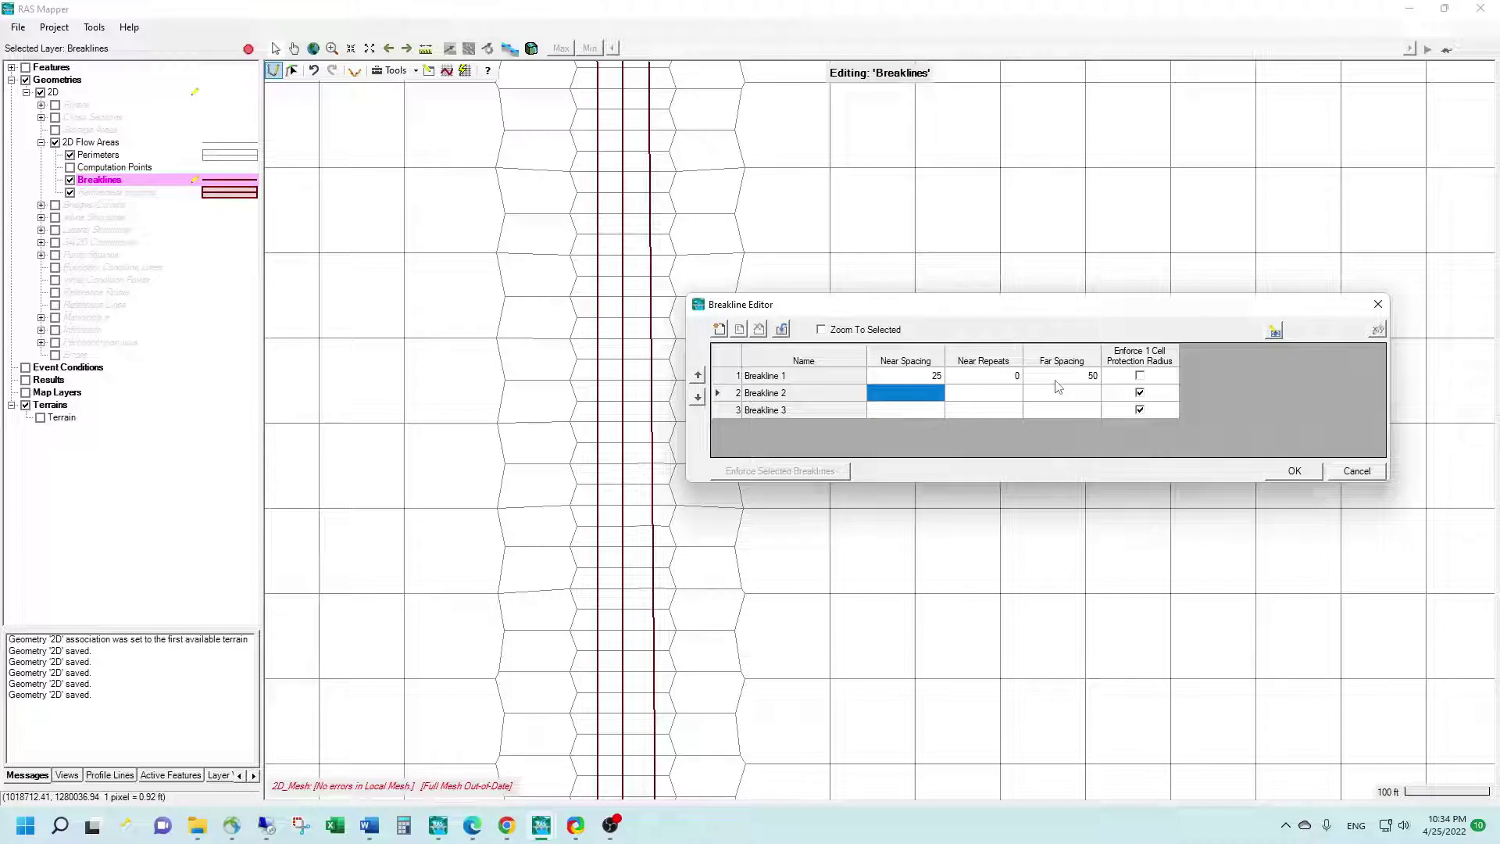
pyautogui.write('25')
pyautogui.press('Return')
pyautogui.write('25')
pyautogui.press('Tab')
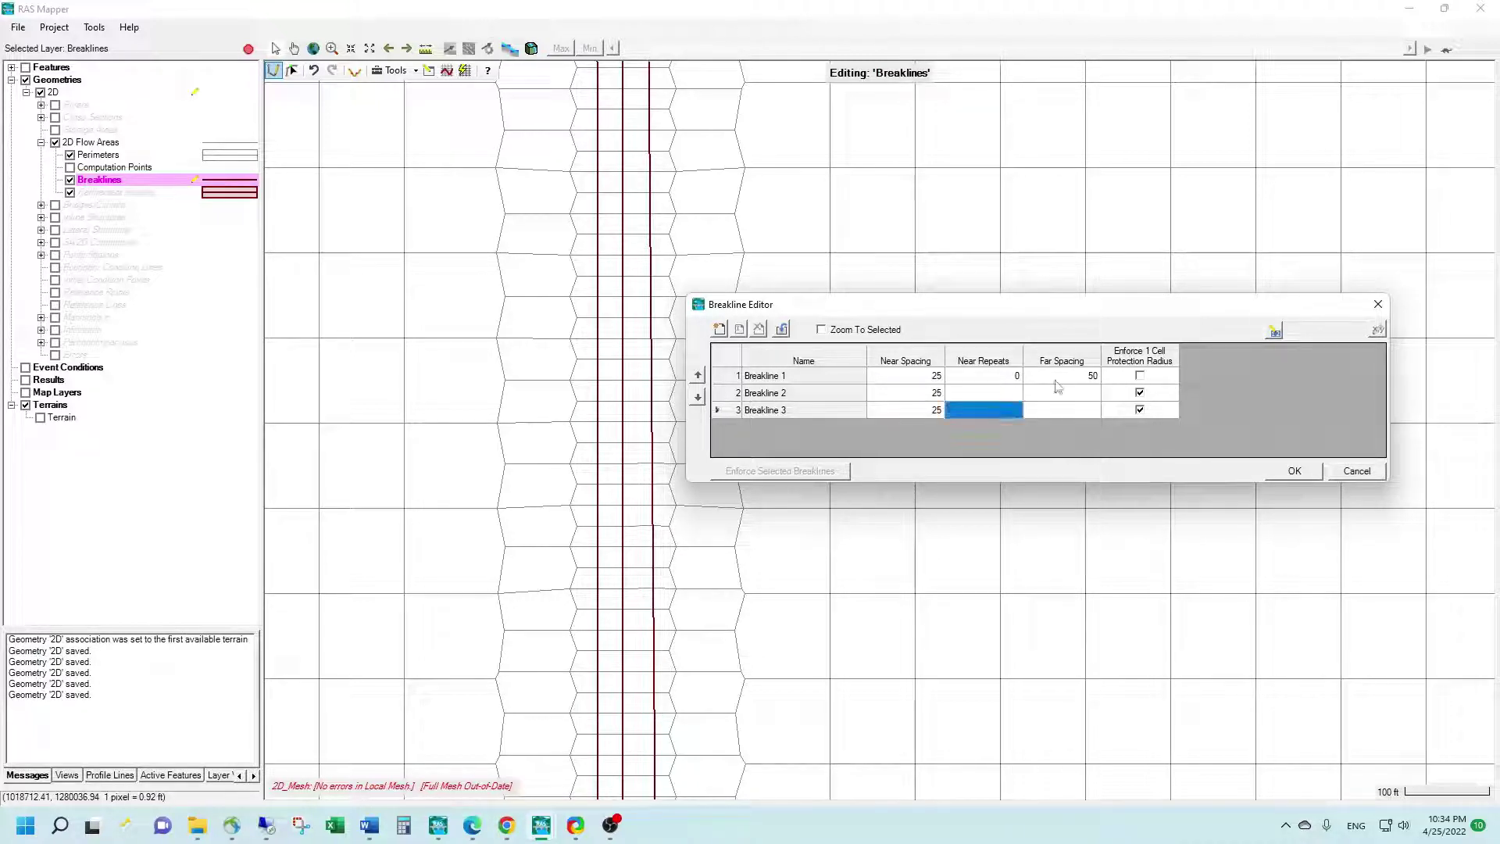
# Turn off the 1 cell protection radius for Breaklines 2 and 3, and set Breakline 1's far spacing to 0
pyautogui.click(1140, 393)
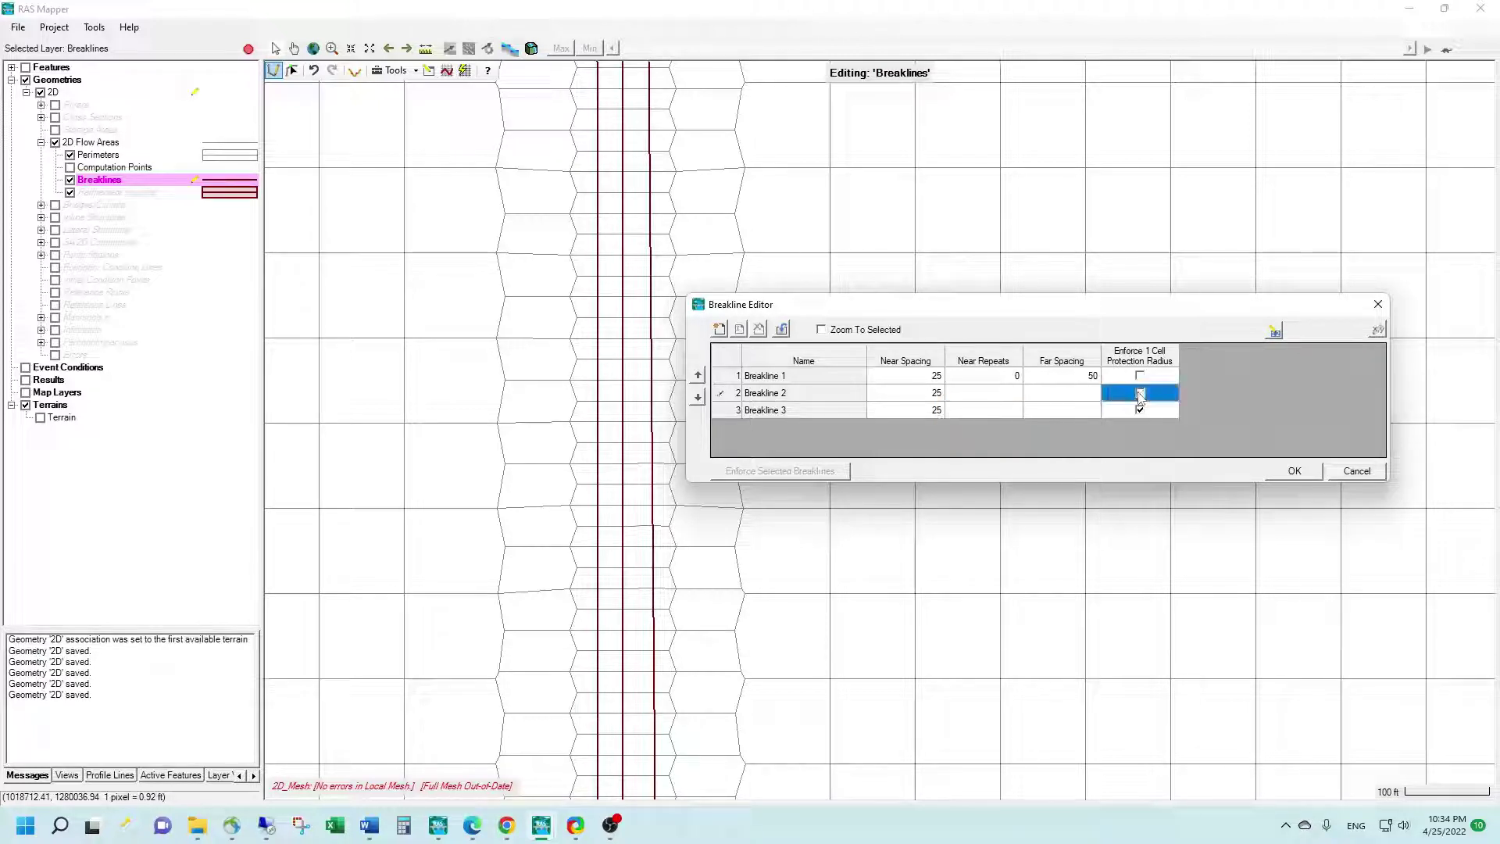
pyautogui.click(1140, 410)
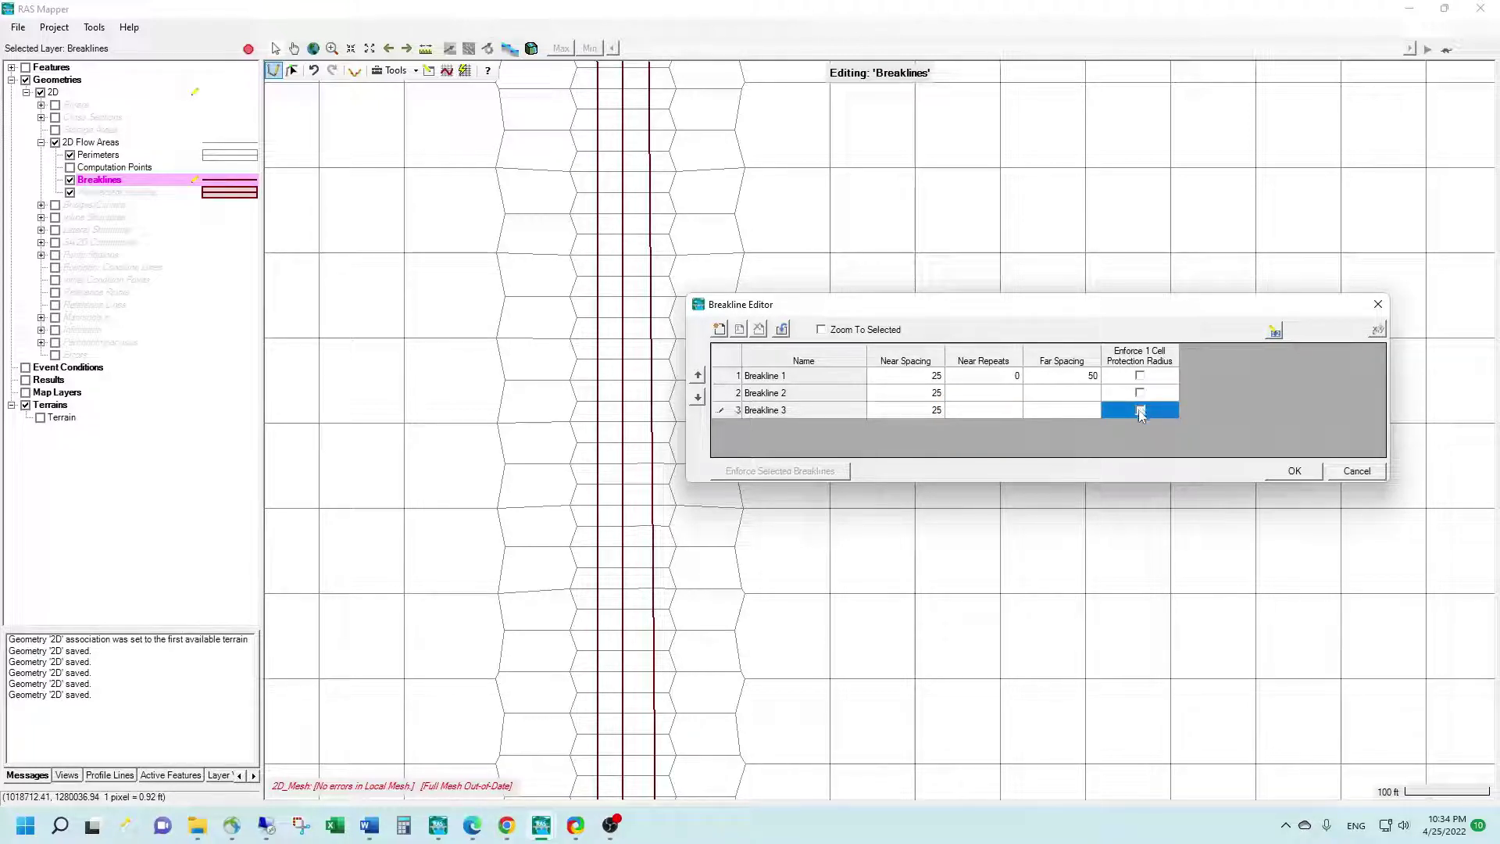
pyautogui.click(1091, 379)
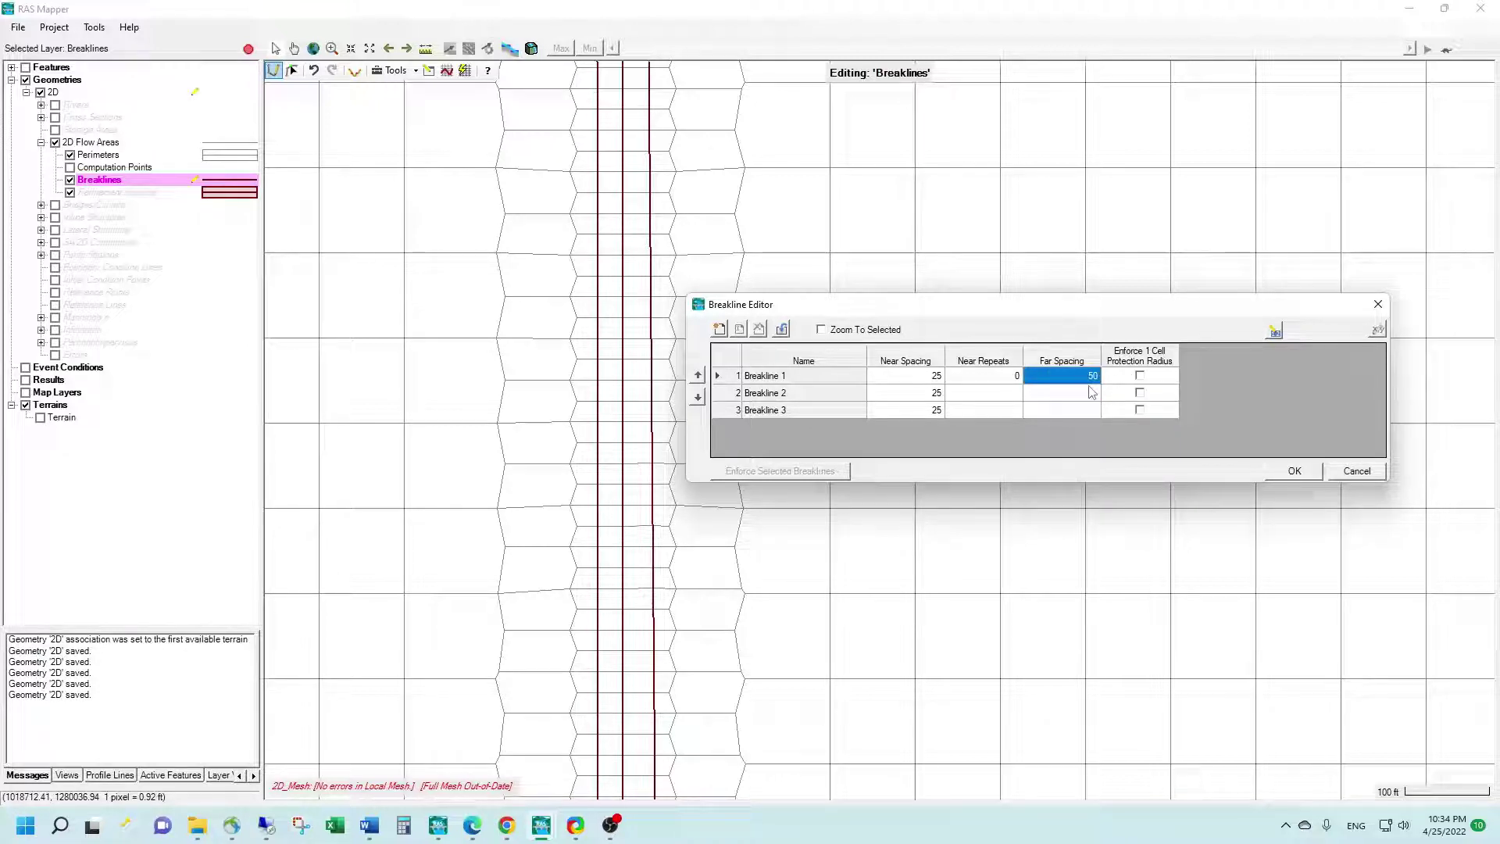
pyautogui.write('0')
pyautogui.click(1092, 392)
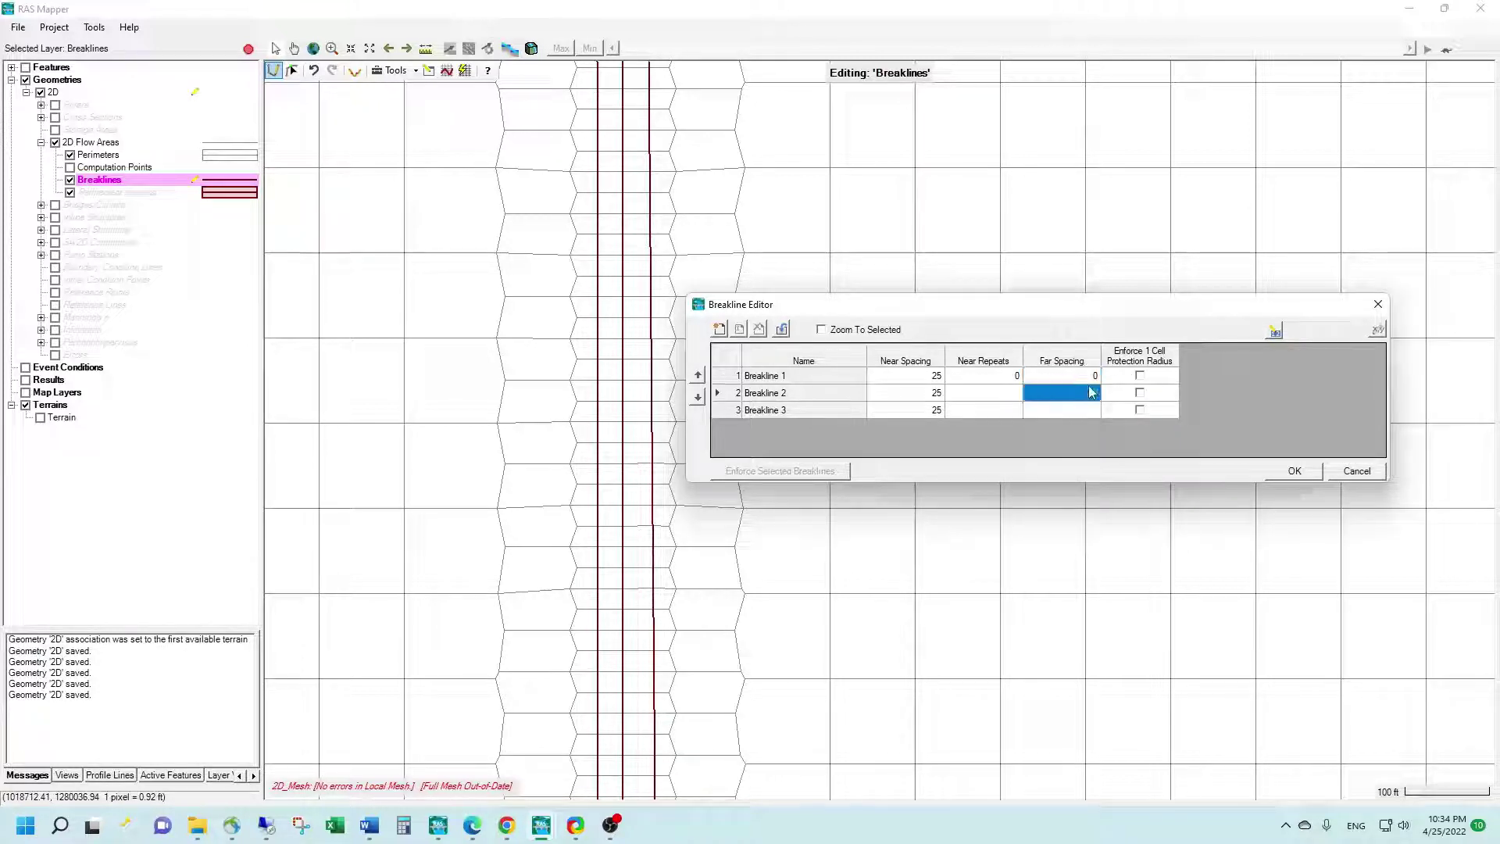
# Turn on the enforced 1 cell protection radius for all three breaklines
pyautogui.click(1140, 377)
pyautogui.click(1141, 394)
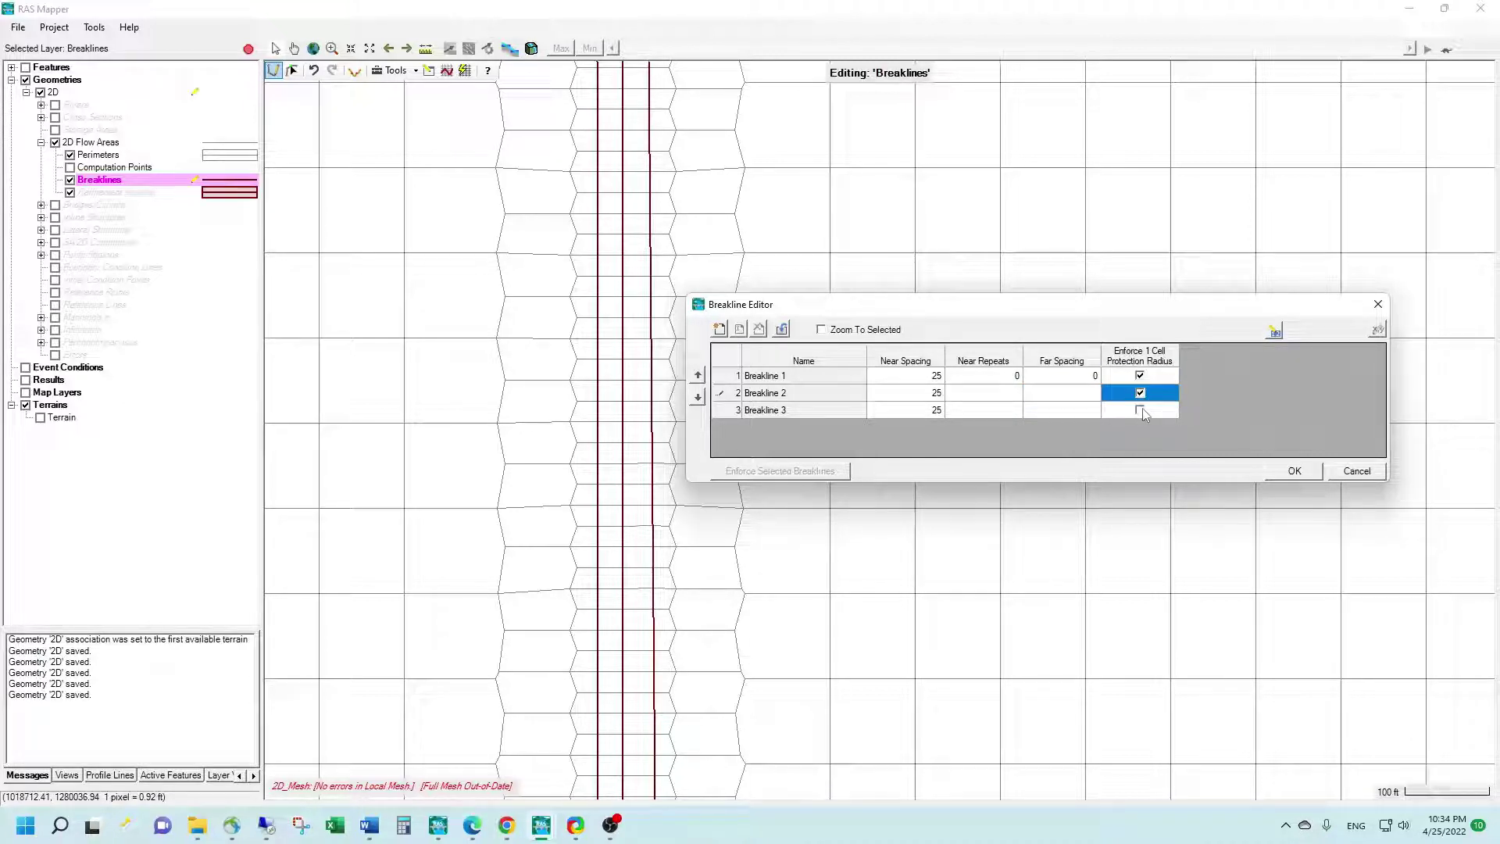
pyautogui.click(1140, 411)
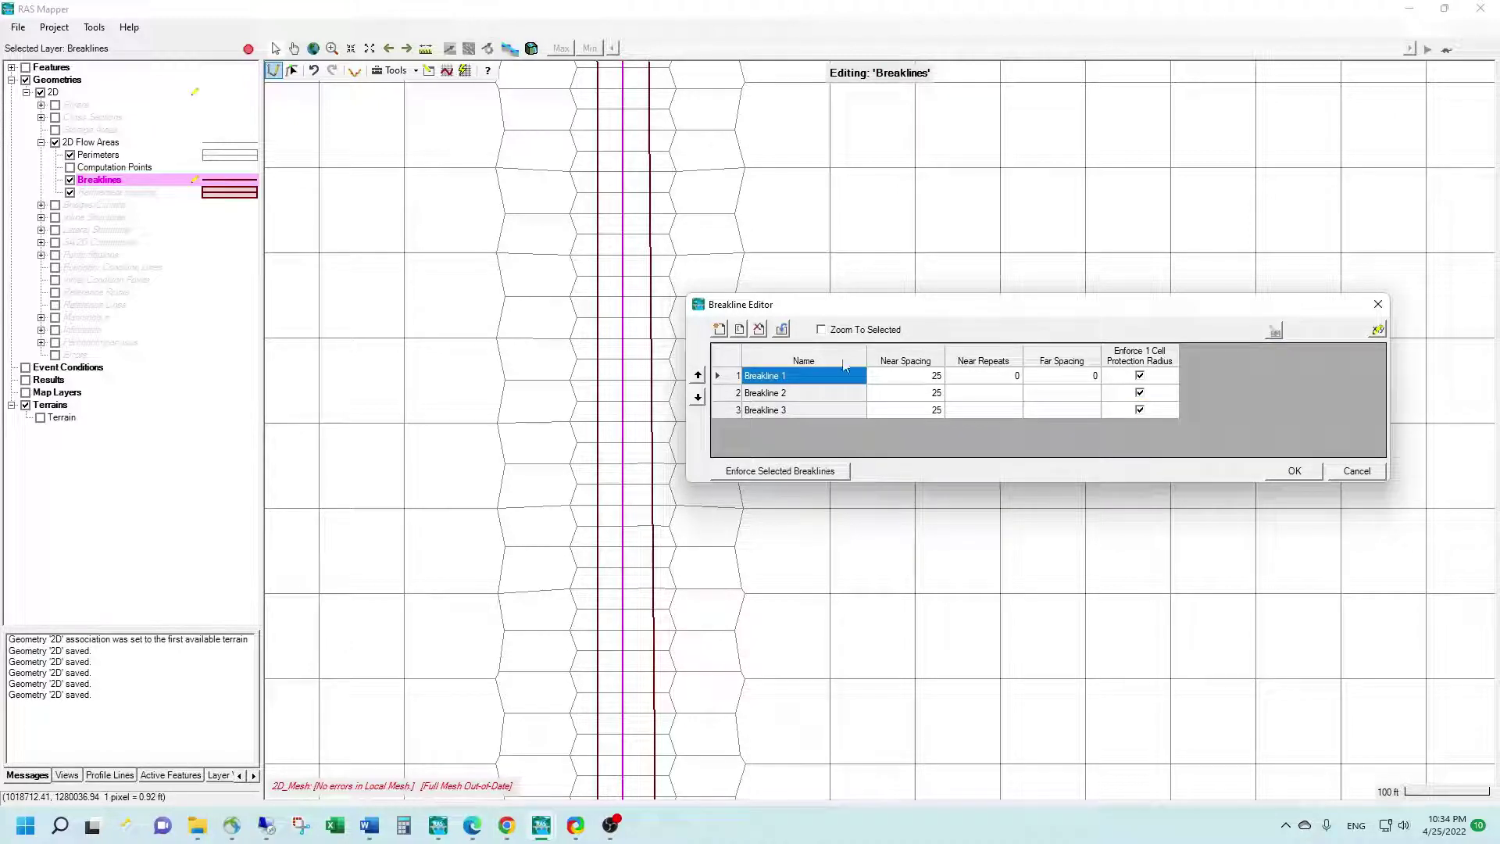
# Enforce Breaklines 1, 2 and 3 on the mesh one after another and accept the breakline properties
pyautogui.moveTo(856, 304); pyautogui.dragTo(922, 249)
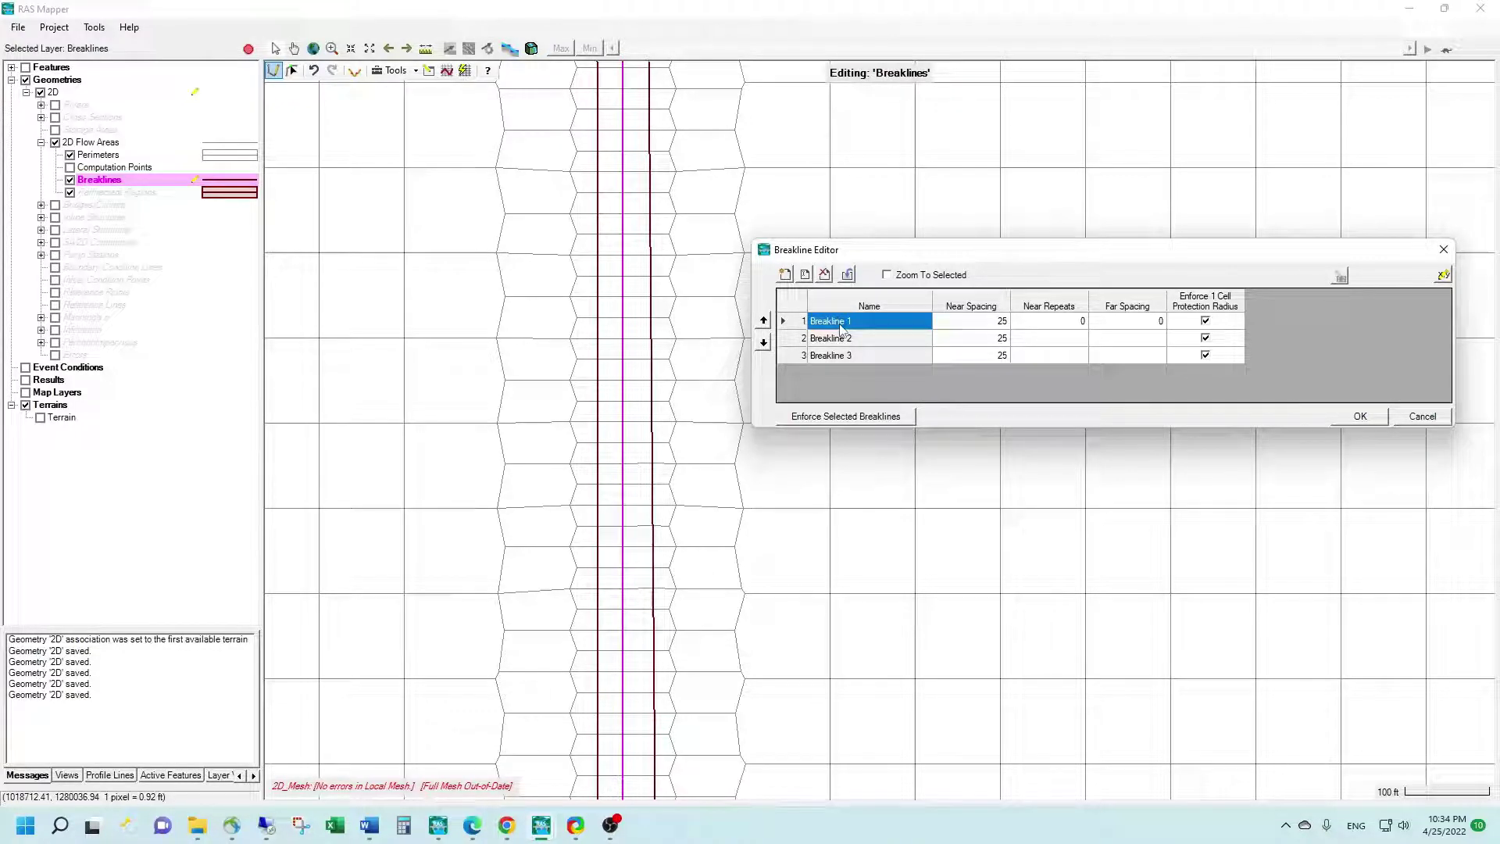
pyautogui.click(850, 418)
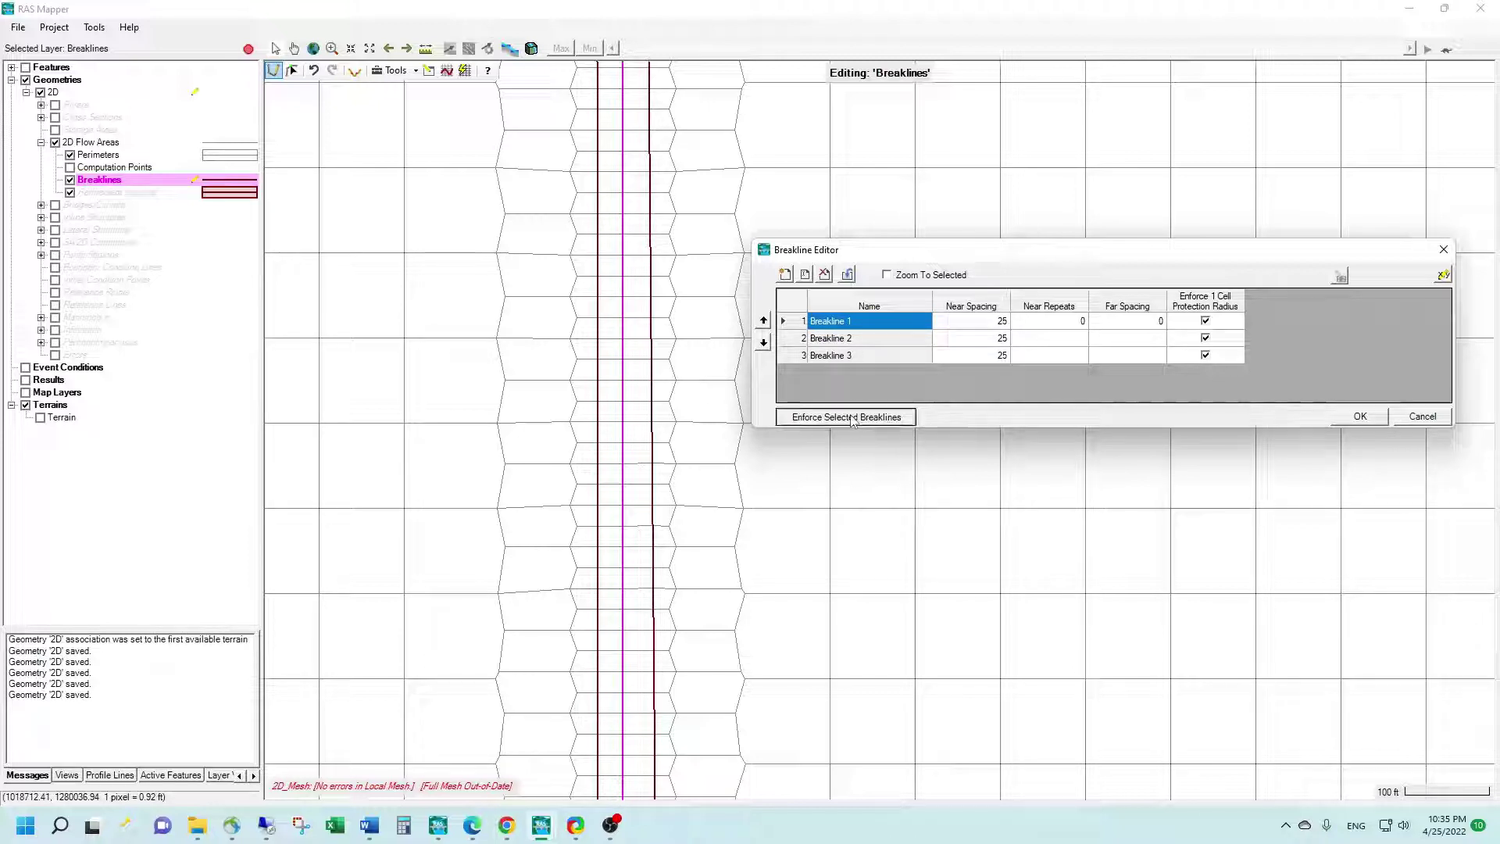
pyautogui.click(829, 340)
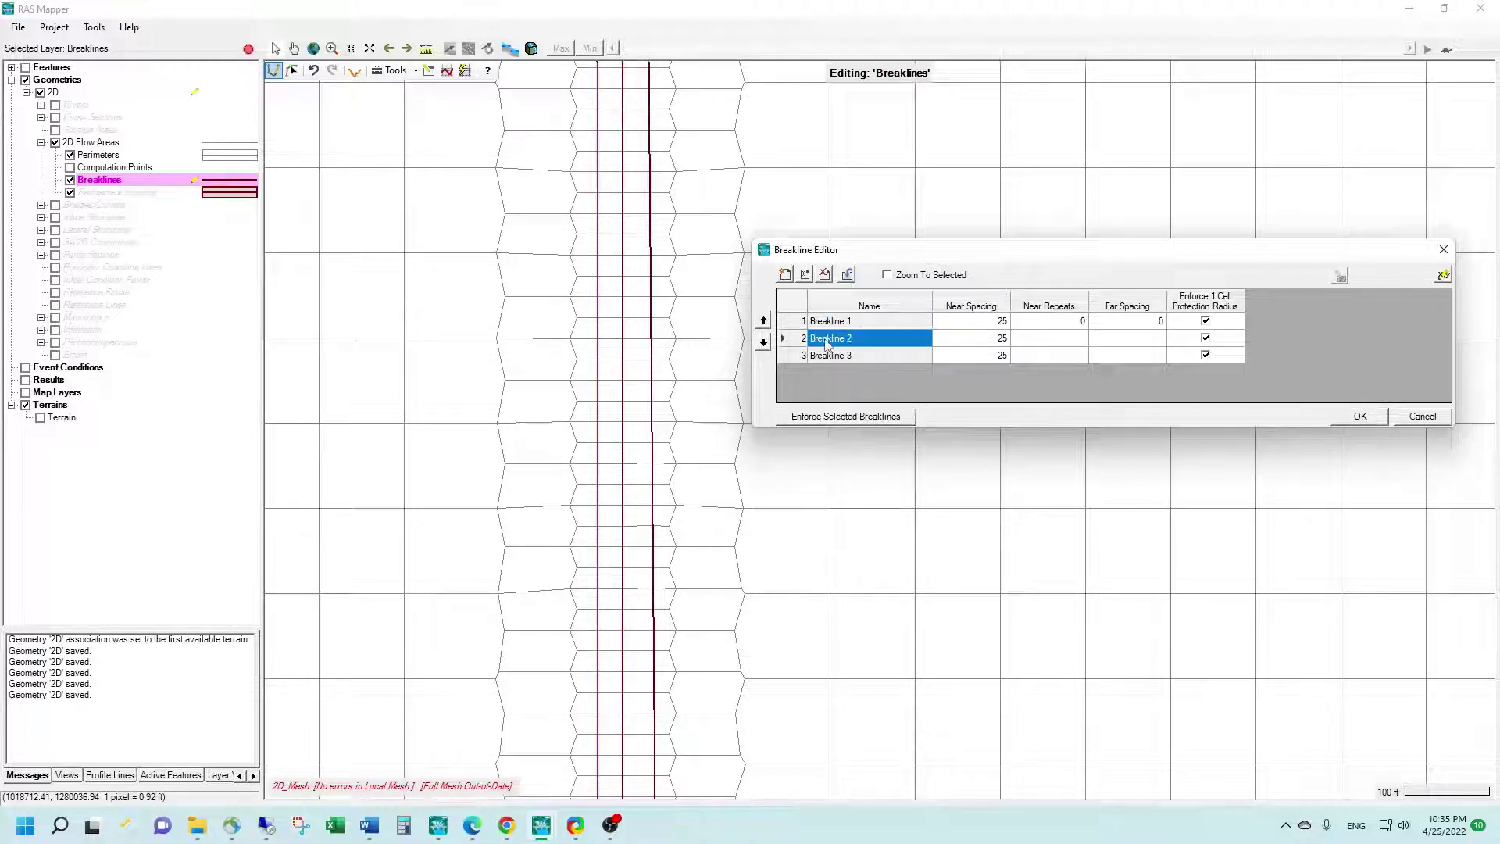
pyautogui.click(850, 419)
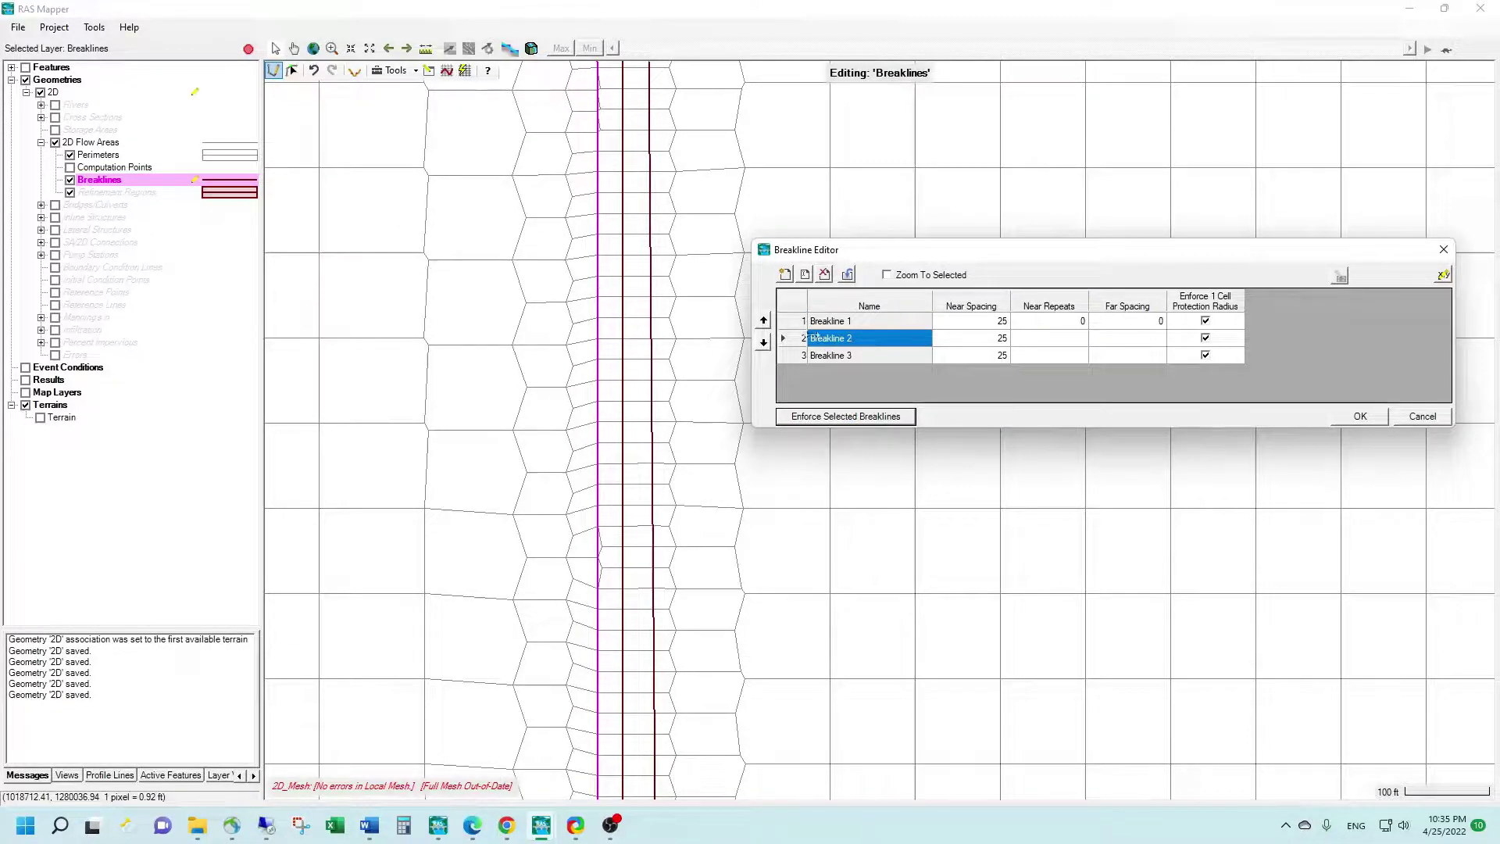
pyautogui.click(882, 356)
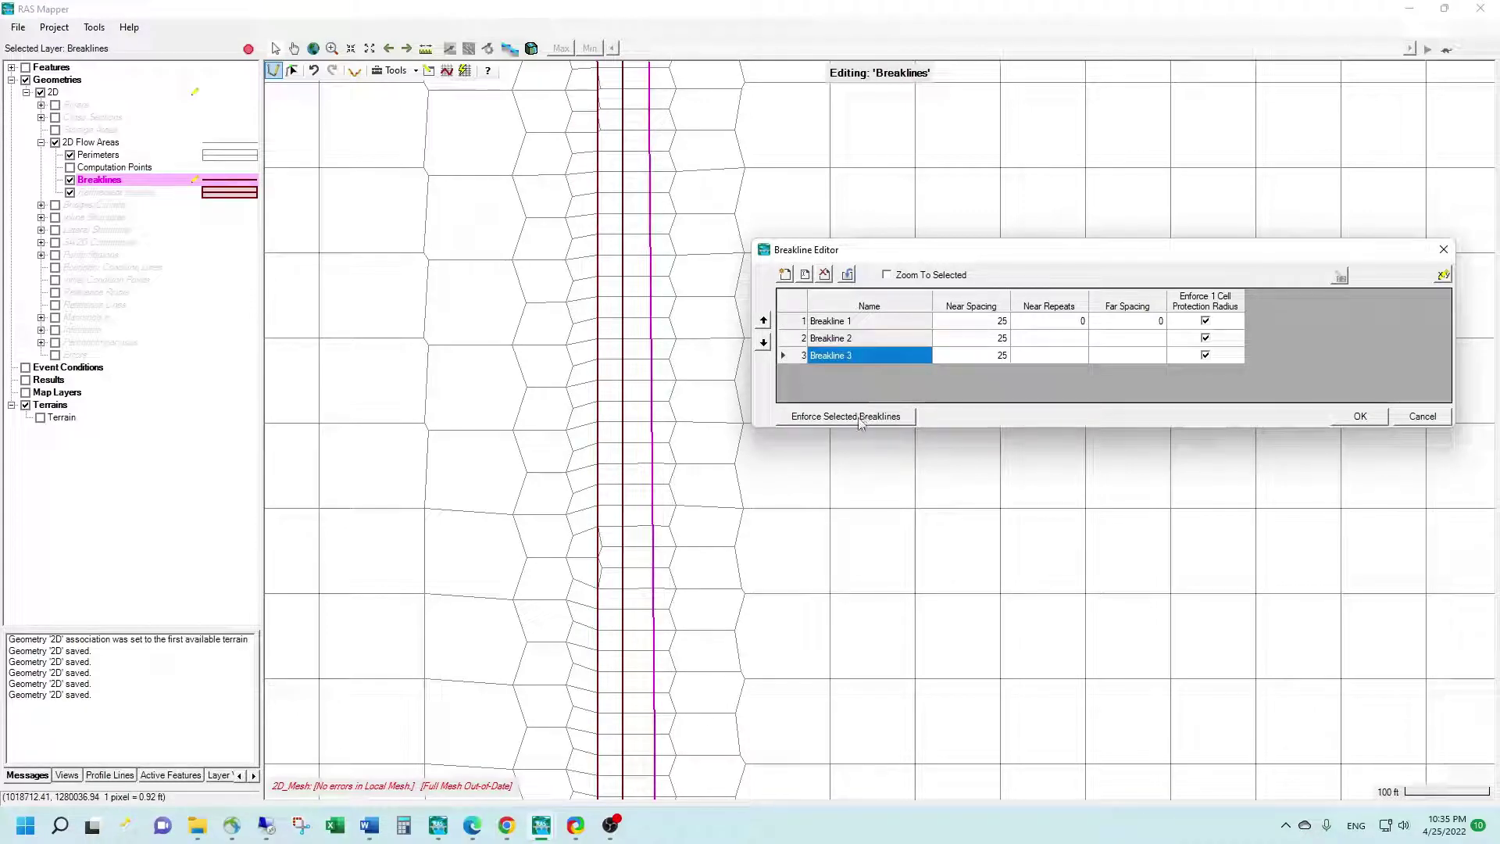
pyautogui.click(859, 417)
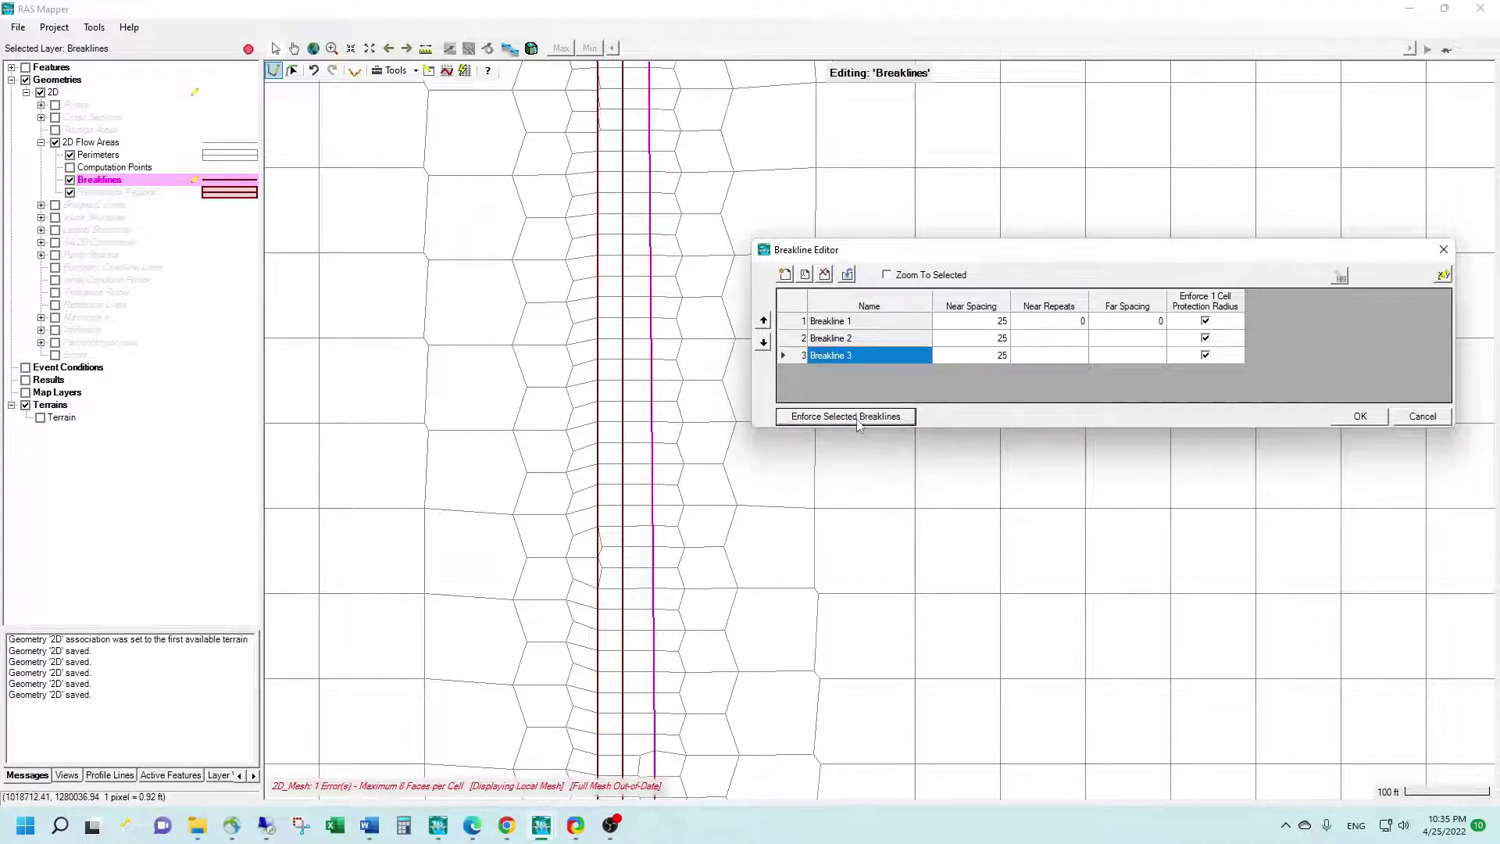
pyautogui.moveTo(889, 249); pyautogui.dragTo(989, 182)
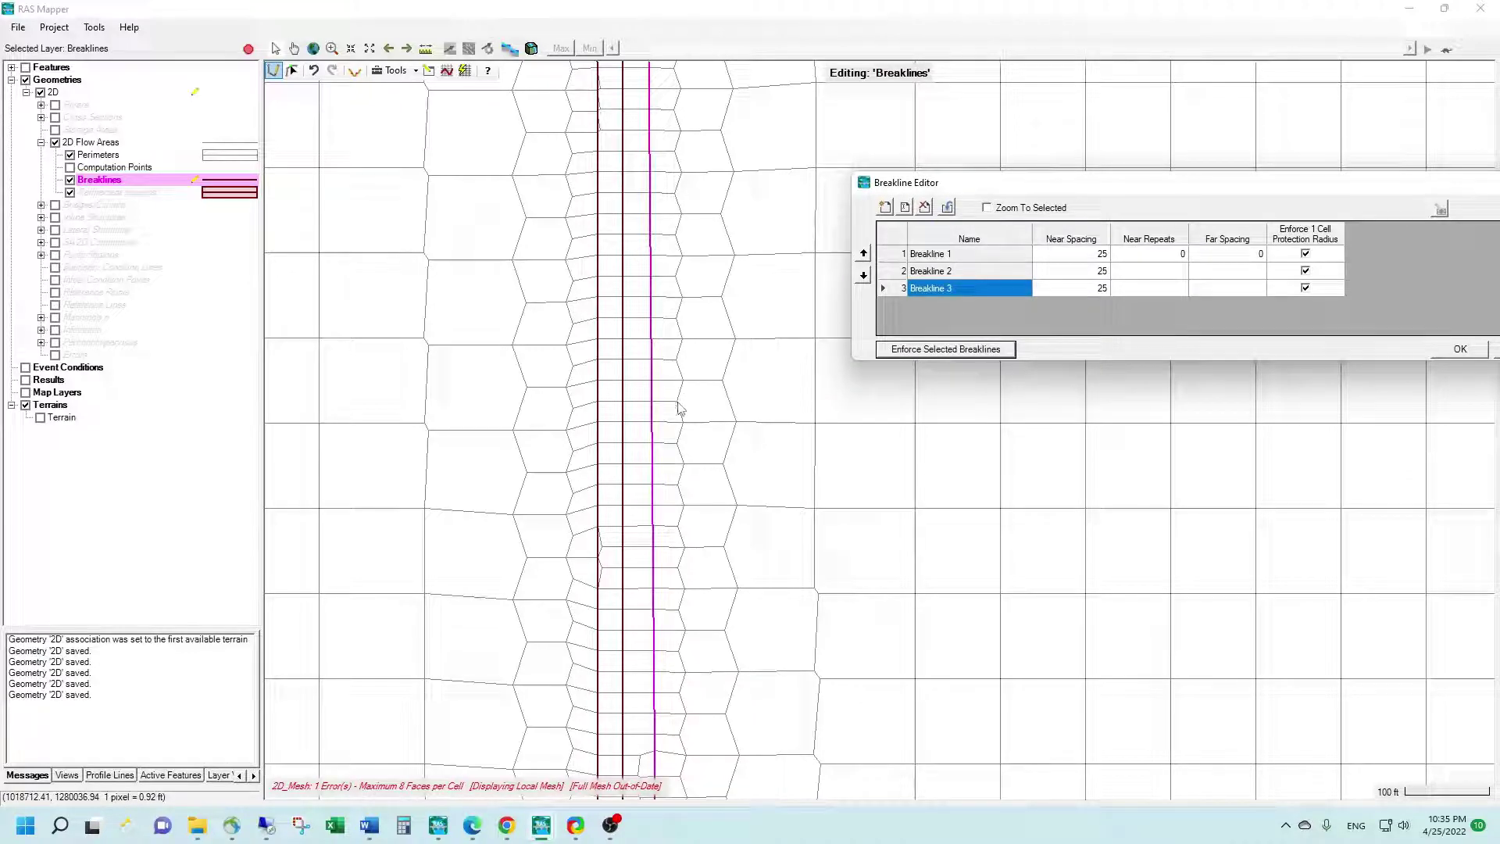
pyautogui.click(1460, 349)
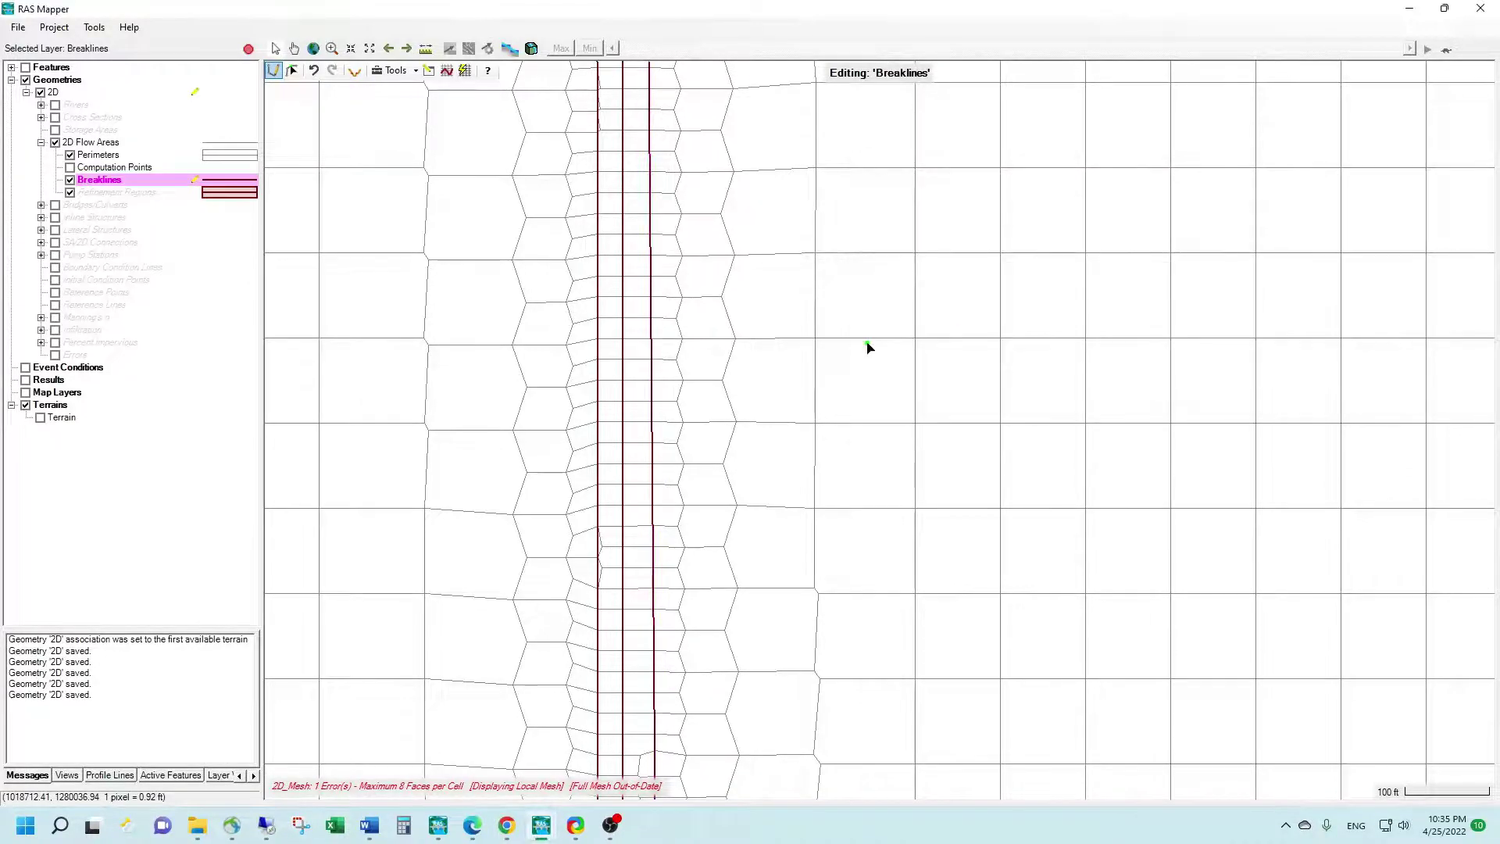
# Run the automatic fix for all meshes on the Perimeters layer and dismiss its report
pyautogui.scroll(-2, 763, 385)
pyautogui.scroll(1, 700, 503)
pyautogui.scroll(-1, 698, 369)
pyautogui.scroll(1, 706, 313)
pyautogui.scroll(1, 670, 168)
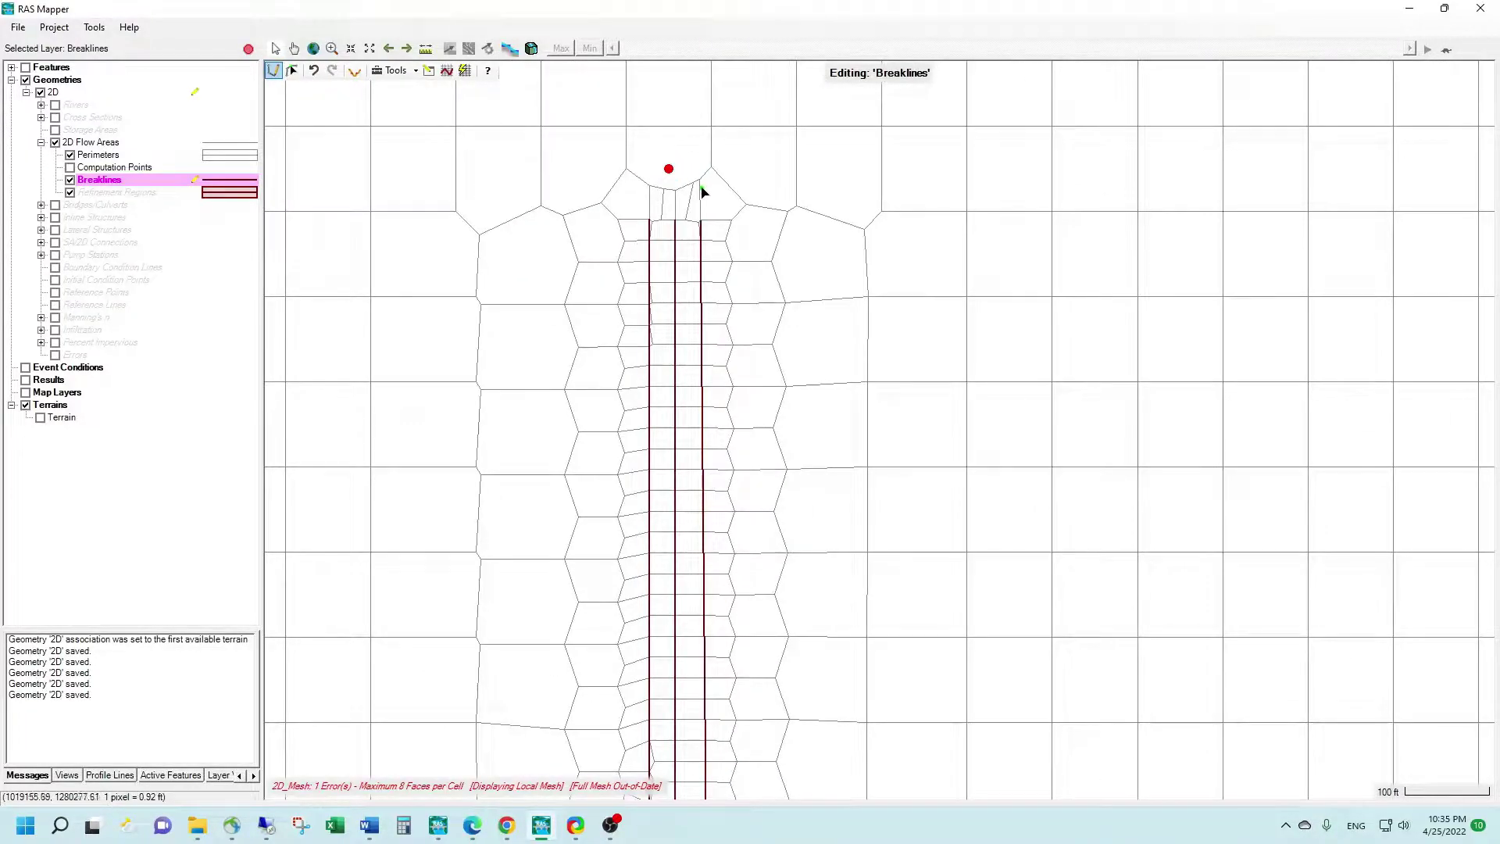
pyautogui.scroll(-1, 699, 171)
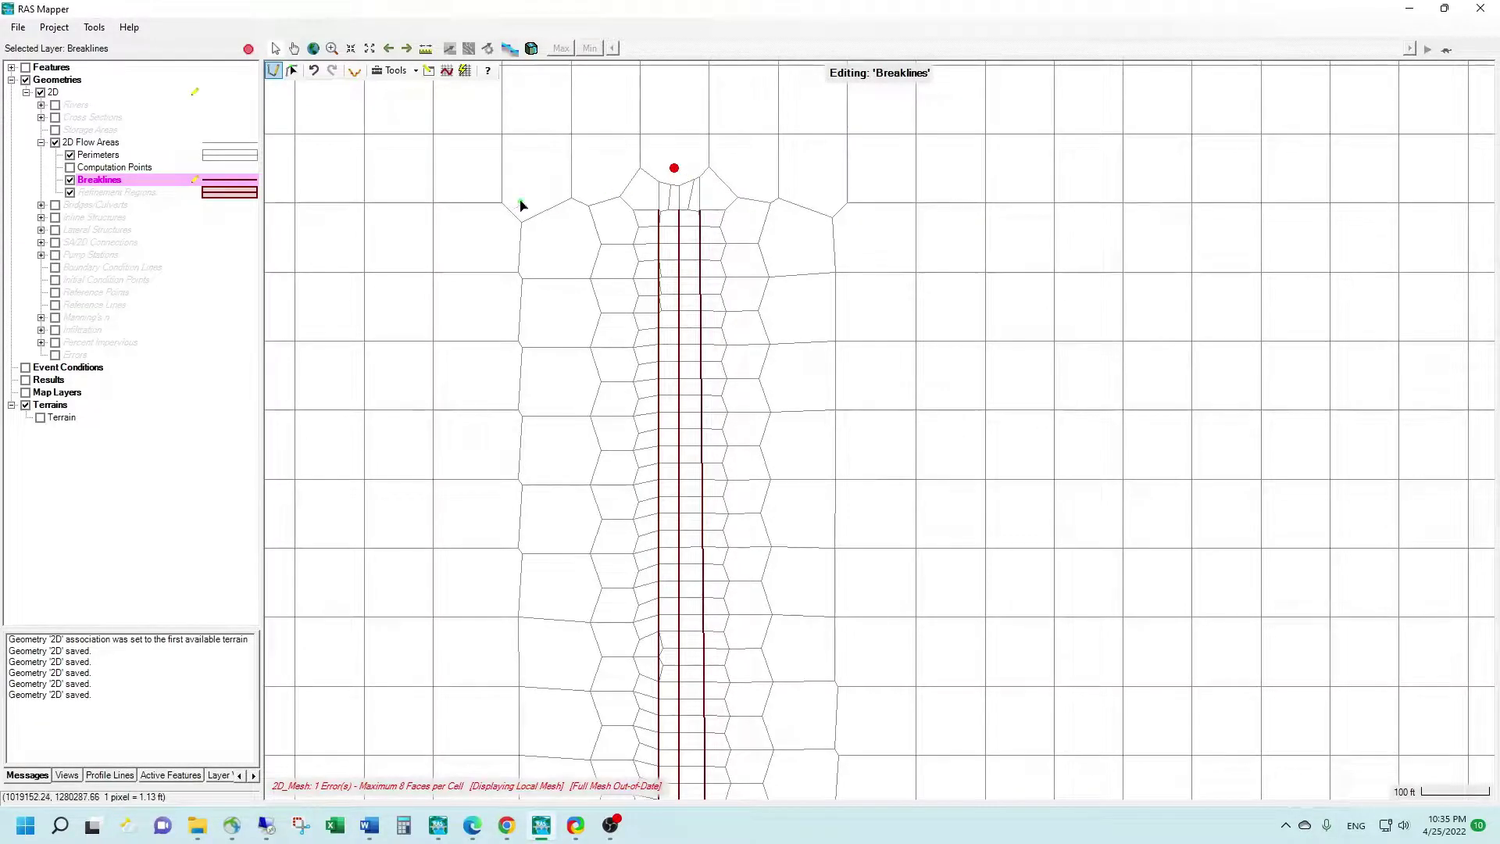
pyautogui.click(99, 156)
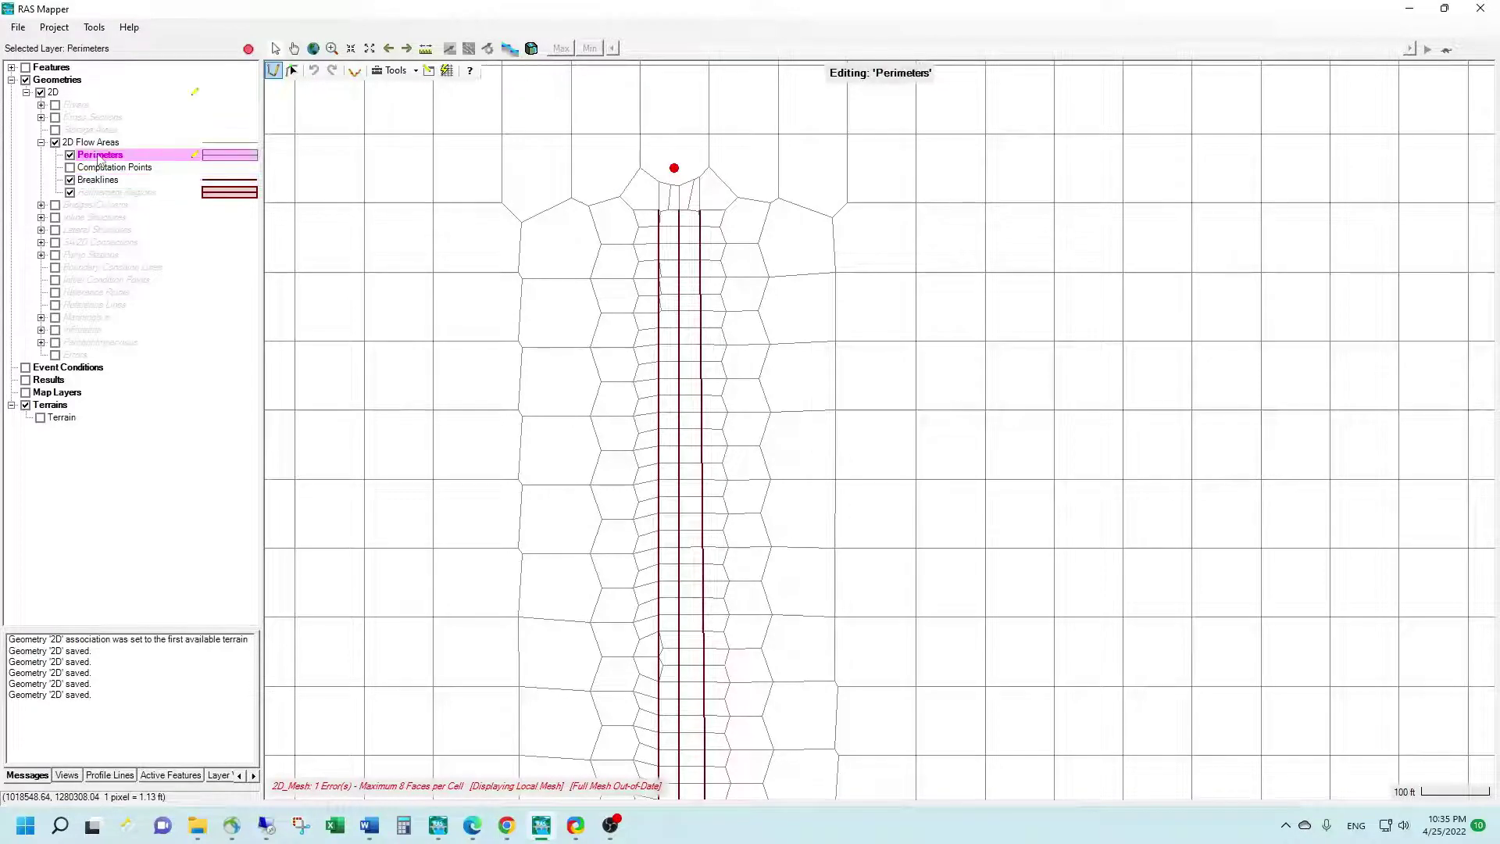
pyautogui.rightClick(101, 156)
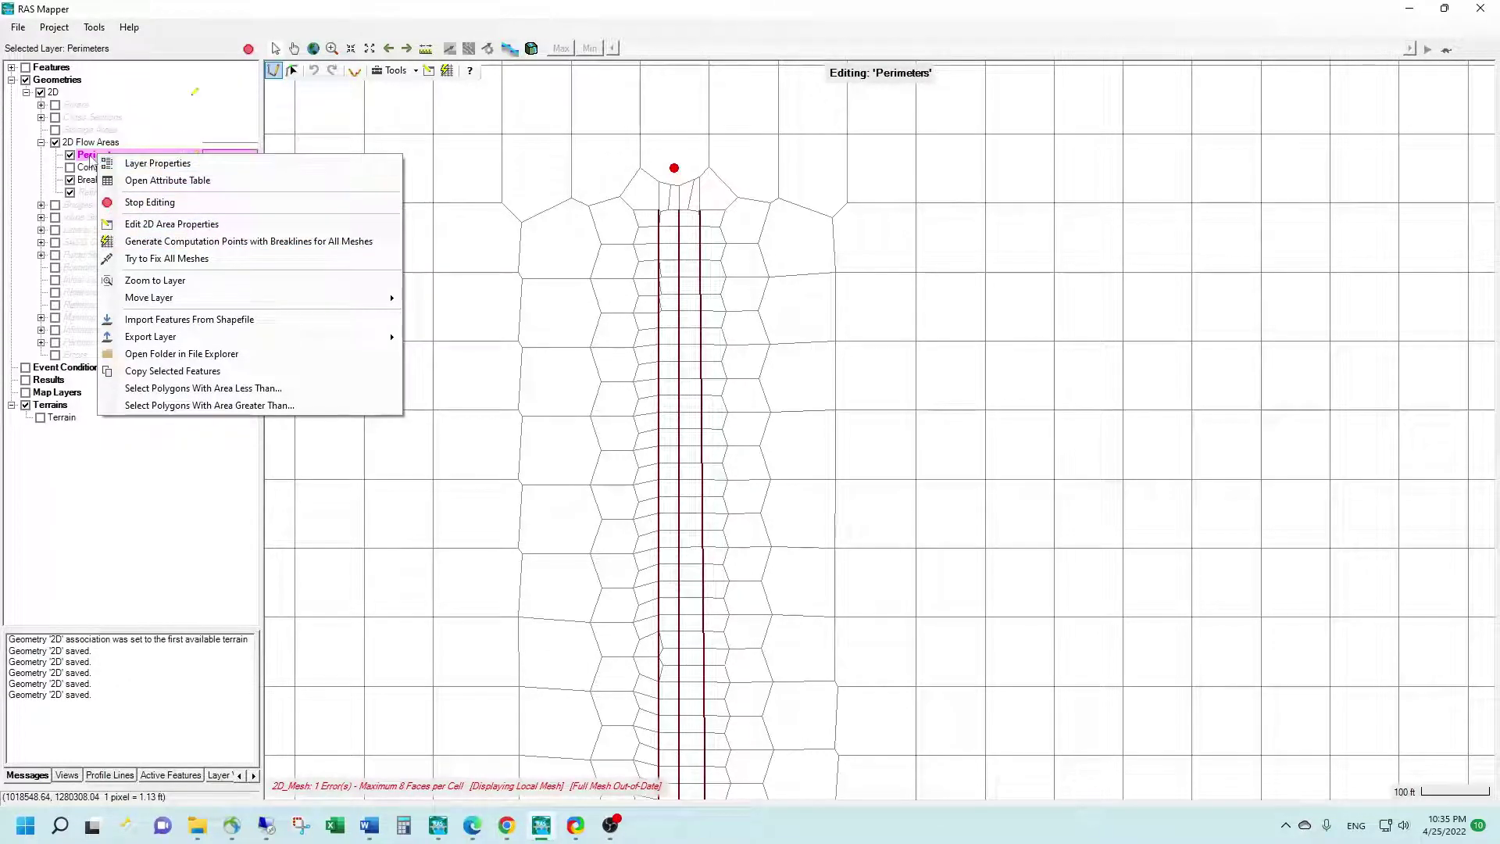
pyautogui.click(187, 265)
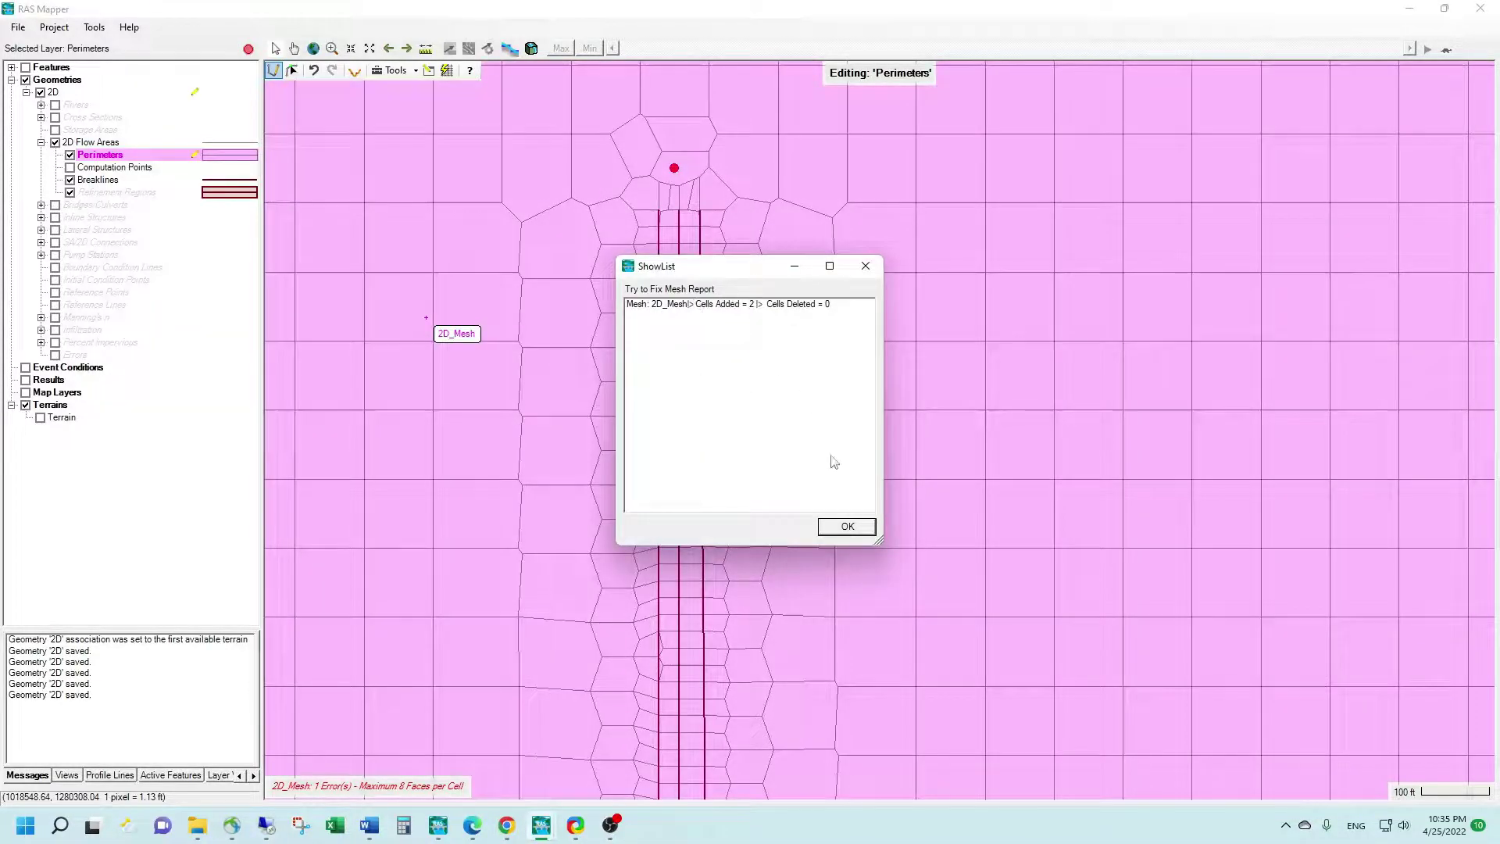
pyautogui.click(847, 527)
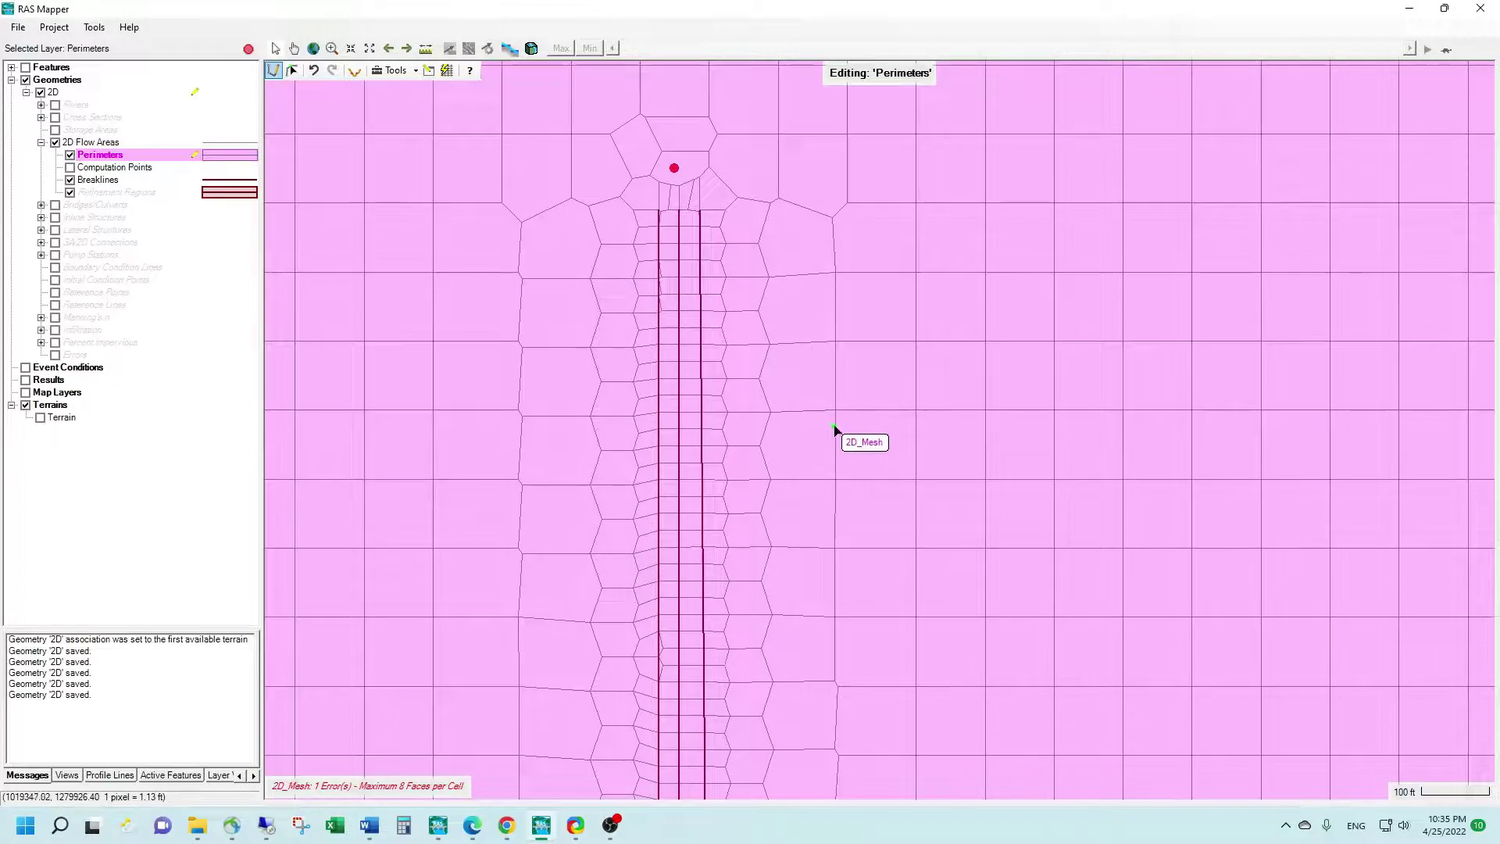
# Show and edit the computation points, adding one beside the flagged cell centre just above the breaklines' upper ends
pyautogui.scroll(-1, 710, 281)
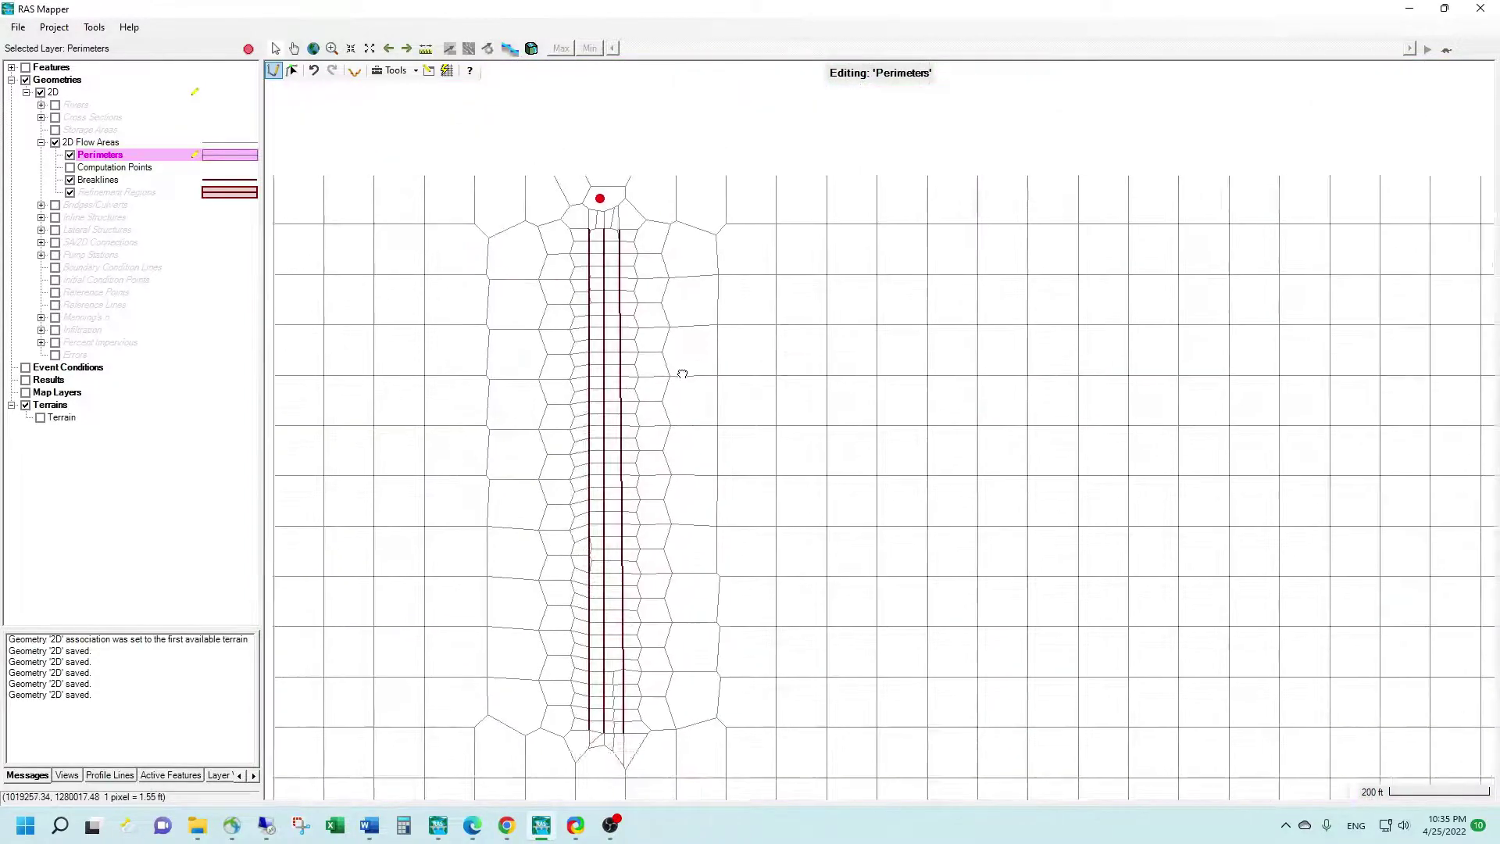
pyautogui.scroll(1, 625, 250)
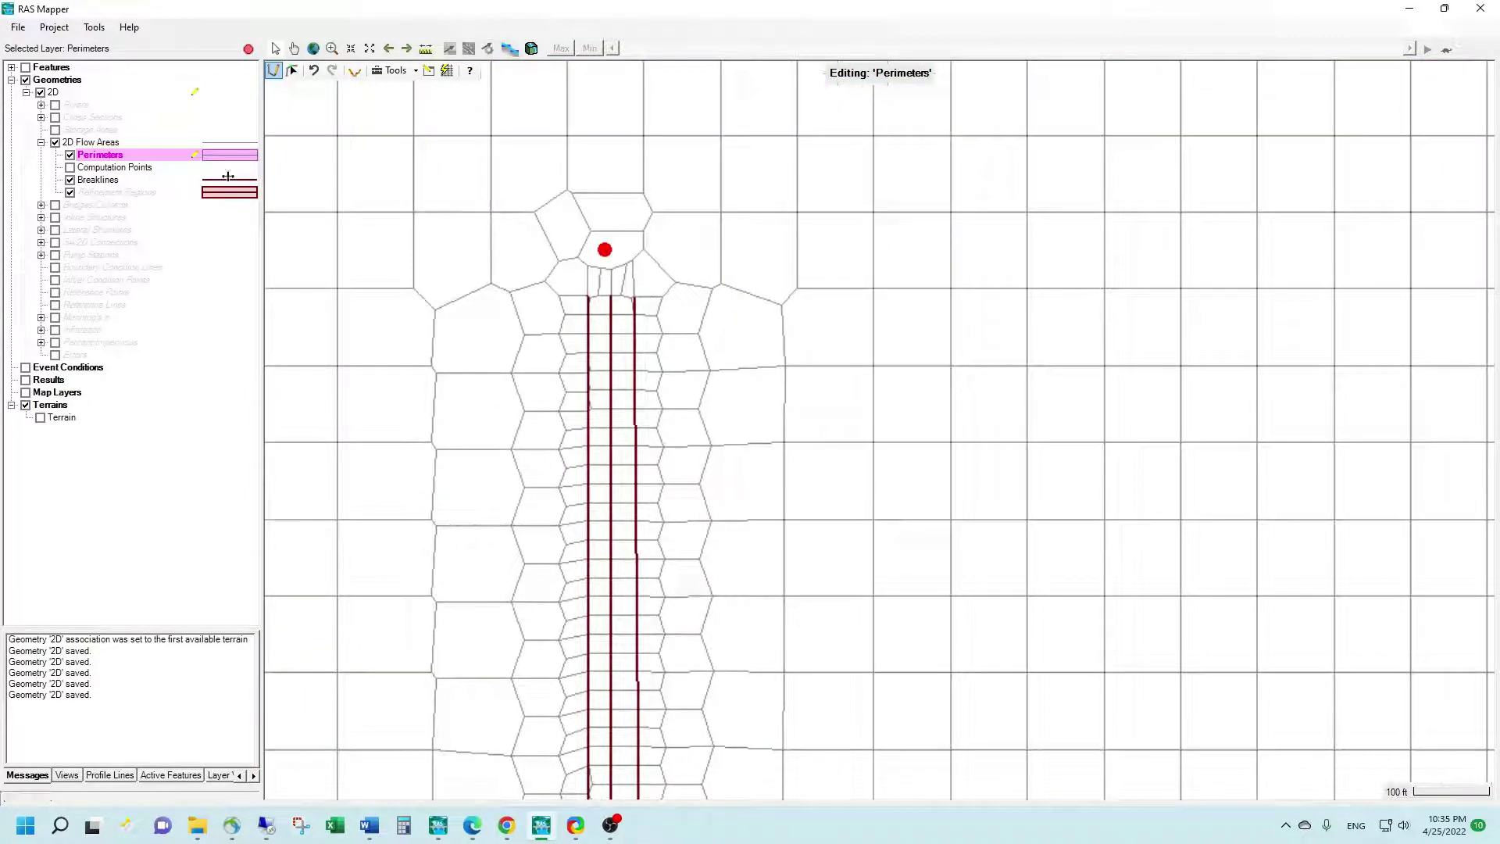
pyautogui.click(70, 167)
pyautogui.click(84, 169)
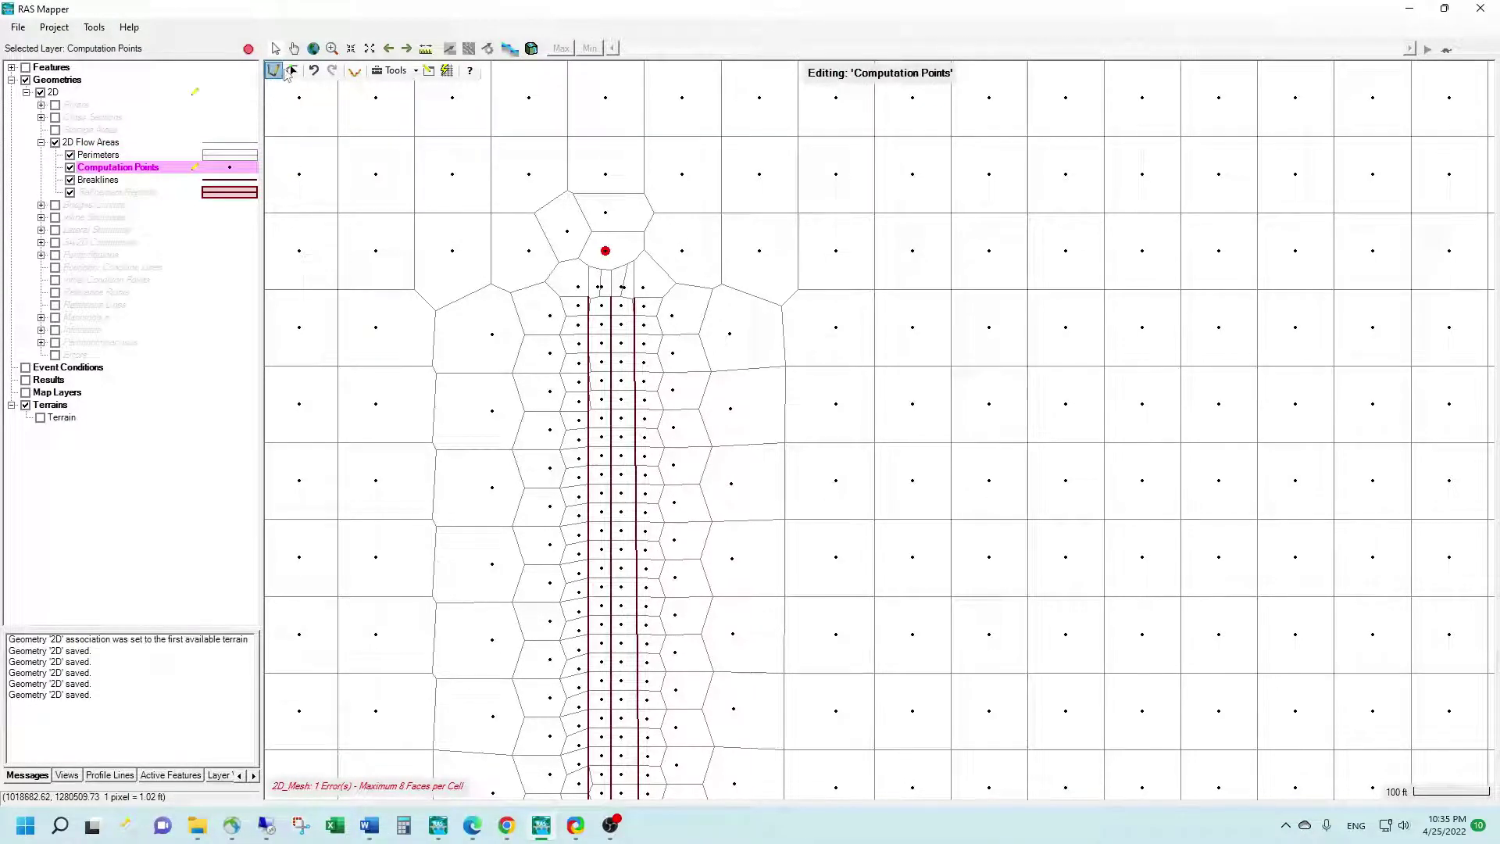
pyautogui.click(617, 252)
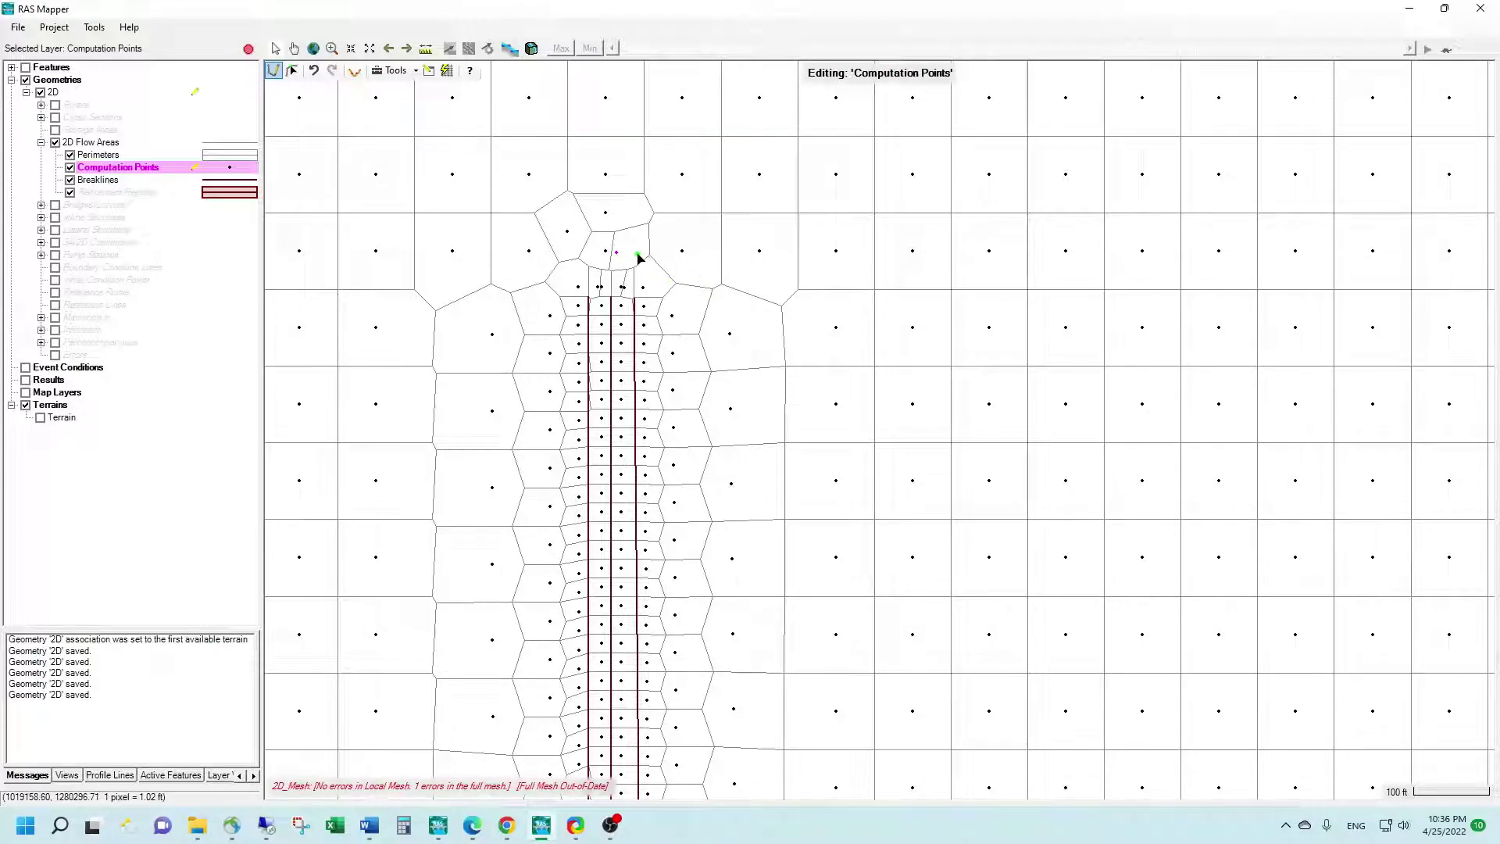
pyautogui.click(696, 184)
# Make Refinement Regions the layer being edited and hide the computation points
pyautogui.scroll(-2, 696, 185)
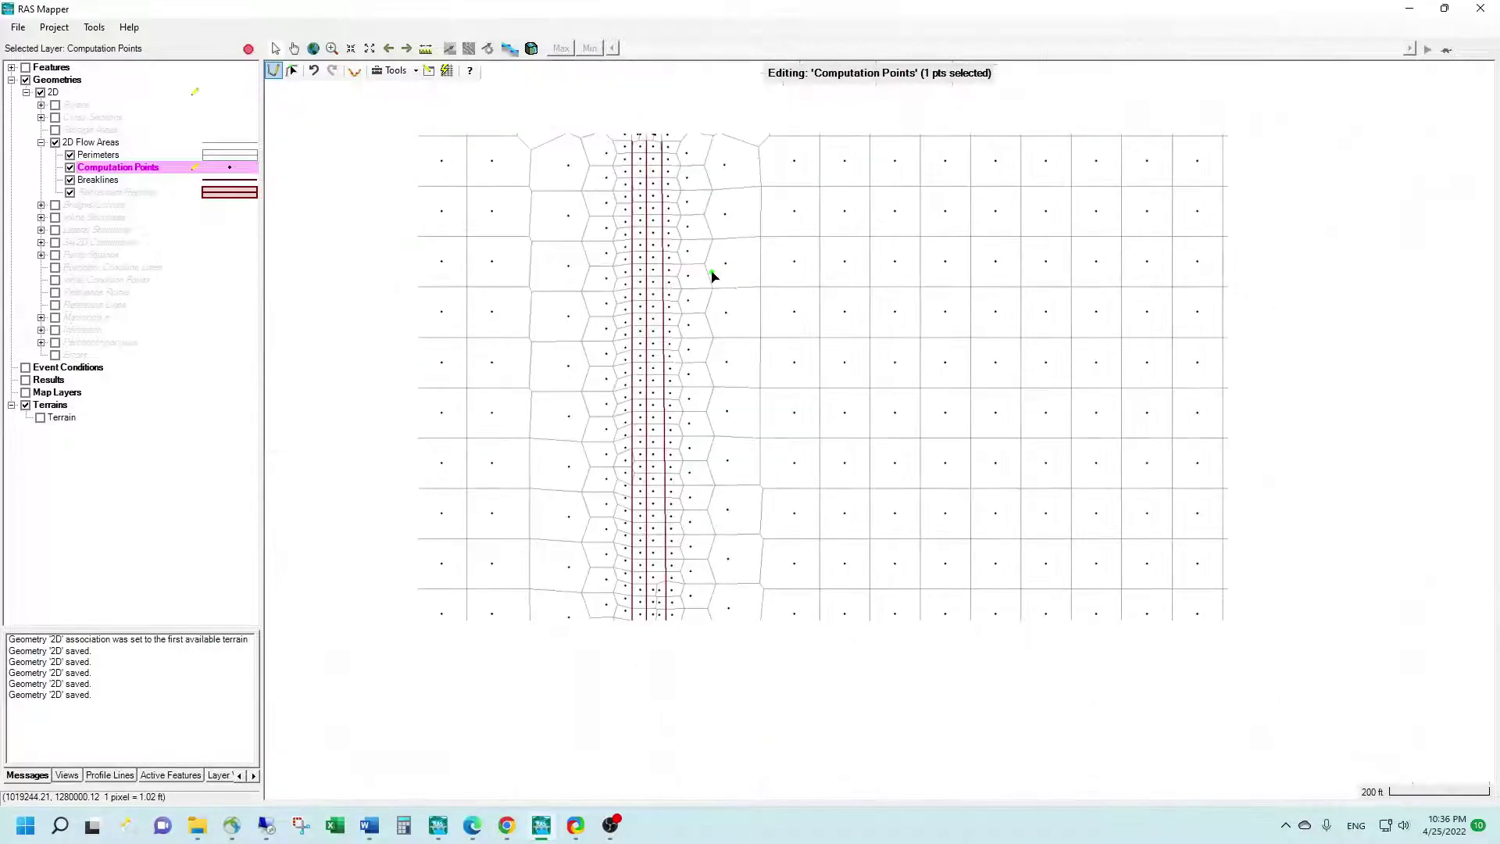
pyautogui.scroll(-1, 711, 275)
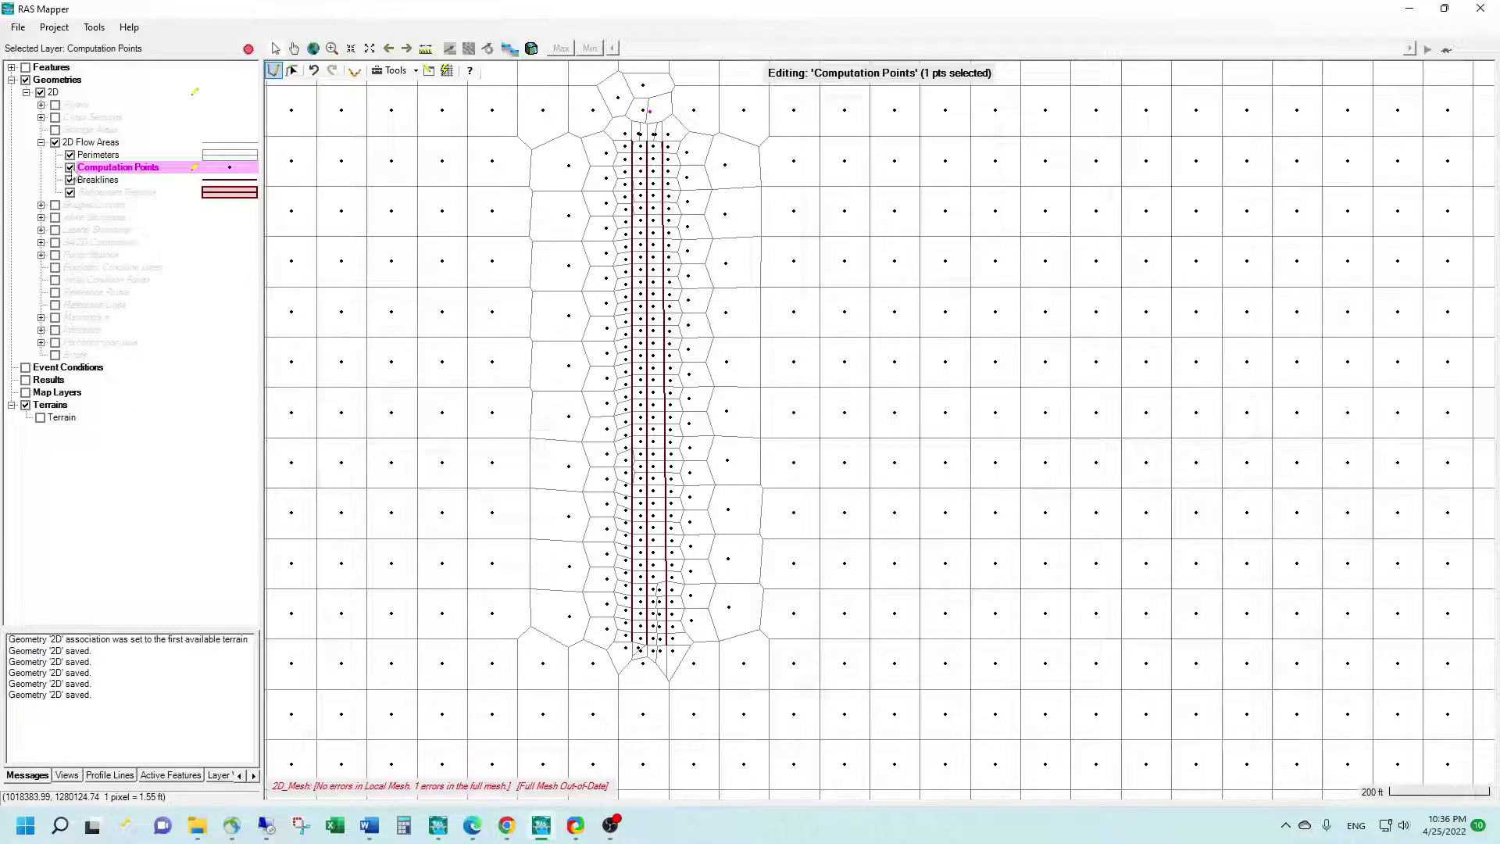
pyautogui.click(88, 192)
pyautogui.click(70, 167)
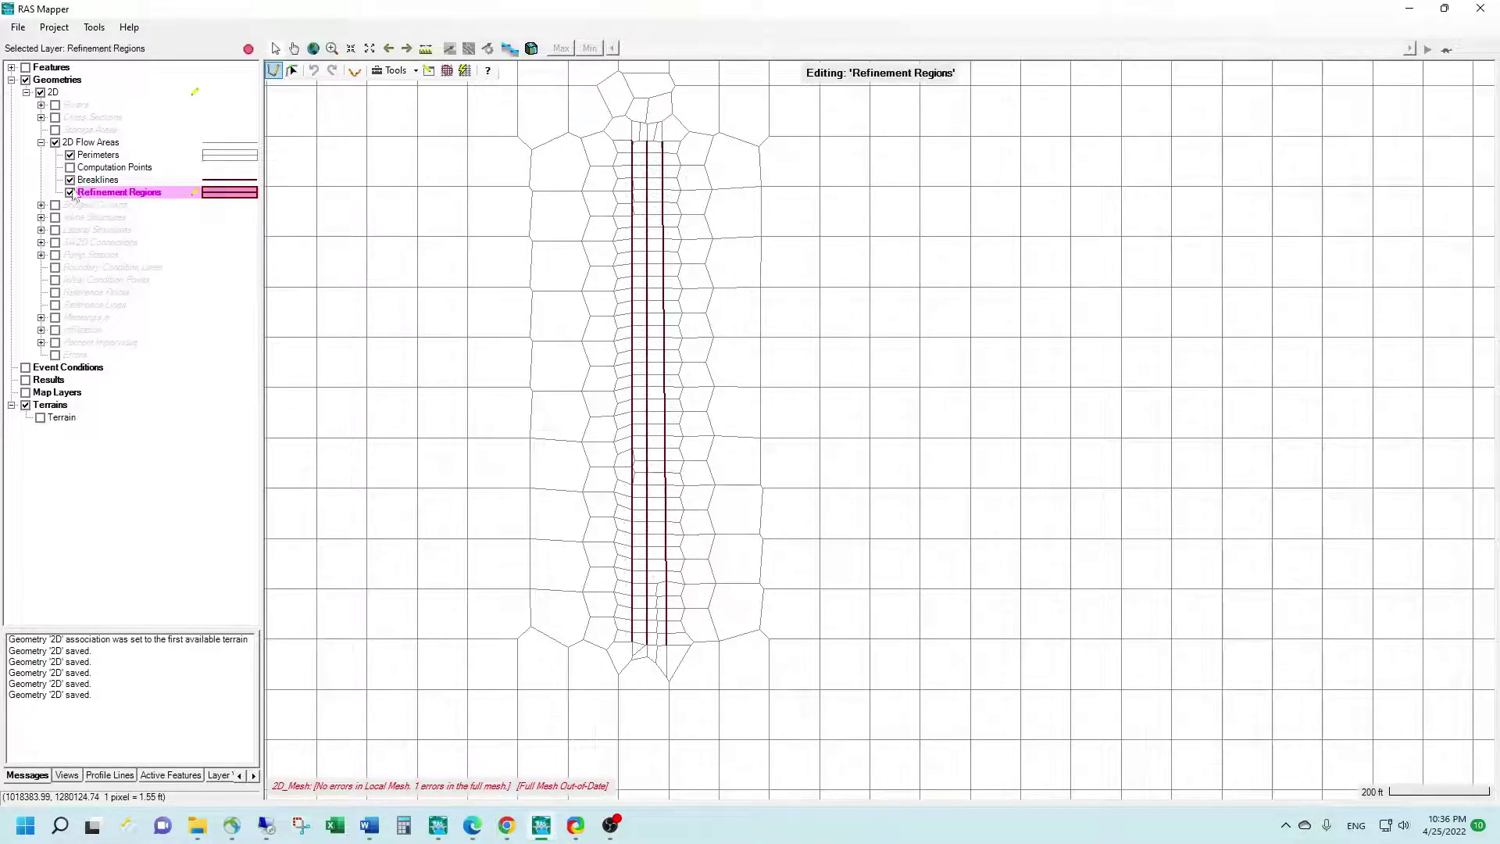
pyautogui.scroll(1, 688, 539)
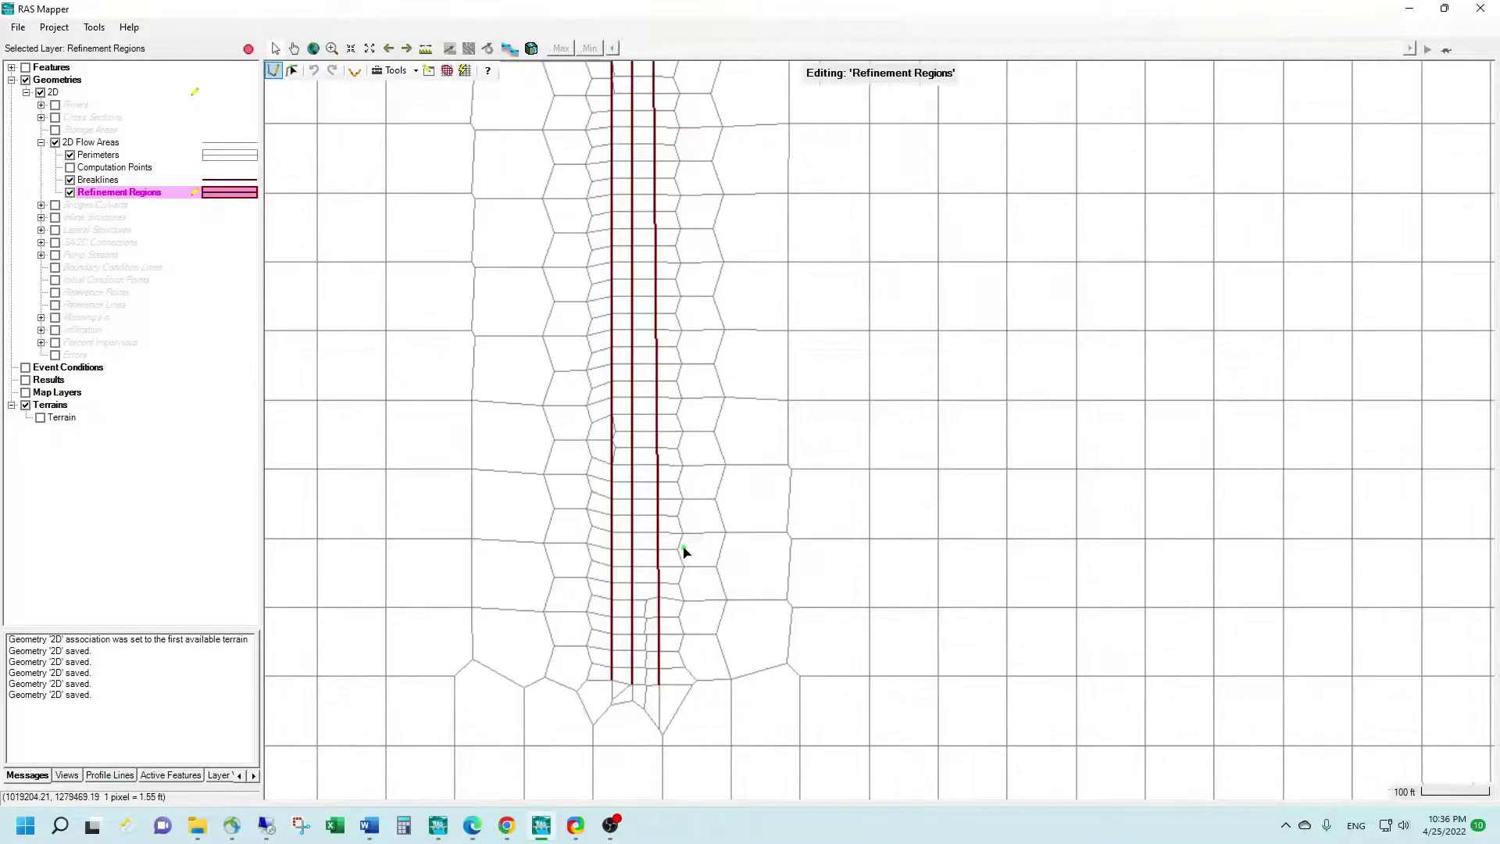
# Toggle the breaklines' display to examine how the mesh cell faces align with them along the channel
pyautogui.click(71, 180)
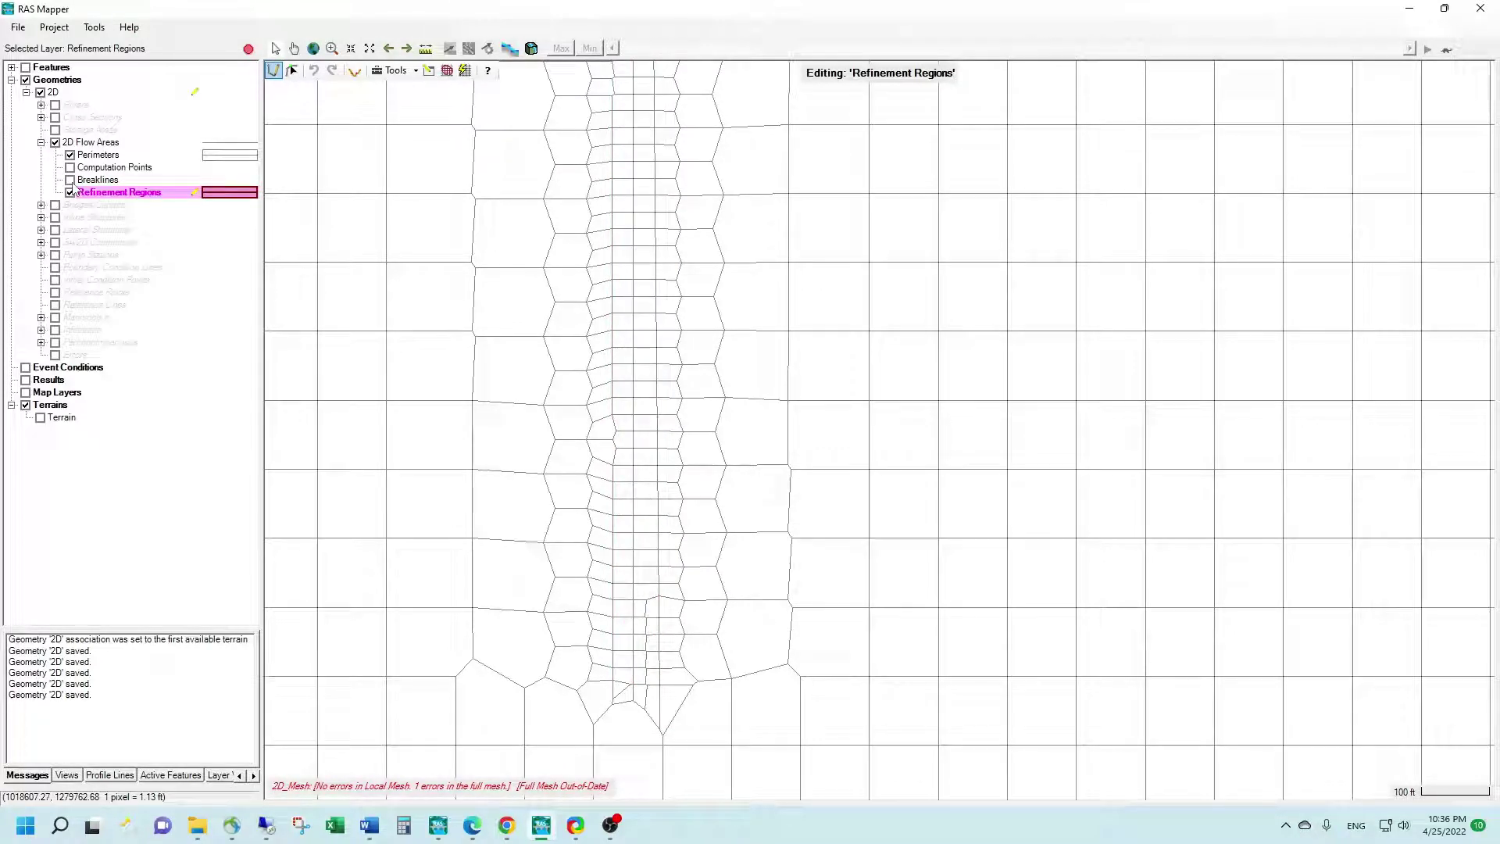
pyautogui.click(71, 181)
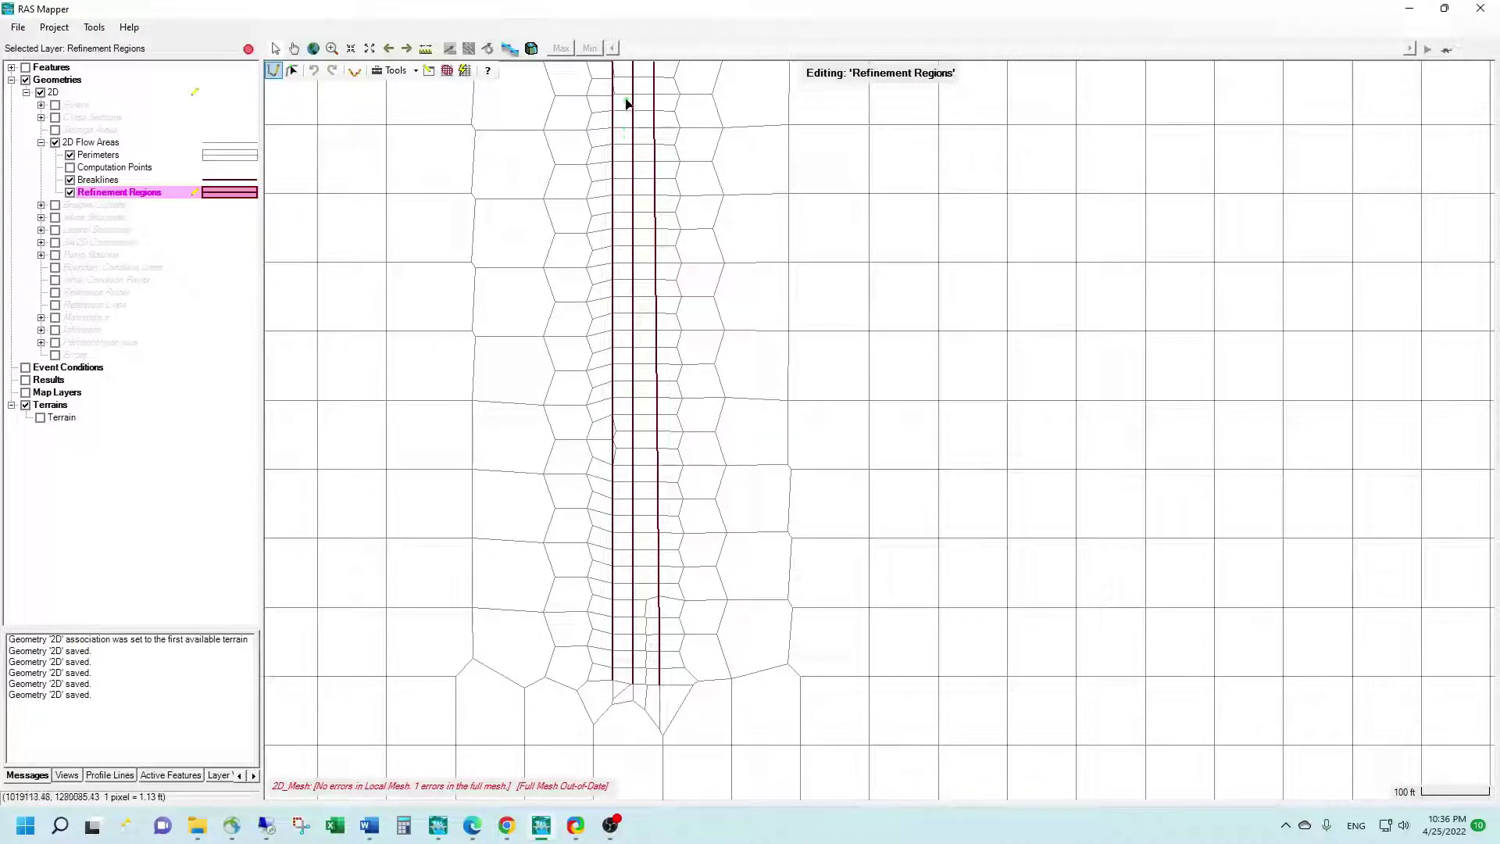
pyautogui.scroll(4, 625, 438)
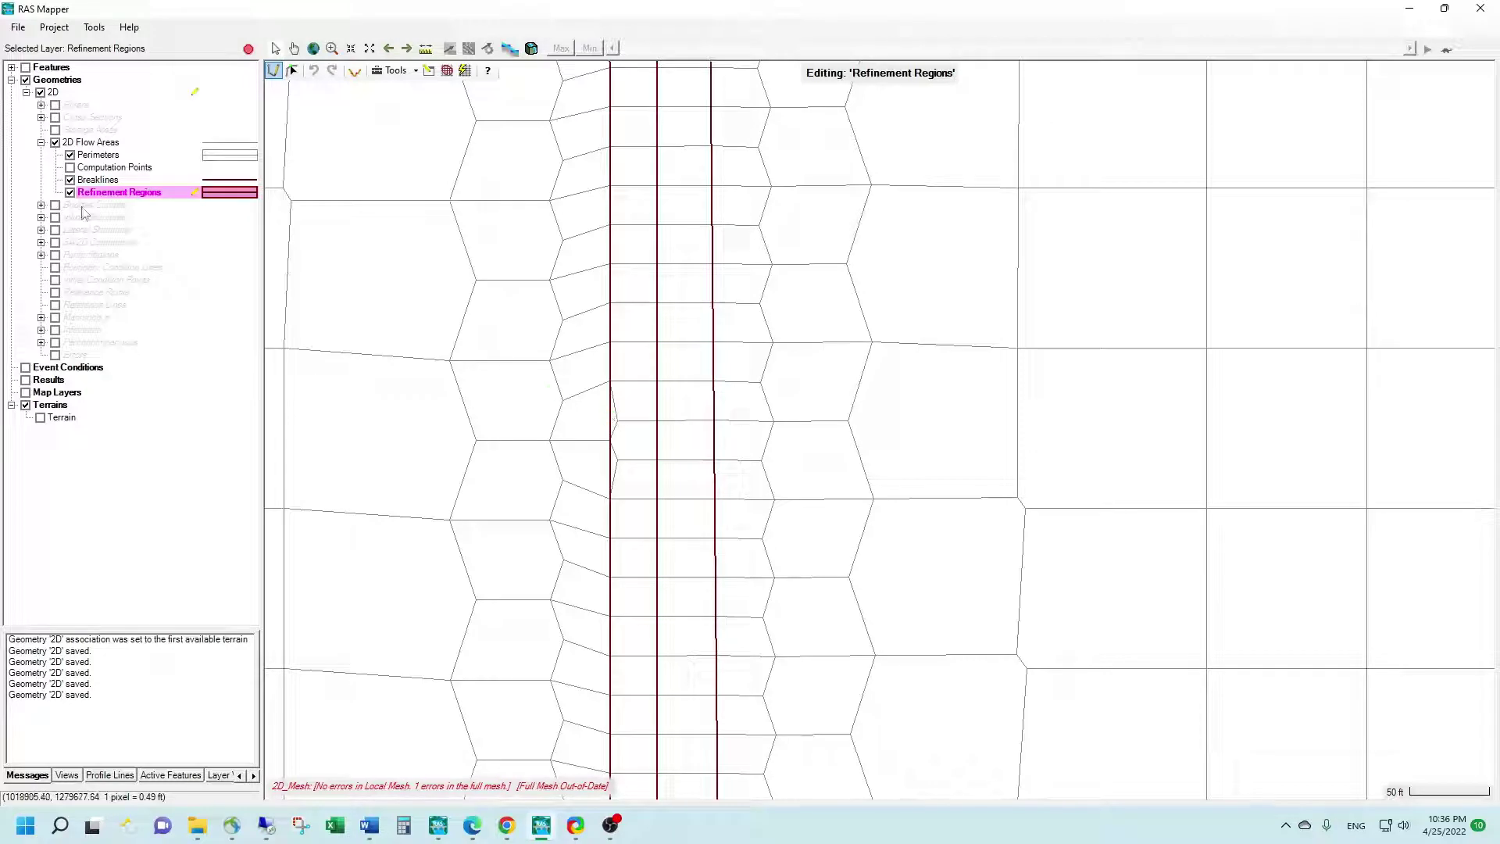
pyautogui.click(70, 181)
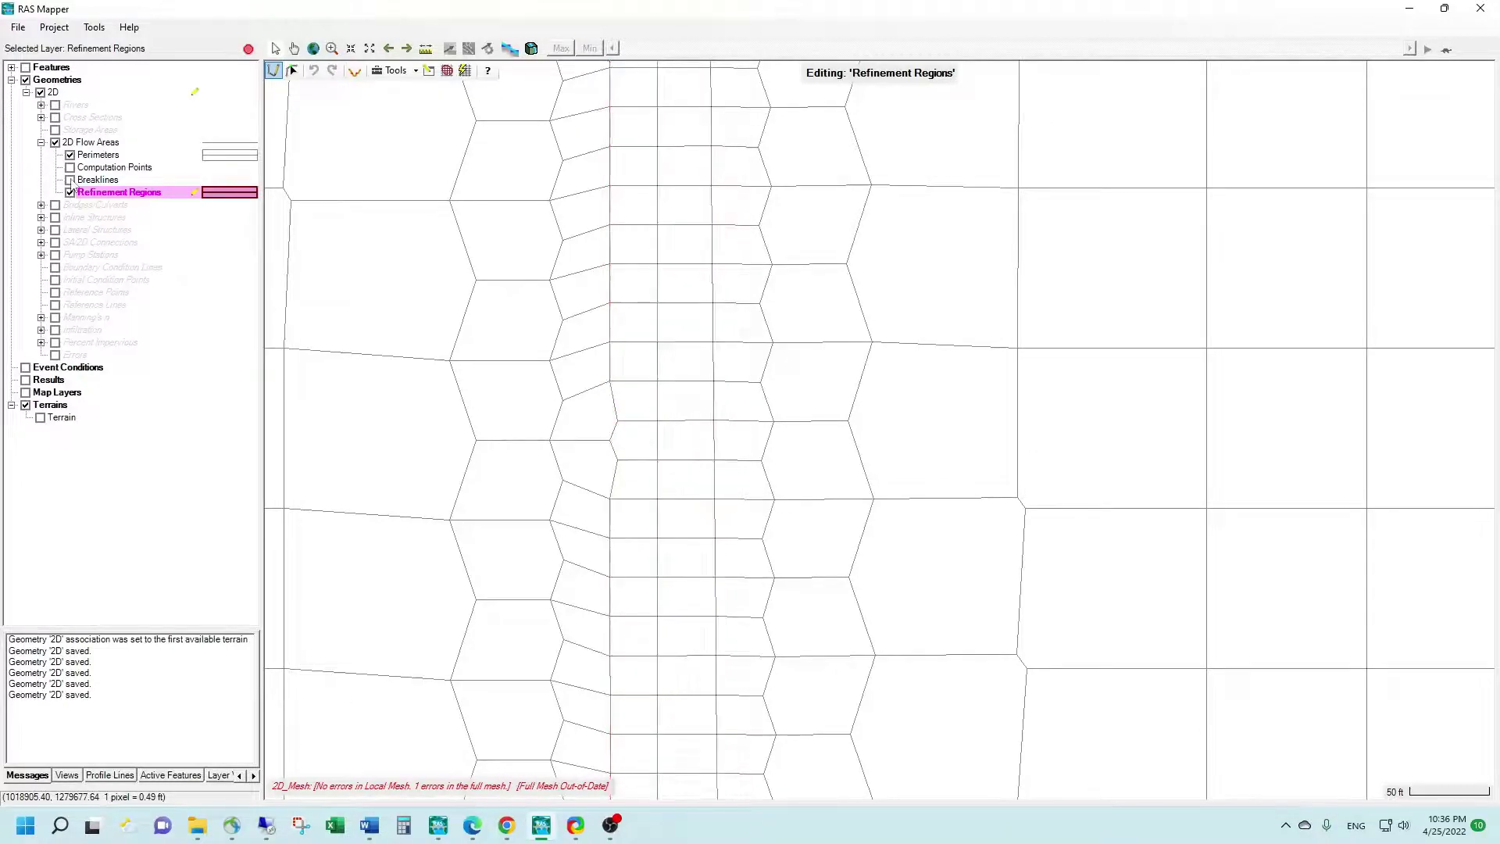
pyautogui.click(69, 181)
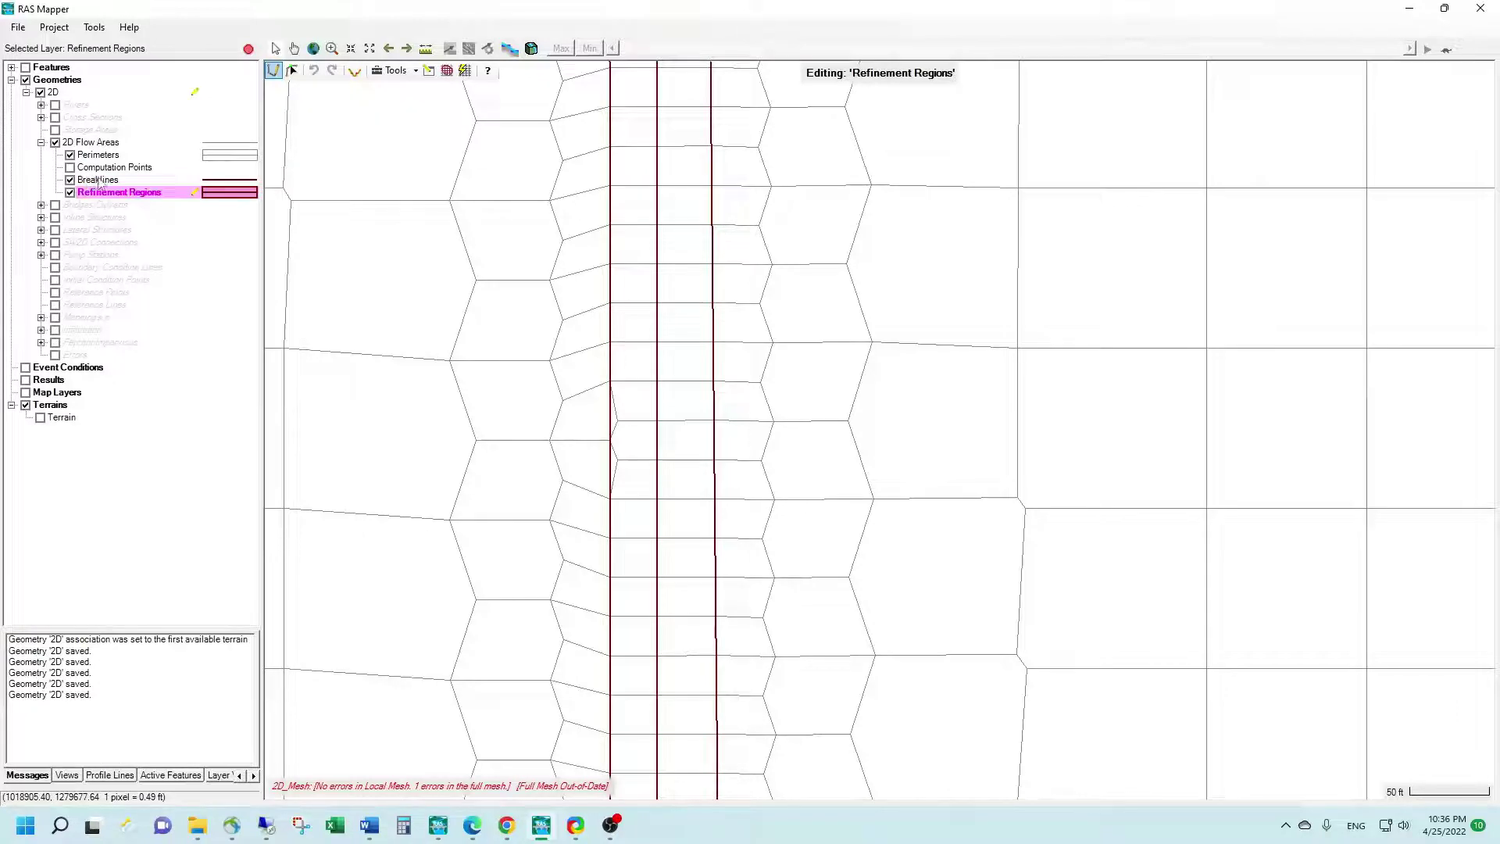
# Edit the properties of the Breaklines layer and set the near spacing of Breaklines 1, 2 and 3 to 50
pyautogui.scroll(-1, 513, 318)
pyautogui.click(102, 179)
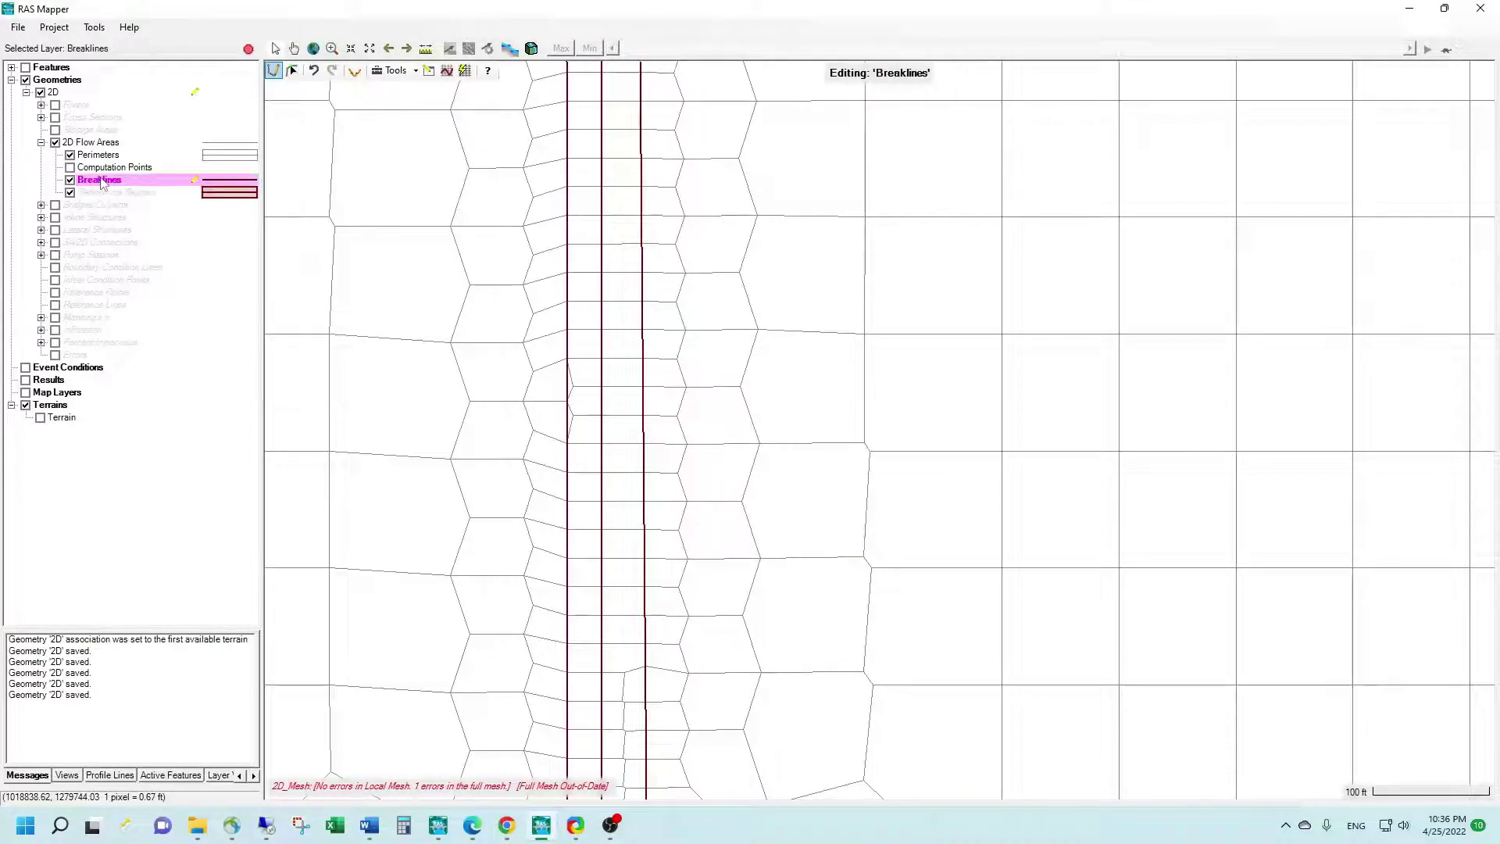
pyautogui.rightClick(100, 178)
pyautogui.click(161, 241)
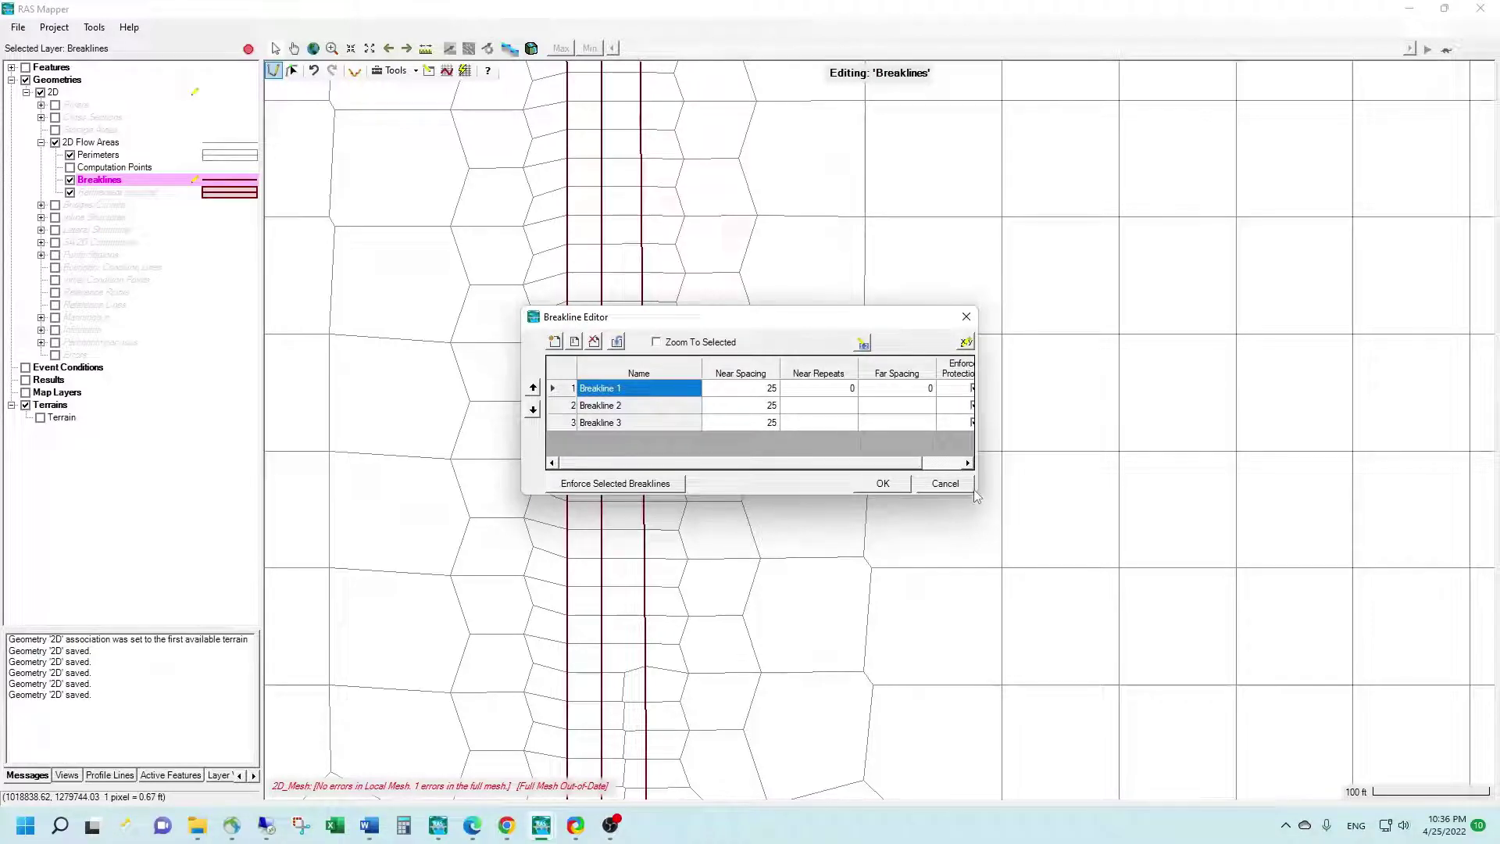
pyautogui.moveTo(979, 493); pyautogui.dragTo(1201, 624)
pyautogui.moveTo(820, 328); pyautogui.dragTo(1006, 266)
pyautogui.click(948, 330)
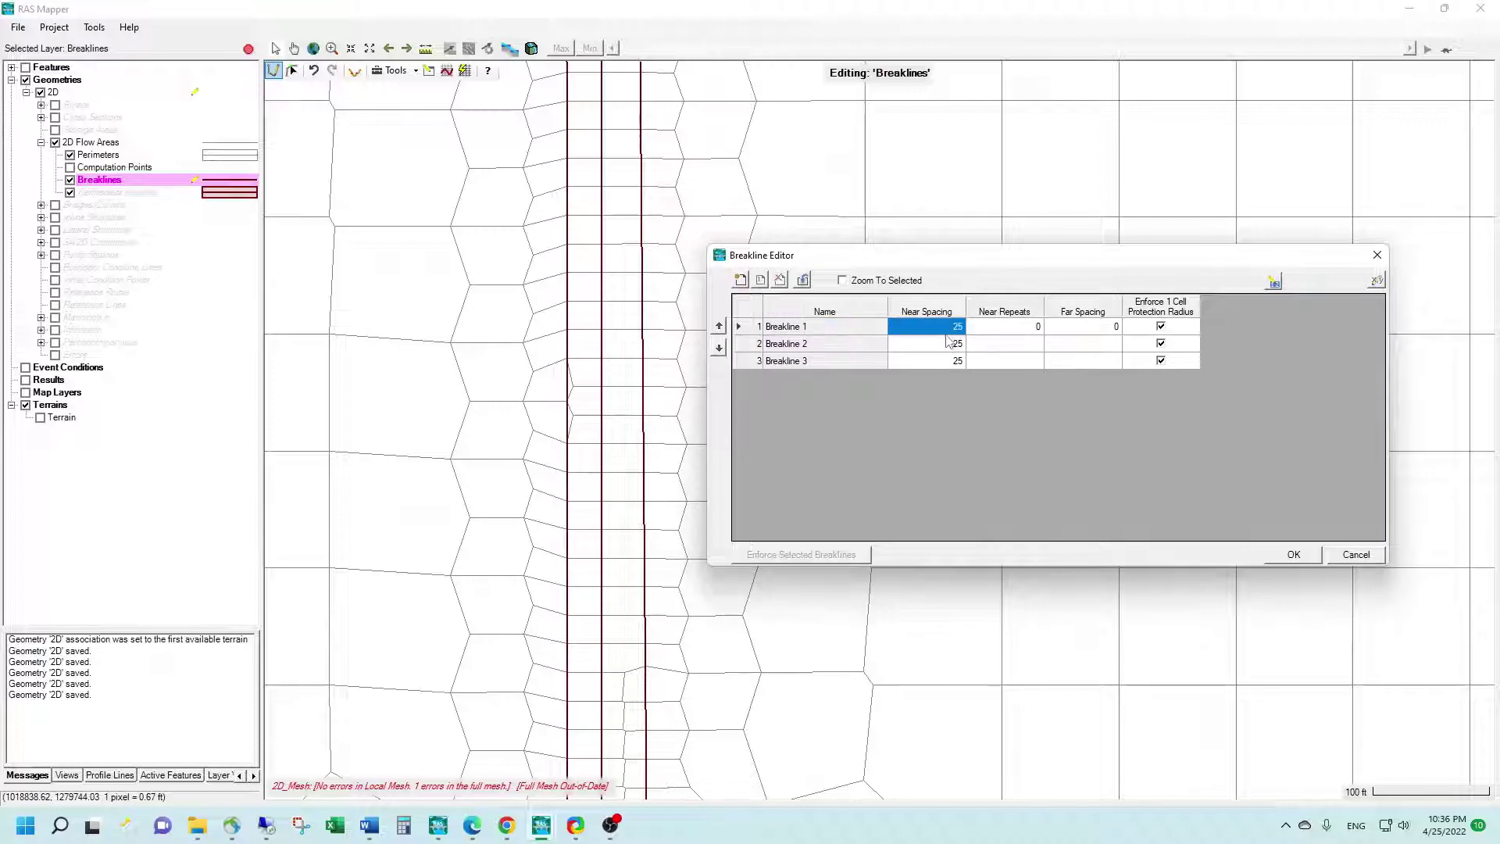
pyautogui.write('50')
pyautogui.press('Return')
pyautogui.write('50')
pyautogui.press('Return')
pyautogui.write('50')
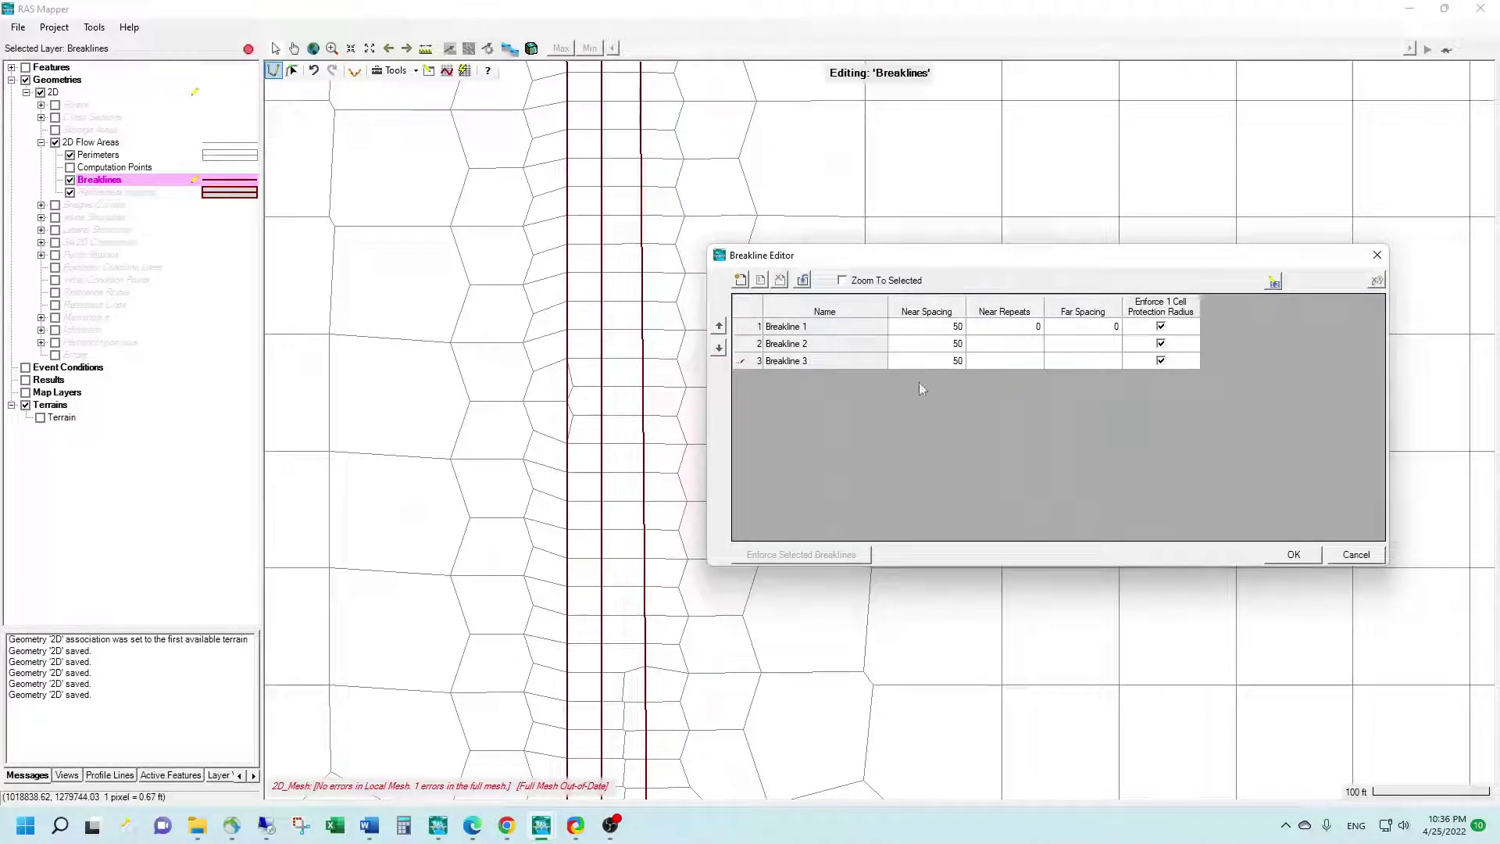
# Enforce Breaklines 1, 2 and 3 individually with the new near spacing and accept the breakline properties
pyautogui.click(822, 332)
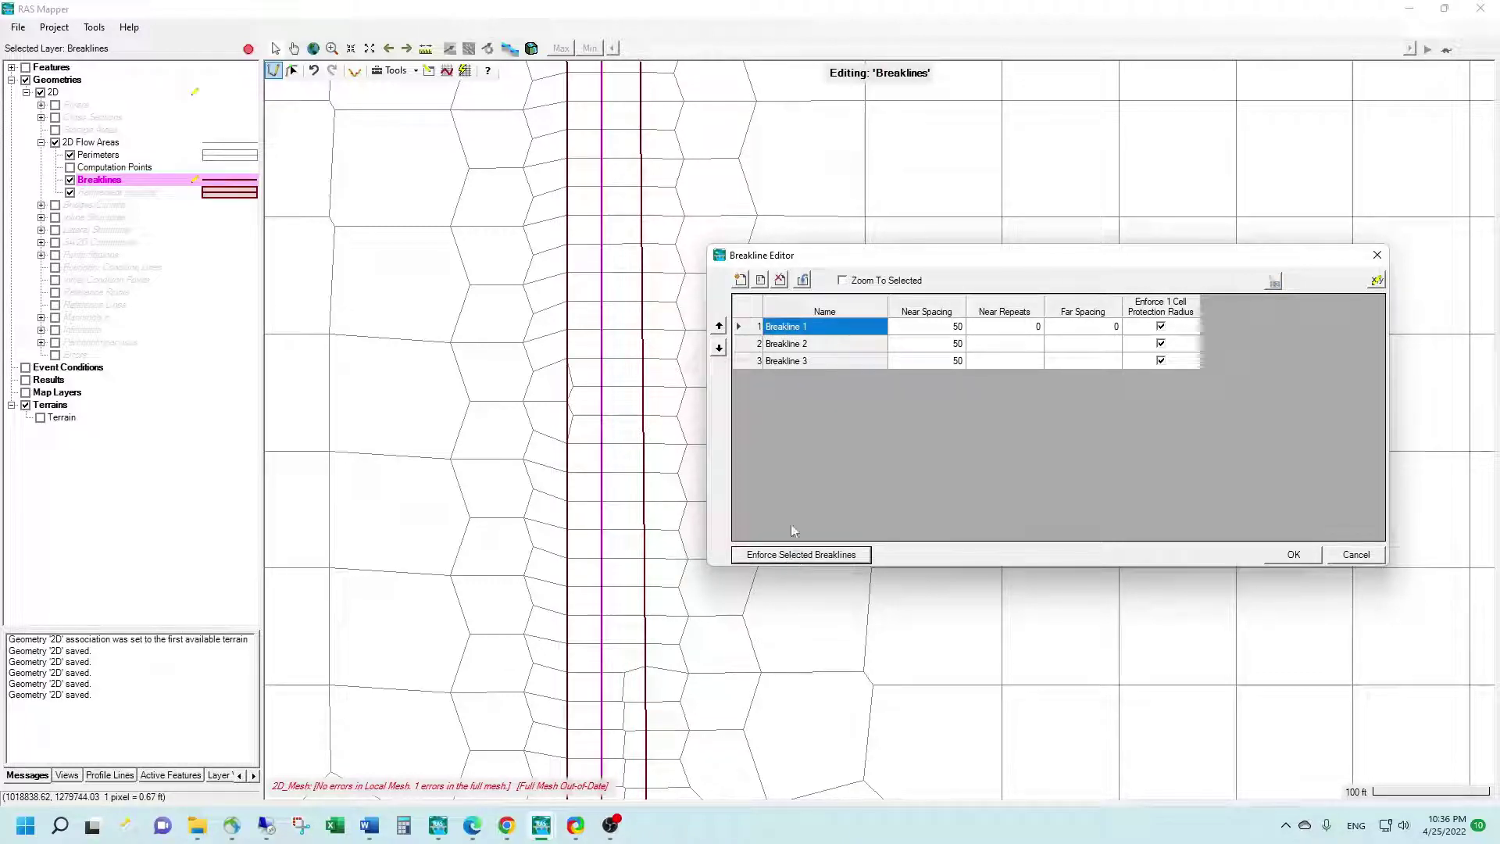
pyautogui.click(793, 348)
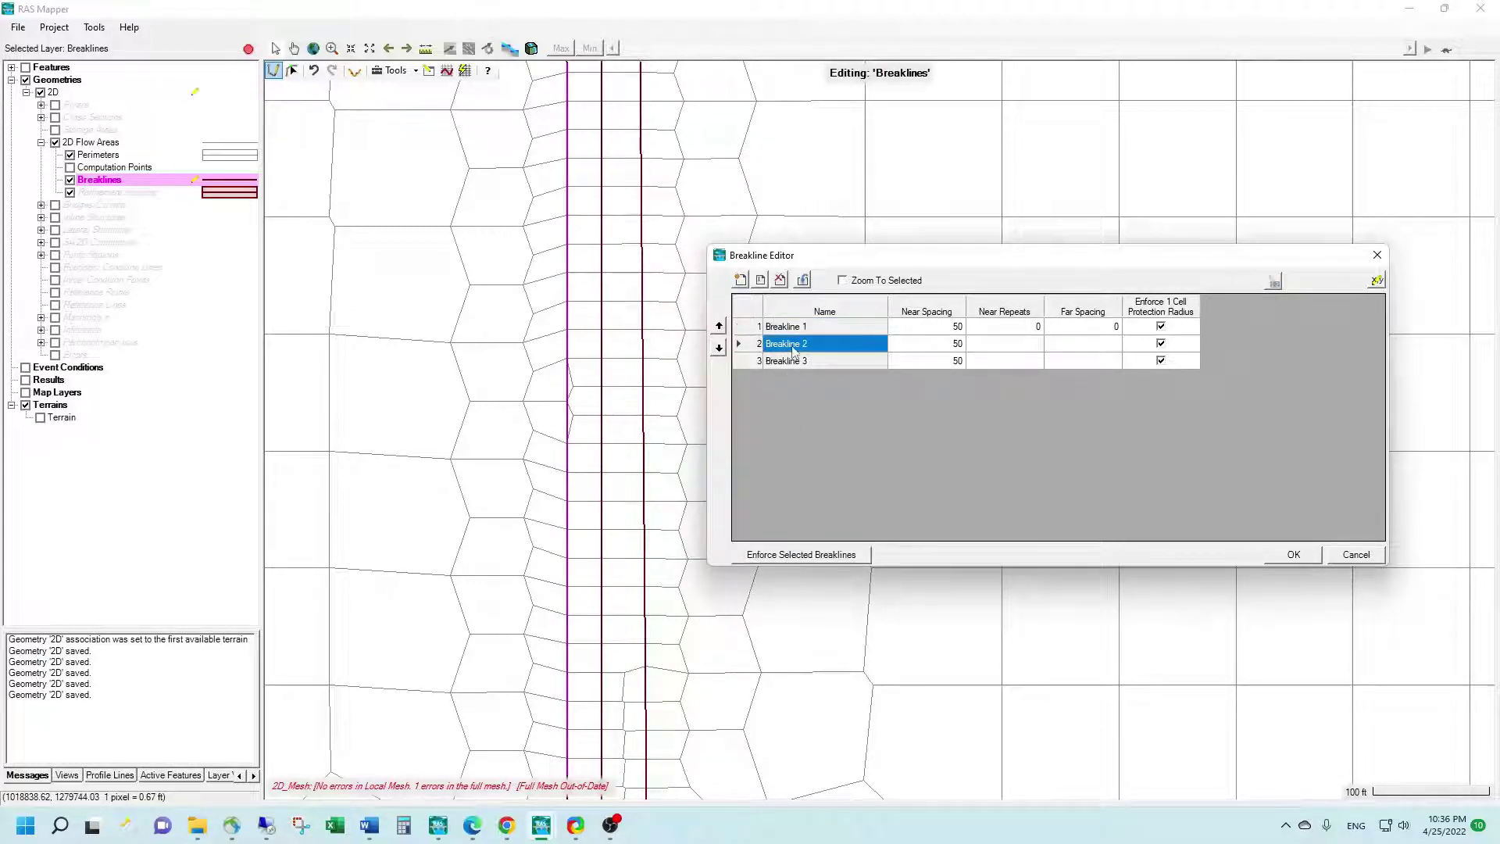
pyautogui.click(804, 555)
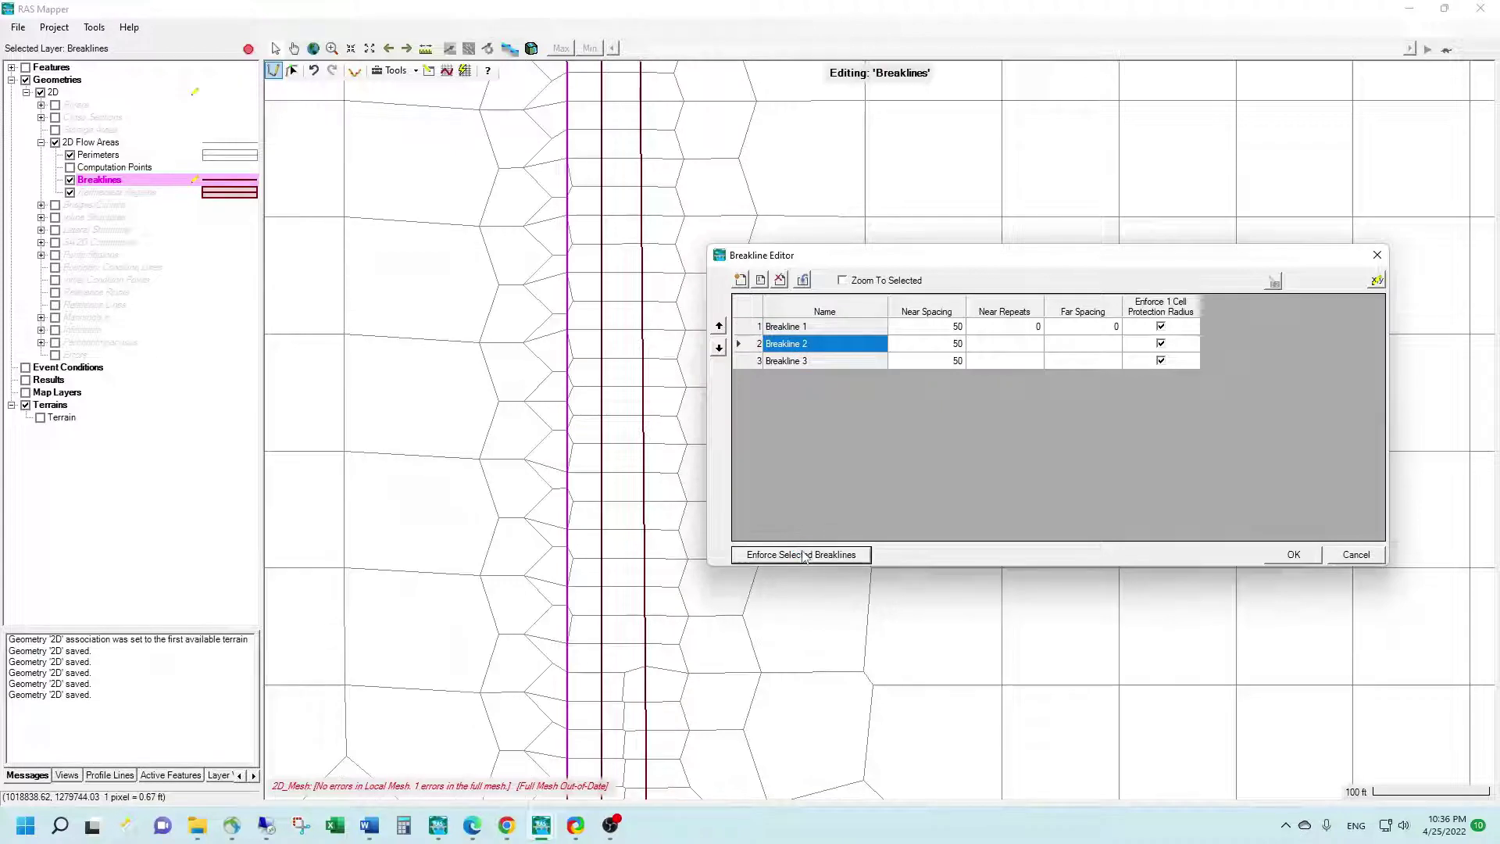
pyautogui.click(783, 361)
pyautogui.click(814, 556)
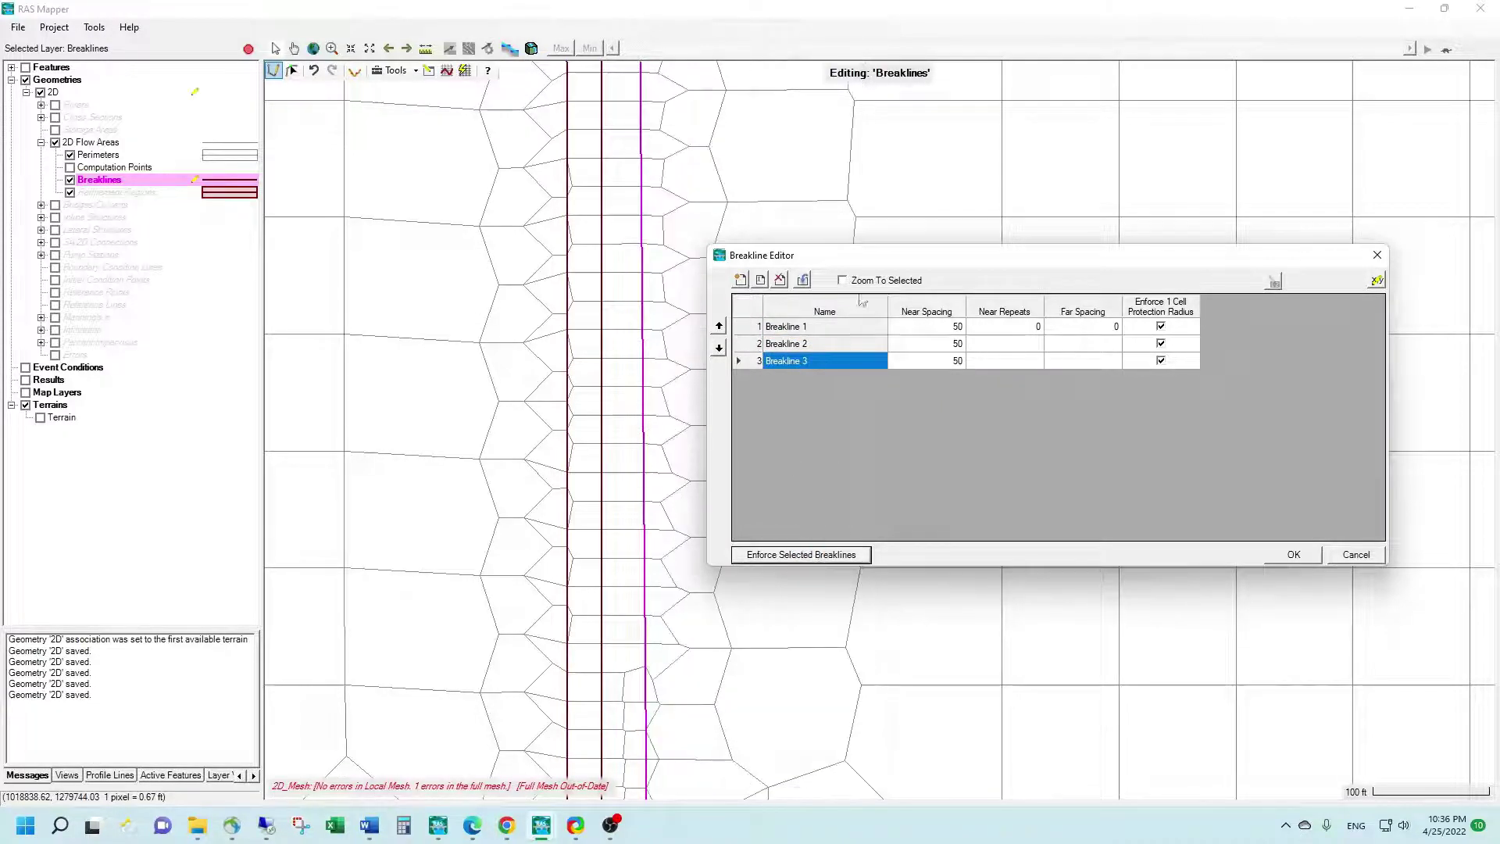
pyautogui.moveTo(866, 256); pyautogui.dragTo(940, 153)
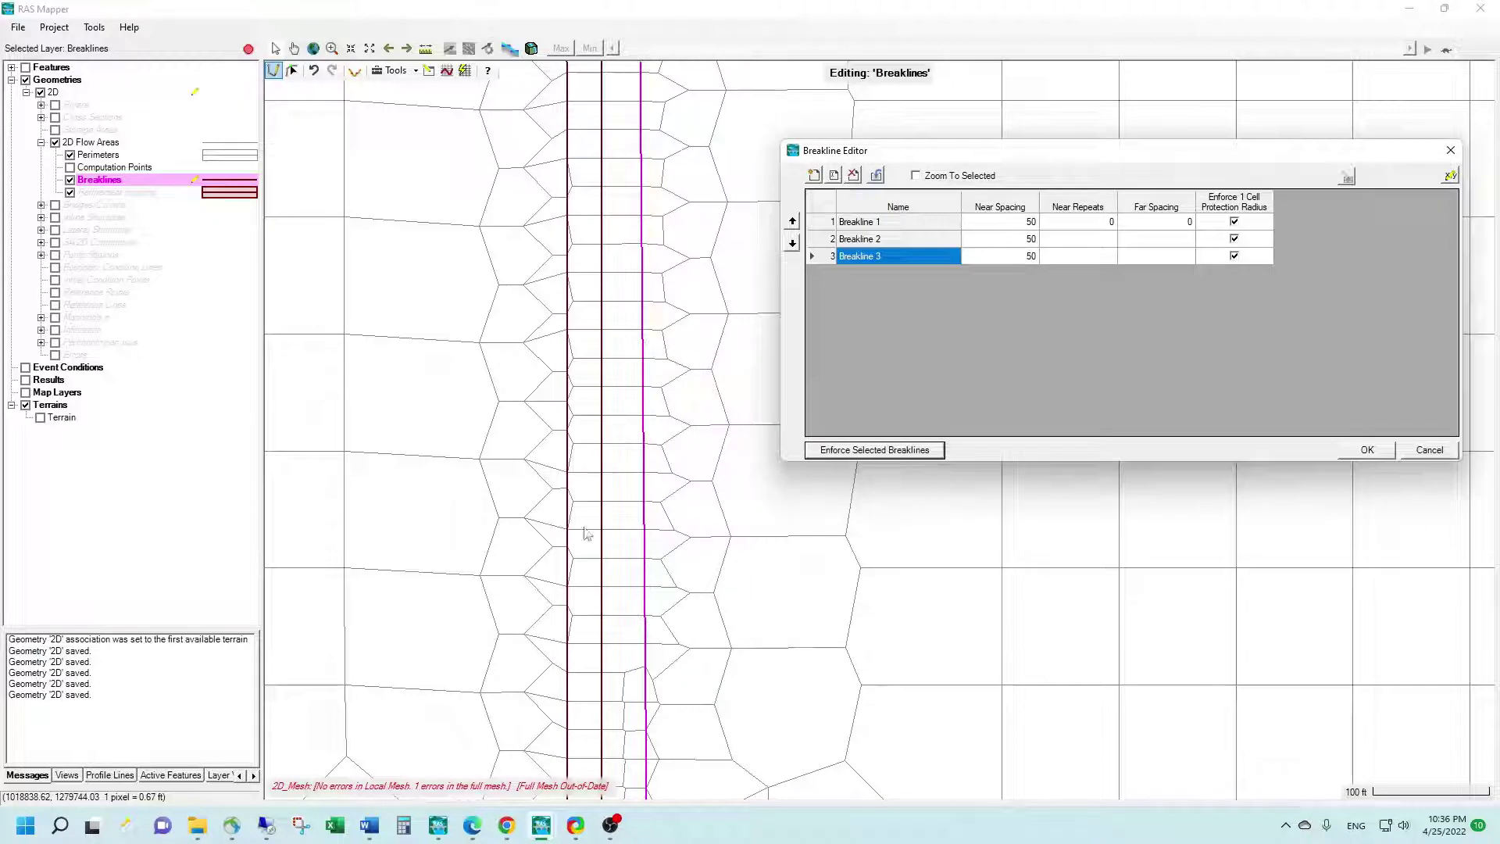
pyautogui.click(1367, 450)
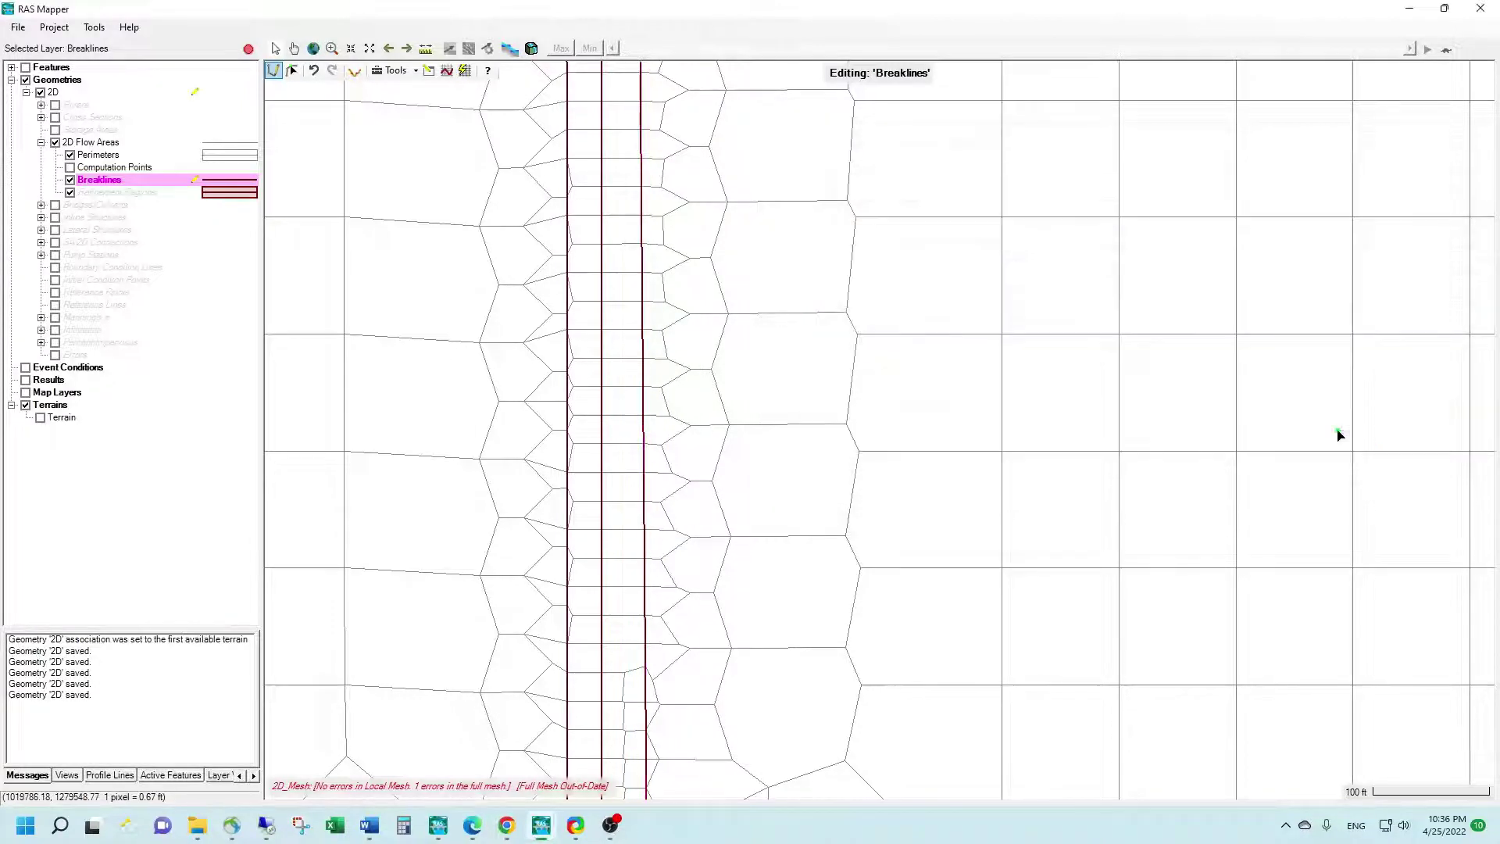
# Make Refinement Regions the edited layer and toggle the breaklines' display to examine the cells around their lower ends
pyautogui.click(109, 193)
pyautogui.click(71, 180)
pyautogui.click(70, 180)
pyautogui.moveTo(716, 542); pyautogui.dragTo(656, 231)
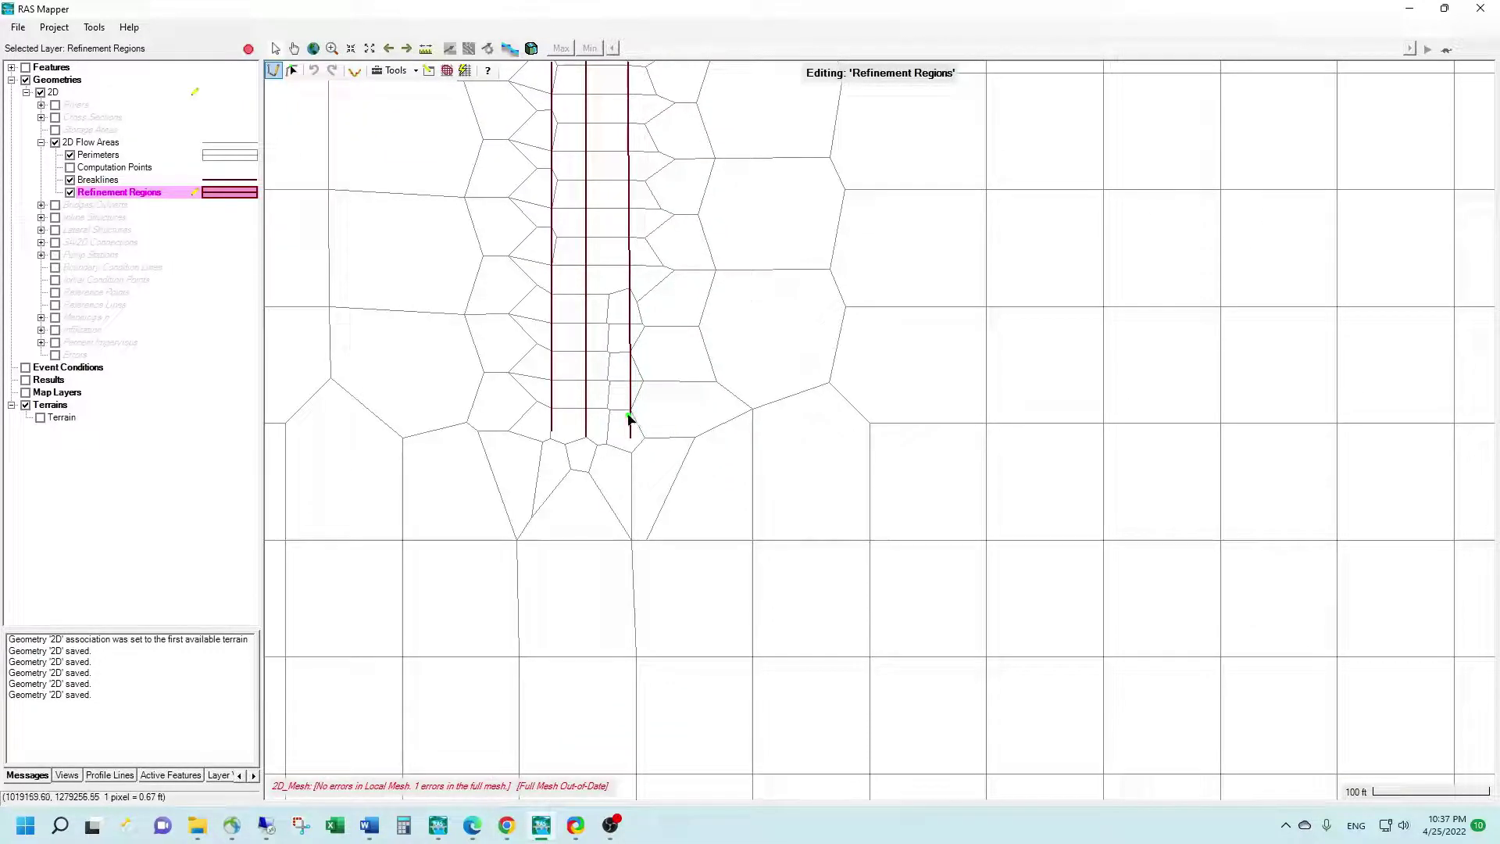
pyautogui.scroll(1, 630, 414)
pyautogui.scroll(1, 630, 414)
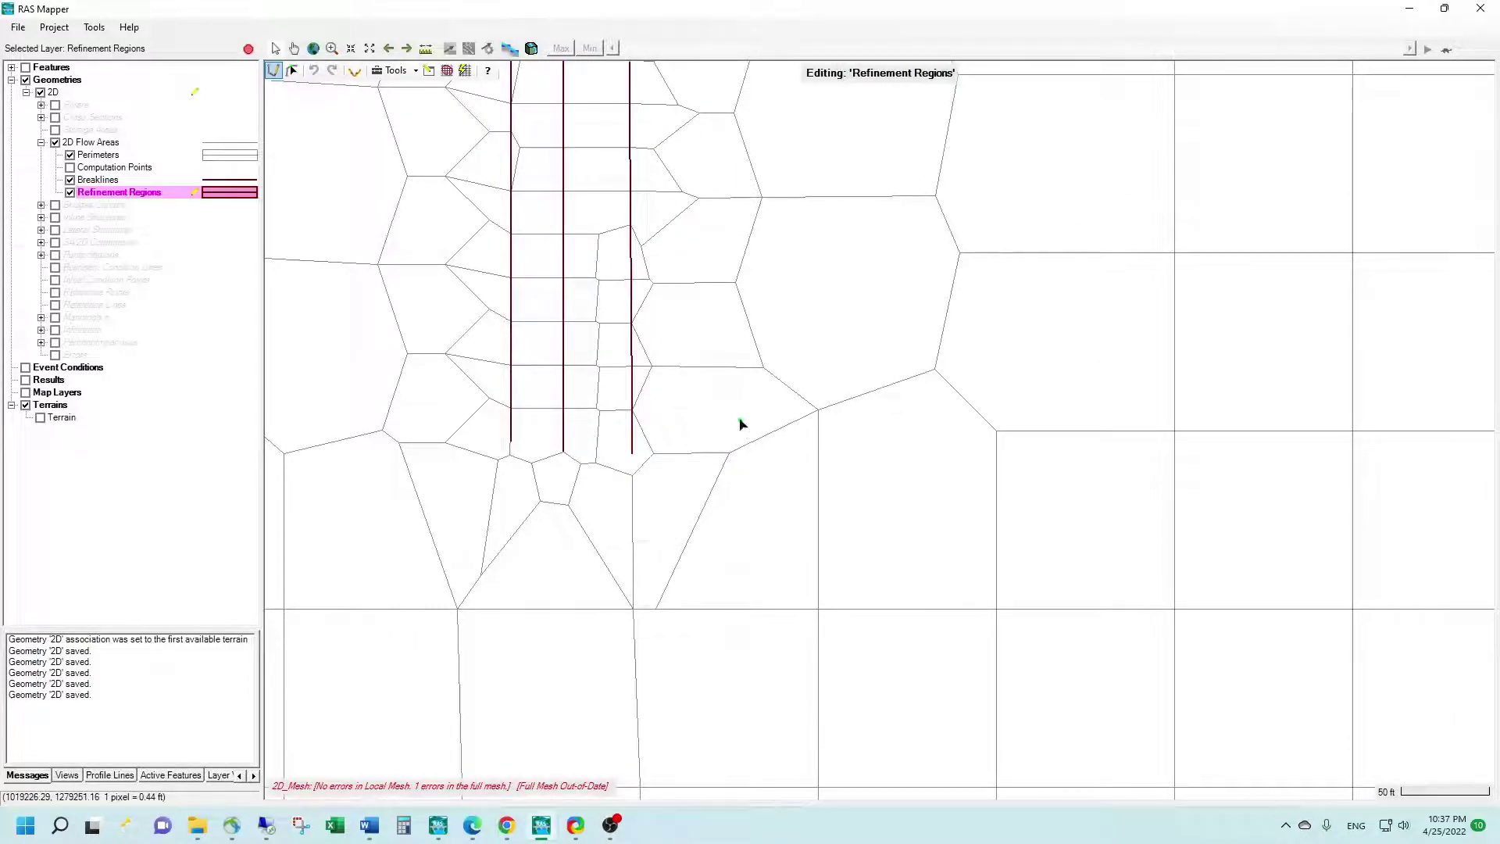
pyautogui.click(69, 179)
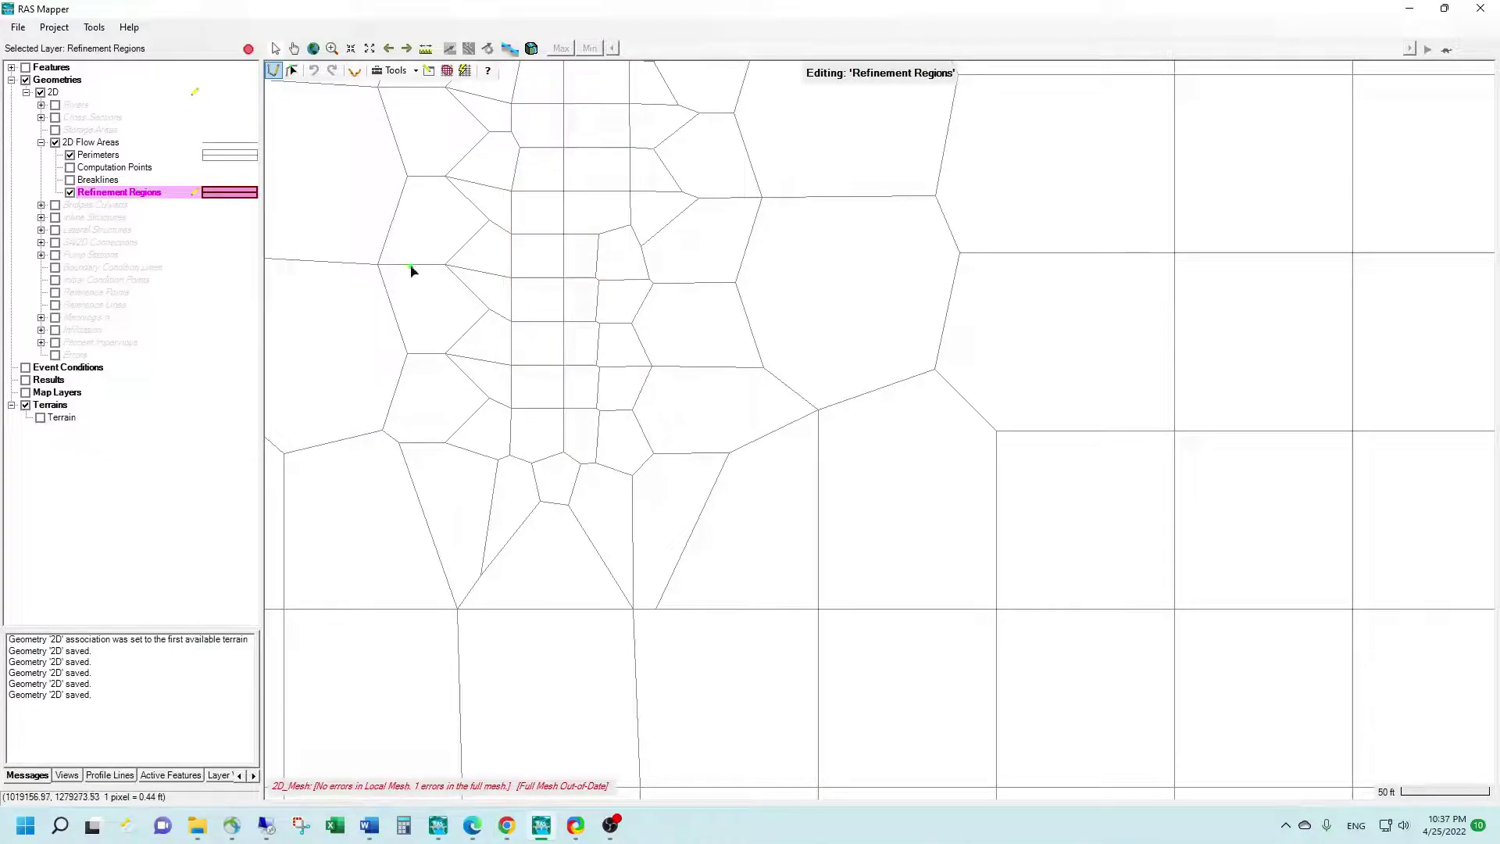
pyautogui.click(70, 180)
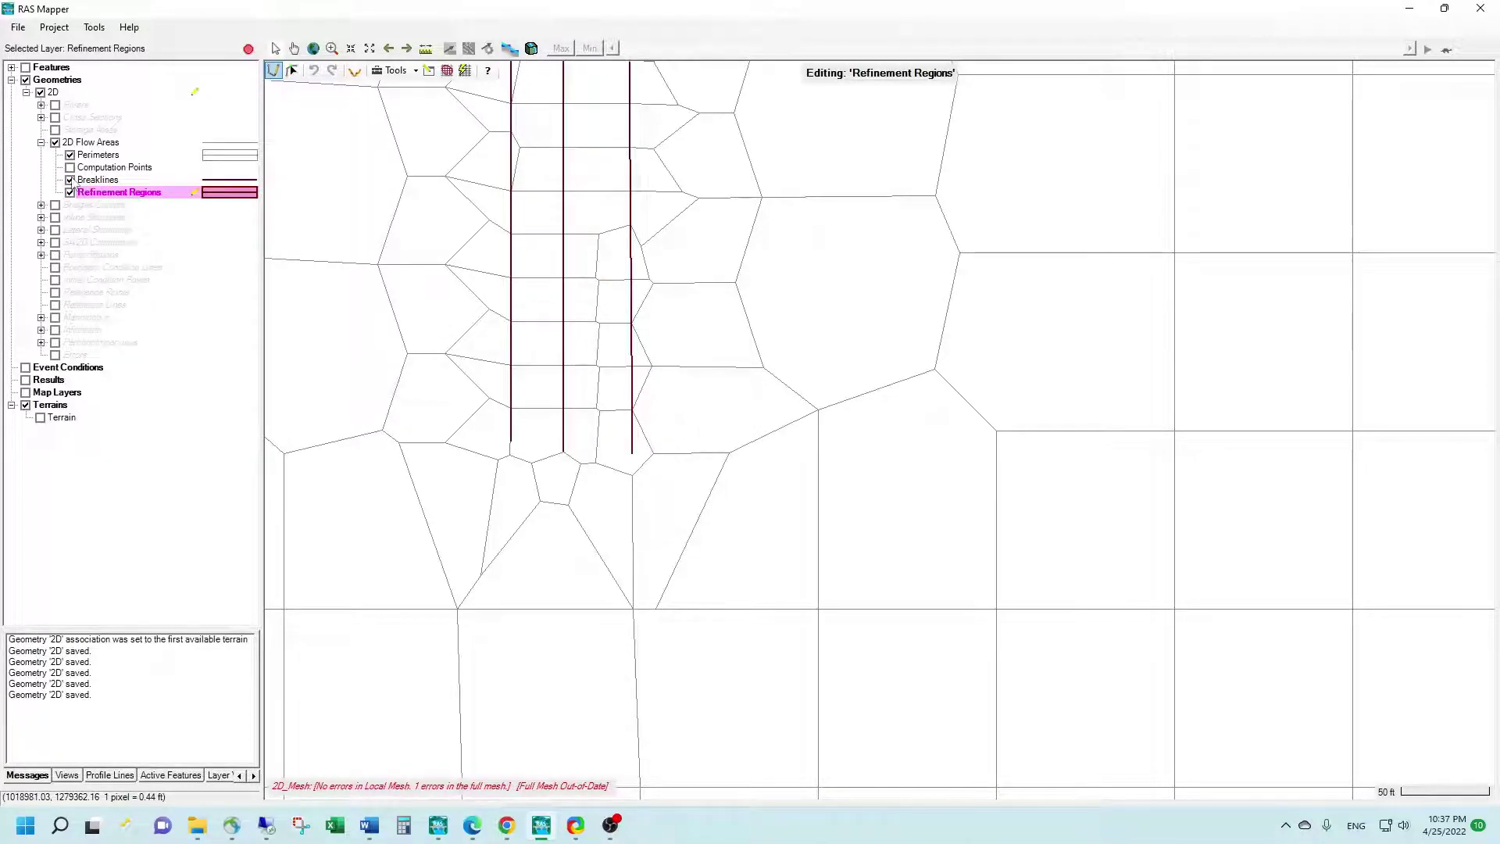
pyautogui.scroll(-3, 664, 325)
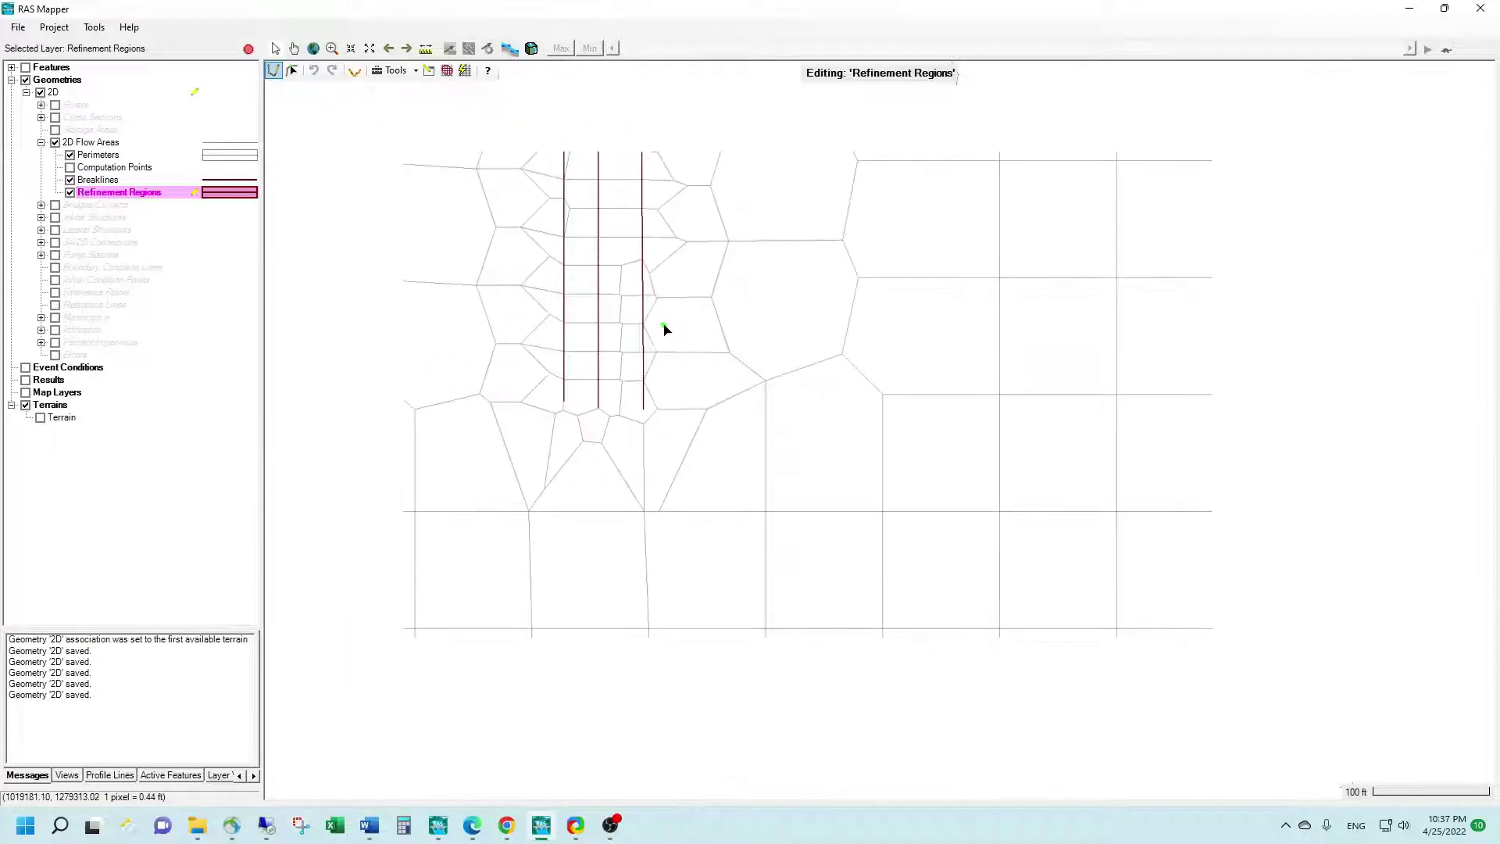
pyautogui.scroll(-2, 655, 277)
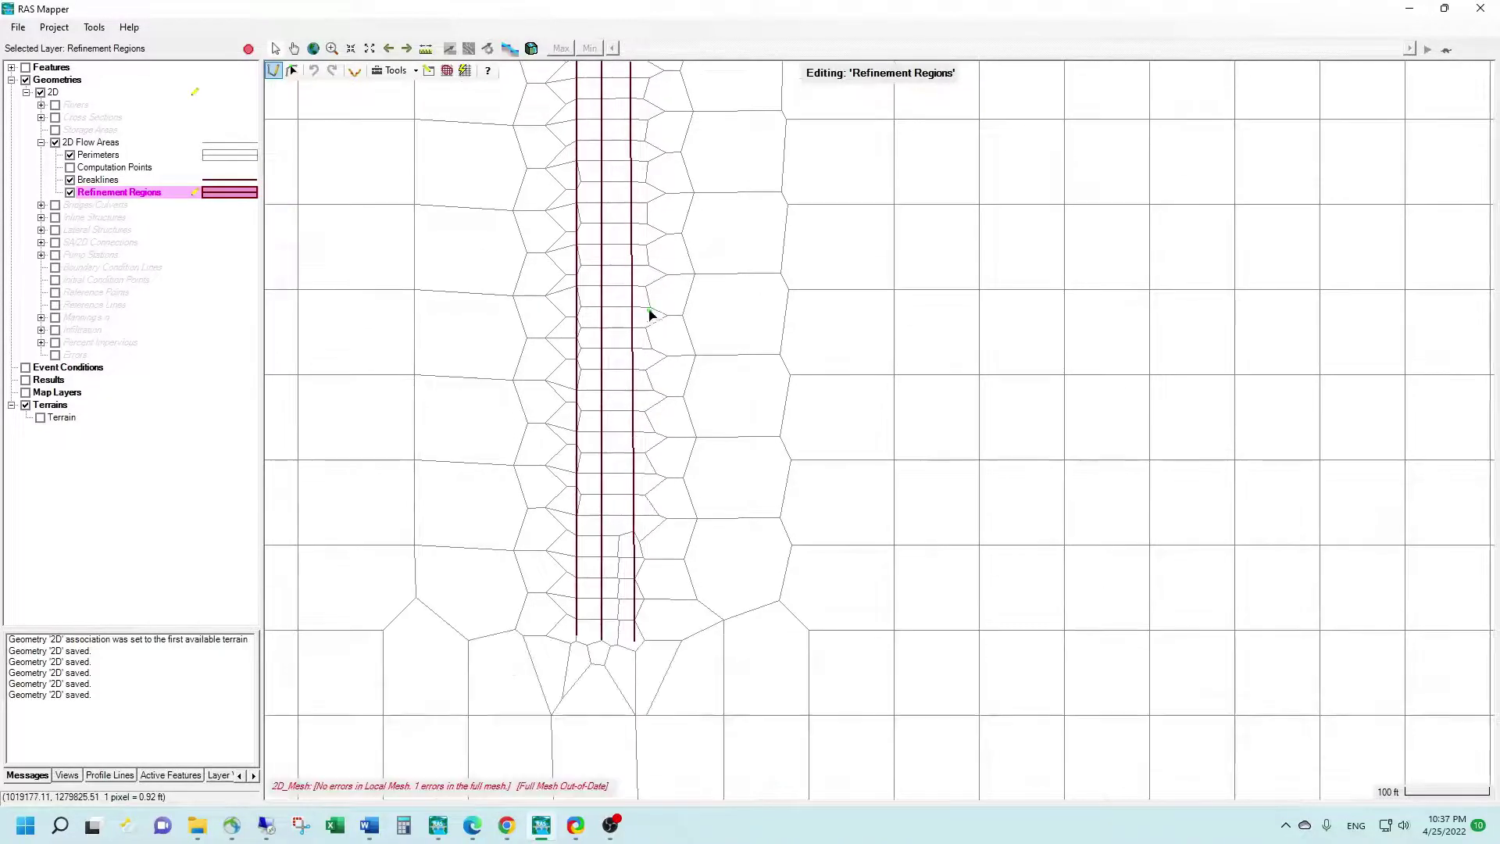
# Reopen the breakline properties and turn off Enforce 1 Cell Protection Radius for Breaklines 2 and 3
pyautogui.rightClick(107, 182)
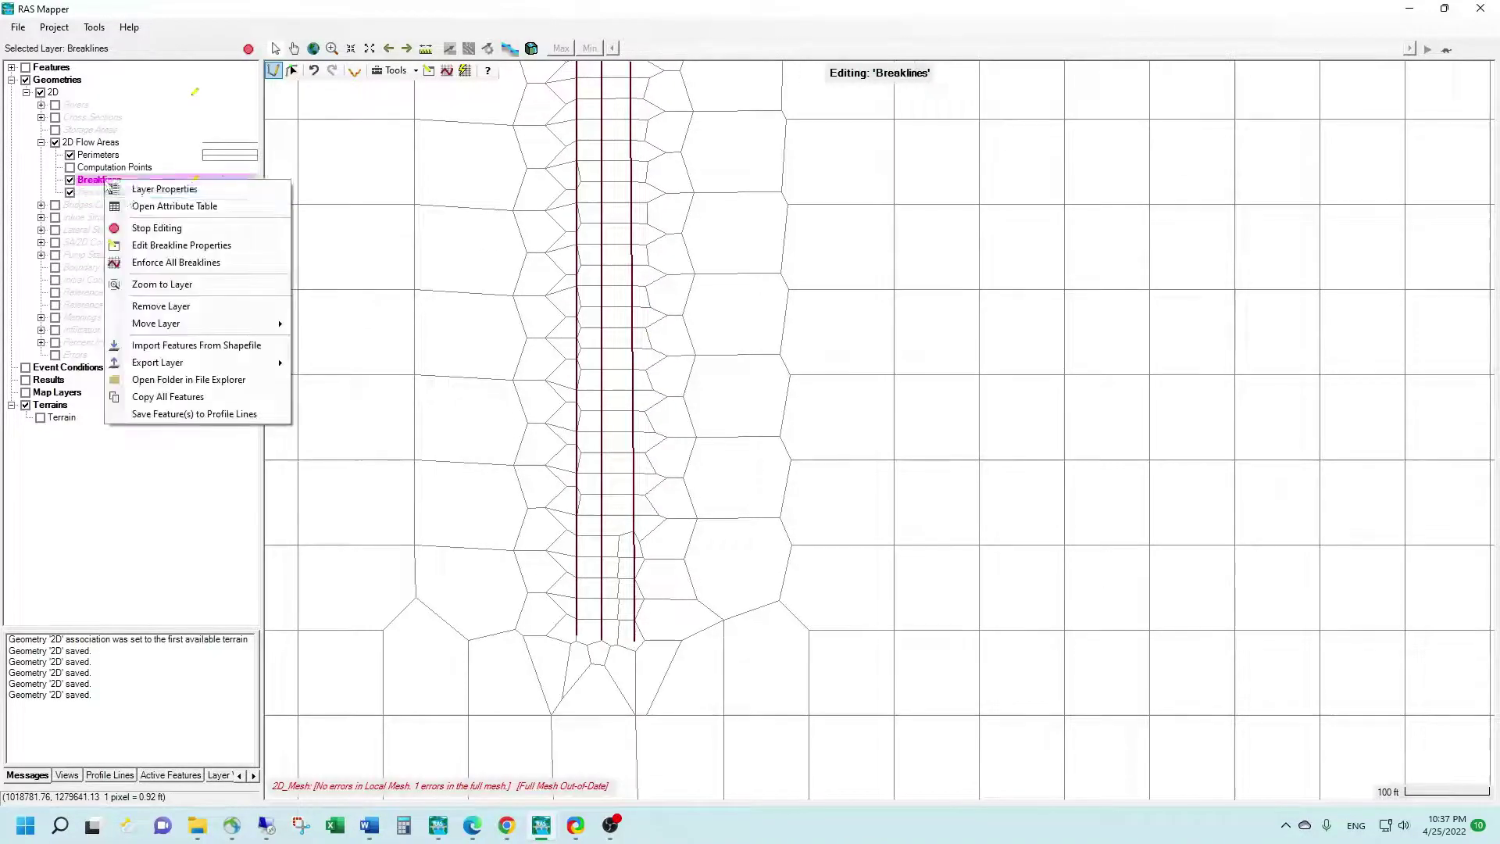
pyautogui.click(153, 247)
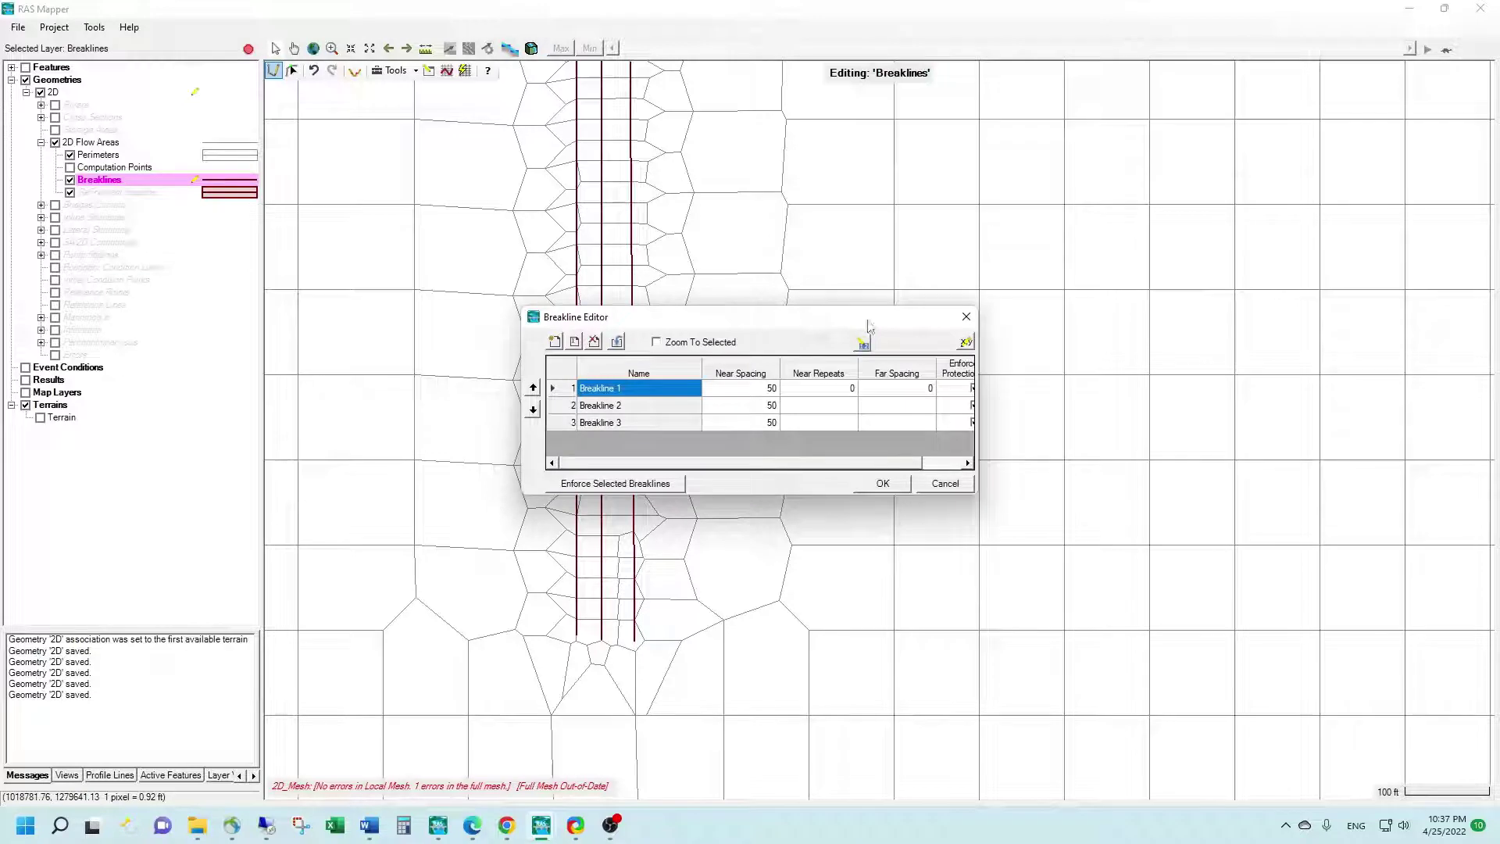
pyautogui.moveTo(981, 455); pyautogui.dragTo(1085, 456)
pyautogui.moveTo(863, 316); pyautogui.dragTo(1067, 228)
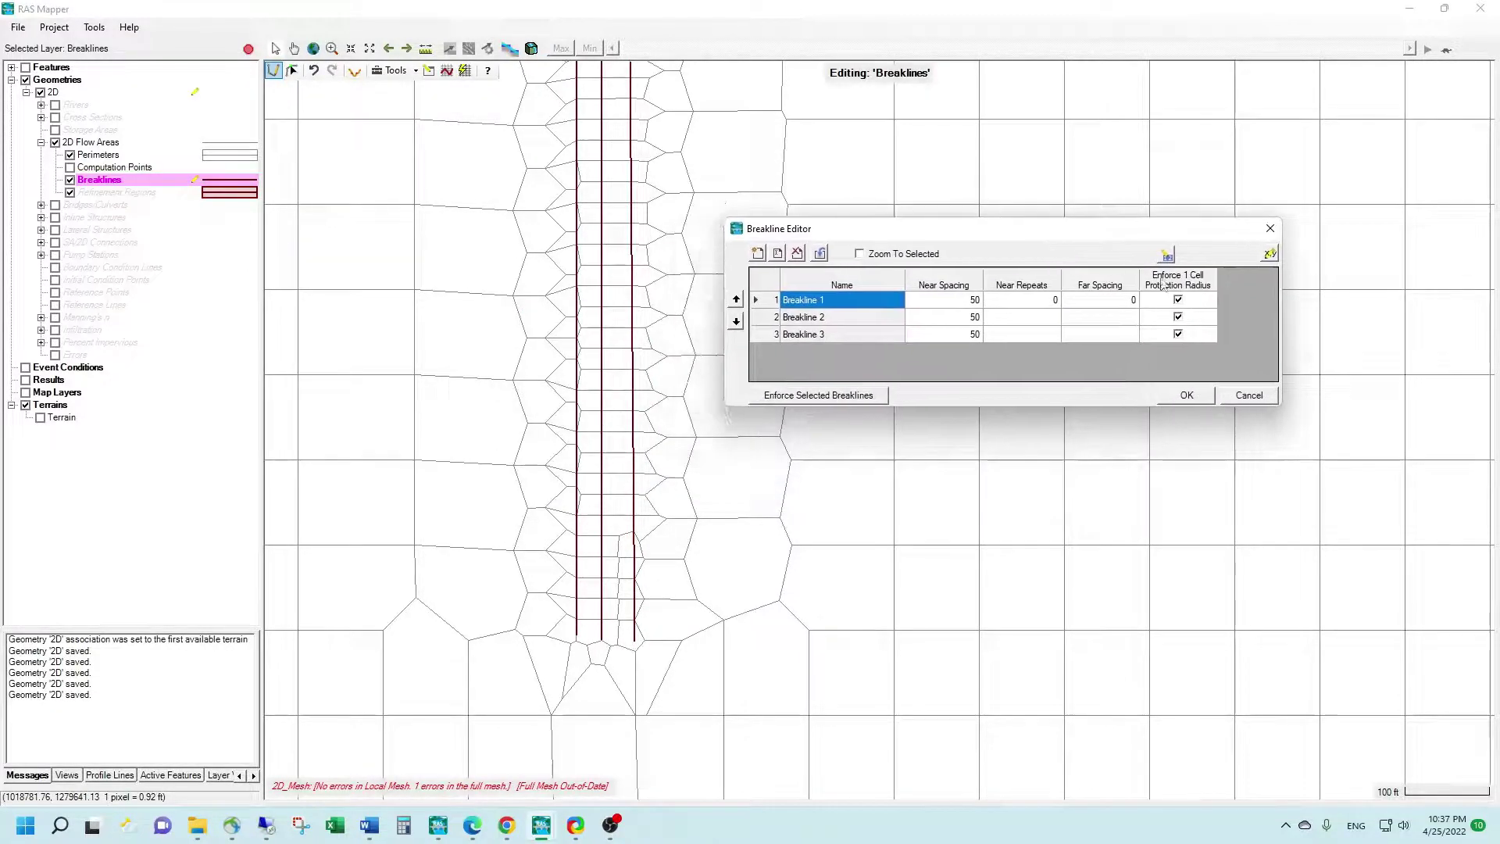
pyautogui.click(1178, 316)
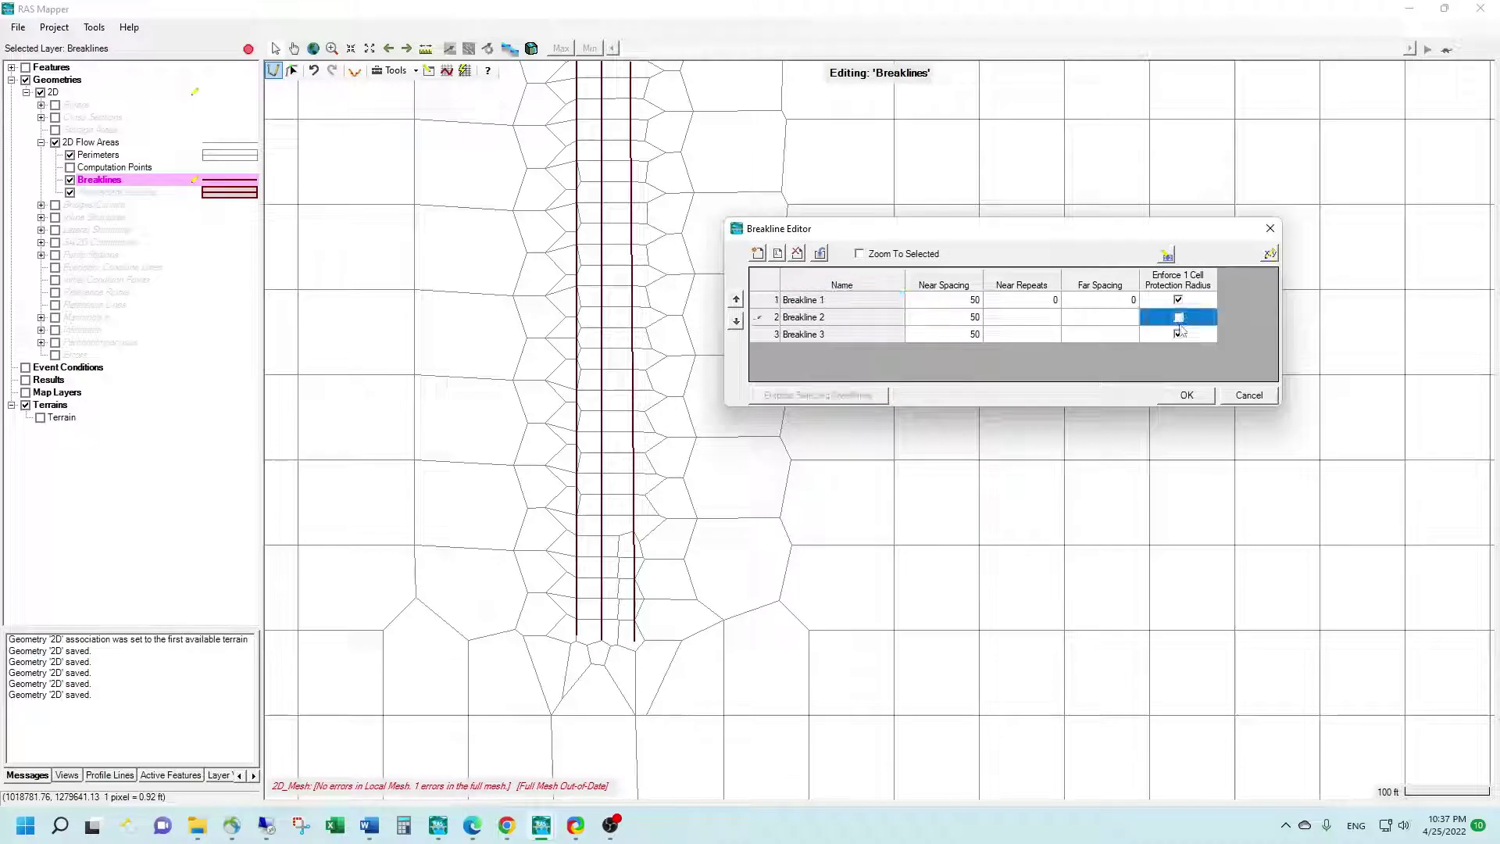
pyautogui.click(1180, 334)
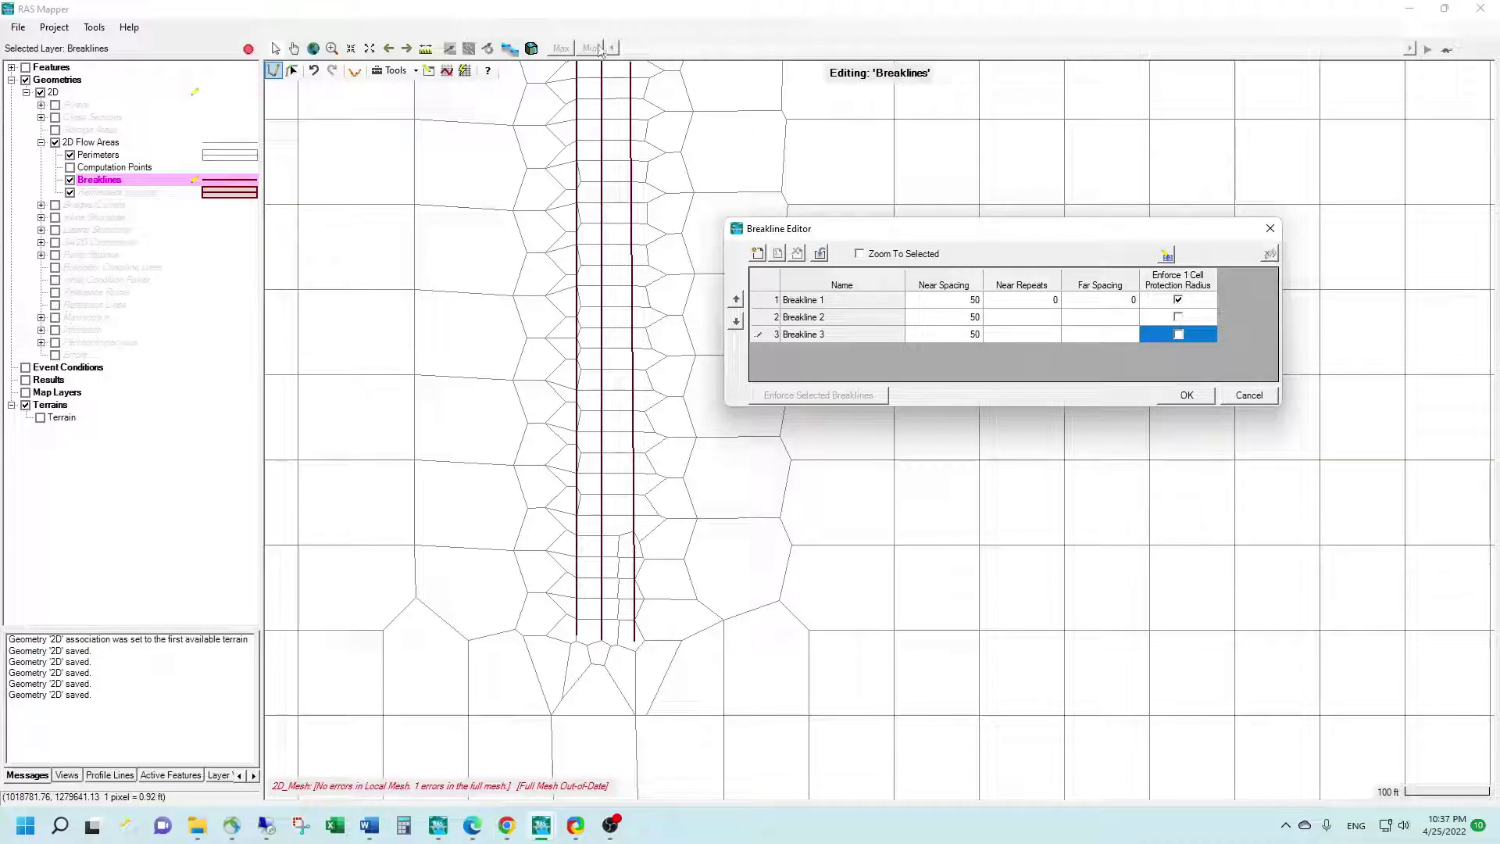
# Re-enforce Breaklines 1, 2 and 3 in turn with the changed protection radius settings and accept the properties
pyautogui.click(844, 301)
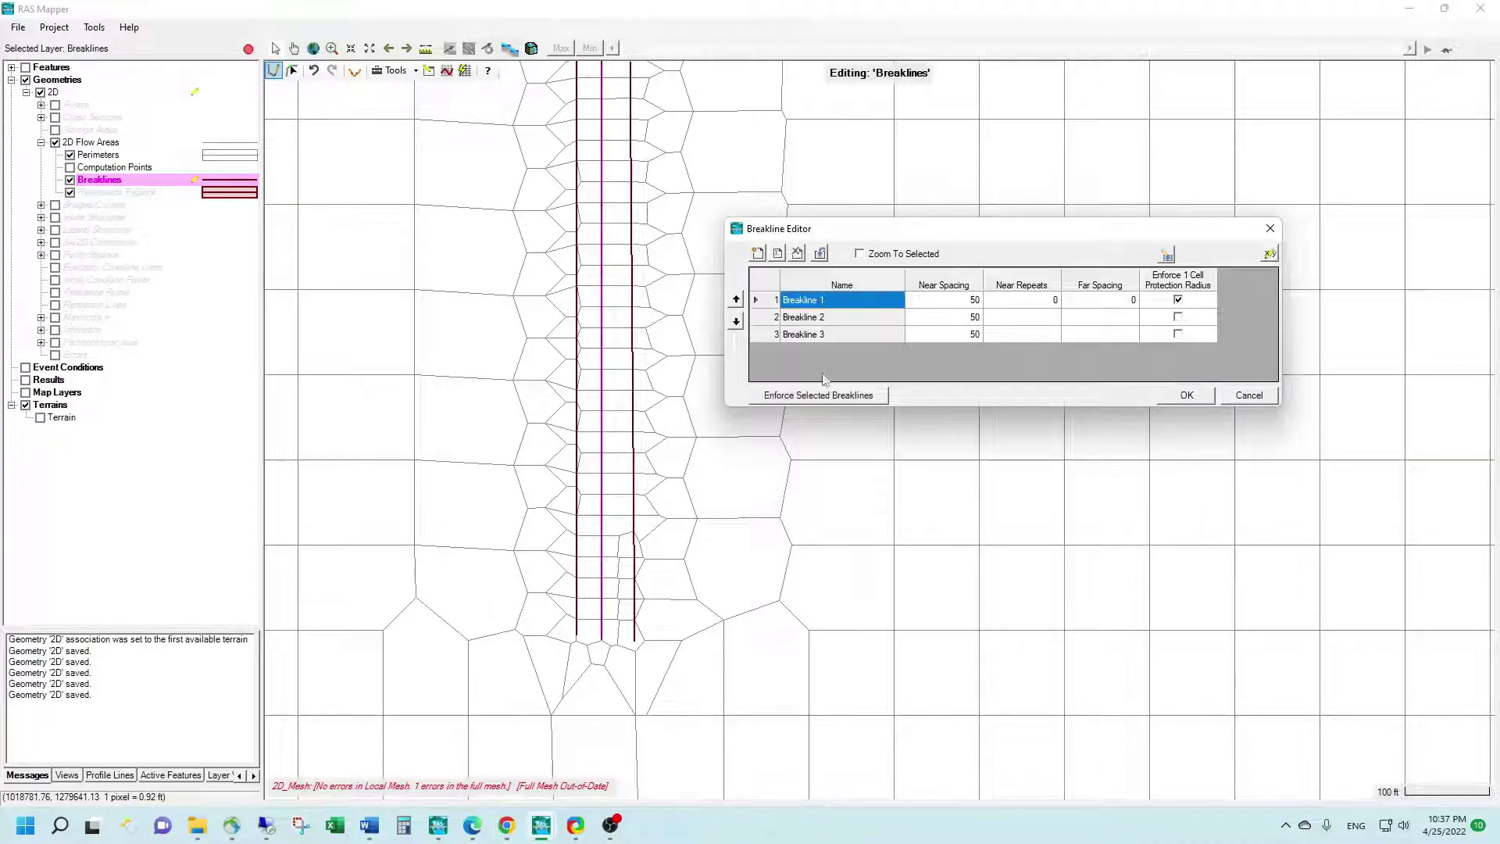
pyautogui.click(827, 396)
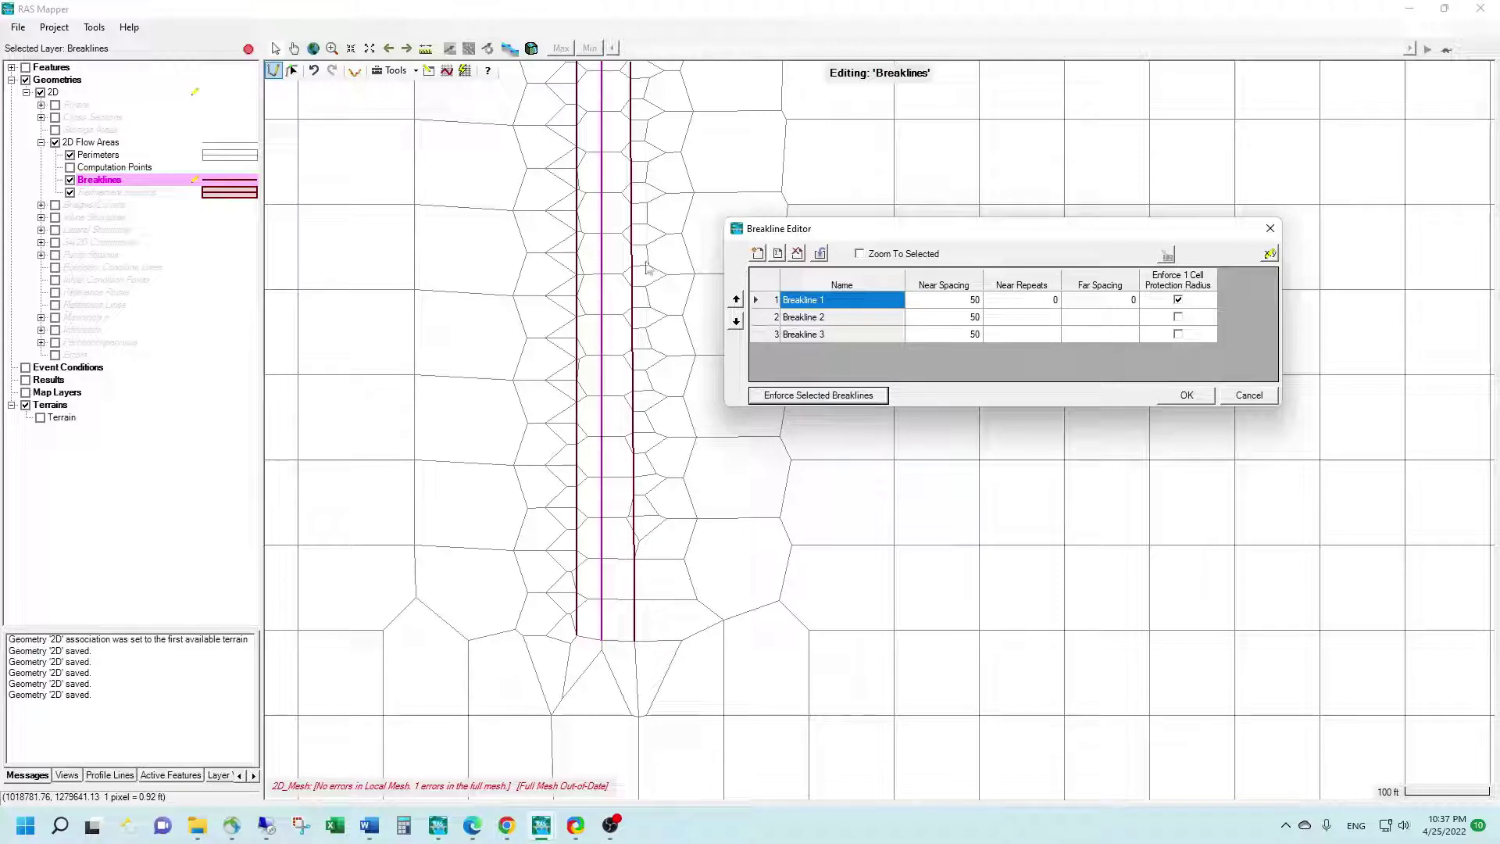
pyautogui.click(843, 319)
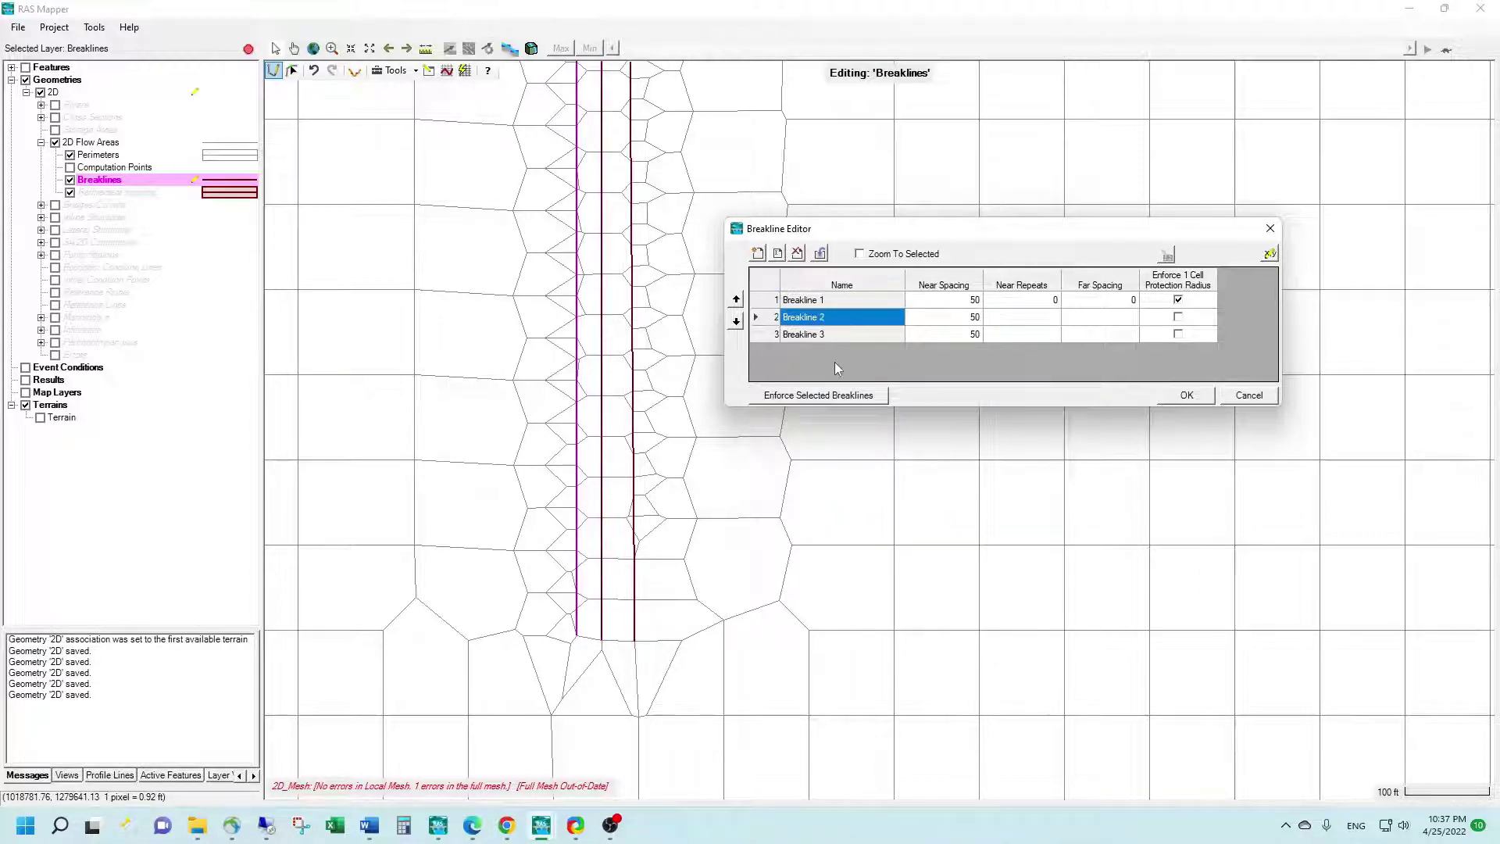
pyautogui.click(810, 397)
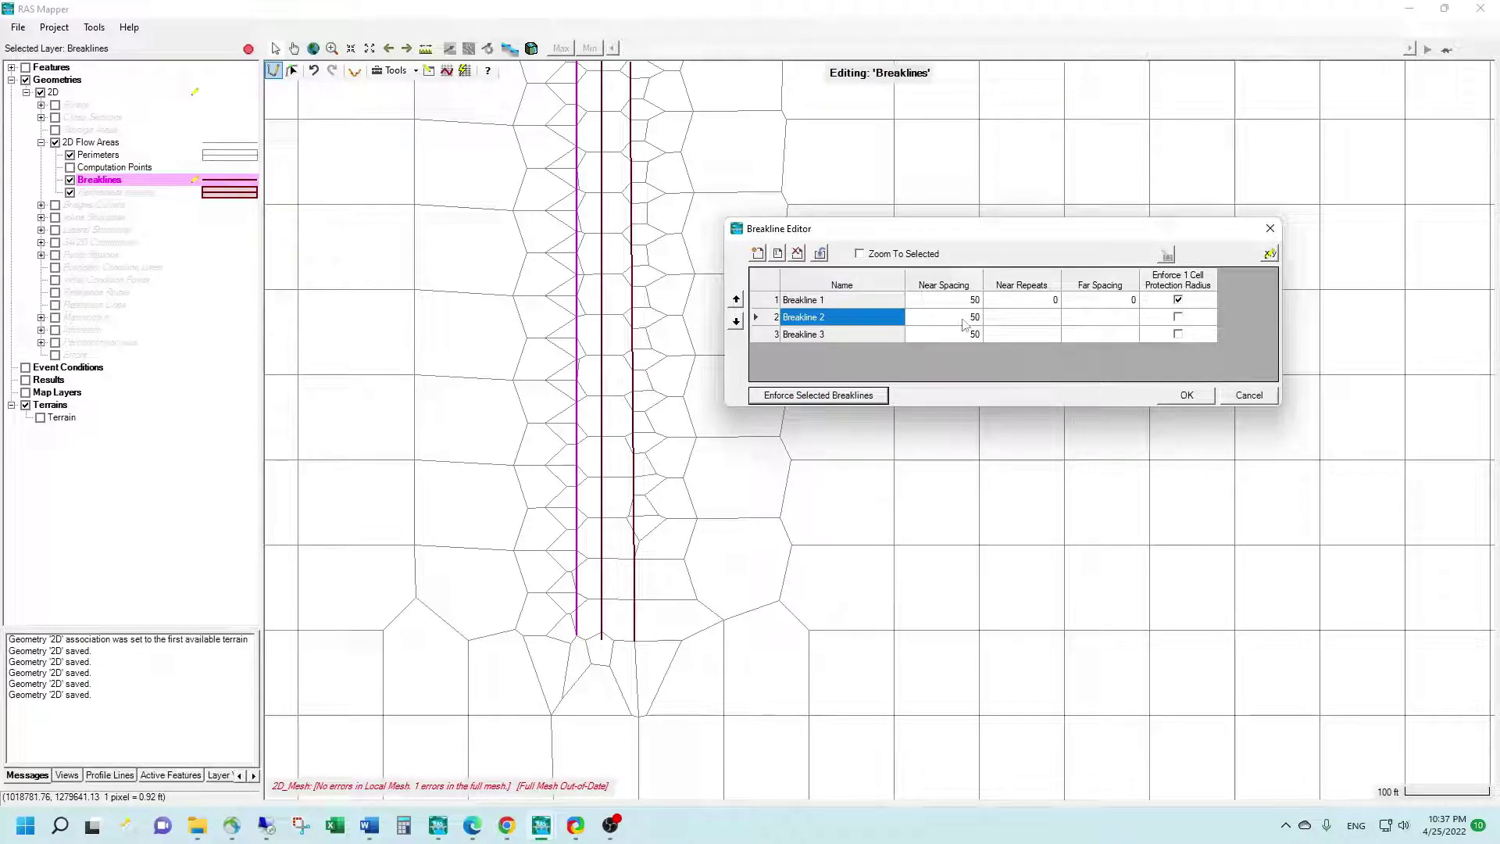
pyautogui.click(875, 337)
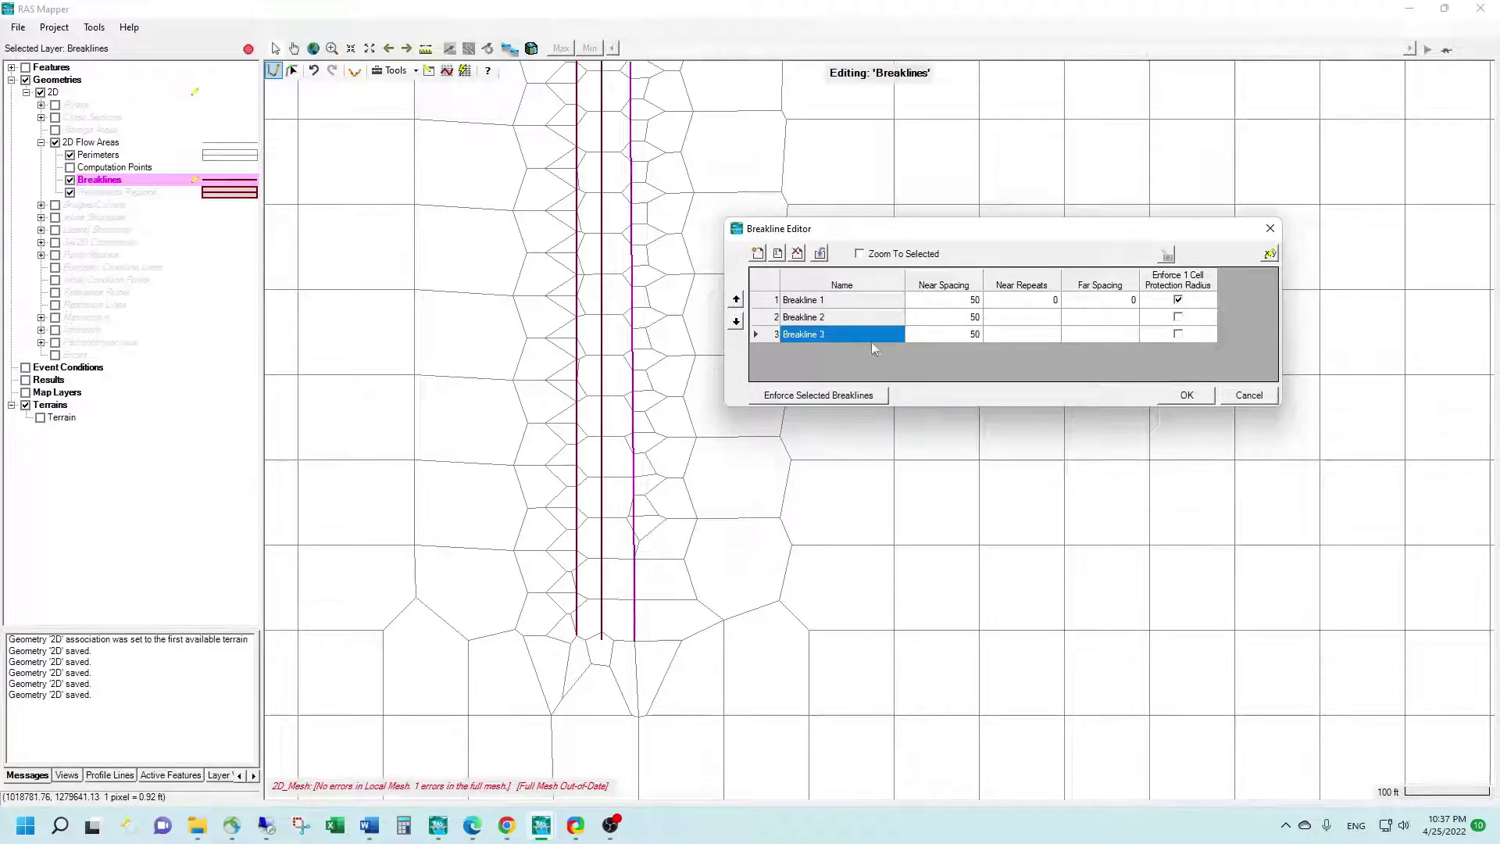
pyautogui.click(838, 399)
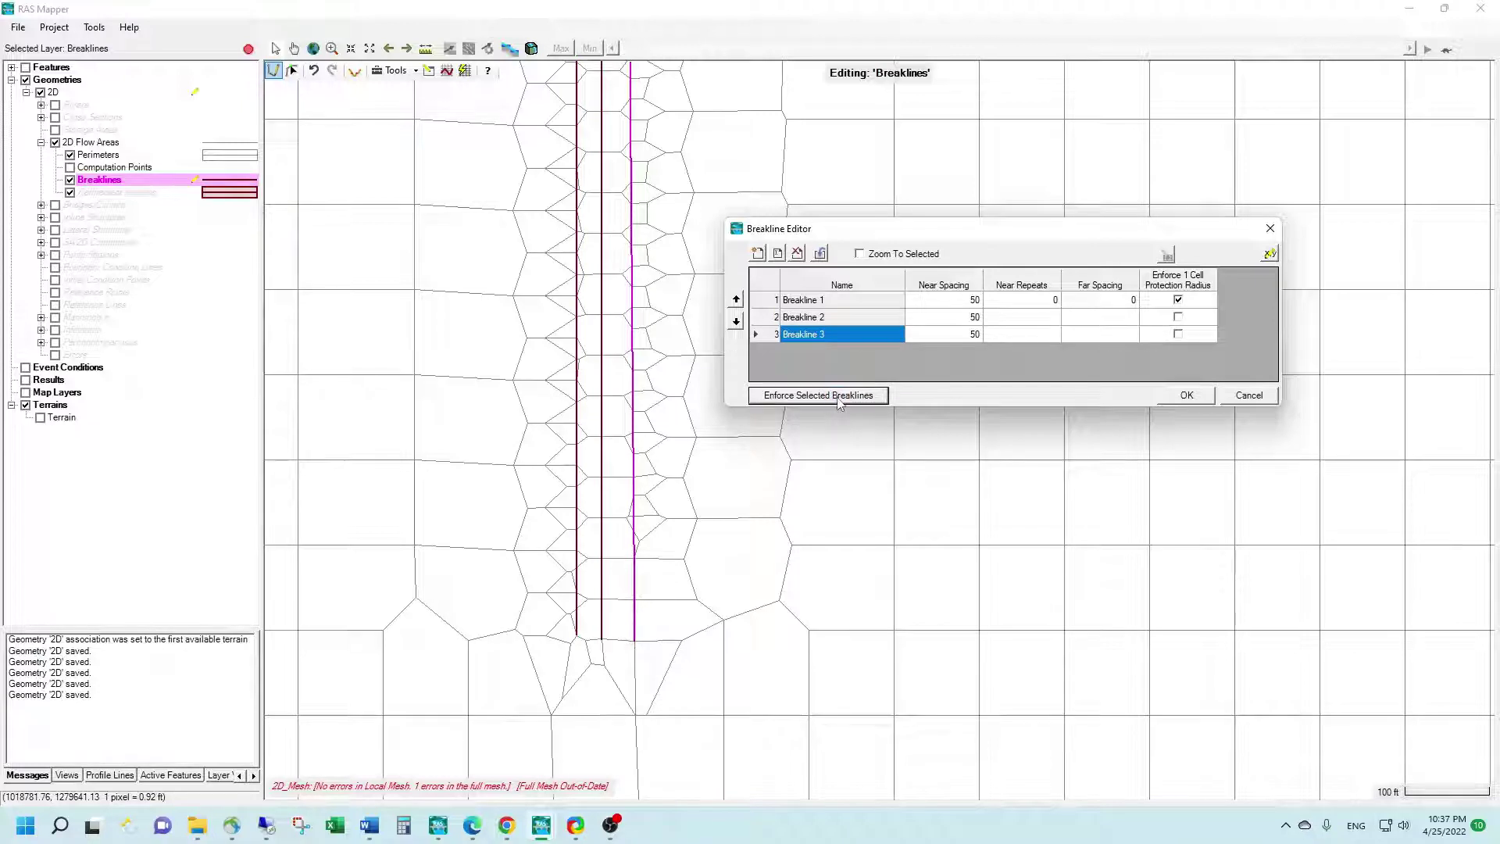
pyautogui.click(1187, 395)
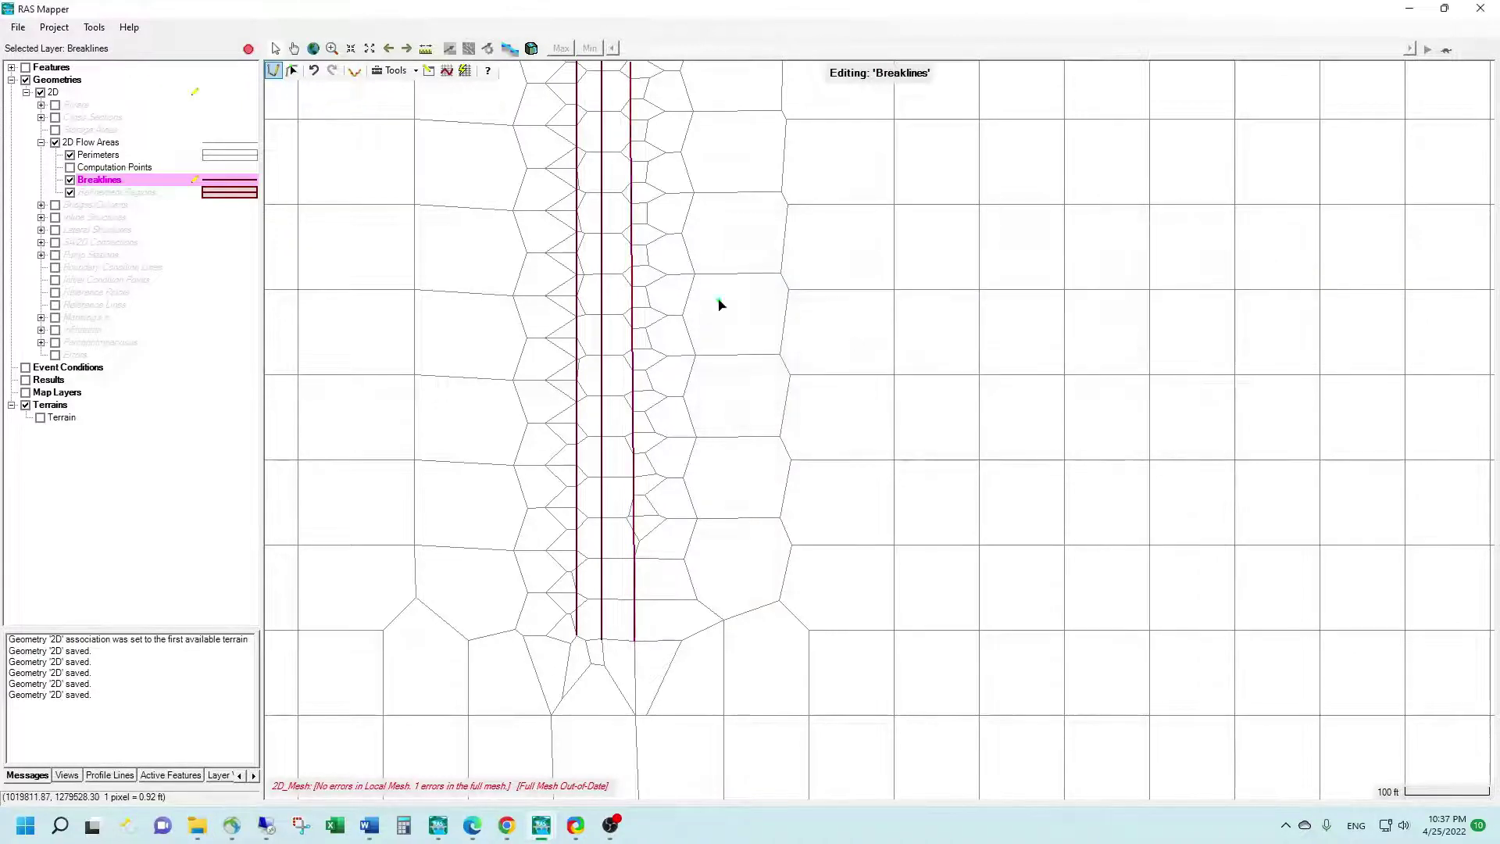
# Return to editing Refinement Regions and compare the re-enforced mesh with the breaklines hidden and shown
pyautogui.click(98, 192)
pyautogui.click(70, 179)
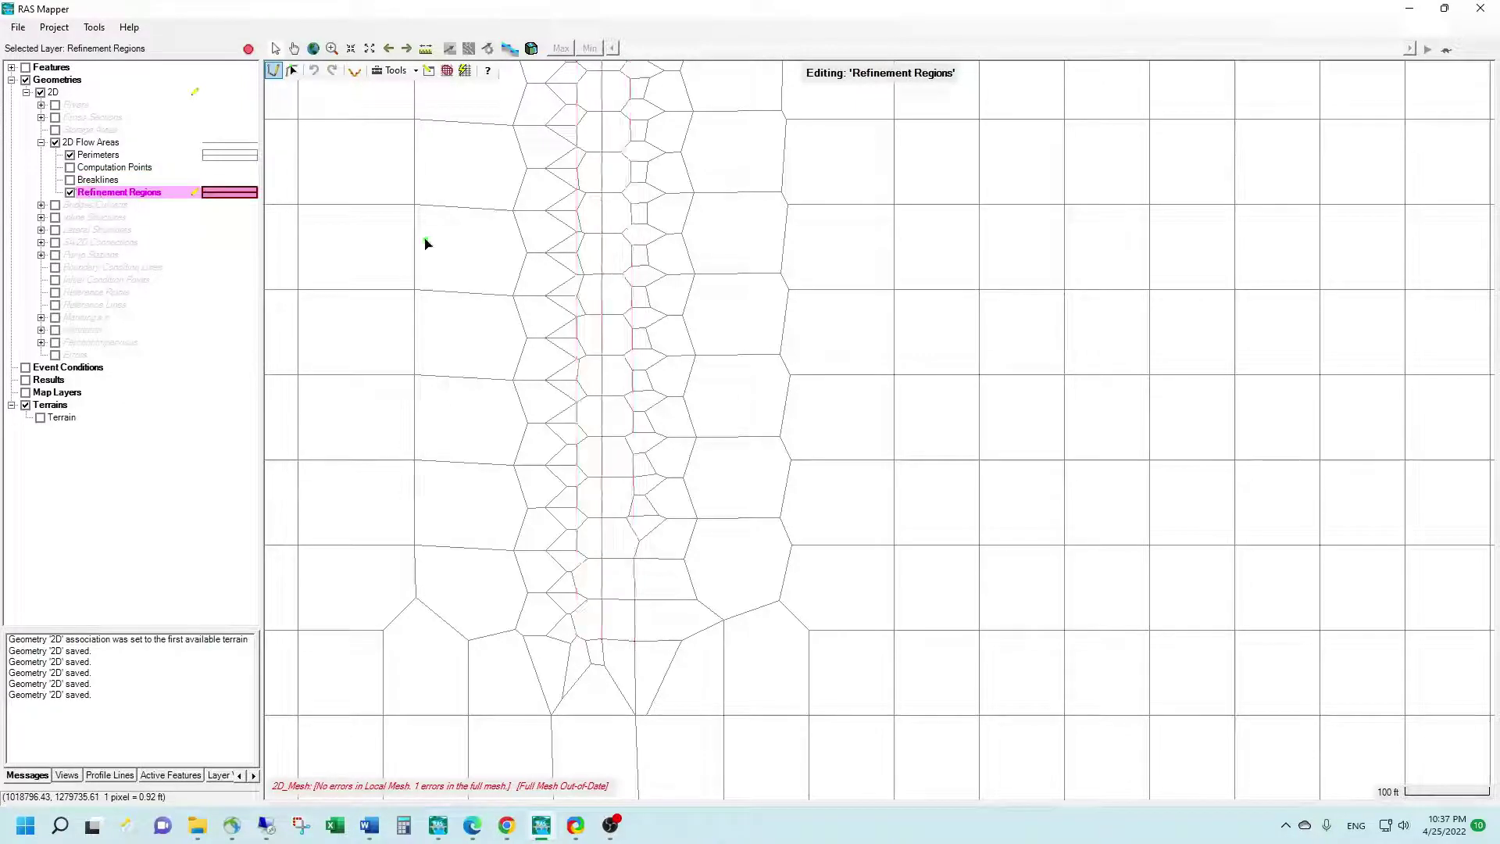
pyautogui.scroll(2, 596, 268)
pyautogui.click(70, 181)
pyautogui.click(70, 180)
pyautogui.click(70, 181)
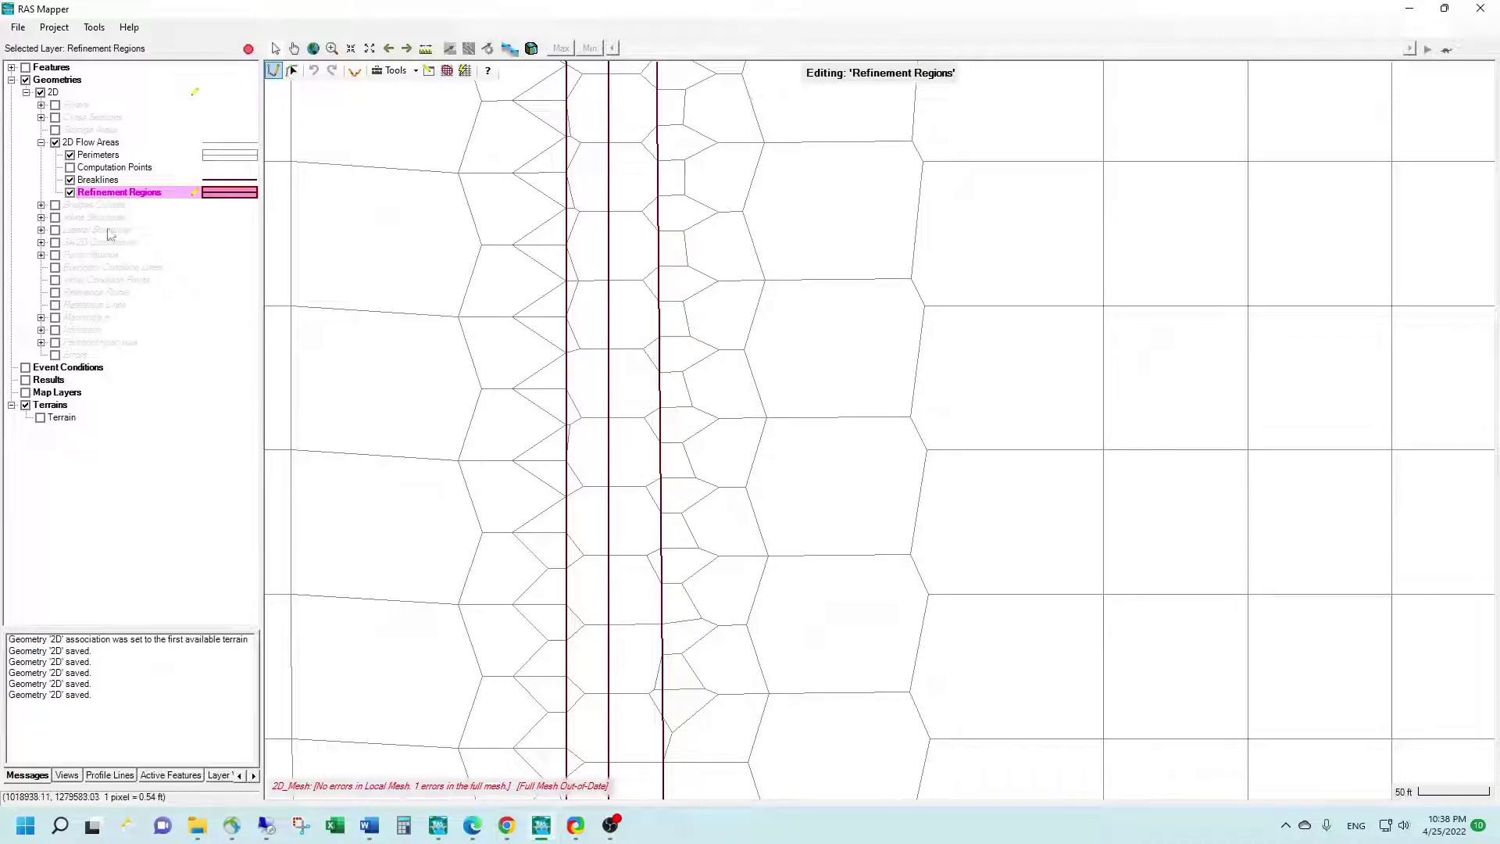
# Reopen the breakline properties and set the Near Spacing of Breaklines 1, 2 and 3 to 25
pyautogui.click(99, 181)
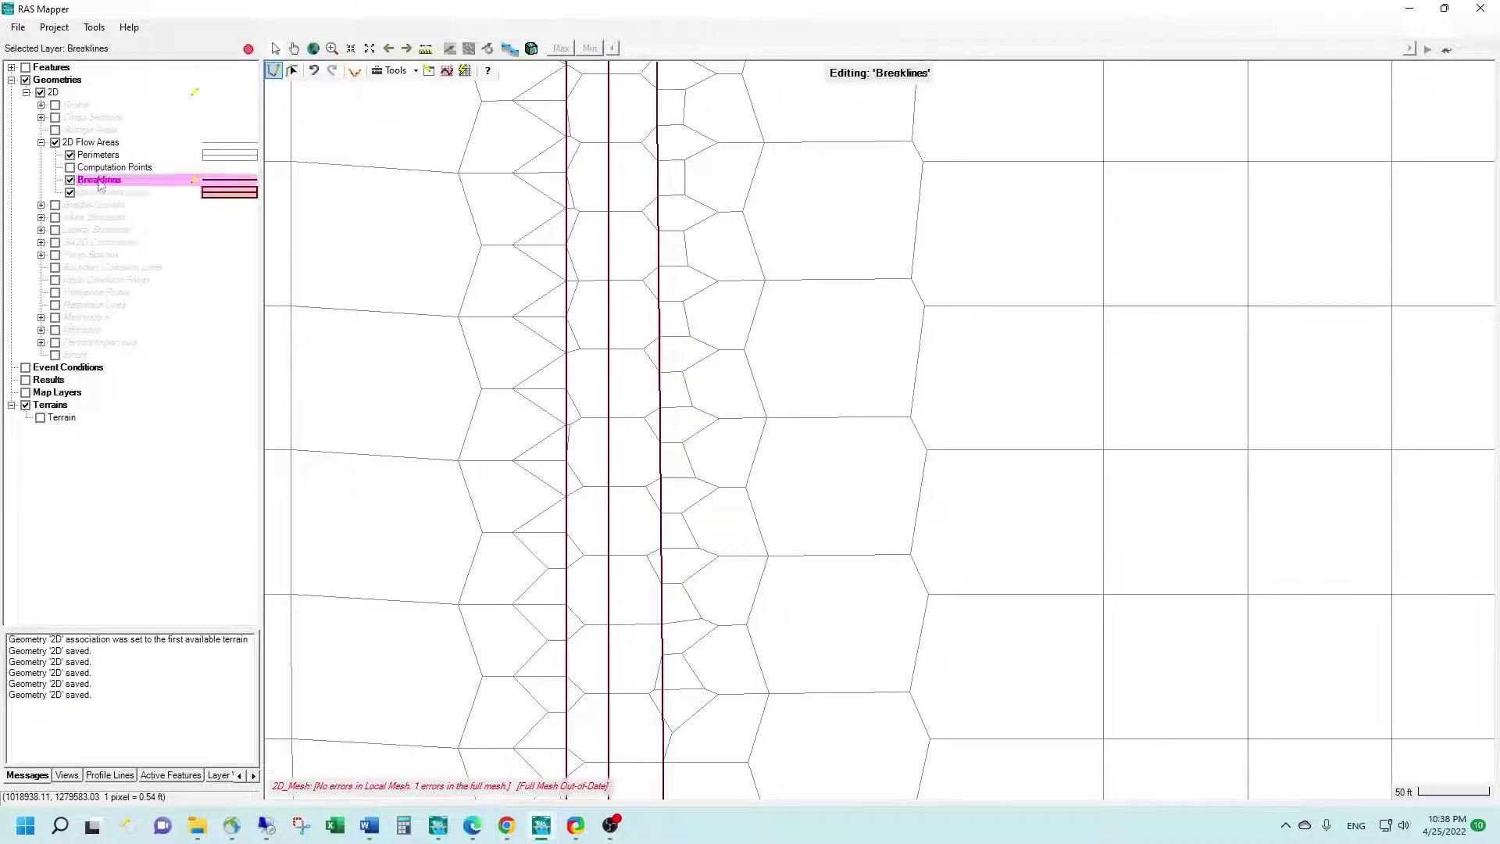
pyautogui.rightClick(100, 184)
pyautogui.click(177, 244)
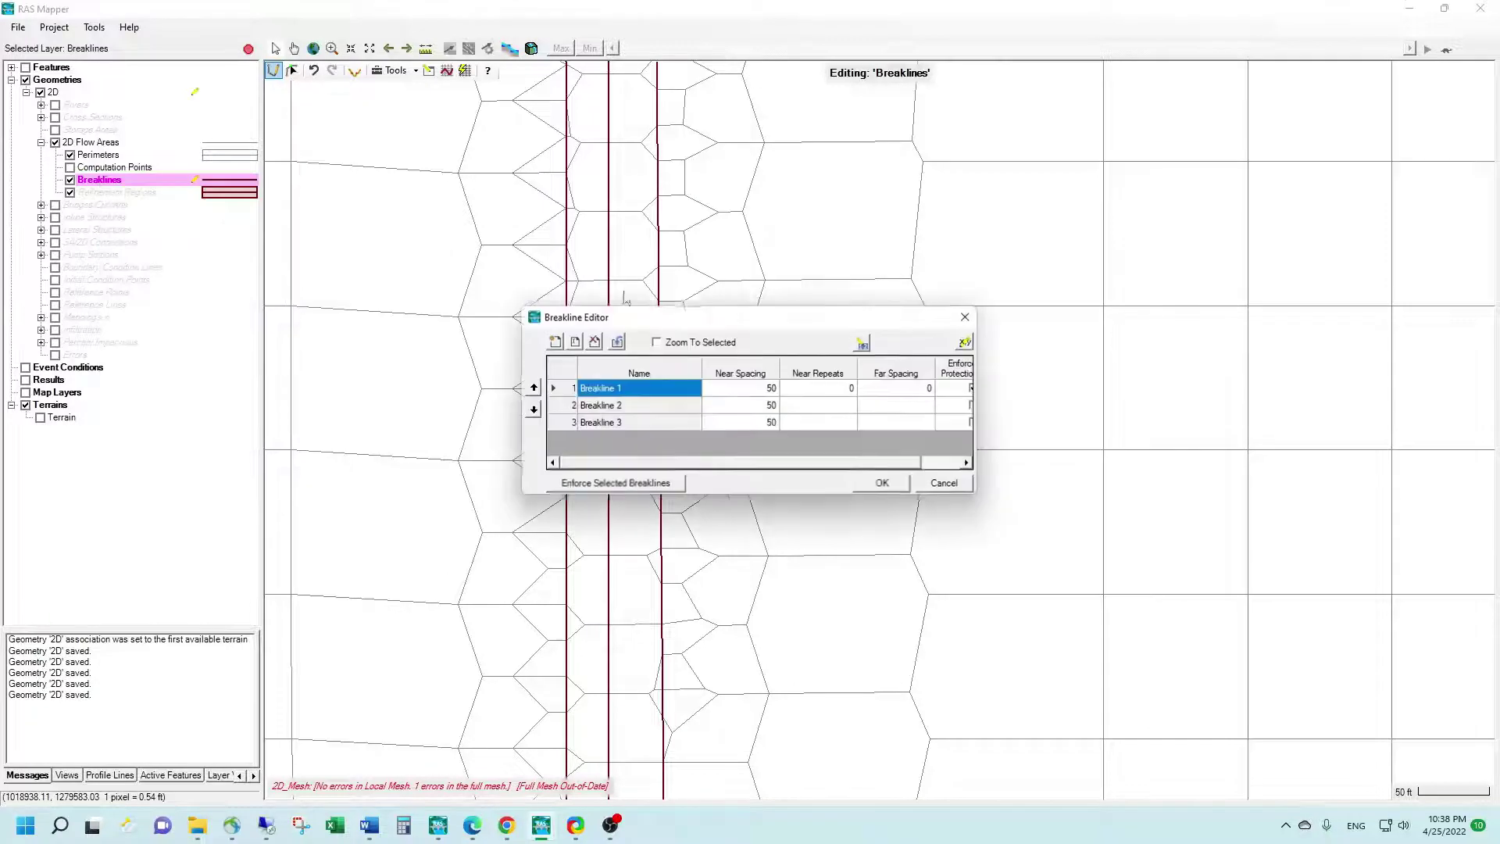
pyautogui.moveTo(681, 314); pyautogui.dragTo(977, 269)
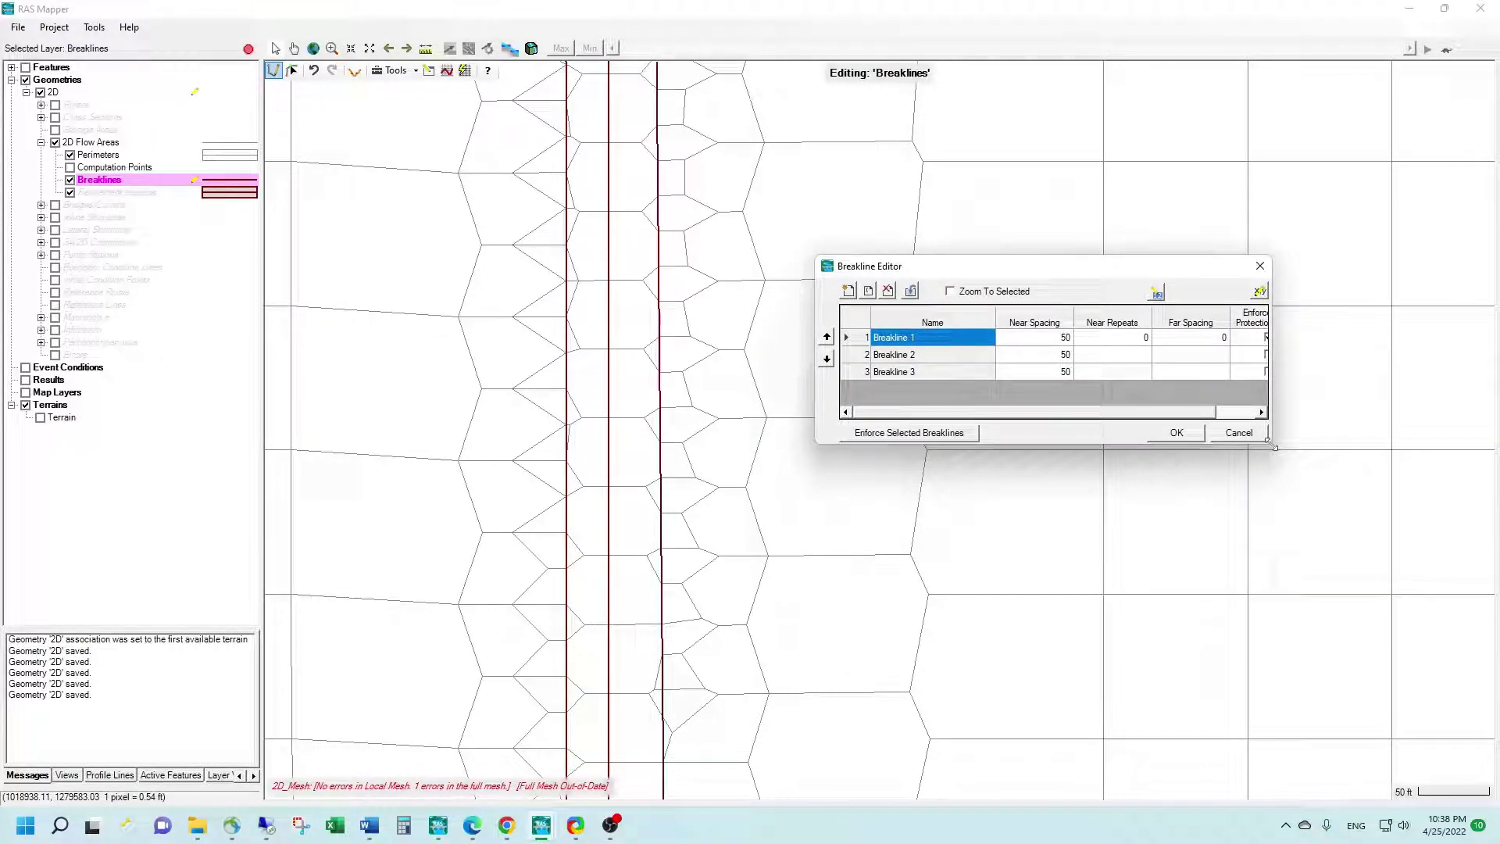
pyautogui.moveTo(1271, 447); pyautogui.dragTo(1398, 514)
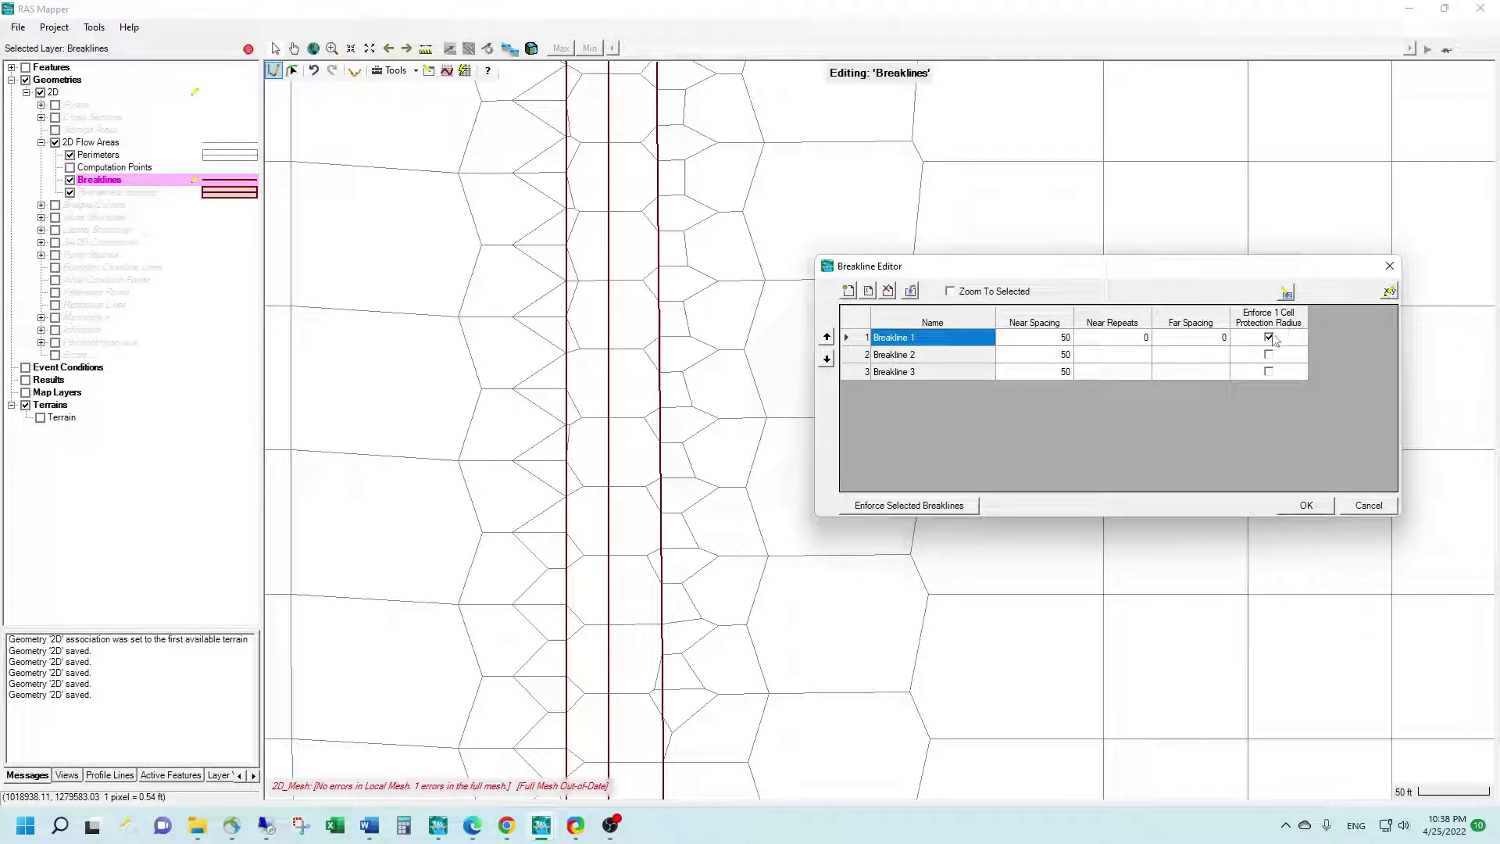
pyautogui.click(1059, 341)
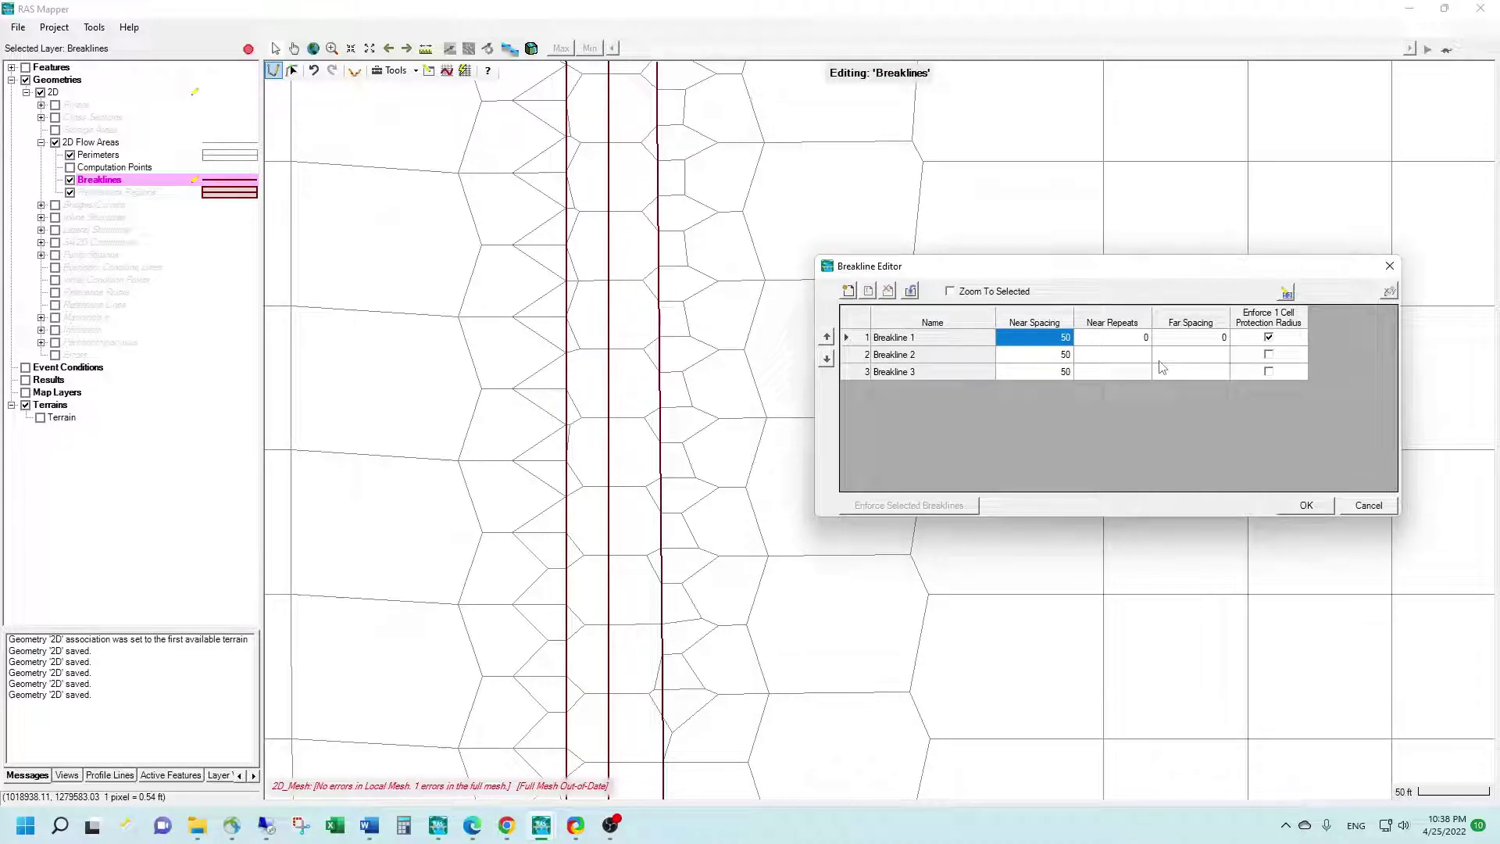
pyautogui.write('25')
pyautogui.press('Return')
pyautogui.write('2')
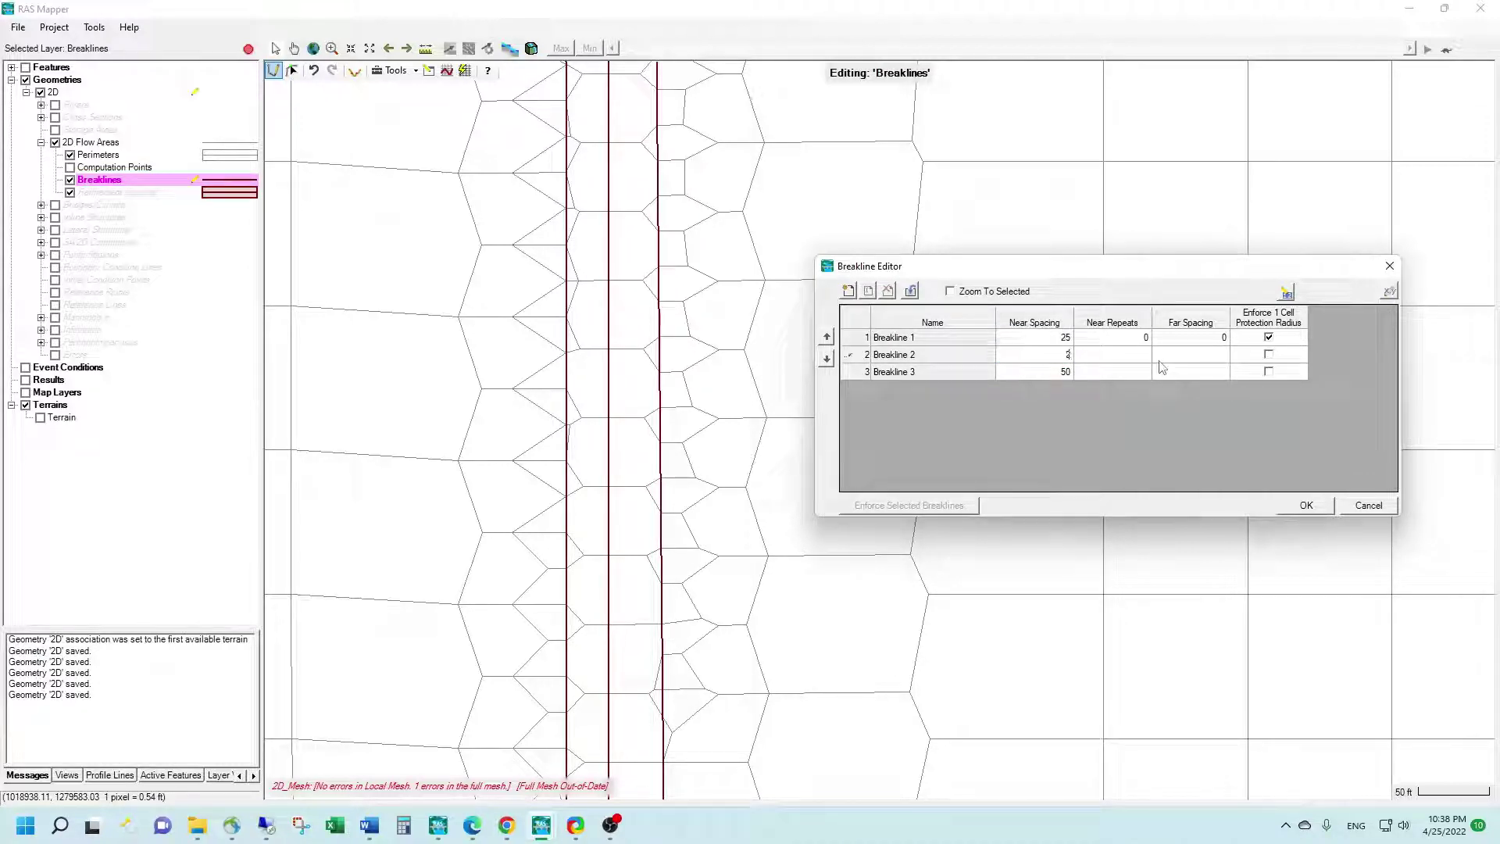
pyautogui.press('Return')
pyautogui.write('25')
# Enforce Breaklines 1, 2 and 3 one after another with the 25 spacing and accept the properties
pyautogui.click(924, 340)
pyautogui.click(898, 506)
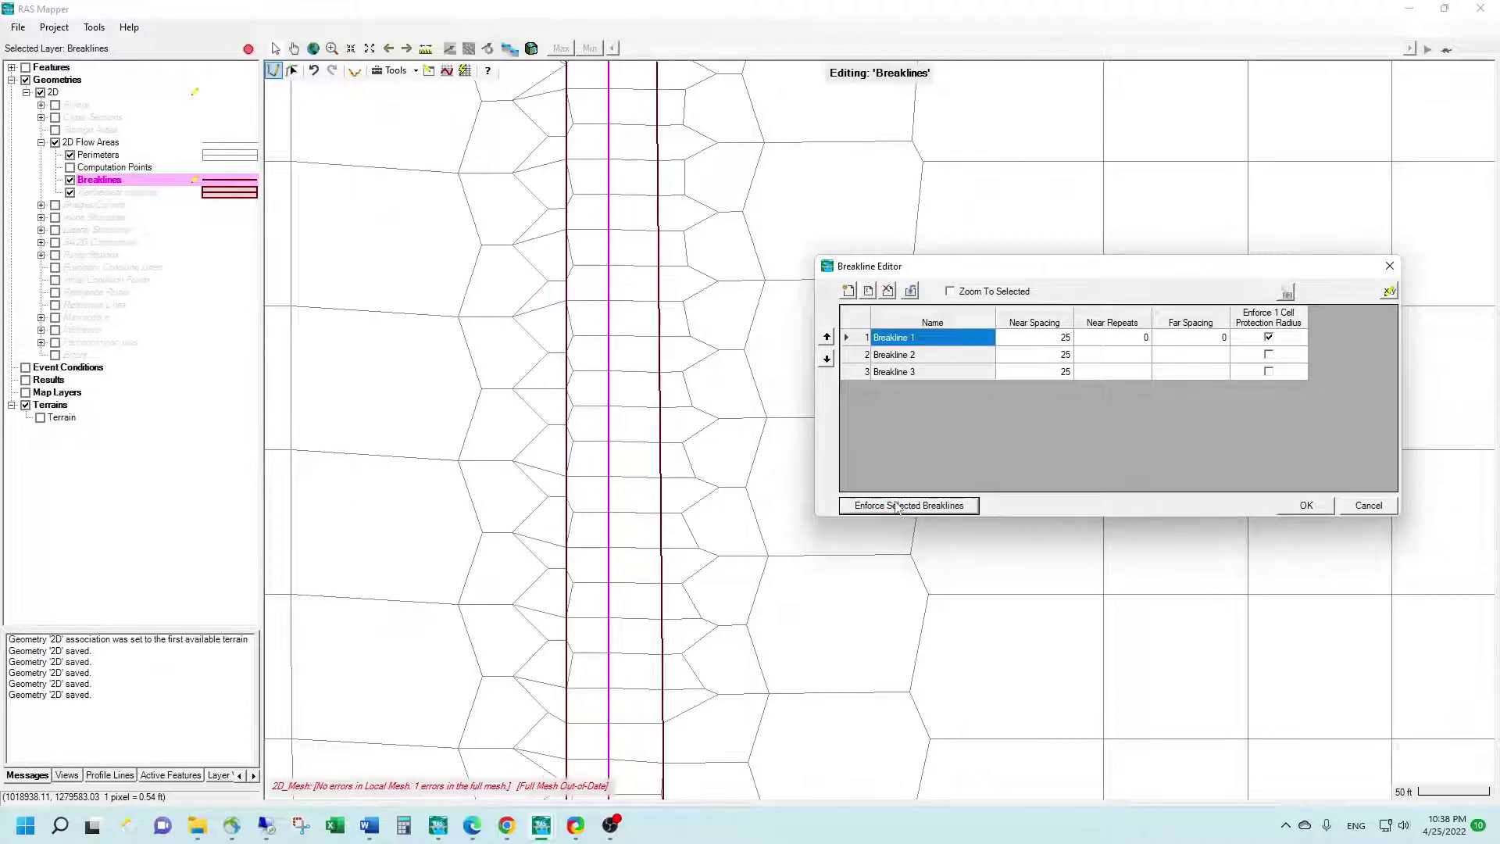
pyautogui.click(929, 355)
pyautogui.click(914, 508)
pyautogui.click(941, 375)
pyautogui.click(940, 506)
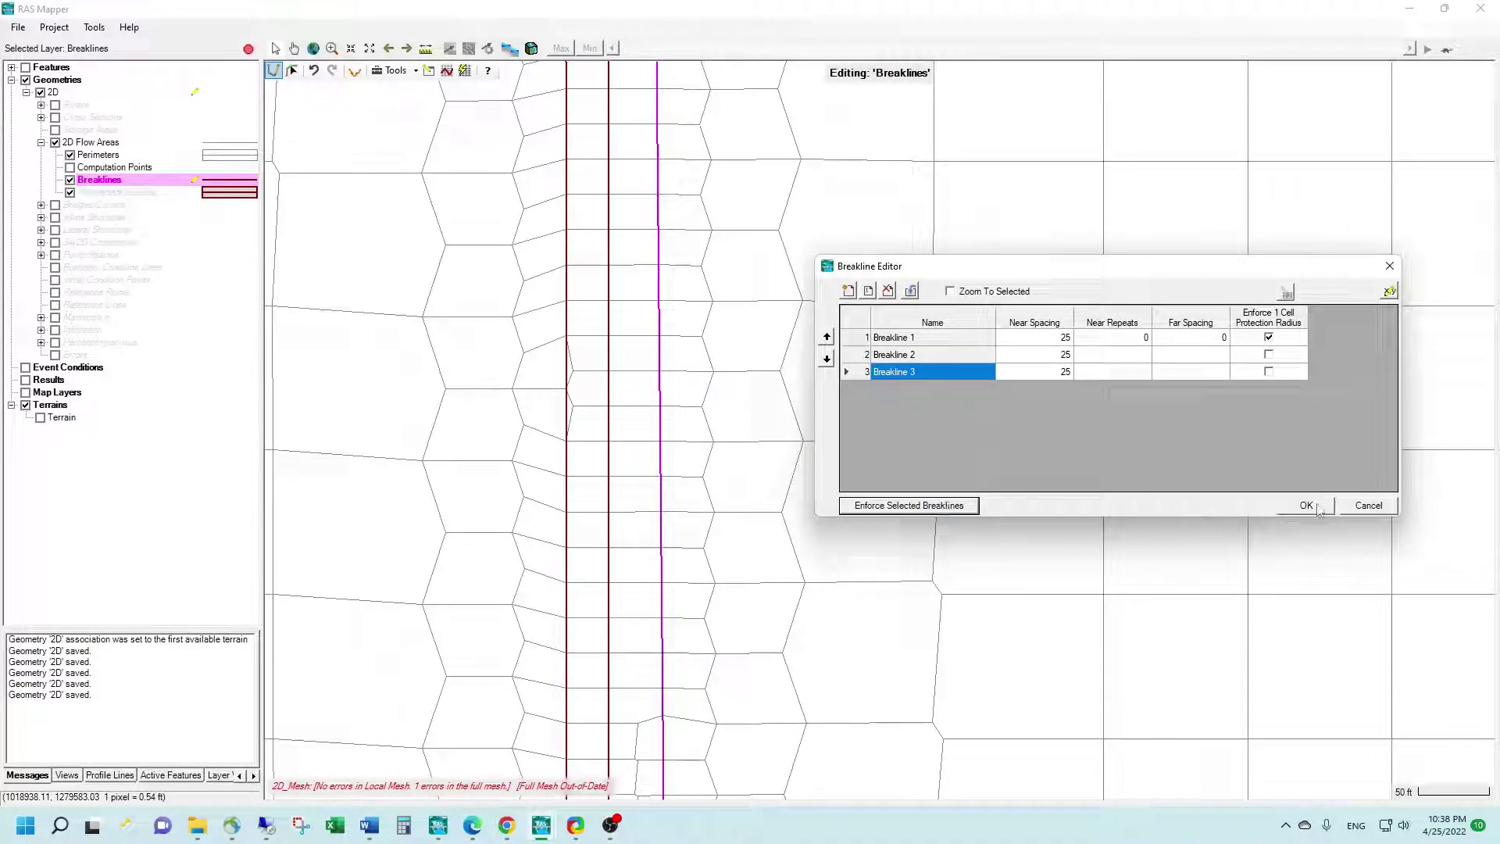
pyautogui.click(1317, 508)
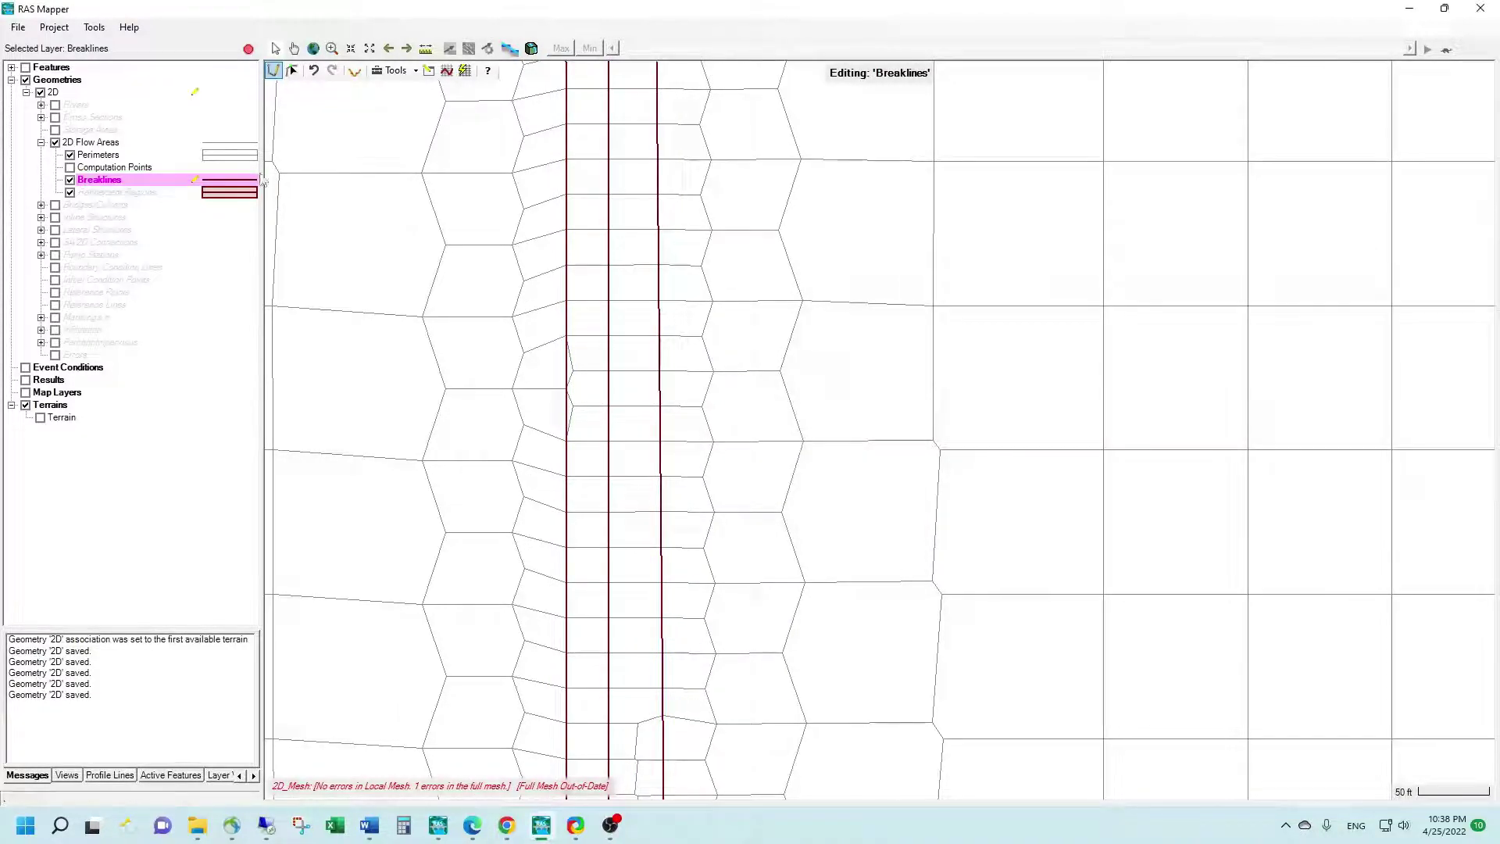
# Make Refinement Regions the edited layer and examine the cells along the full length of the breaklines, with the lines hidden and shown
pyautogui.click(78, 191)
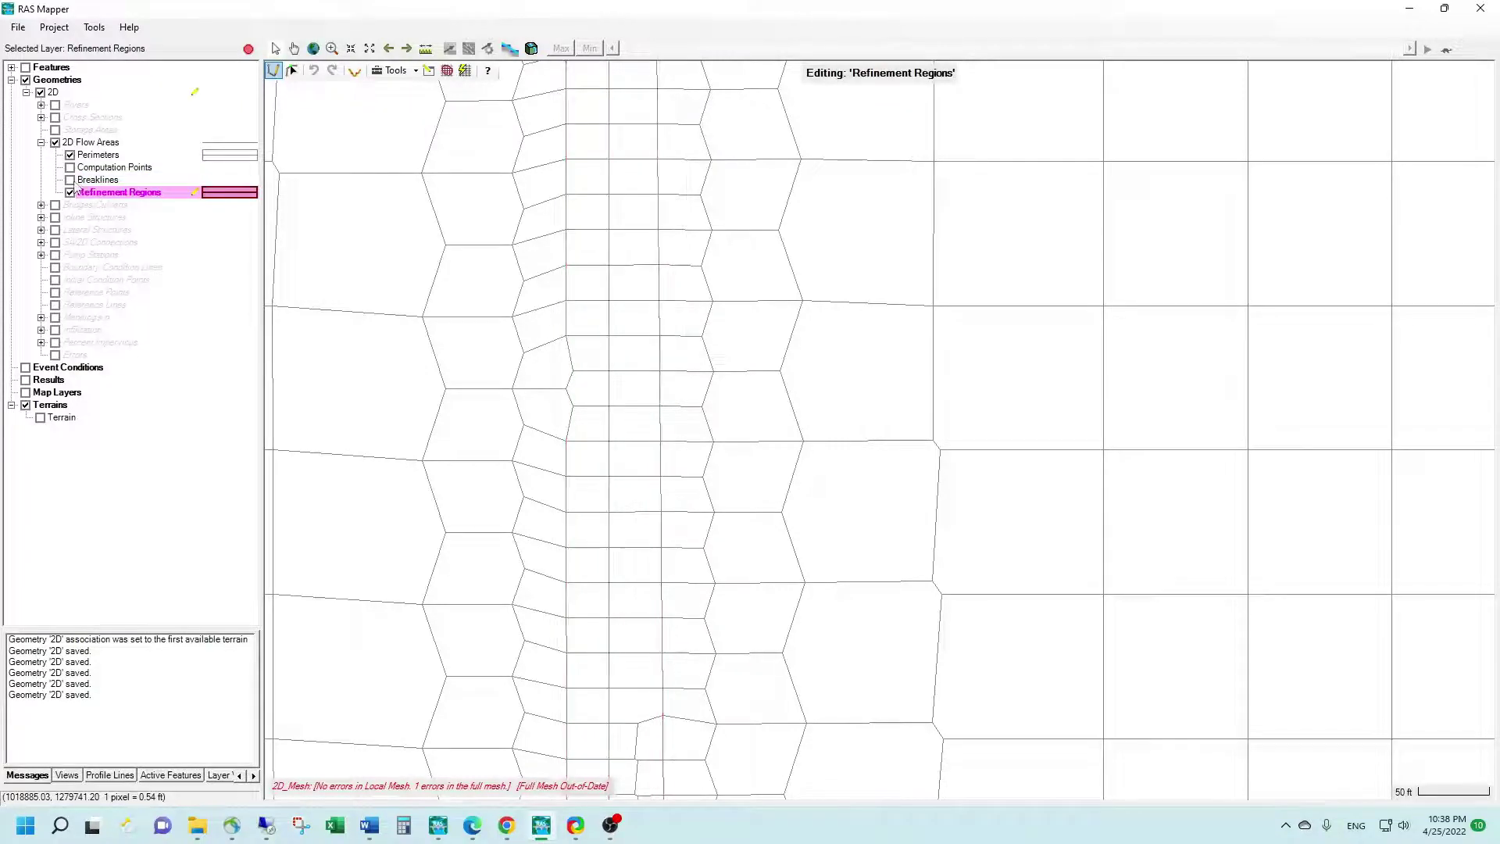
pyautogui.click(69, 180)
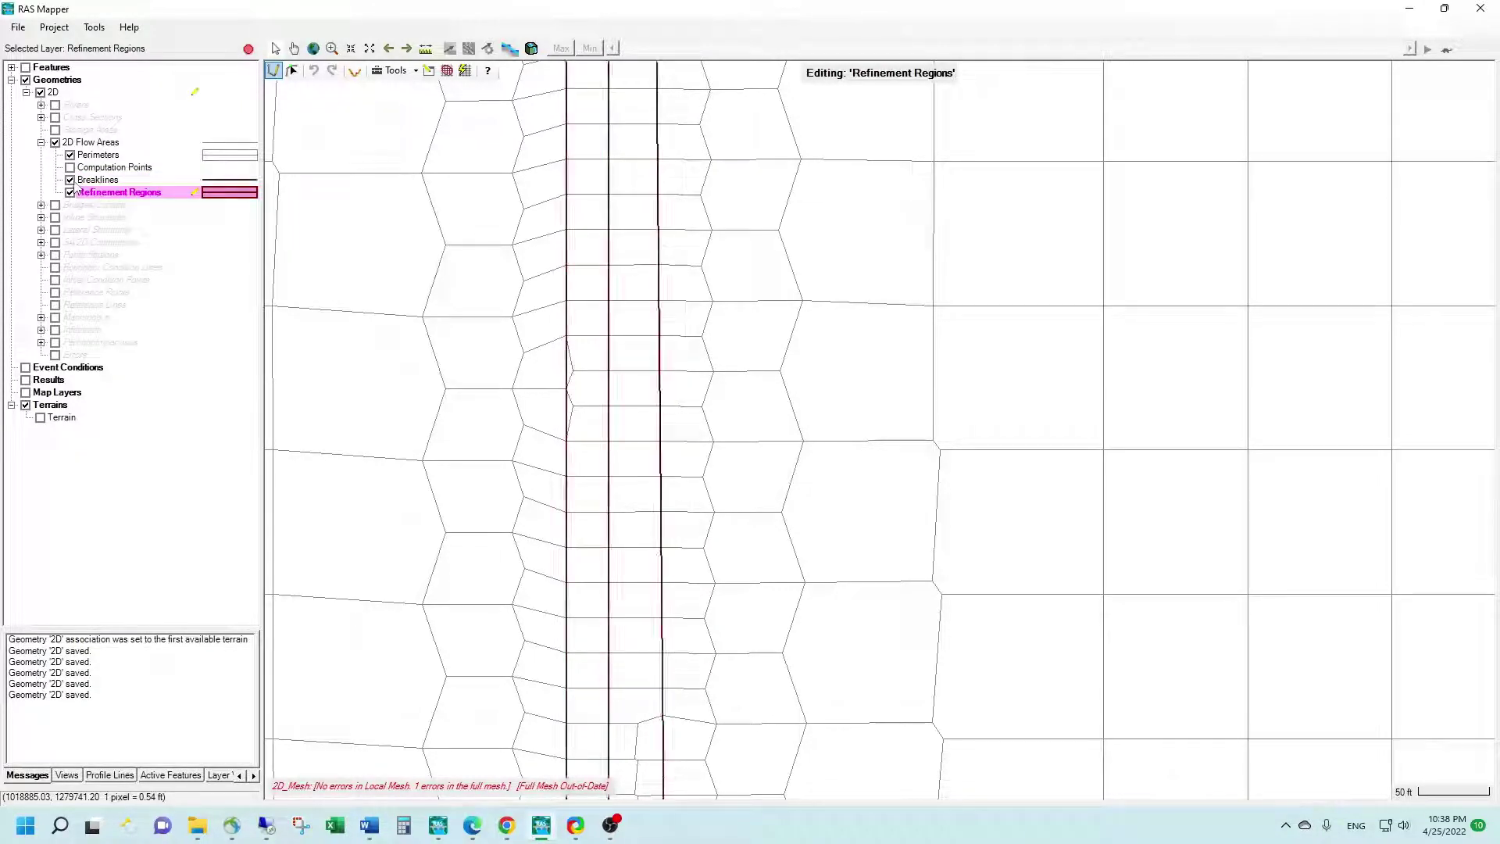
pyautogui.moveTo(623, 264); pyautogui.dragTo(646, 455)
pyautogui.moveTo(633, 325); pyautogui.dragTo(652, 440)
pyautogui.moveTo(672, 258); pyautogui.dragTo(669, 368)
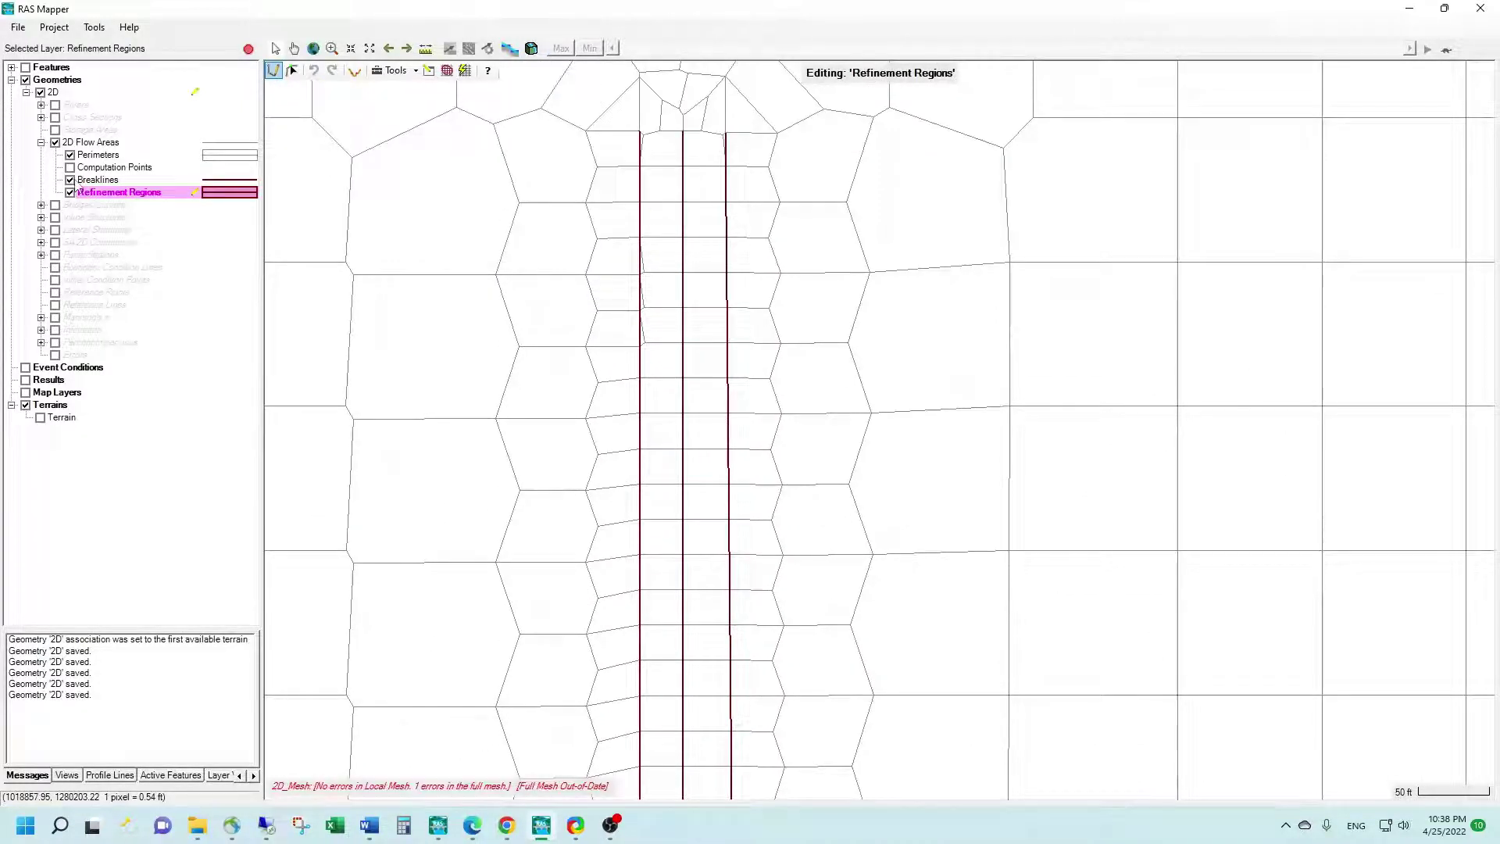
pyautogui.moveTo(706, 223); pyautogui.dragTo(672, 188)
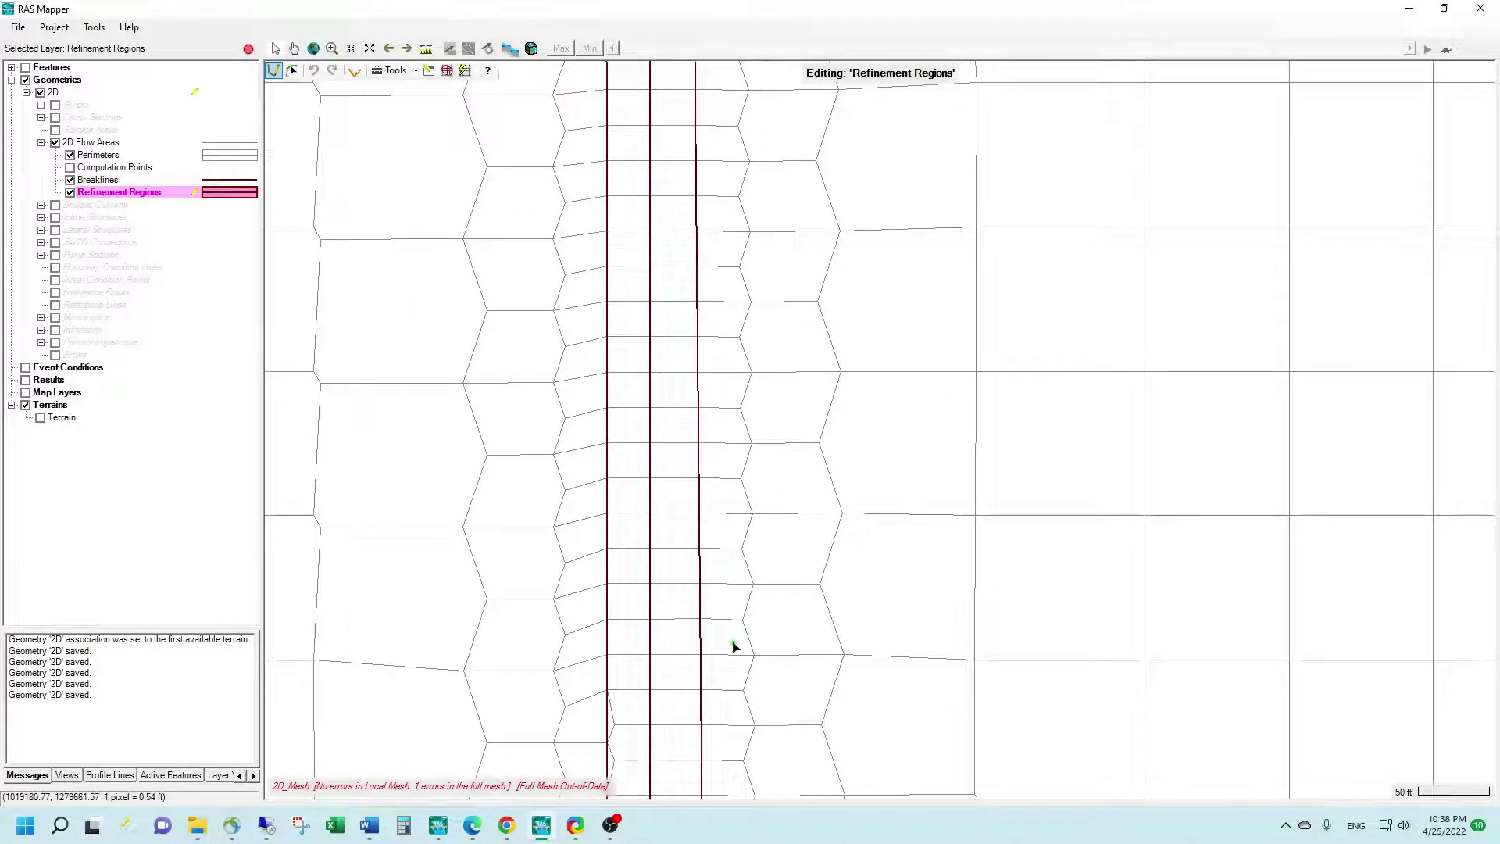
pyautogui.moveTo(740, 465); pyautogui.dragTo(719, 445)
pyautogui.moveTo(736, 334); pyautogui.dragTo(719, 242)
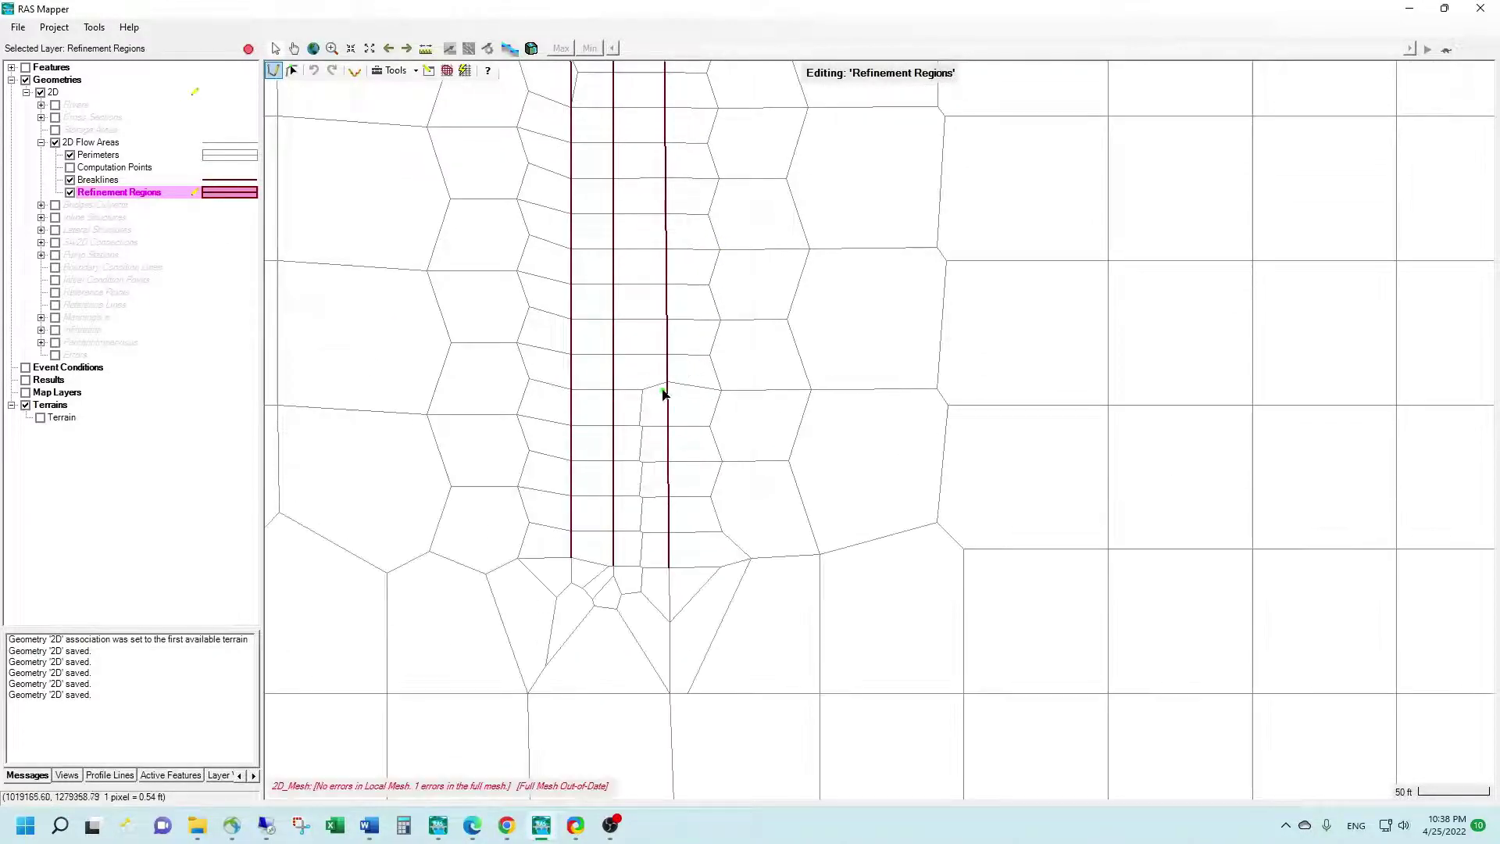
pyautogui.click(70, 180)
pyautogui.click(70, 181)
pyautogui.moveTo(659, 274); pyautogui.dragTo(653, 448)
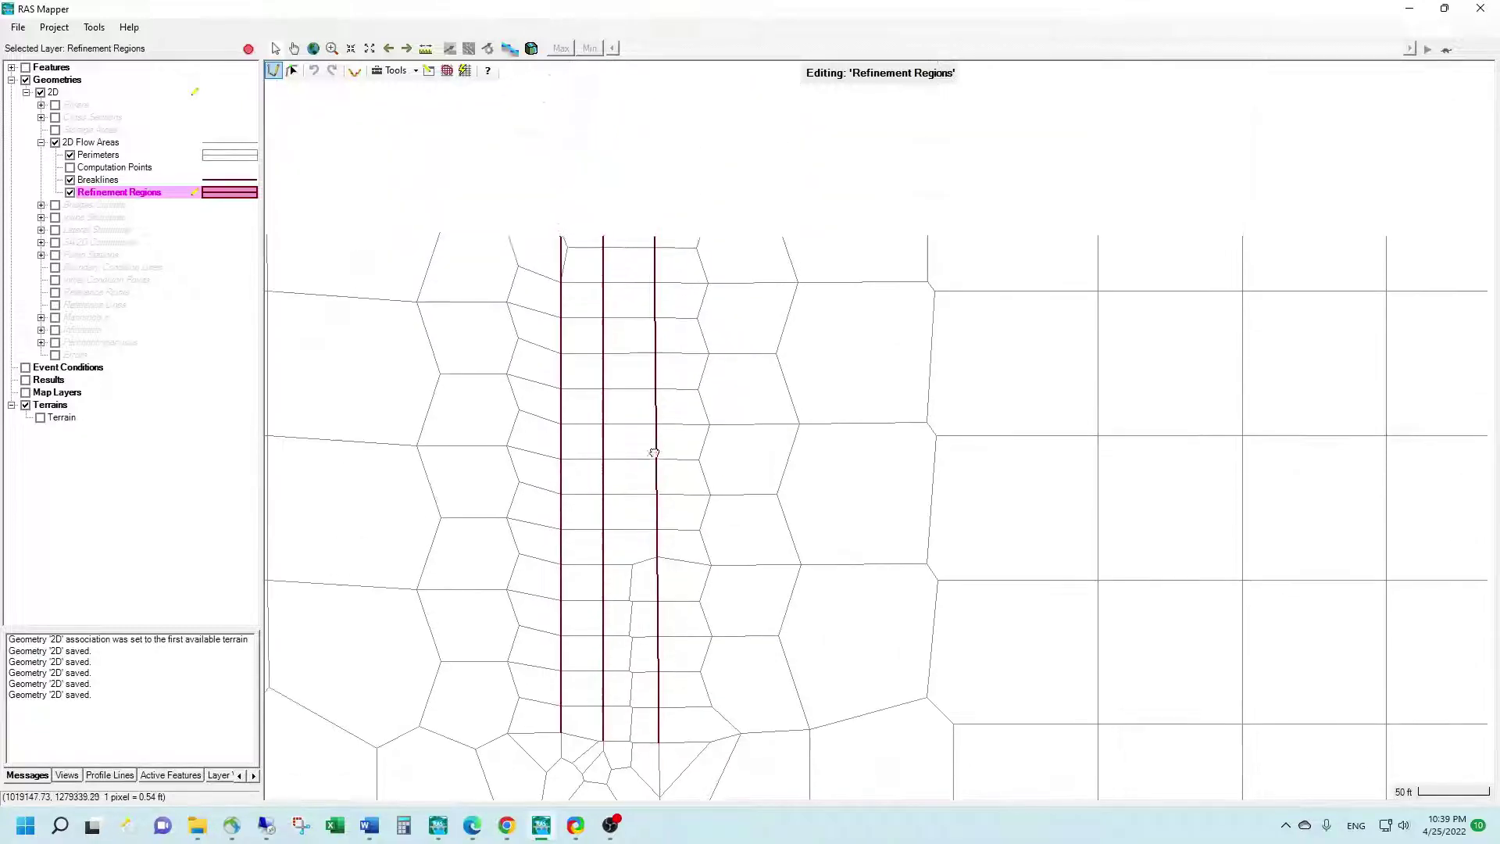
# Return to editing Breaklines, review the spacing and Enforce 1 Cell Protection Radius settings in the breakline properties, and accept them
pyautogui.click(100, 180)
pyautogui.rightClick(110, 181)
pyautogui.click(191, 254)
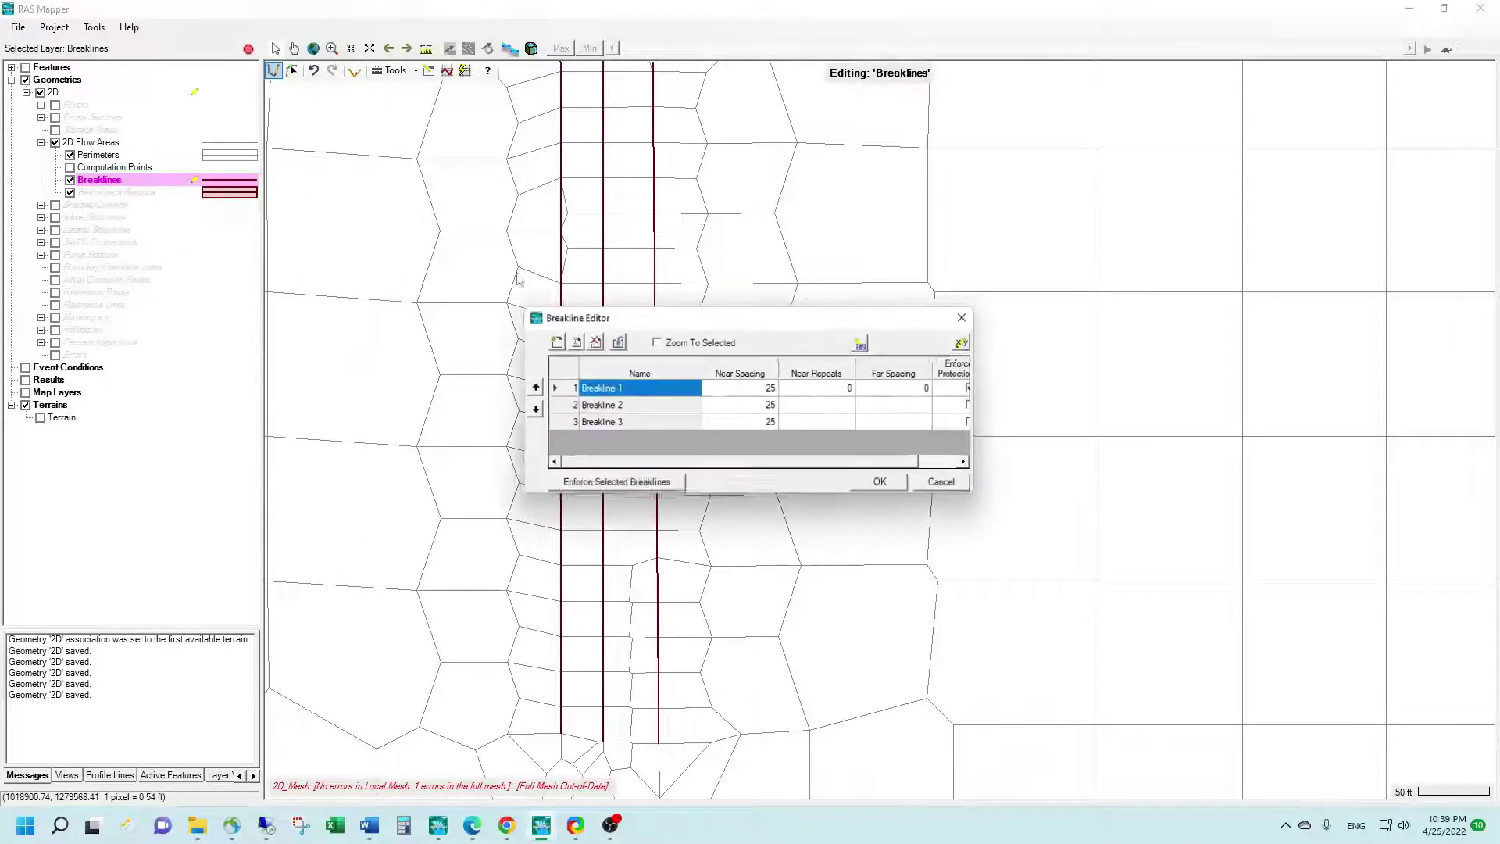
pyautogui.moveTo(981, 478); pyautogui.dragTo(1285, 478)
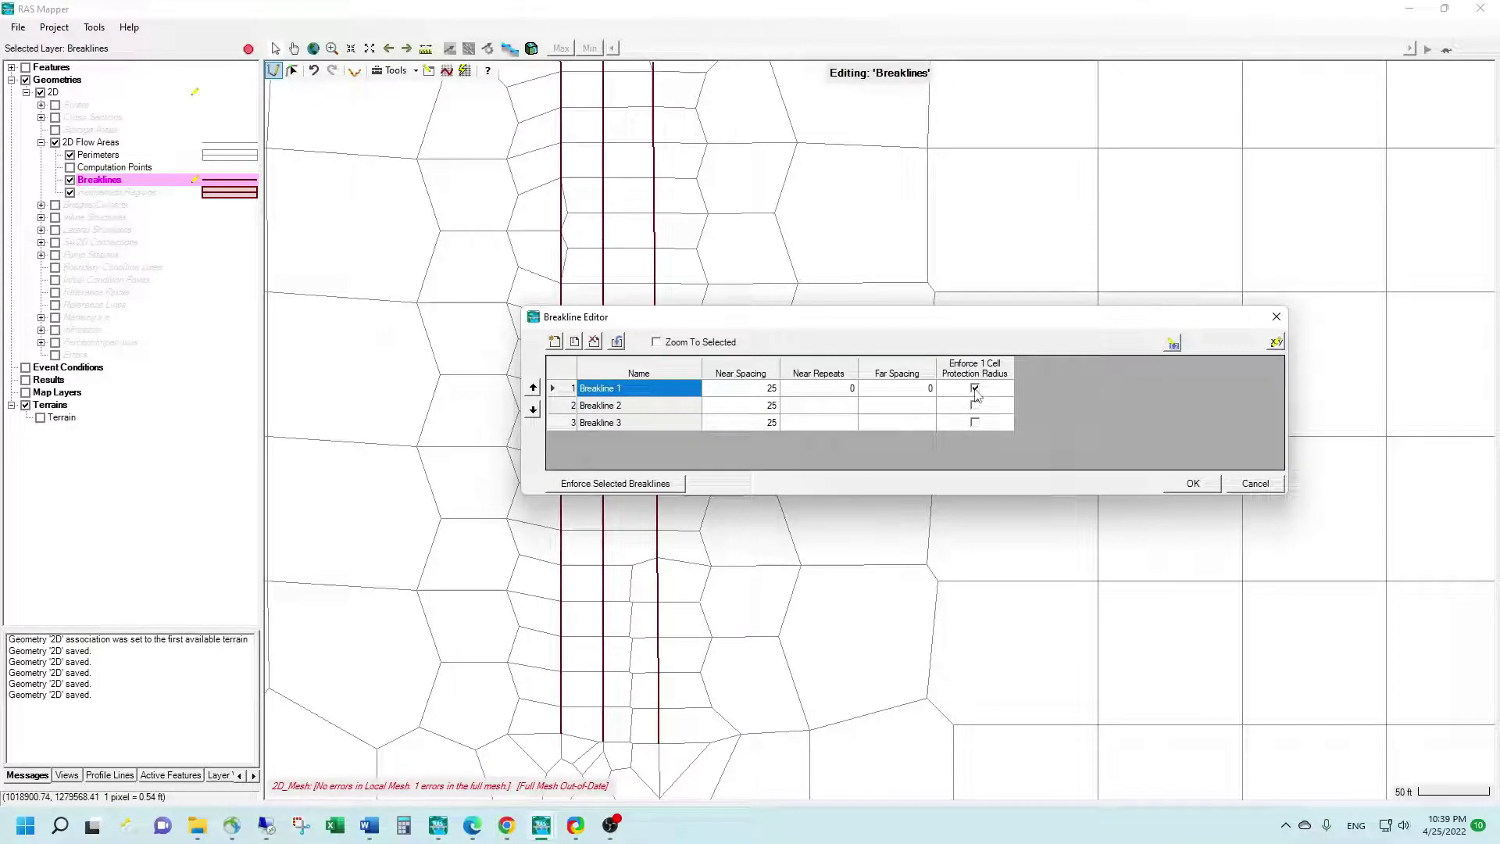
pyautogui.moveTo(778, 320); pyautogui.dragTo(696, 164)
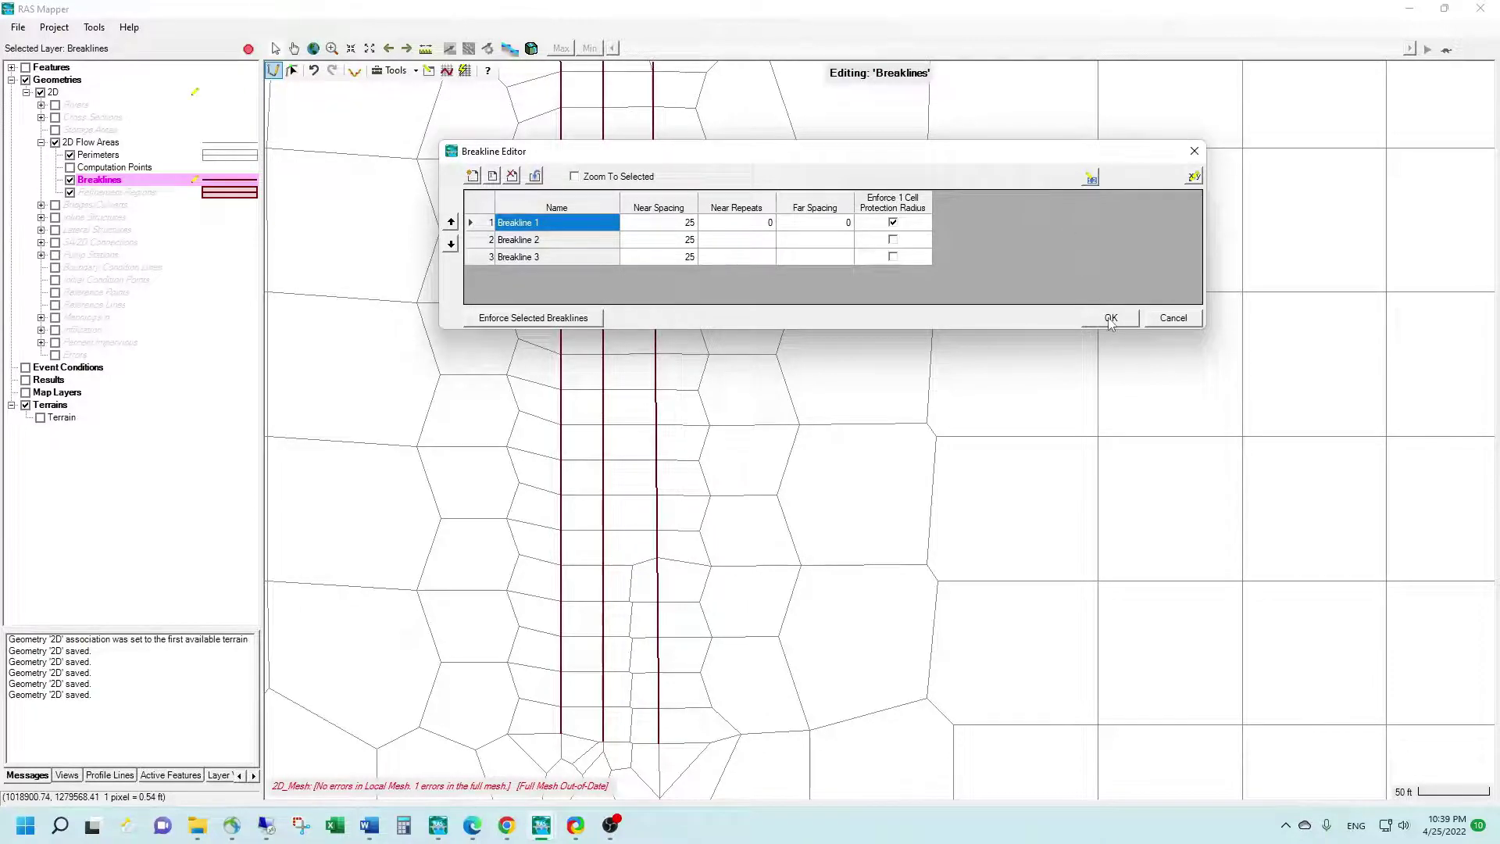
pyautogui.click(1110, 318)
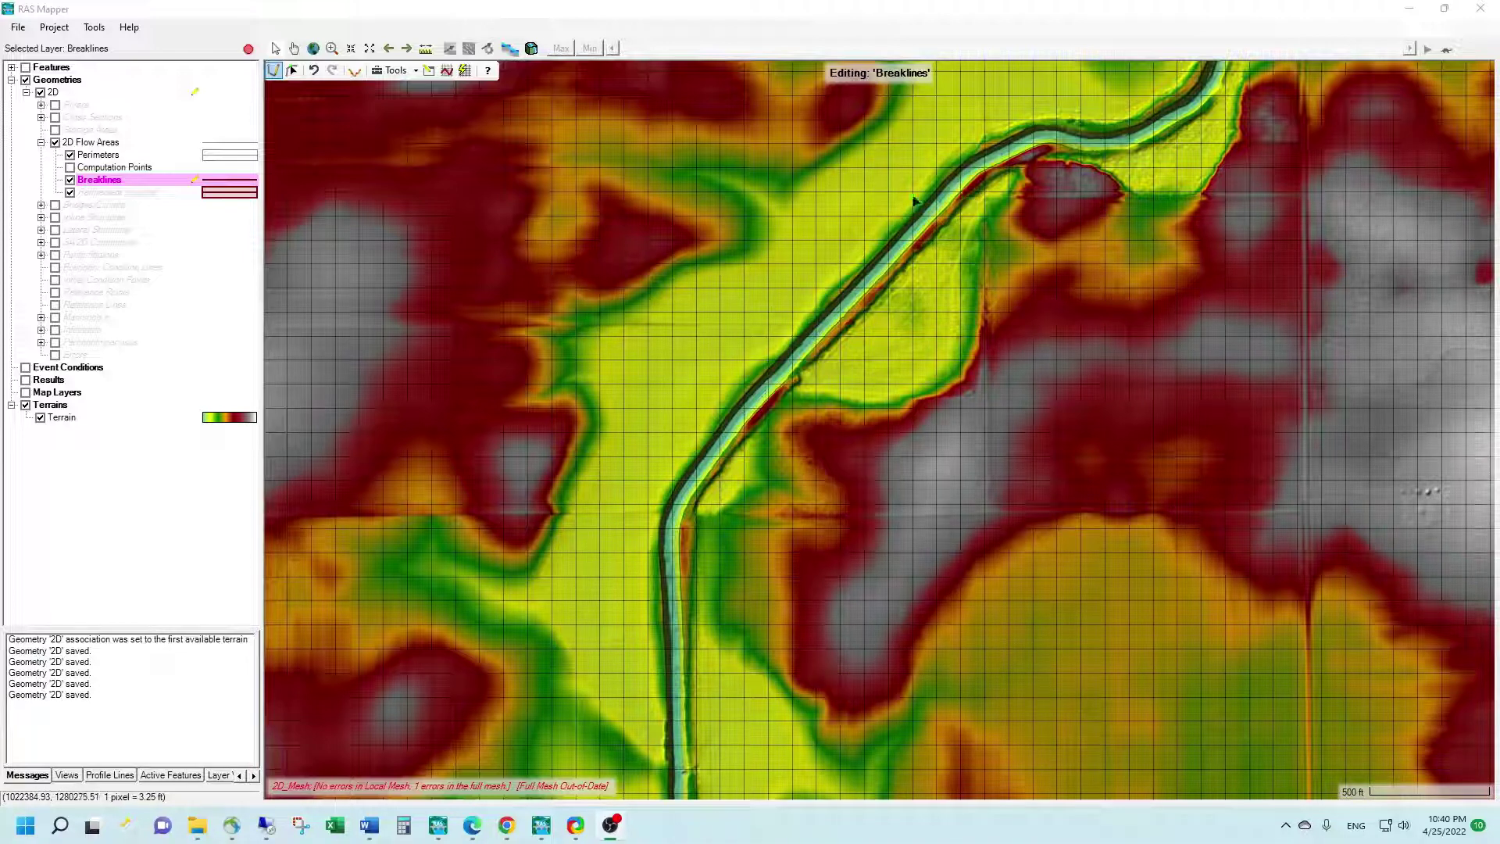
# Draw a breakline down the river centerline from the upper bend to the lower end of the visible reach and name it Channel
pyautogui.click(969, 172)
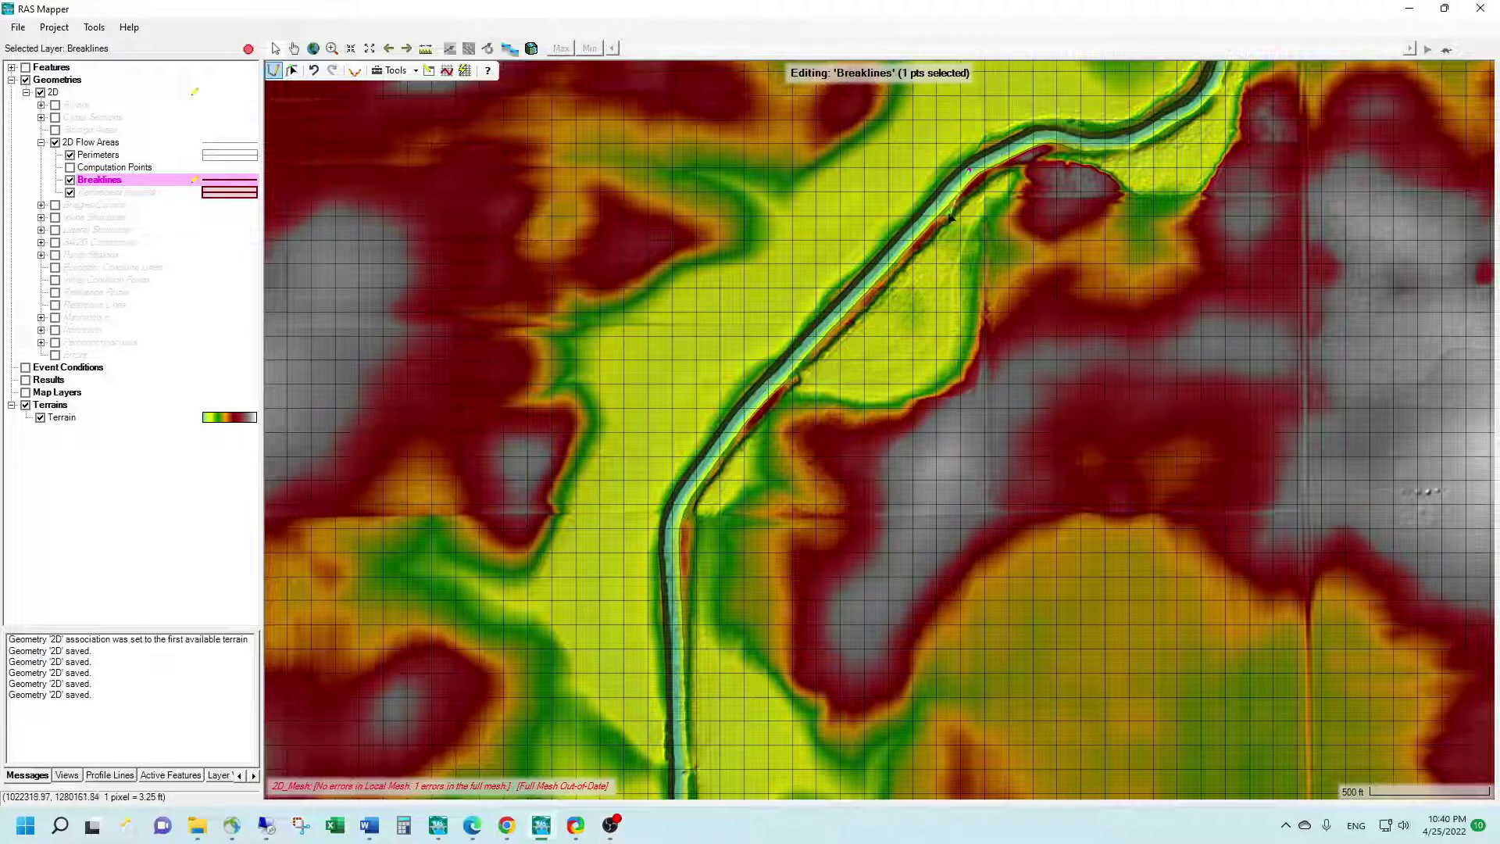
pyautogui.click(834, 314)
pyautogui.click(747, 409)
pyautogui.click(708, 457)
pyautogui.click(678, 505)
pyautogui.click(669, 546)
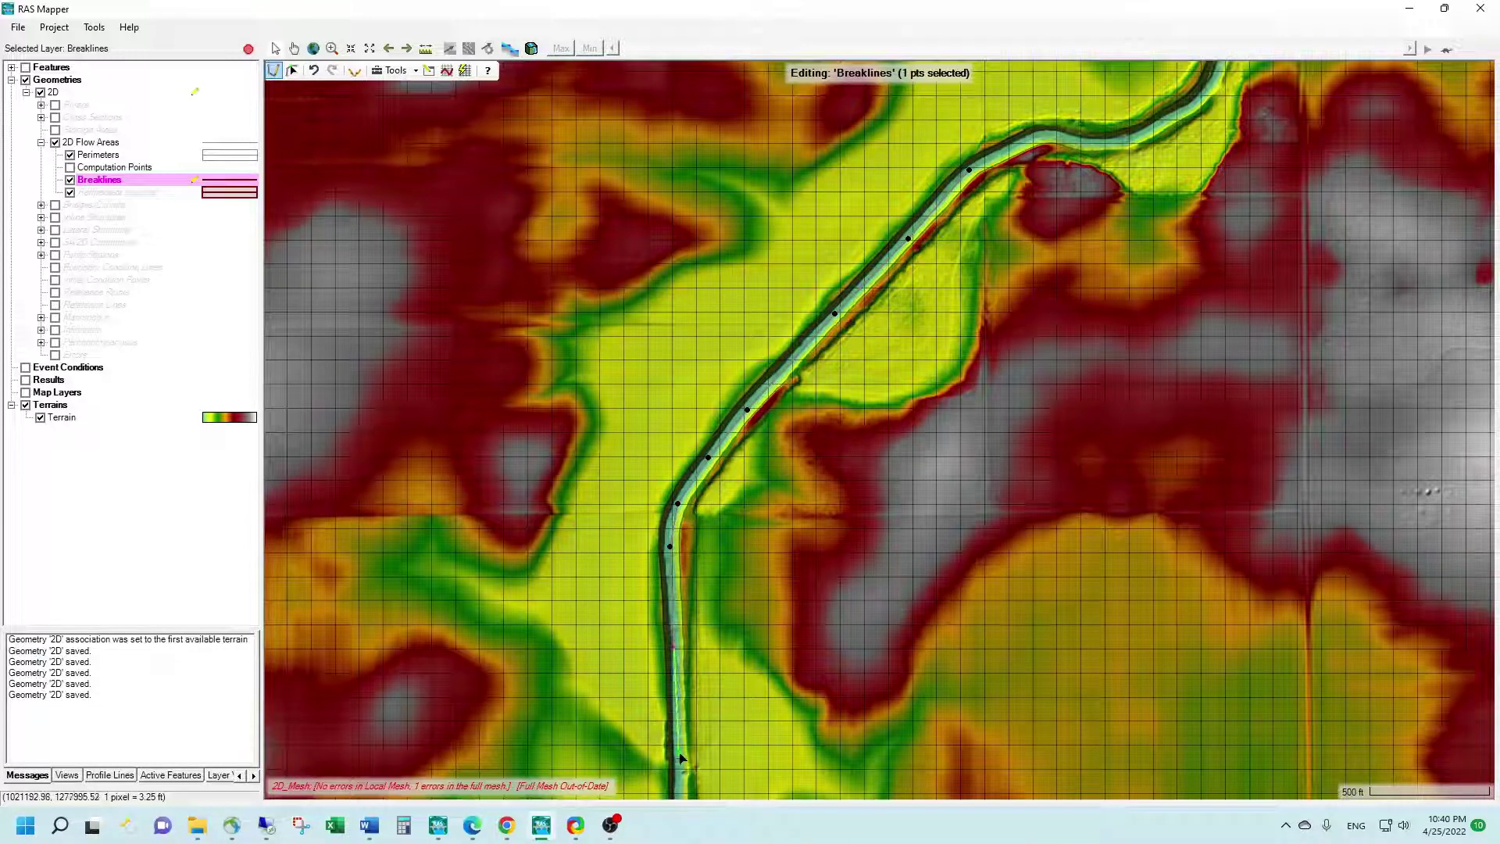
pyautogui.doubleClick(680, 775)
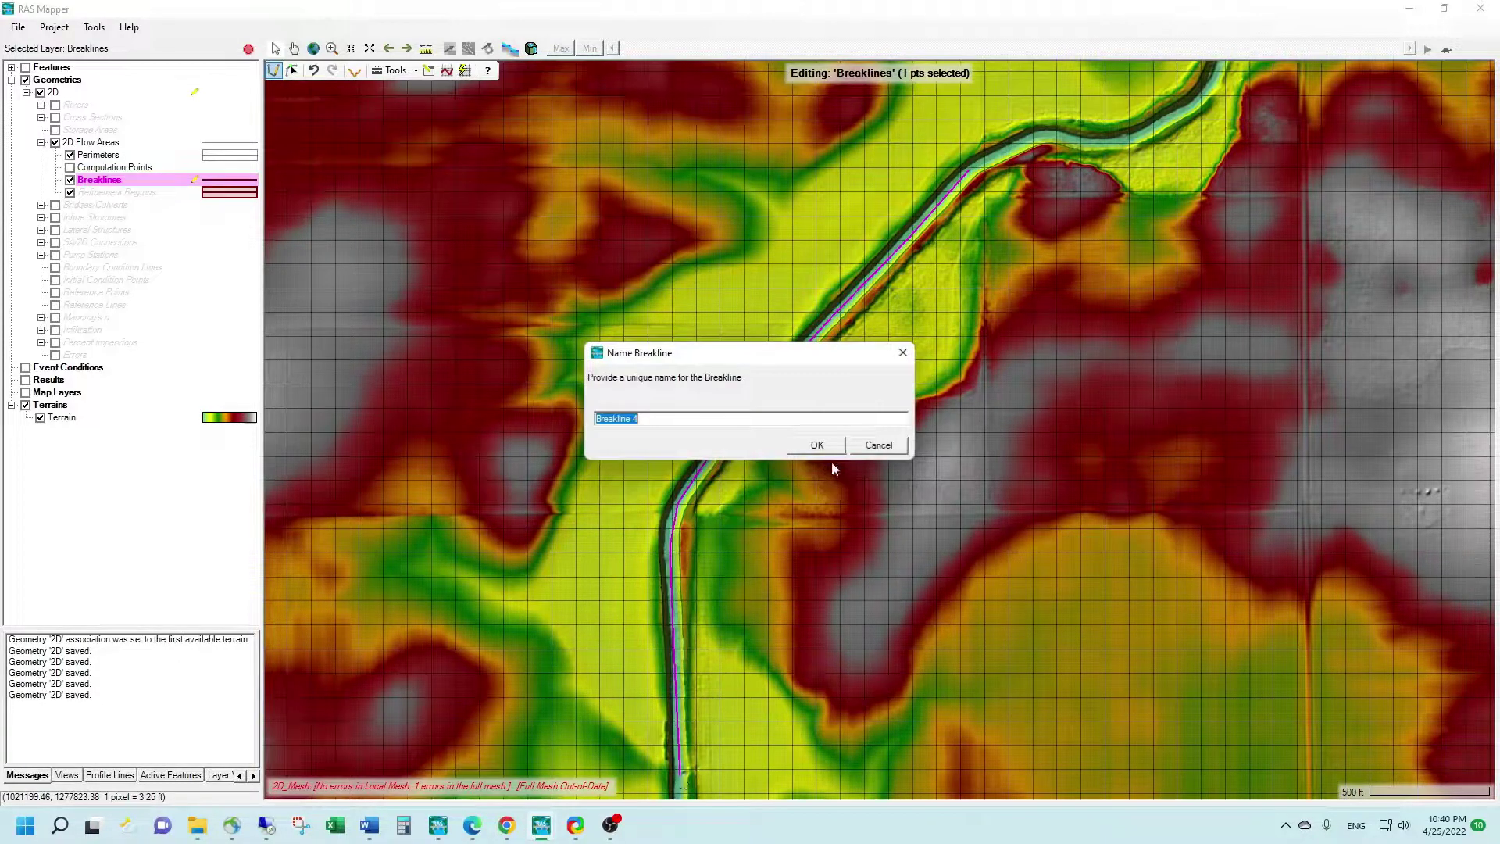
pyautogui.write('C')
pyautogui.click(818, 446)
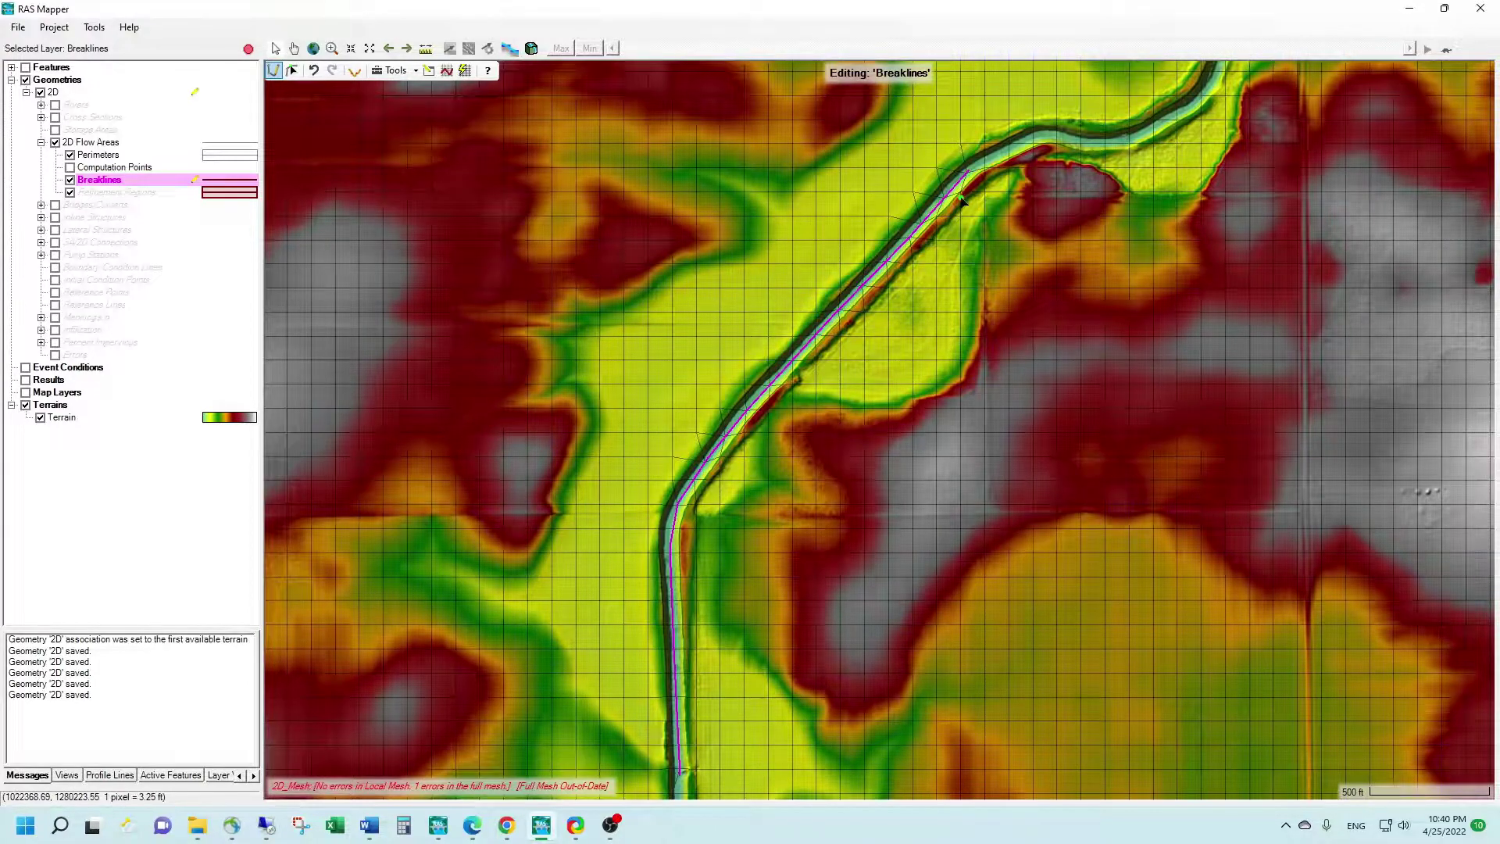
# Trace a breakline along the river's eastern bank up to the upper bend and name it Left Bank
pyautogui.scroll(3, 962, 165)
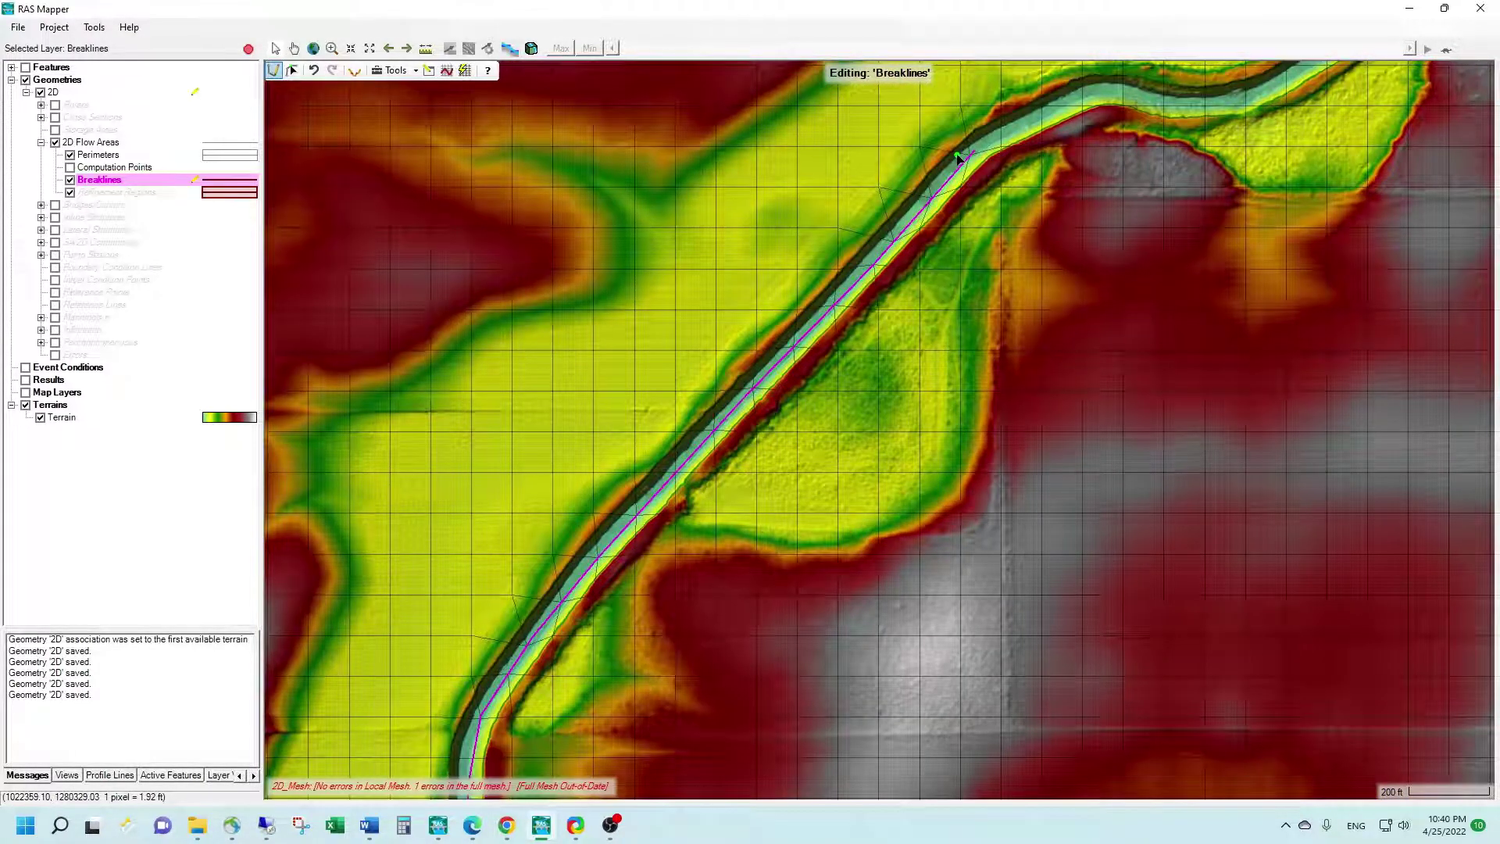
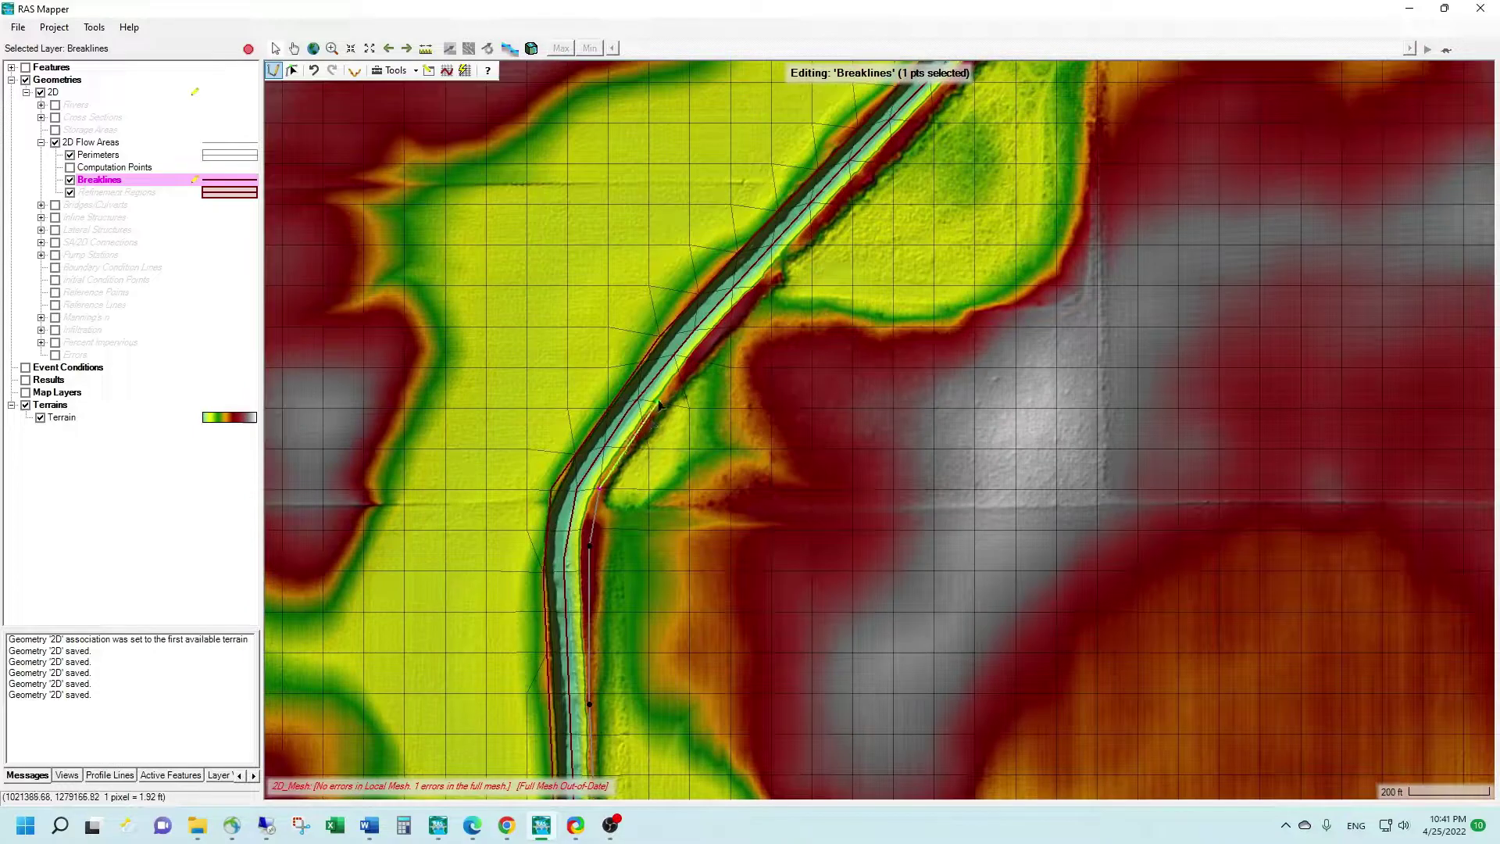
pyautogui.click(650, 420)
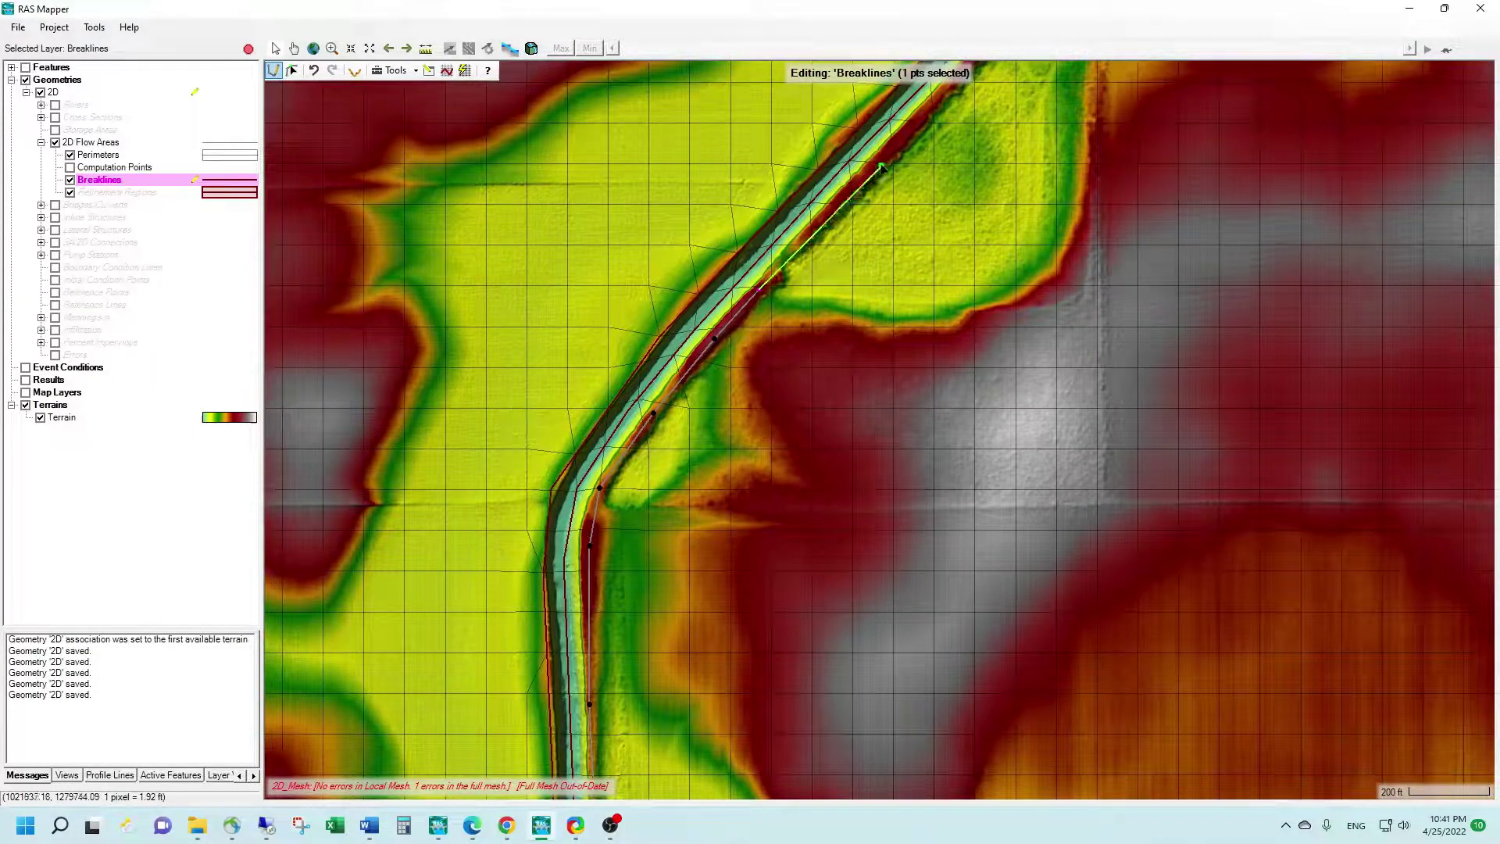
pyautogui.moveTo(911, 154); pyautogui.dragTo(751, 439)
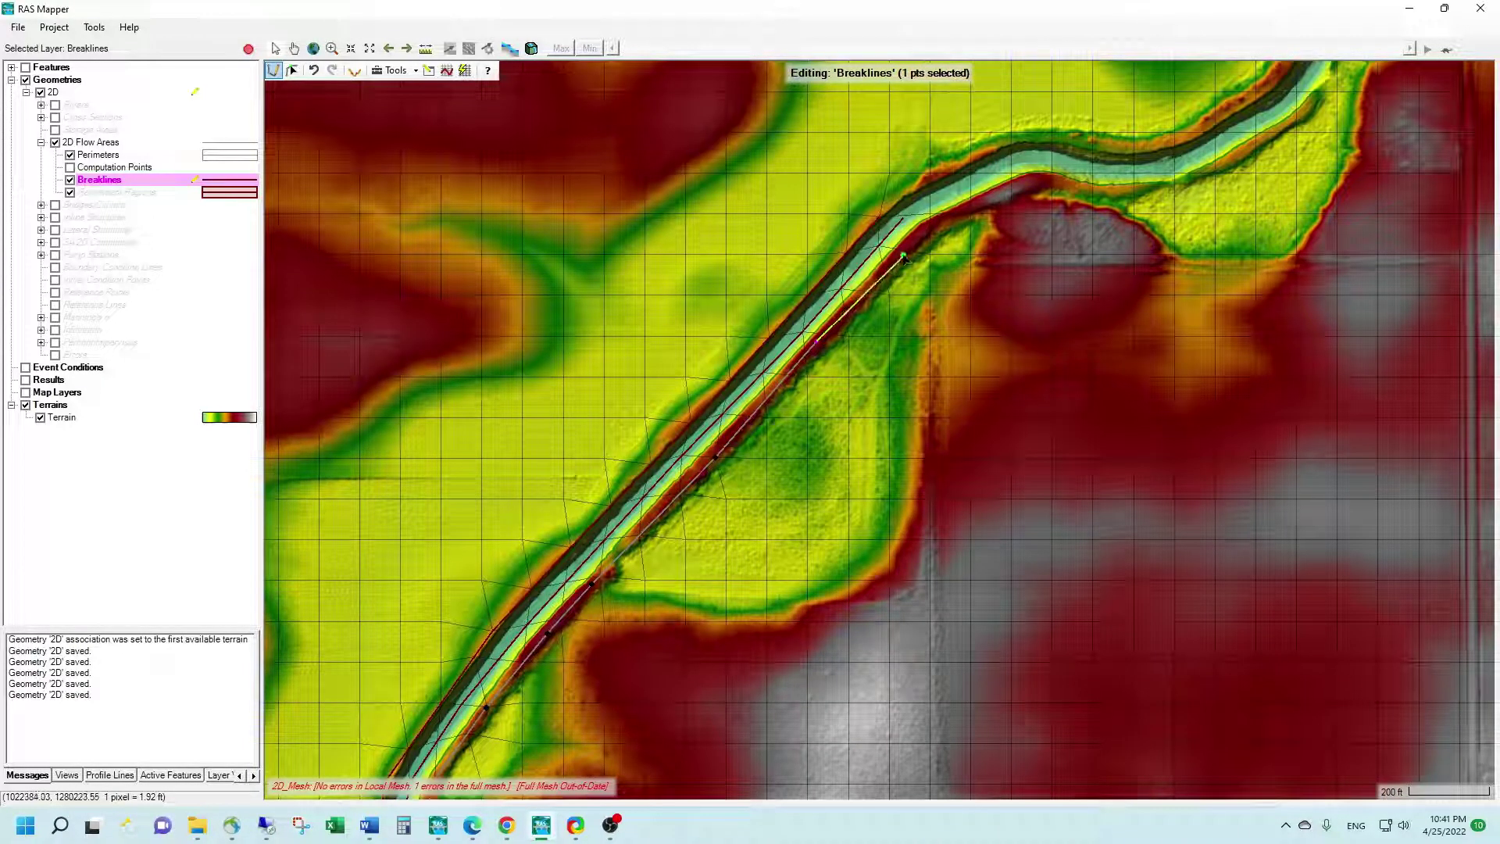
pyautogui.doubleClick(923, 240)
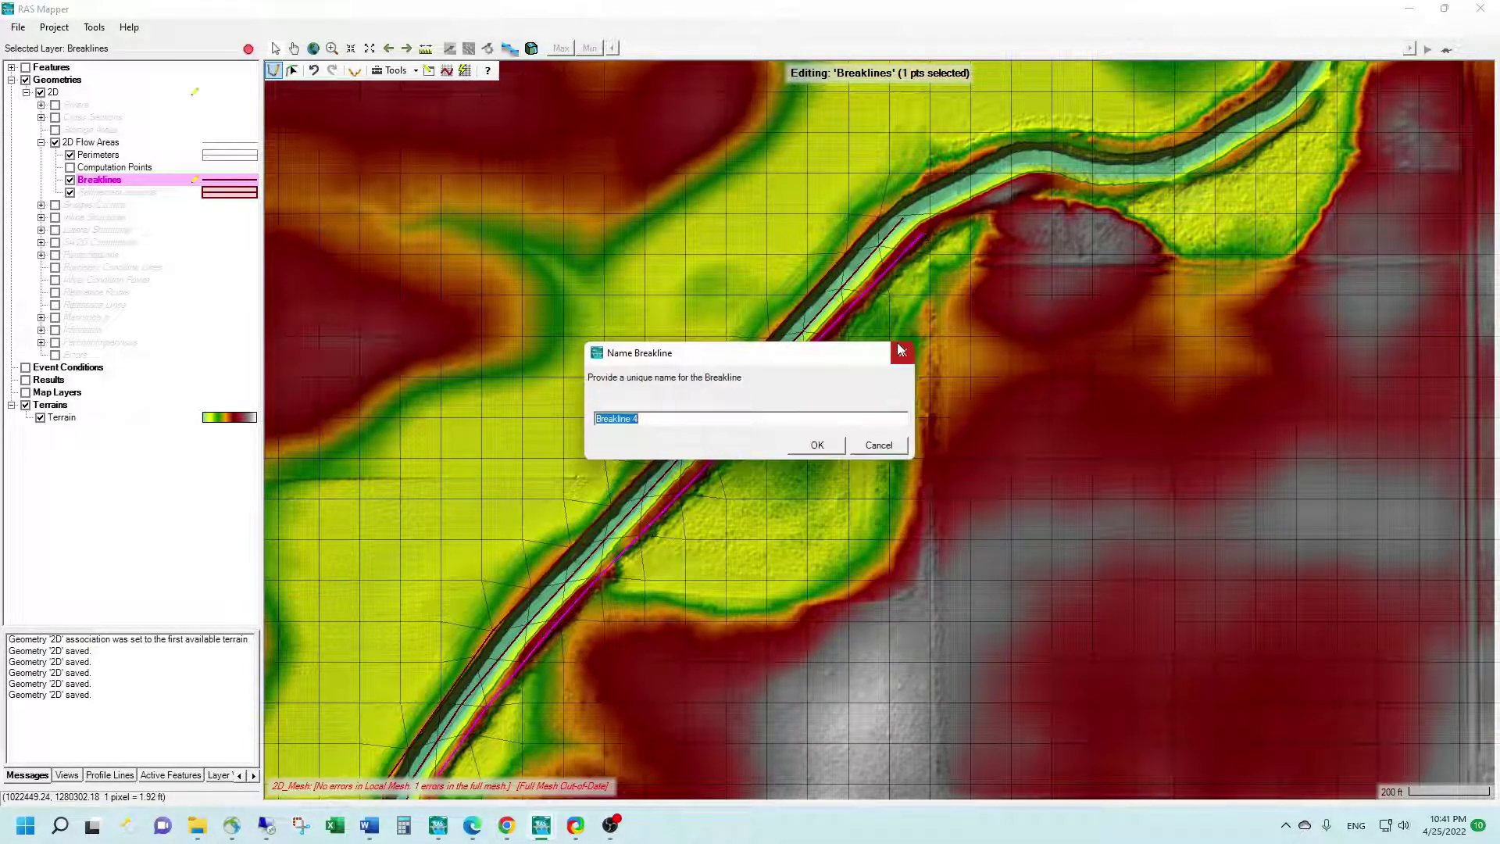
pyautogui.write('Left ')
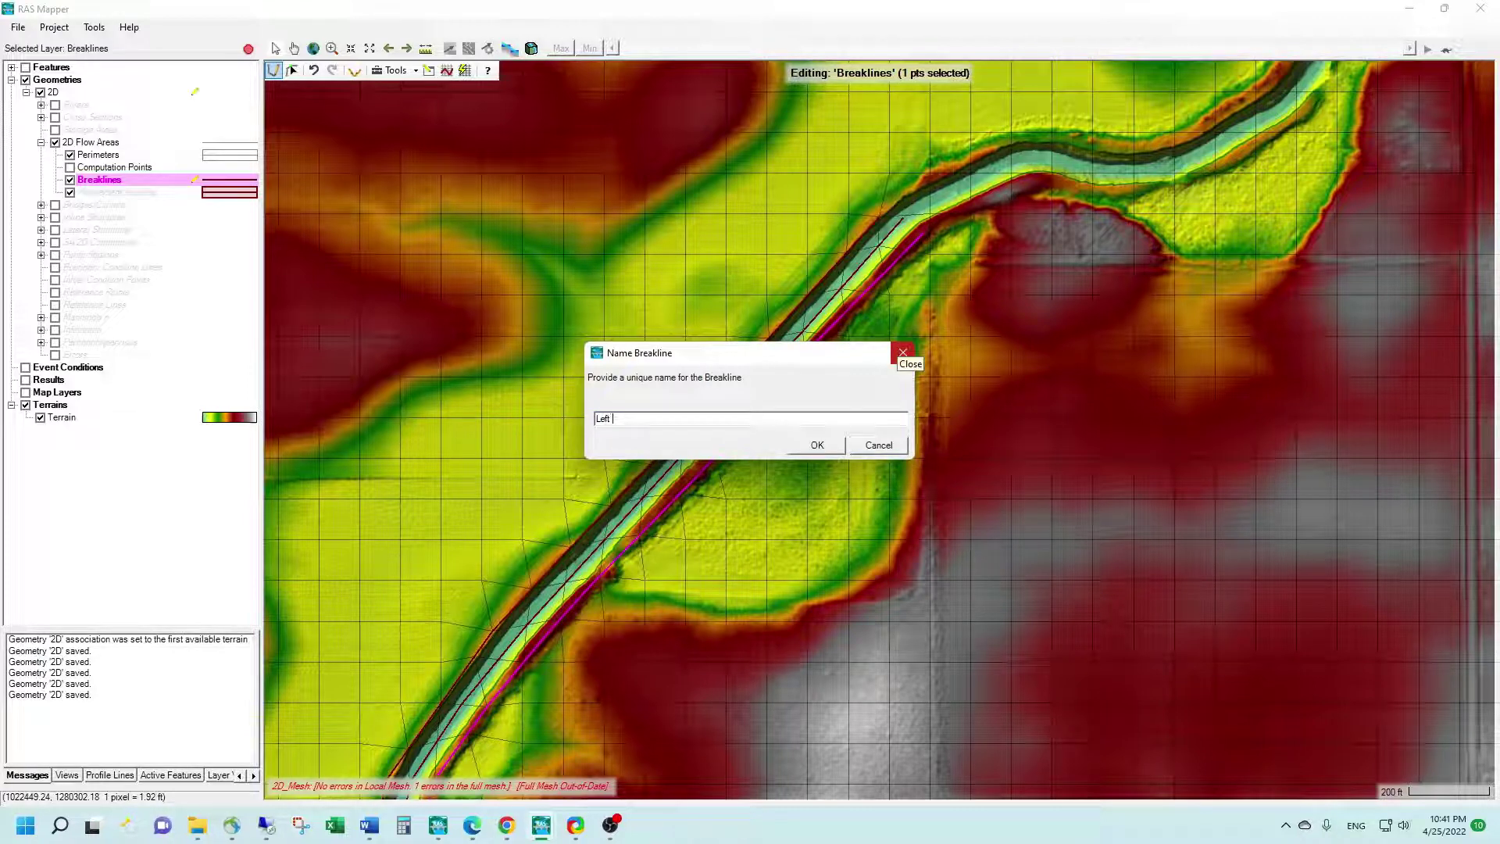
pyautogui.write('Bank')
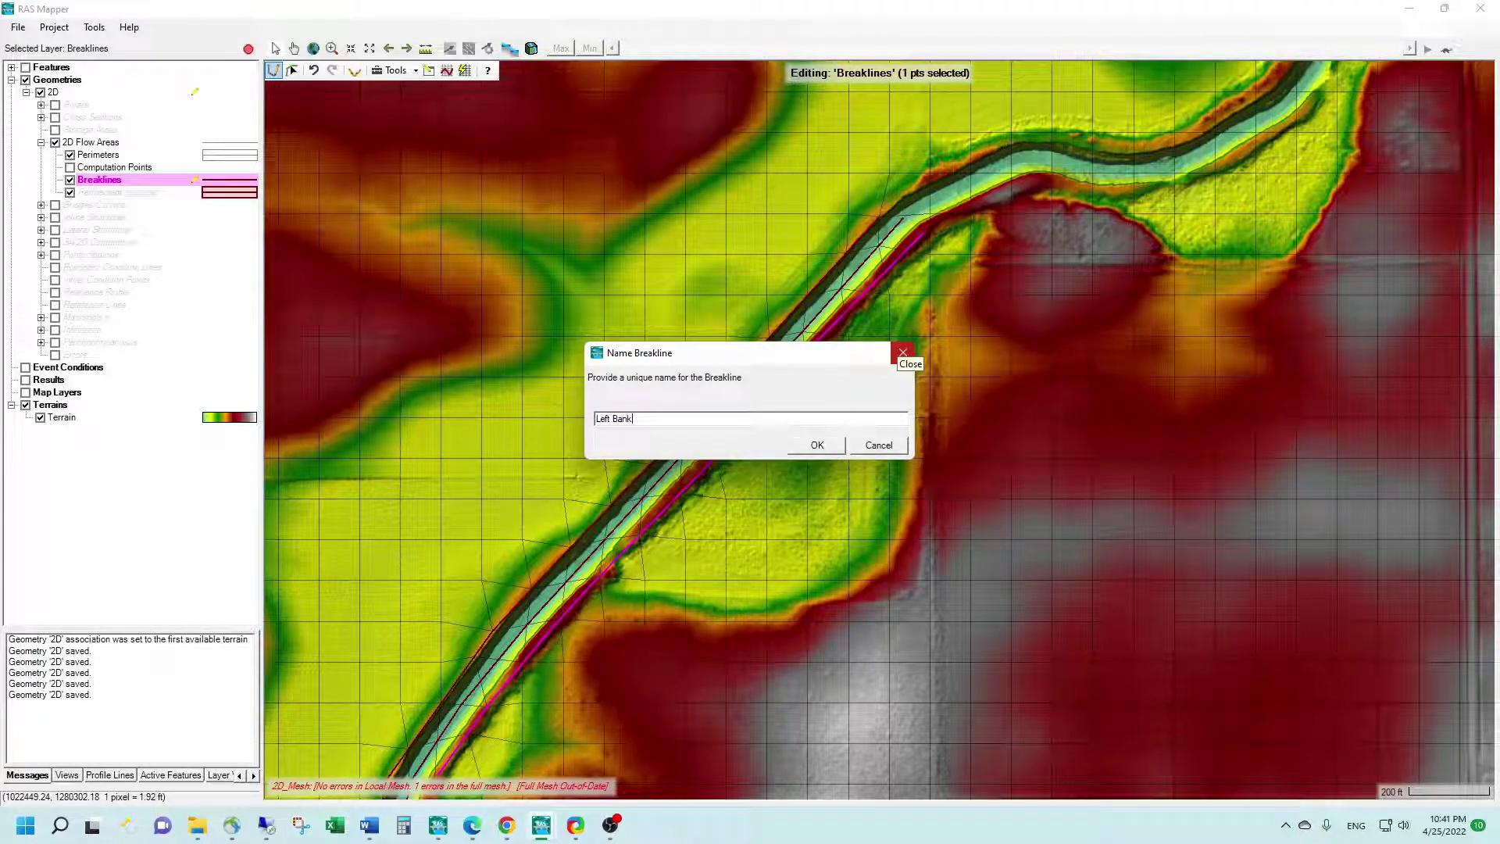
pyautogui.click(834, 443)
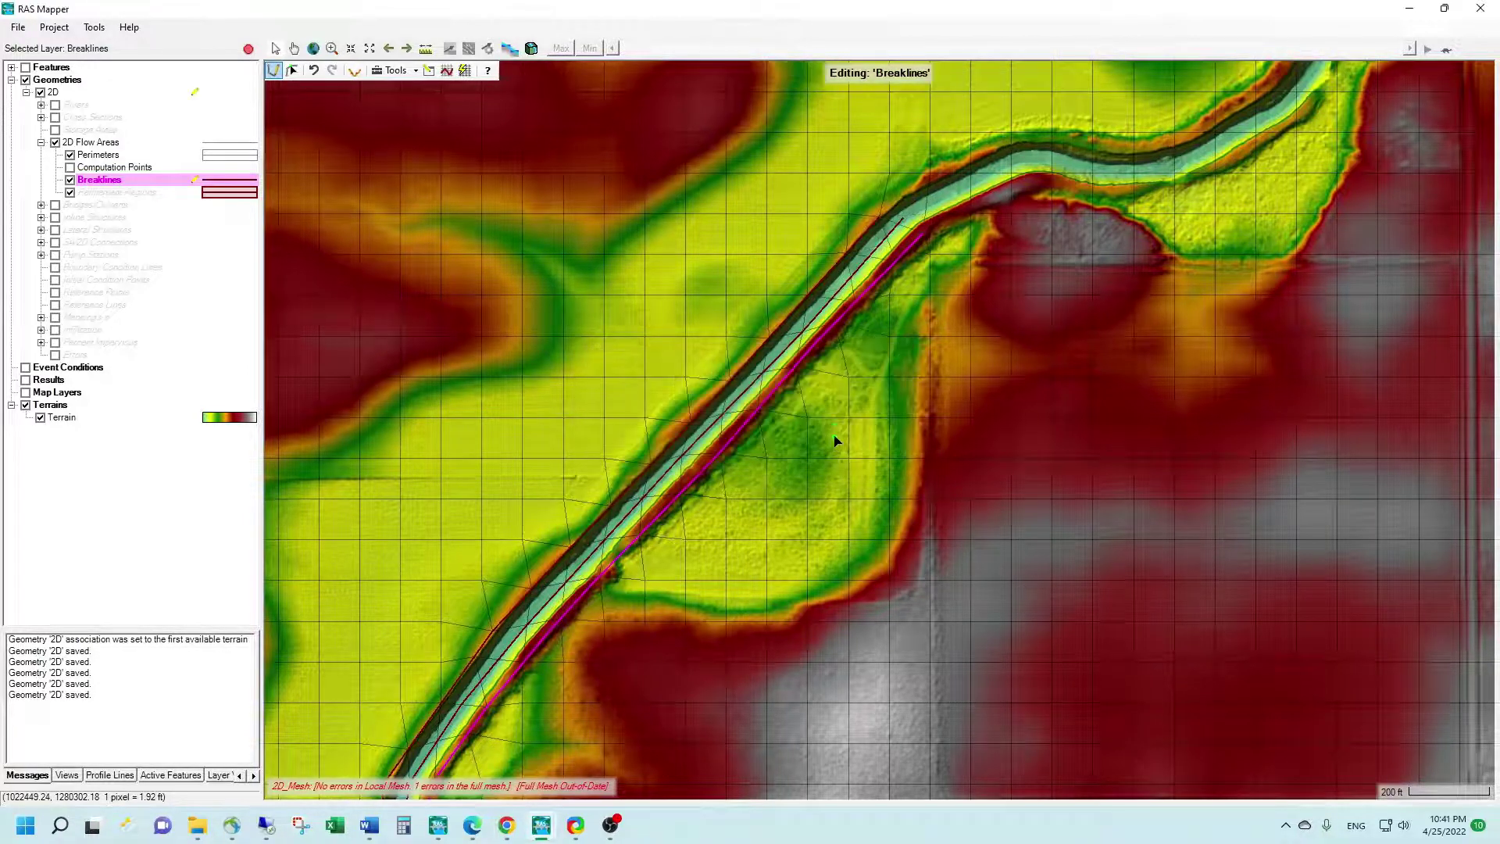
# Set Near Spacing to 25 for the Channel, Right Bank and Left Bank breaklines, and disable Enforce 1 Cell Protection Radius for both banks
pyautogui.rightClick(114, 185)
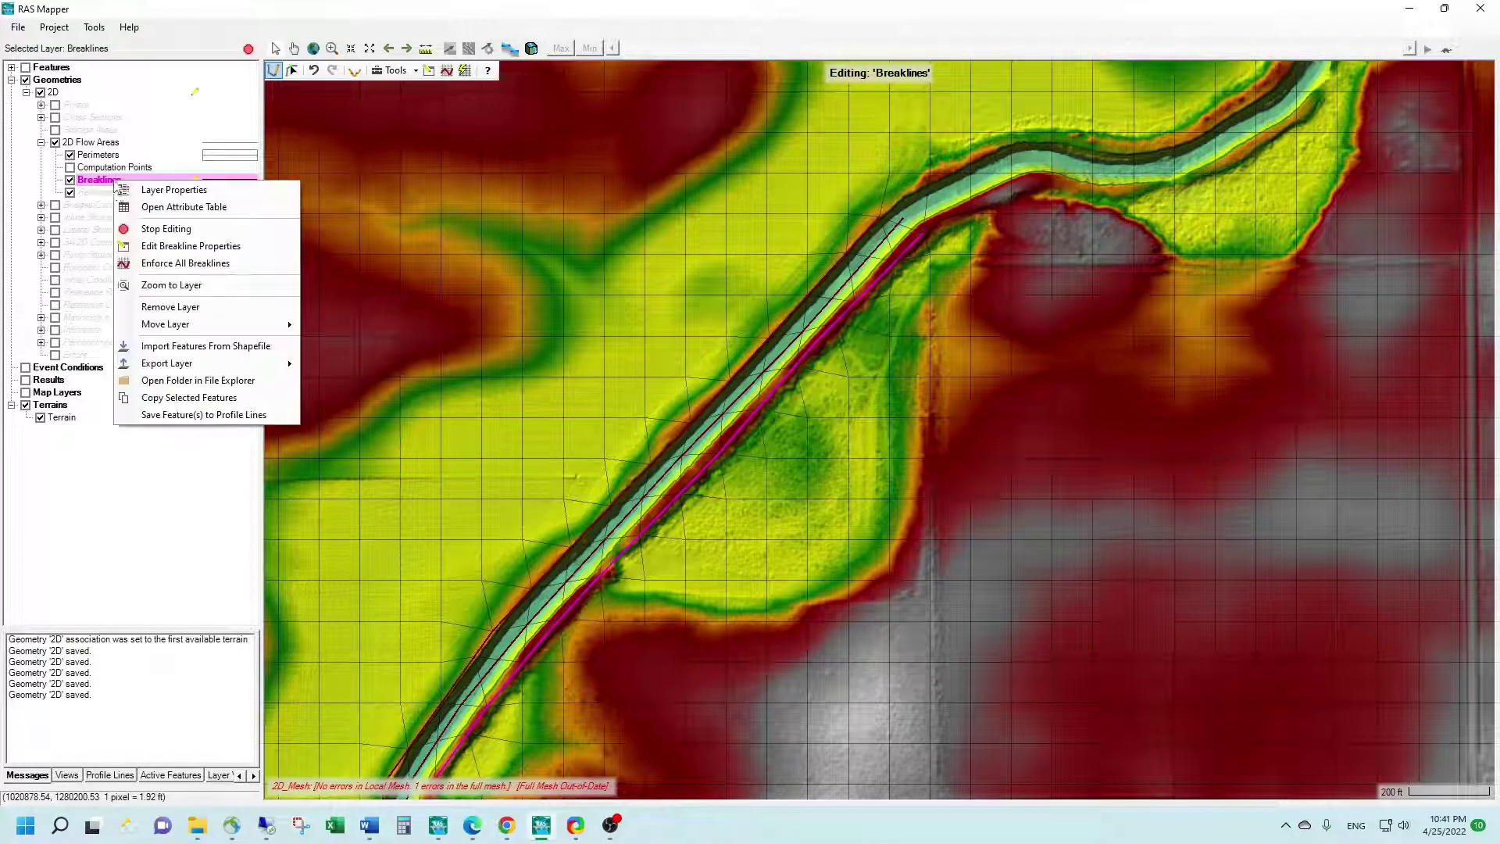
pyautogui.click(172, 244)
pyautogui.moveTo(722, 317); pyautogui.dragTo(638, 146)
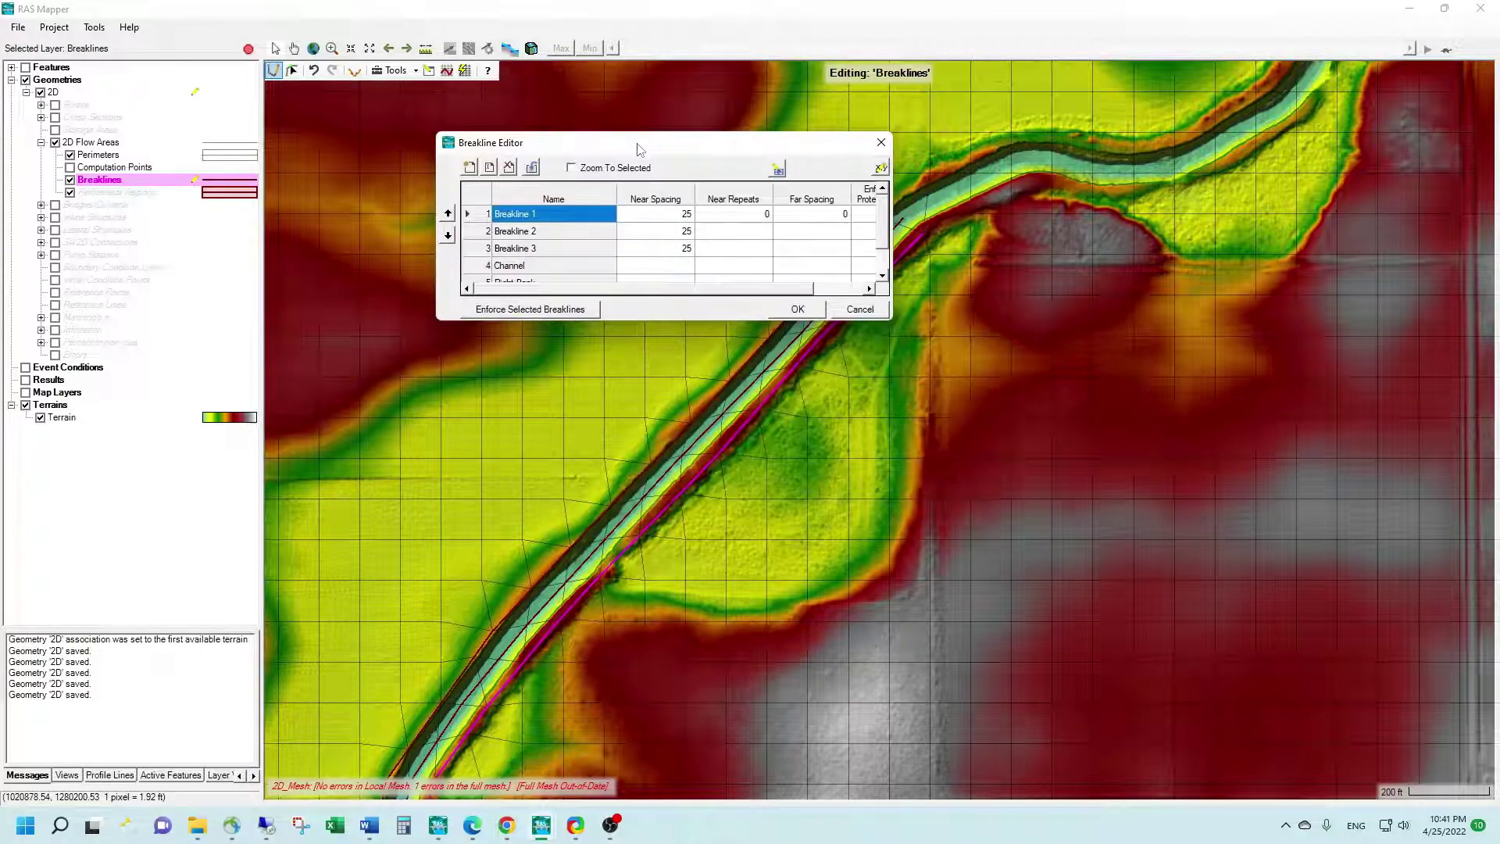
pyautogui.moveTo(889, 318); pyautogui.dragTo(967, 425)
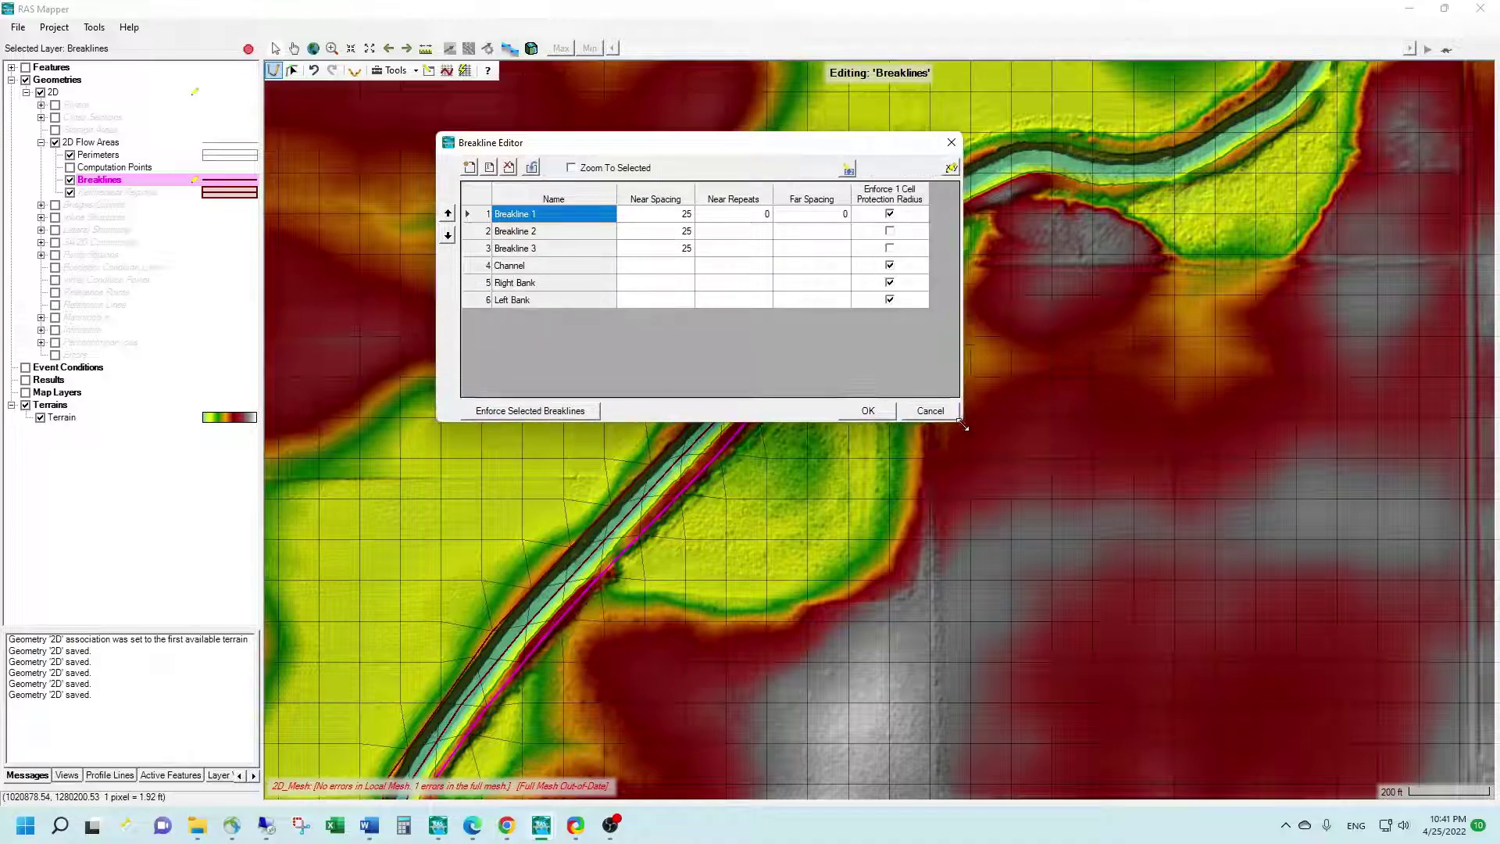
pyautogui.moveTo(737, 152); pyautogui.dragTo(488, 88)
pyautogui.click(513, 223)
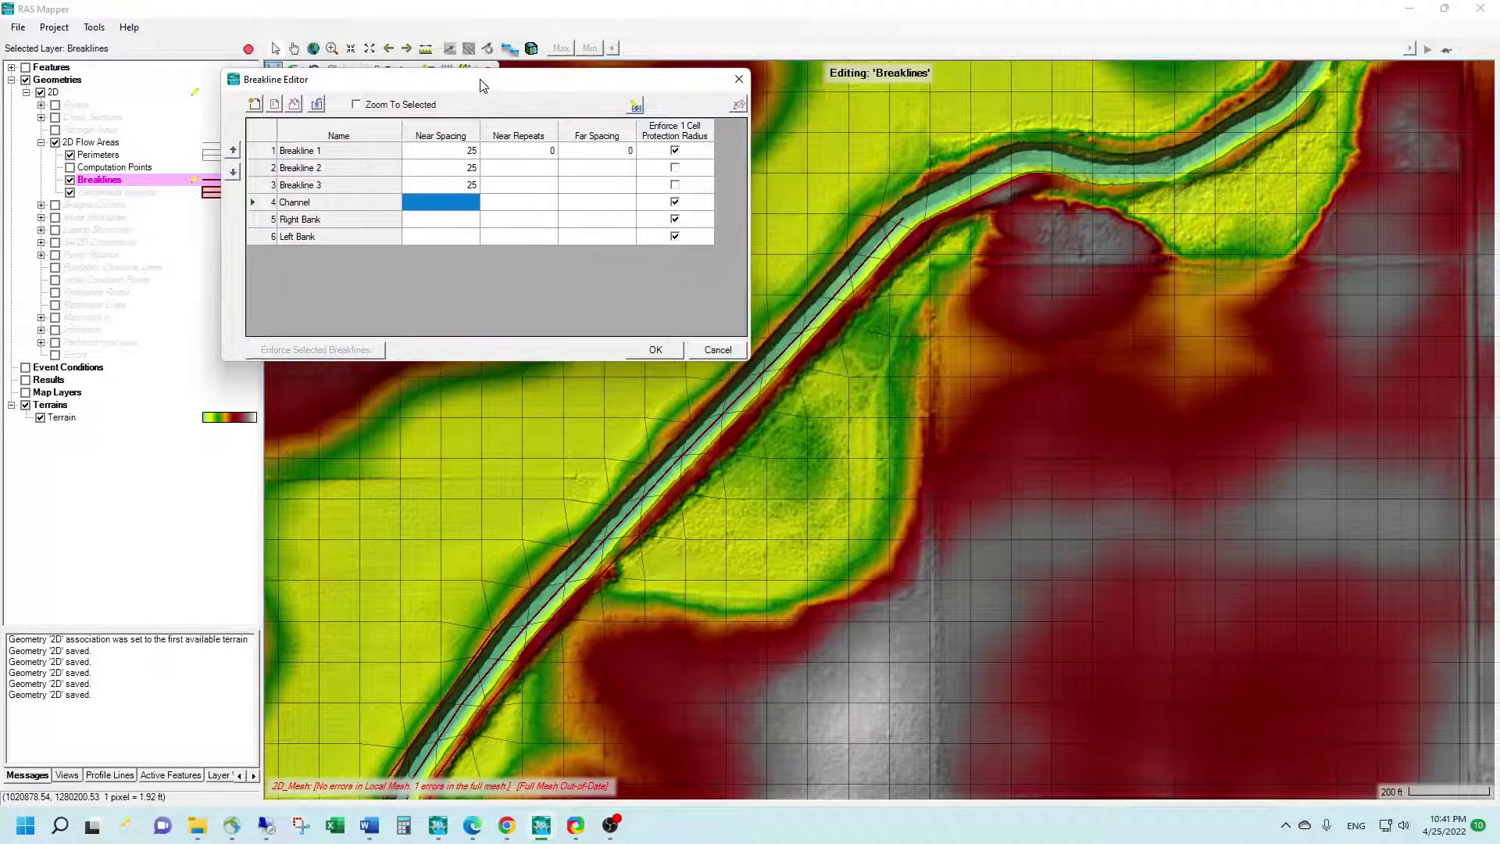
pyautogui.write('25')
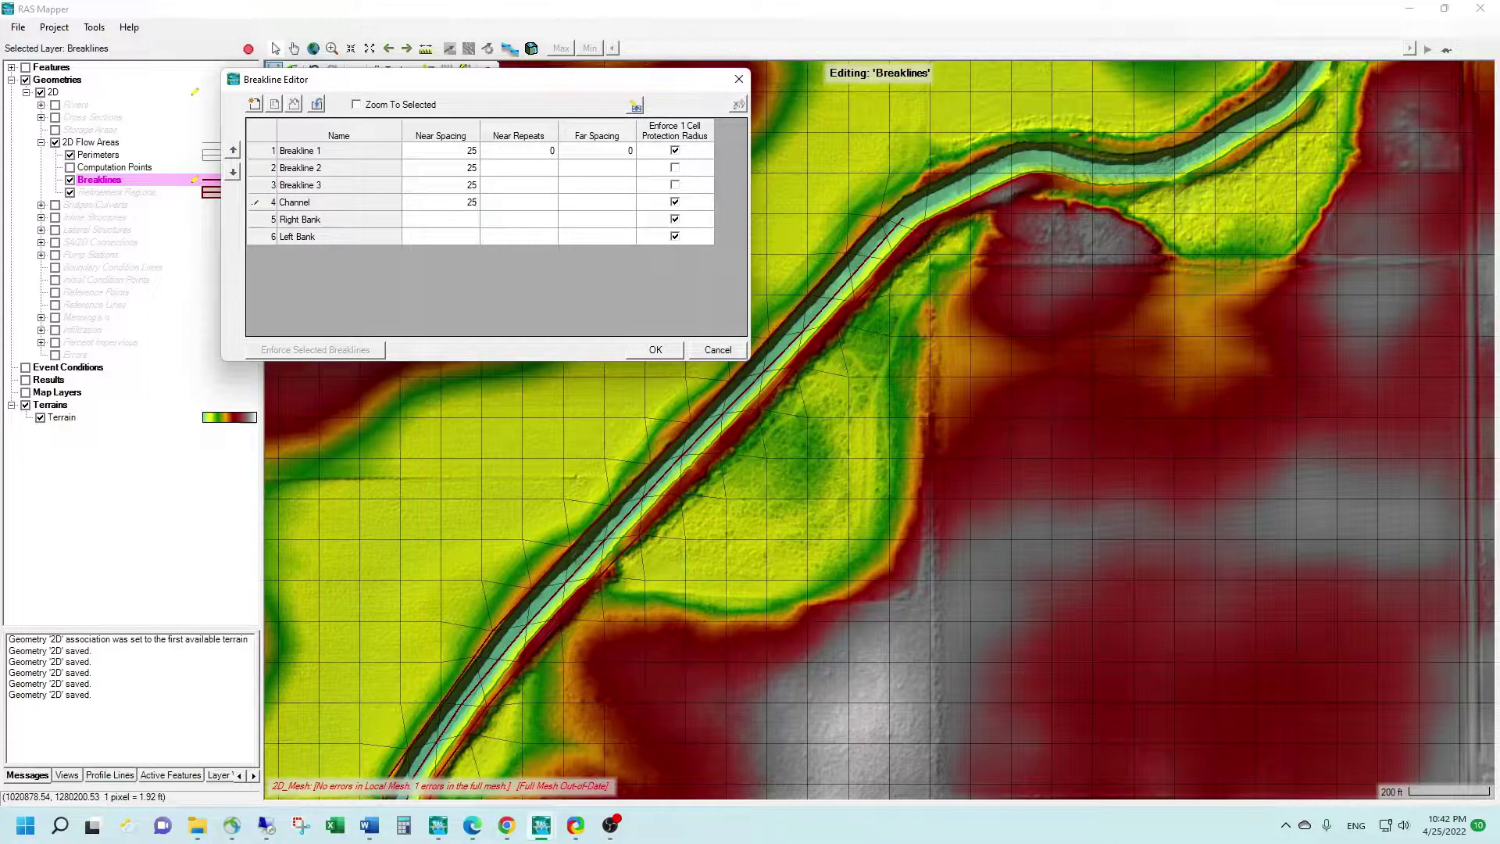
pyautogui.press('Return')
pyautogui.write('25')
pyautogui.press('Return')
pyautogui.write('25')
pyautogui.click(675, 220)
pyautogui.click(675, 236)
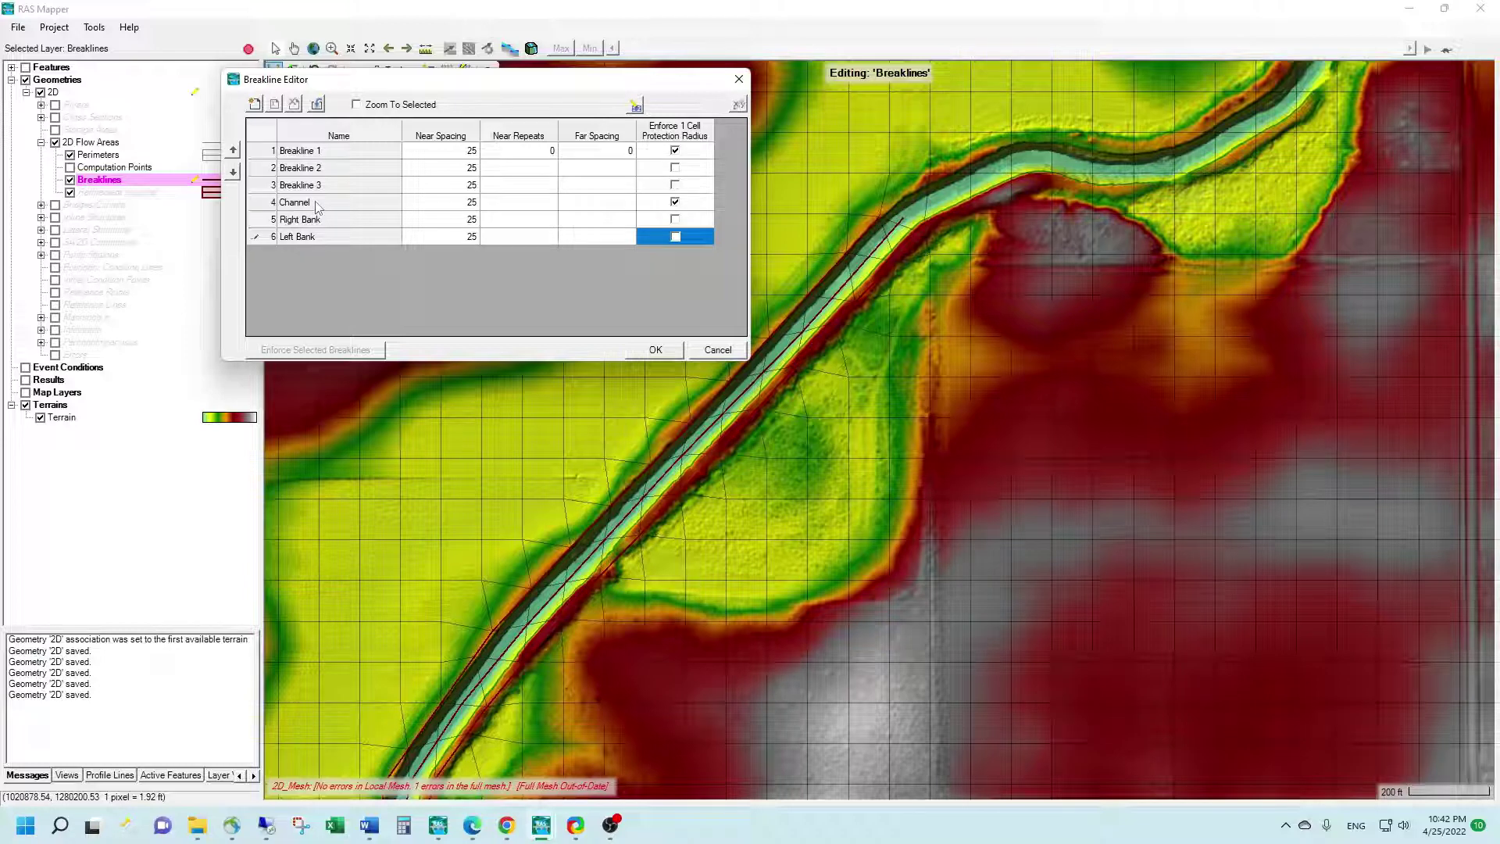
# Enforce the Channel, Right Bank and Left Bank breaklines one at a time in that order, and accept the breakline properties
pyautogui.click(271, 203)
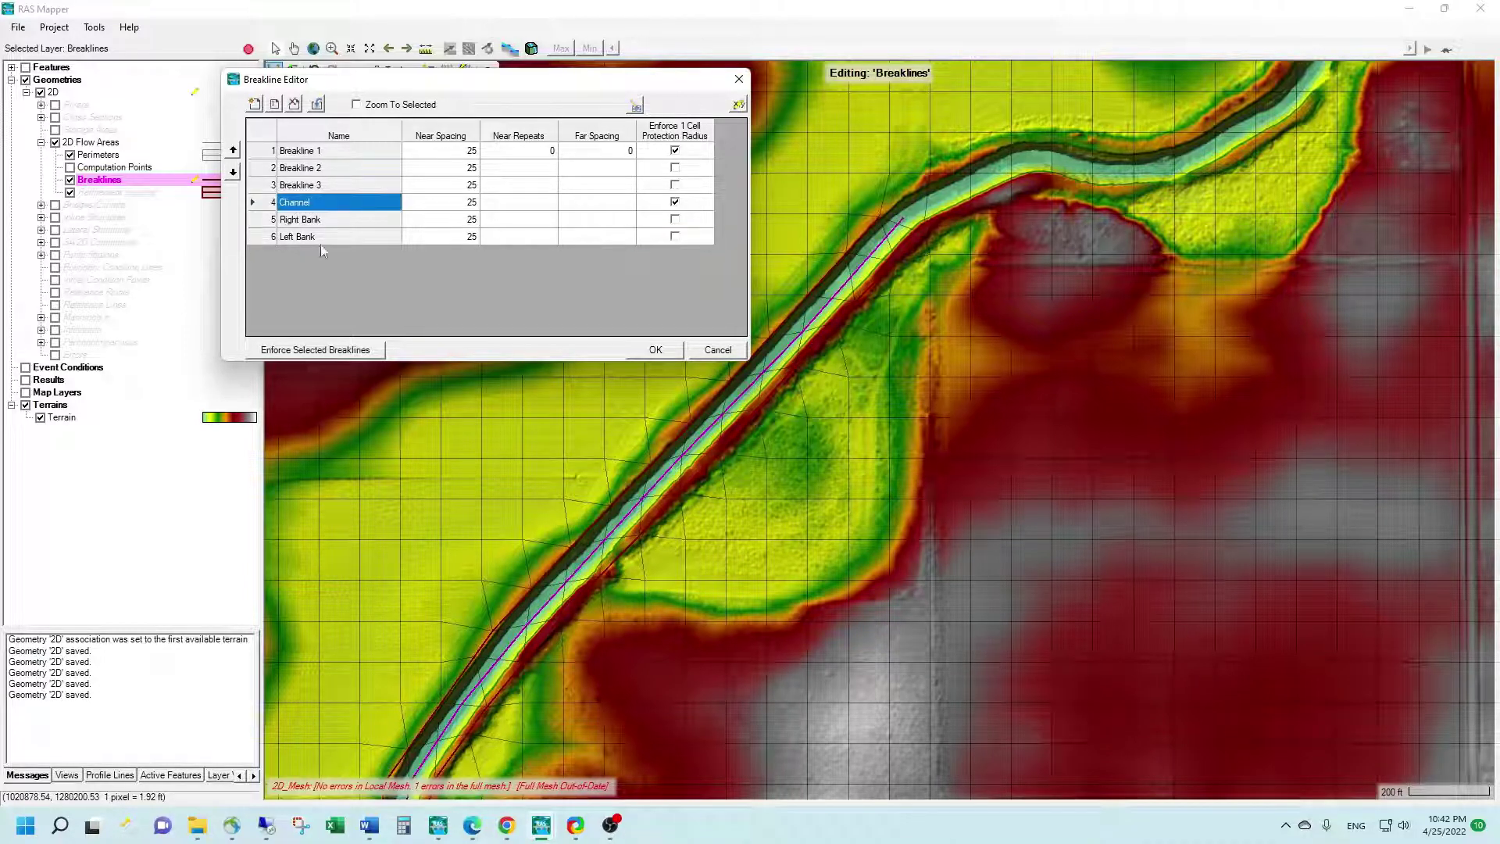
pyautogui.click(317, 350)
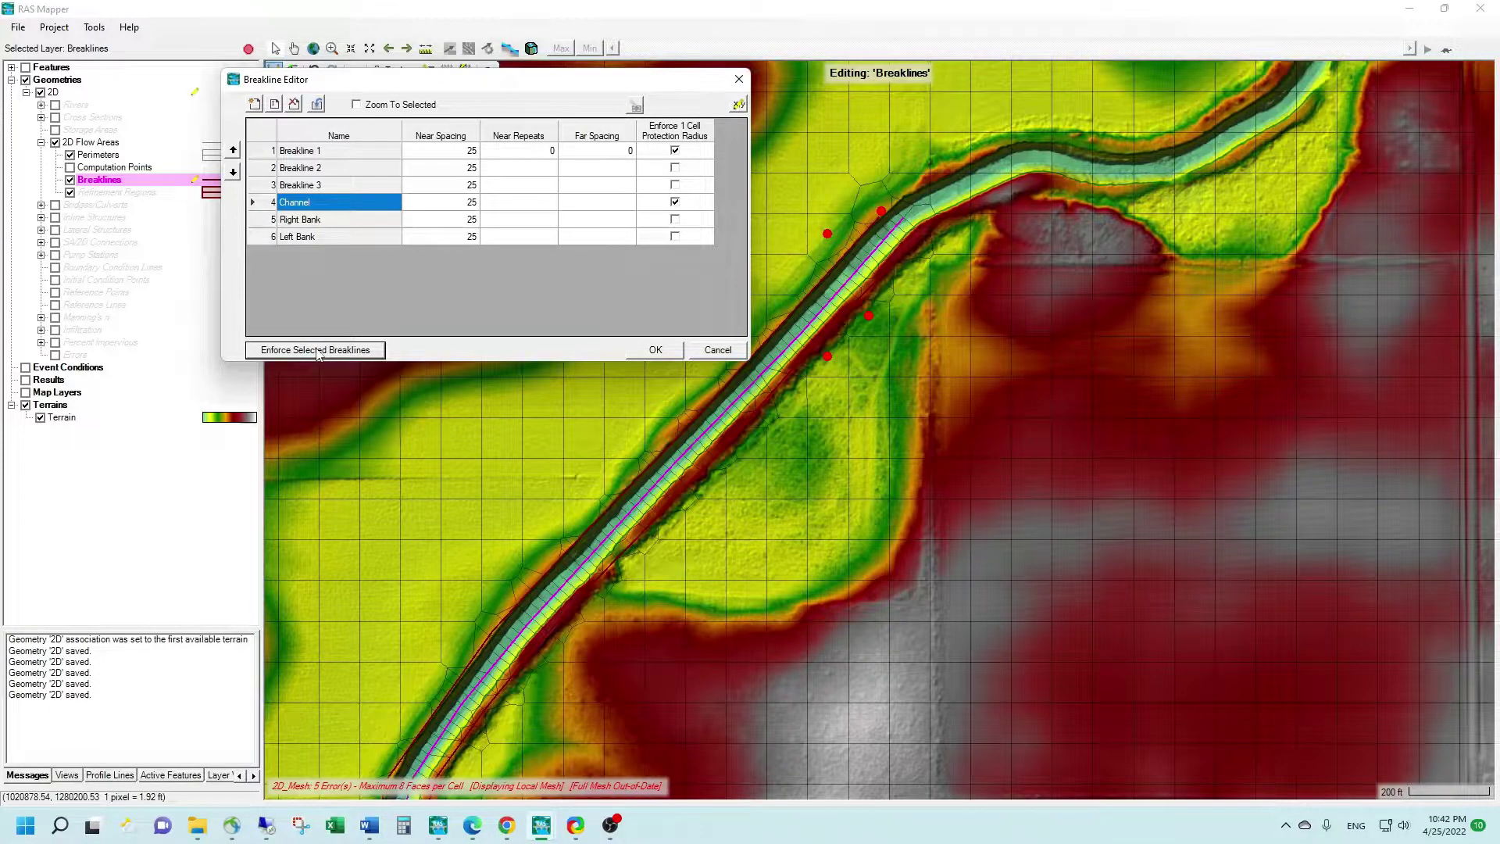
pyautogui.click(341, 220)
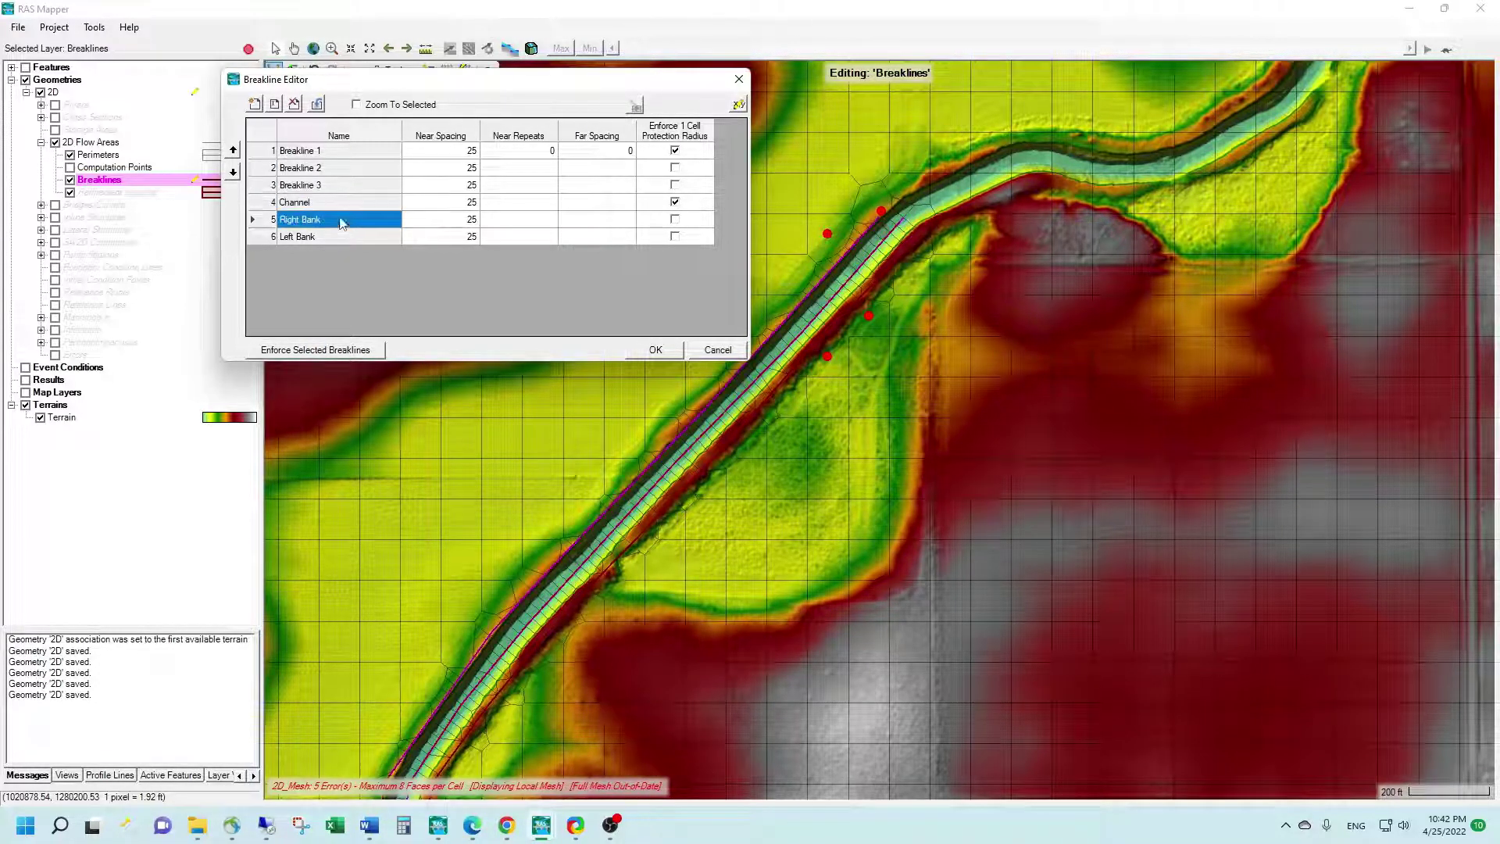
pyautogui.click(305, 350)
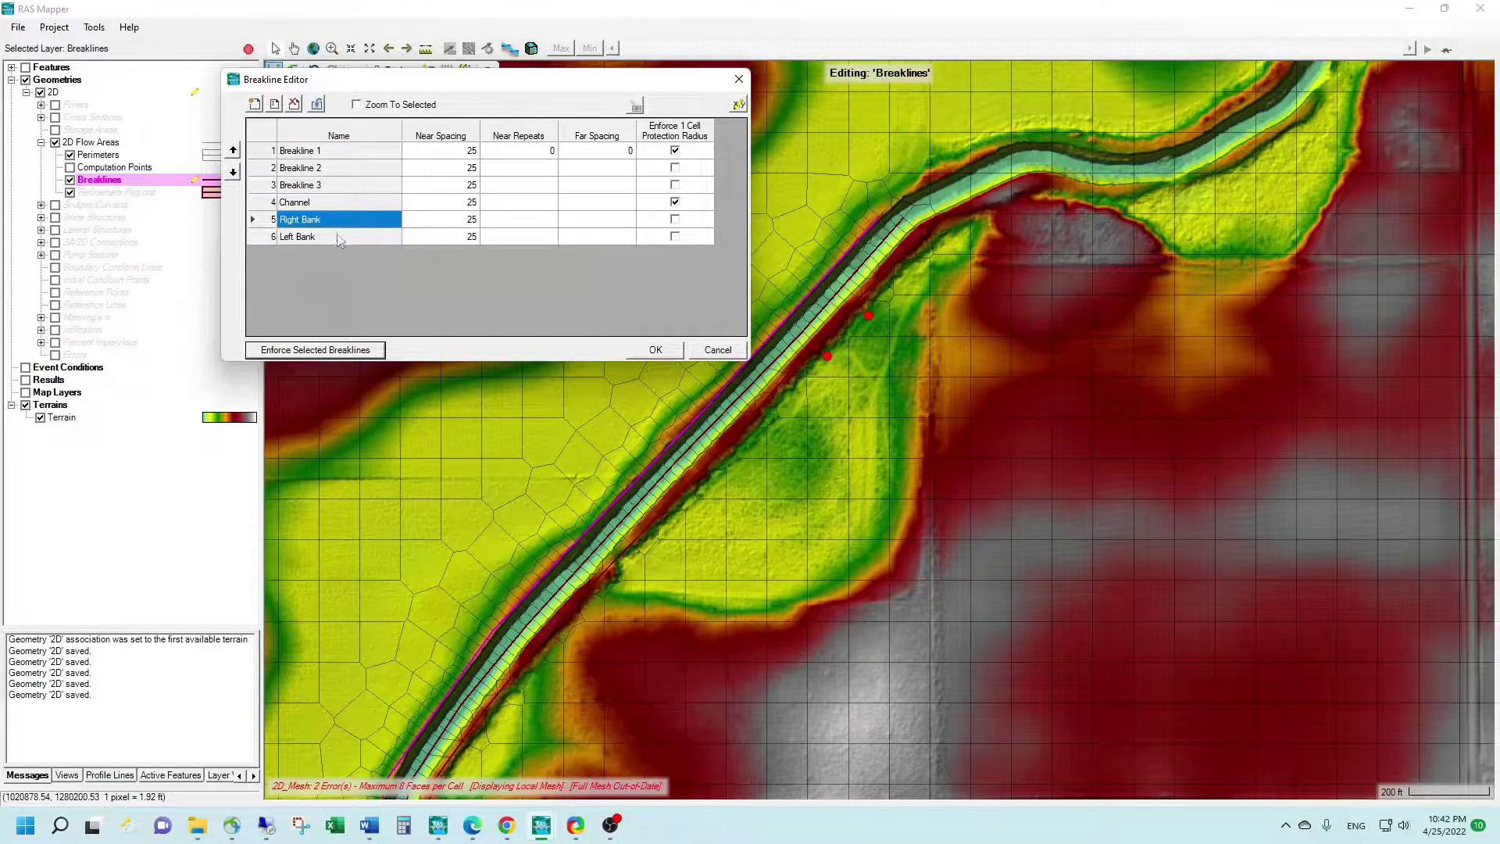
pyautogui.click(336, 234)
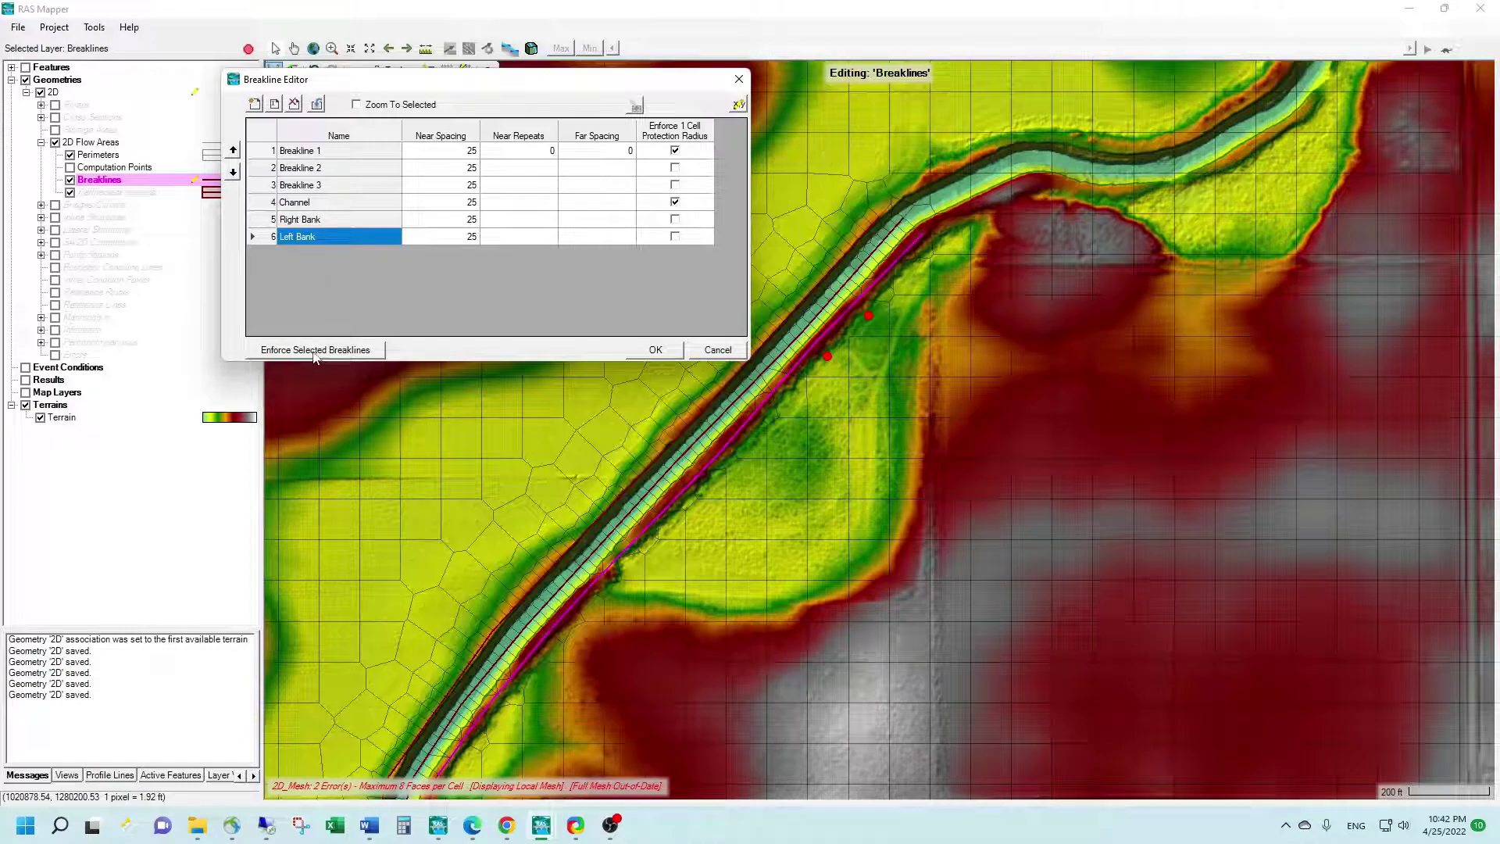
pyautogui.click(316, 353)
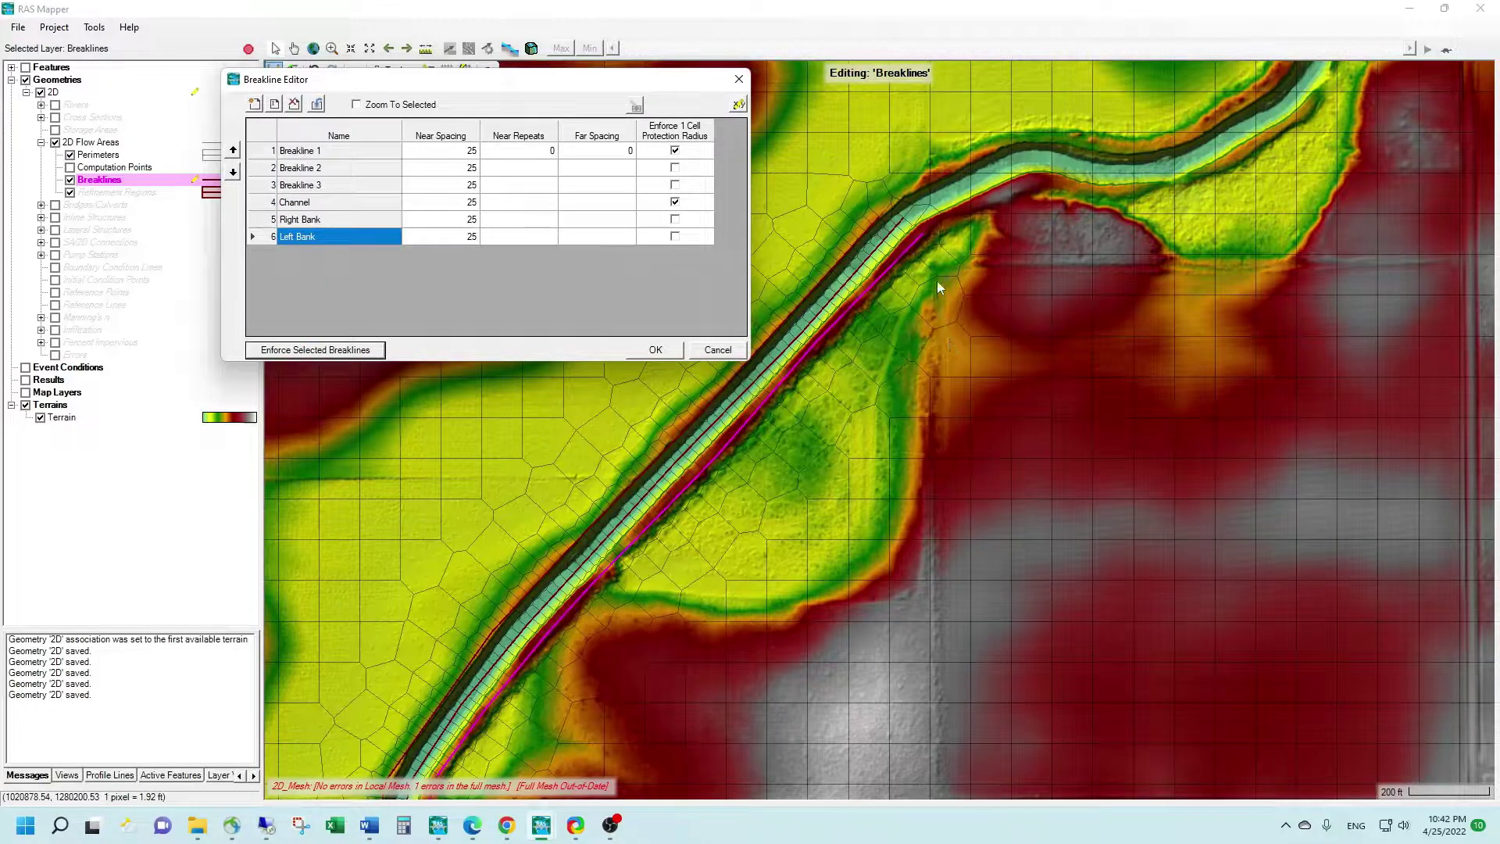
pyautogui.click(668, 351)
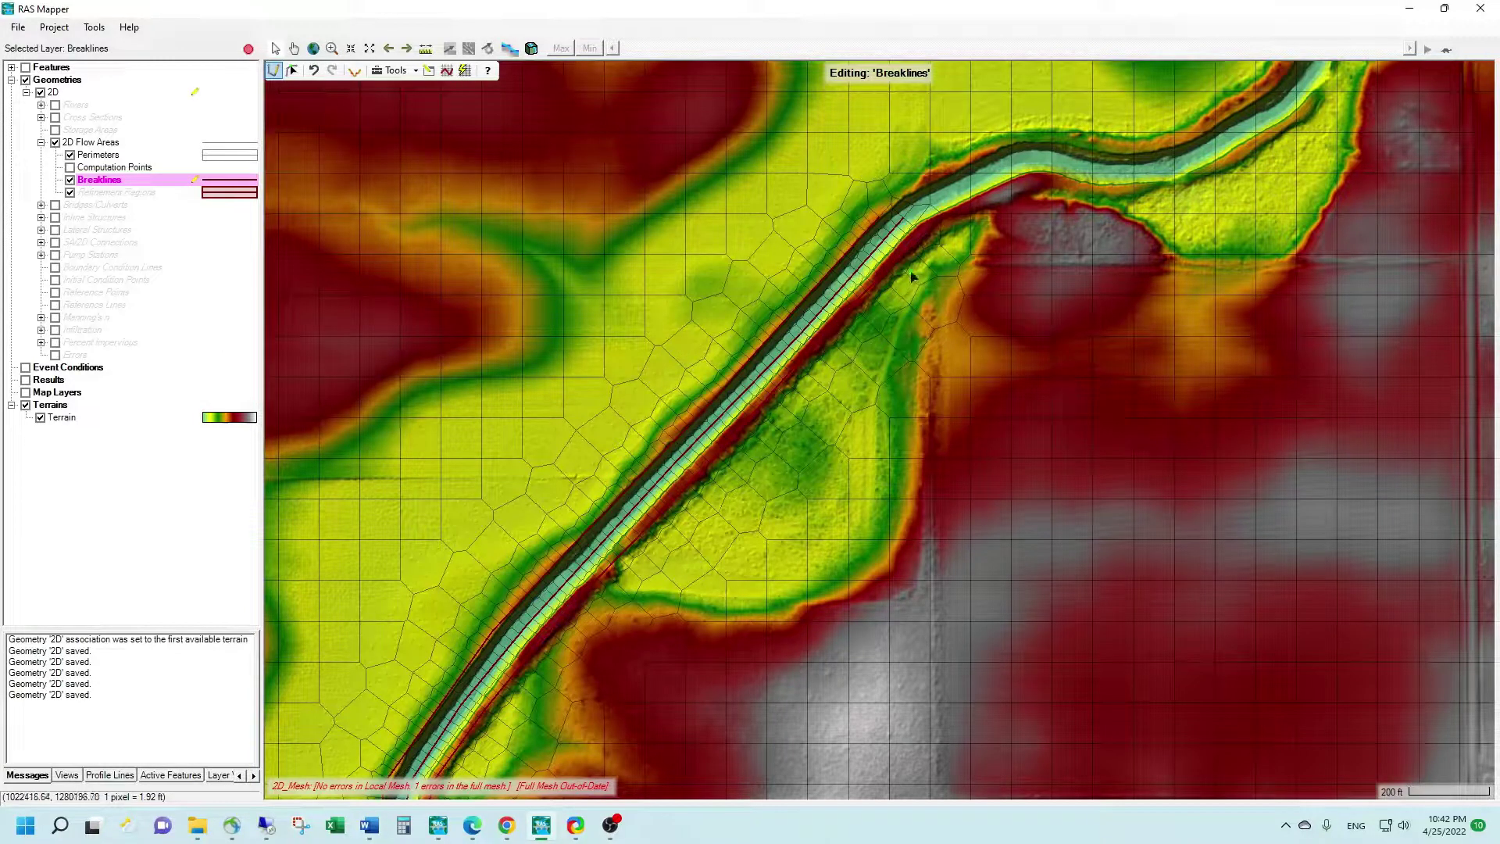
# Make Refinement Regions the edited layer, hide the breaklines, and examine the channel cells from the upper bend down to the breaklines' lower end
pyautogui.scroll(2, 916, 243)
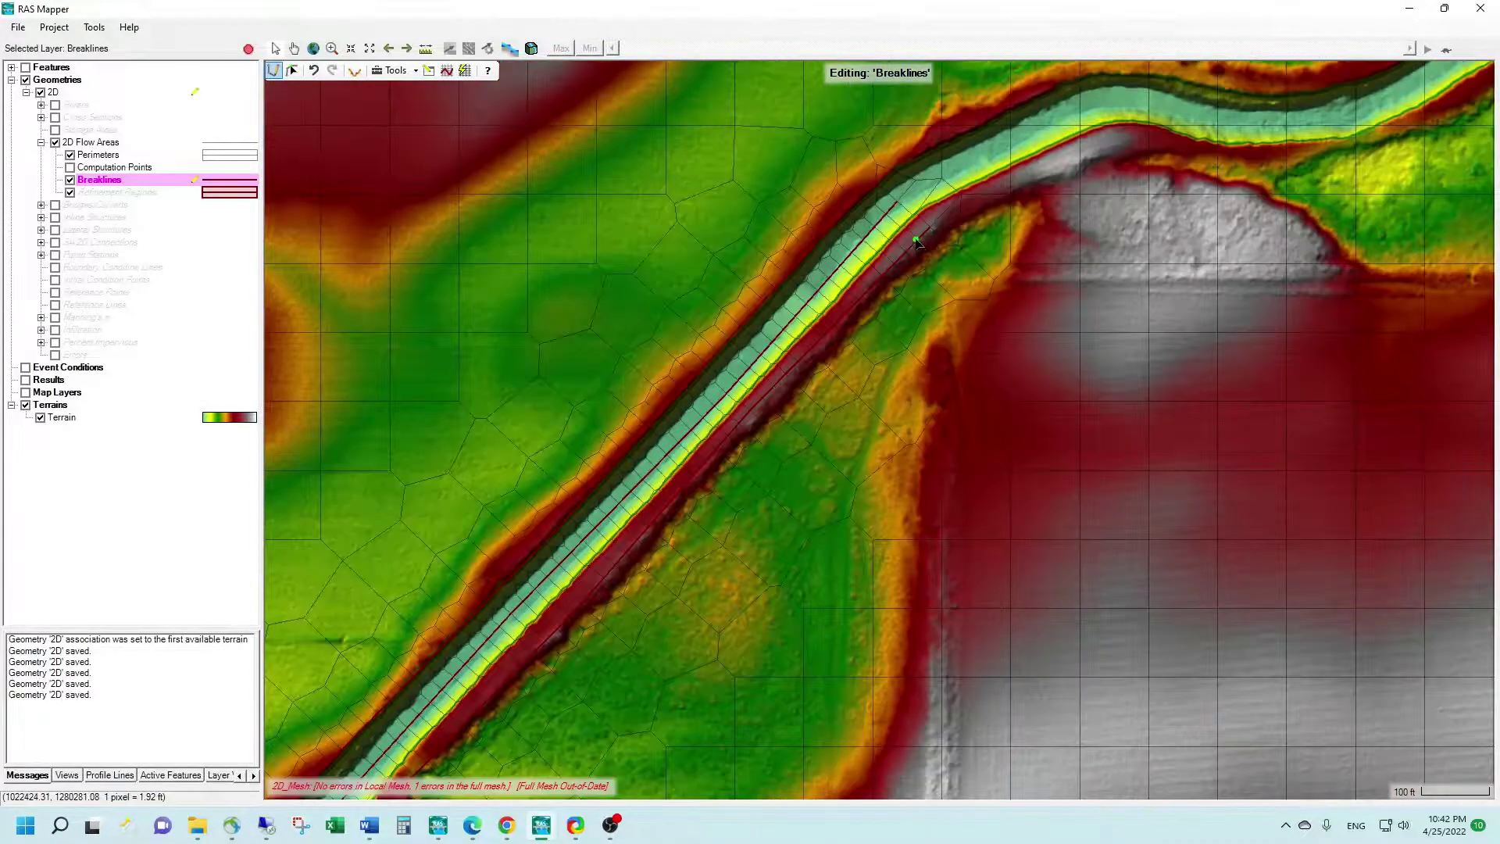
pyautogui.scroll(1, 916, 243)
pyautogui.click(91, 194)
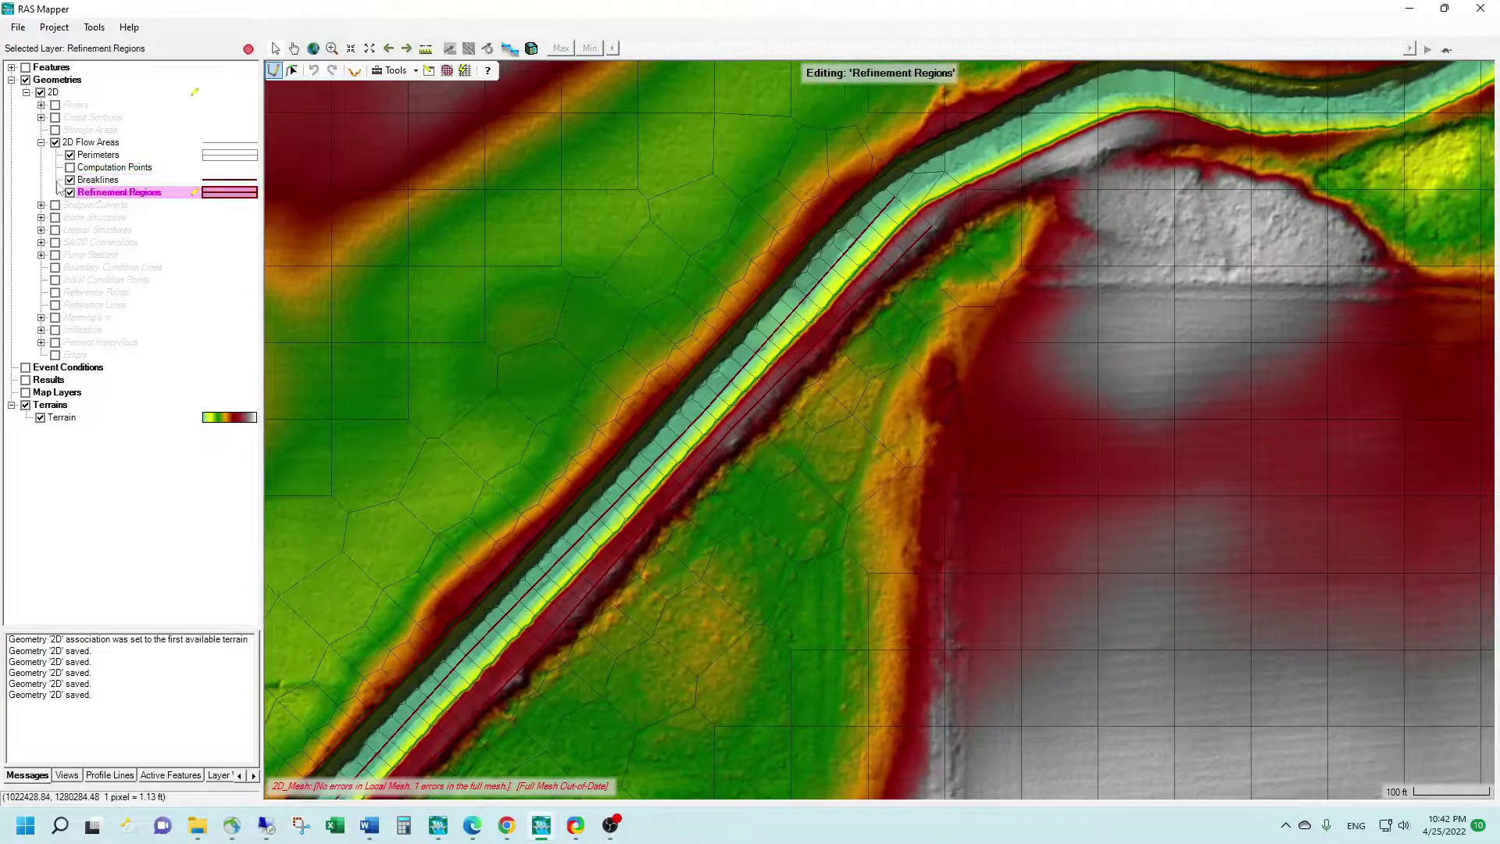
pyautogui.click(70, 180)
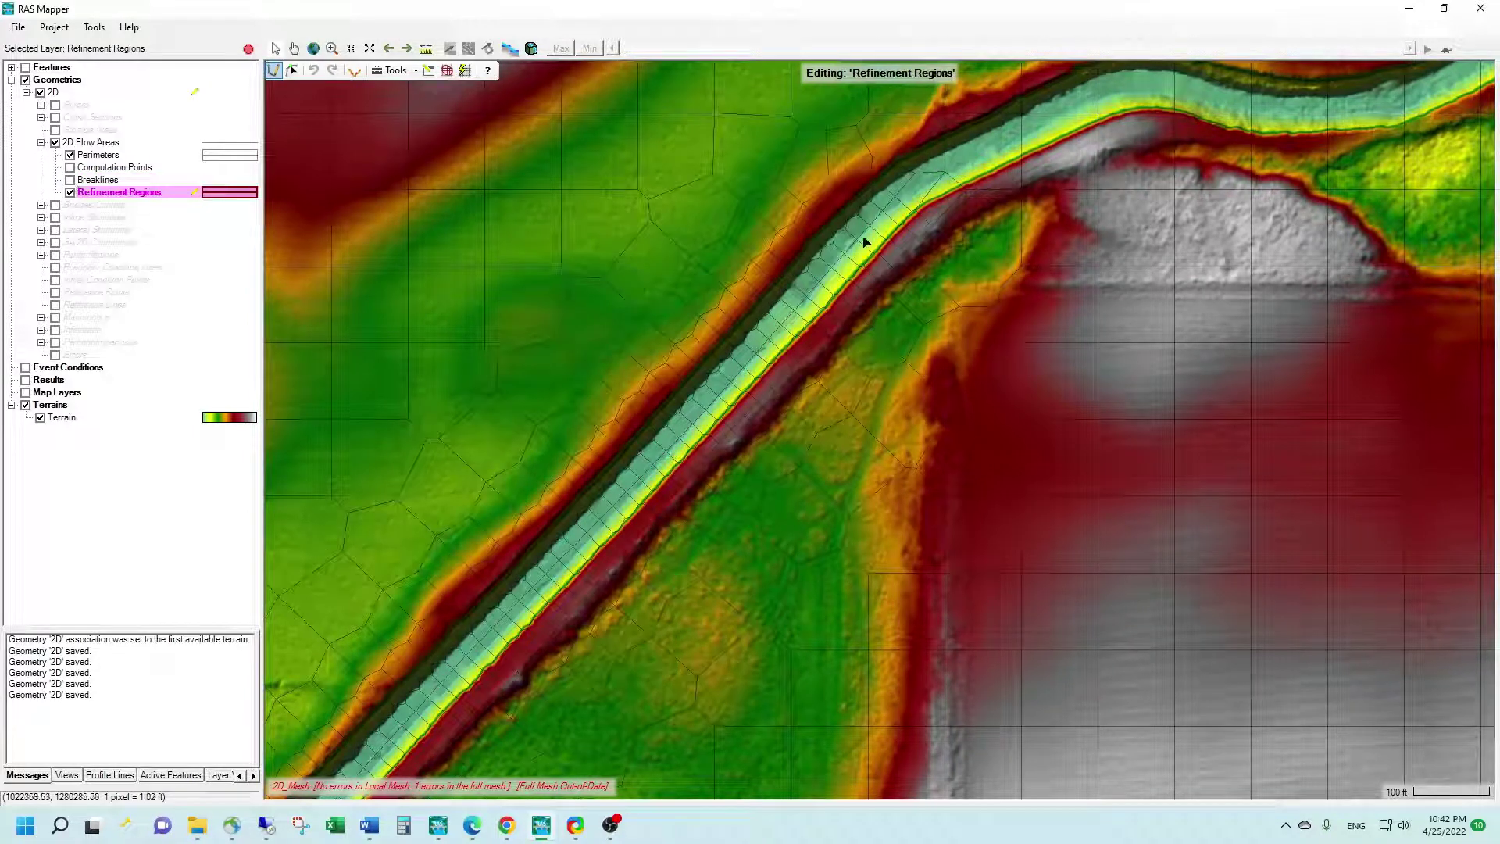
pyautogui.moveTo(873, 238); pyautogui.dragTo(927, 141)
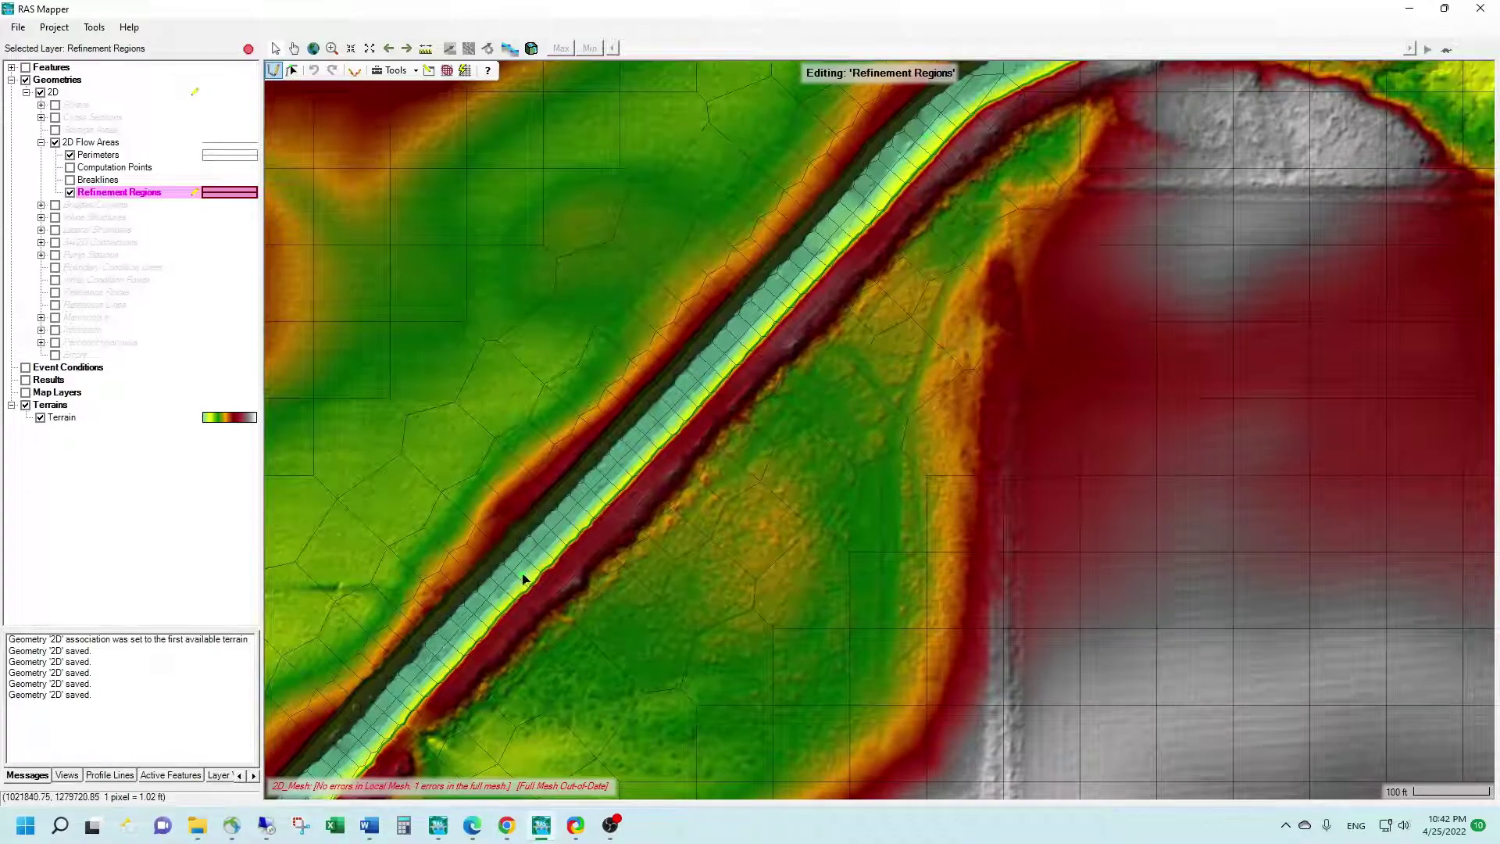
pyautogui.moveTo(521, 576); pyautogui.dragTo(720, 312)
pyautogui.moveTo(639, 435); pyautogui.dragTo(869, 110)
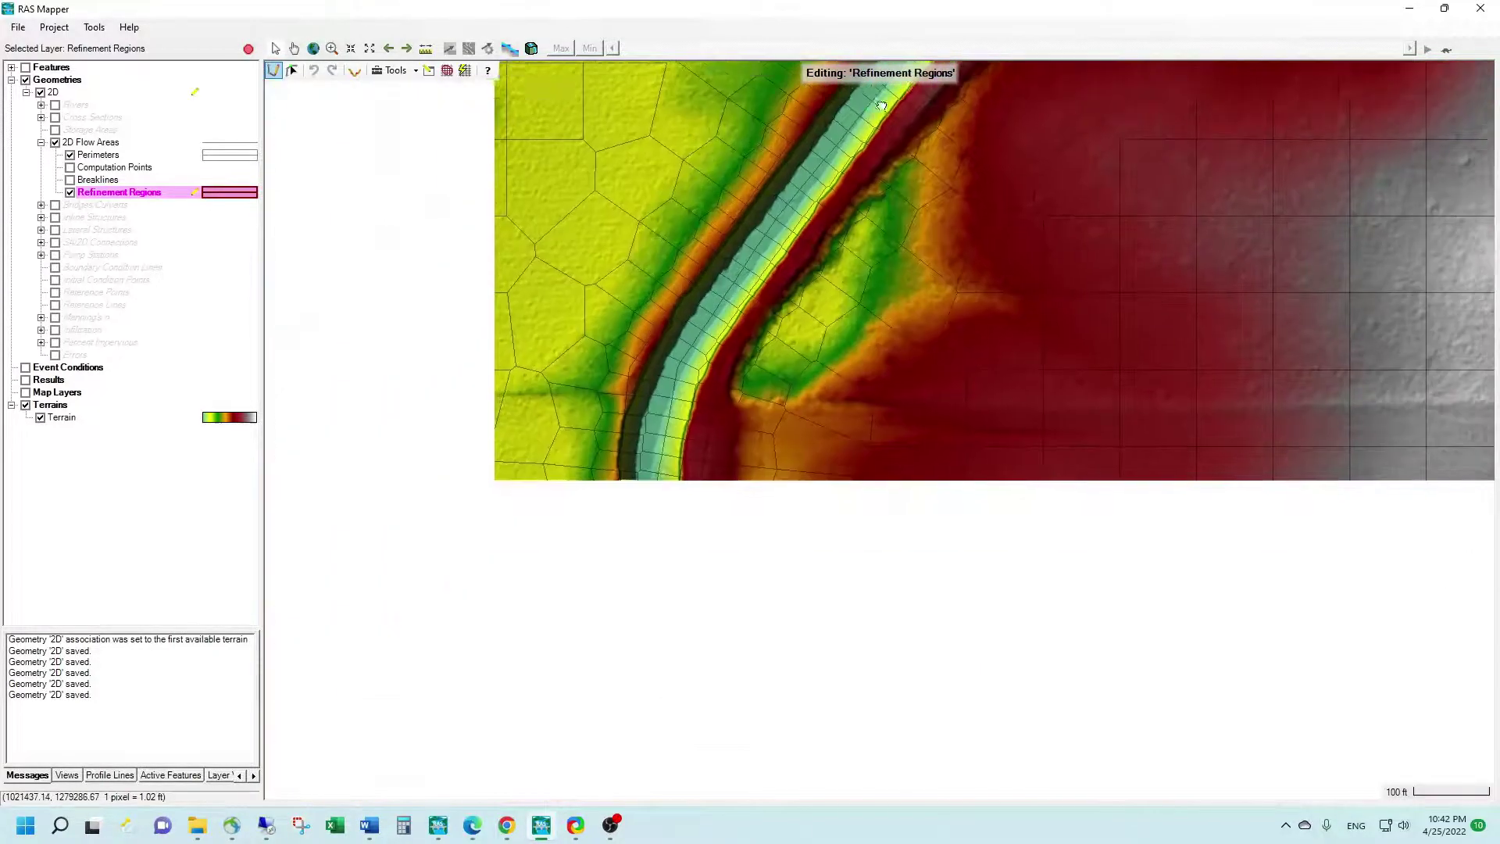
pyautogui.moveTo(662, 491); pyautogui.dragTo(743, 120)
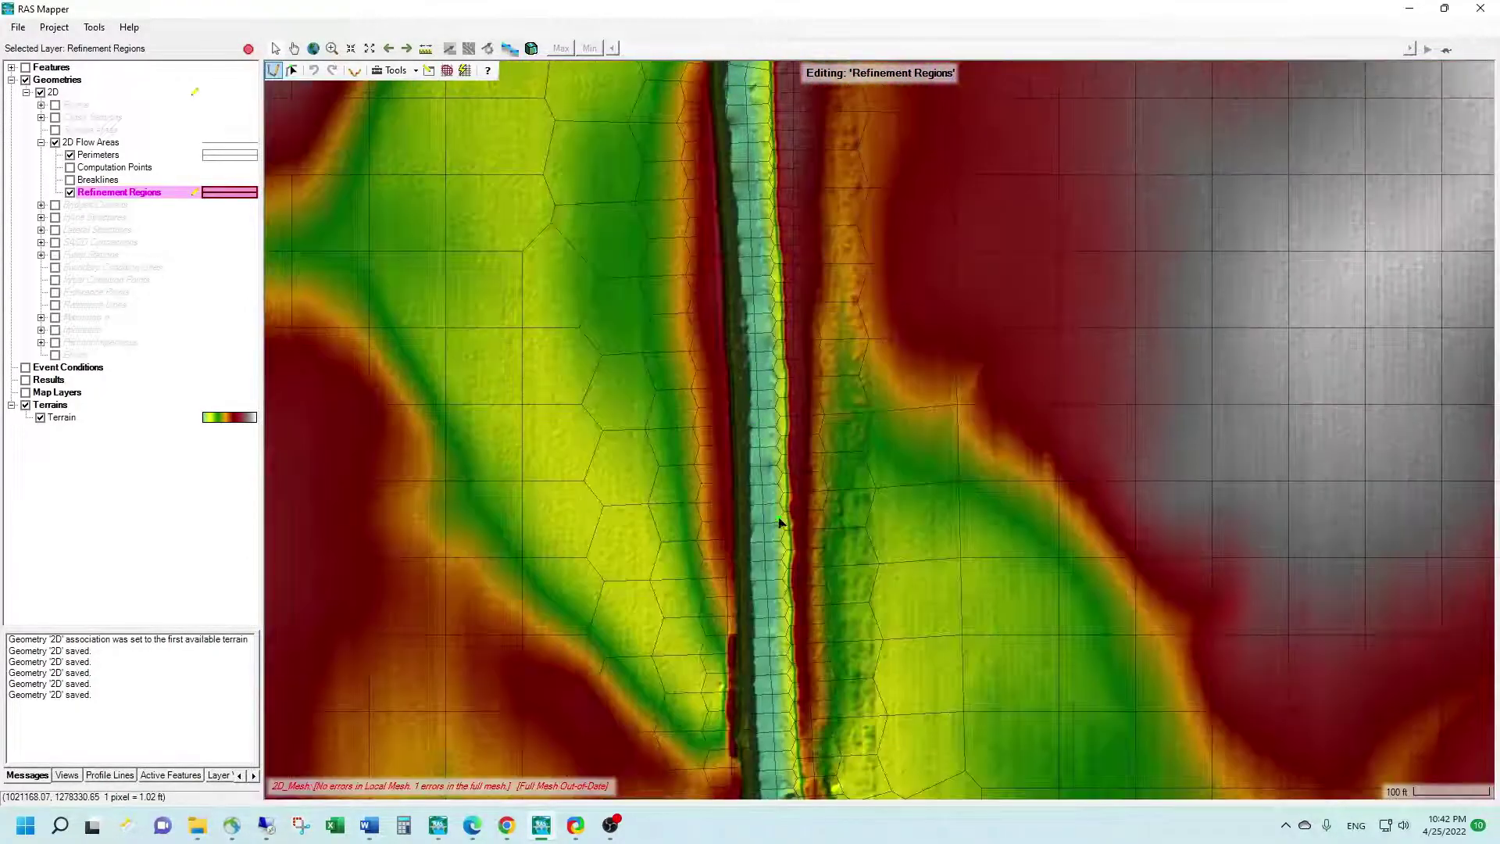
pyautogui.moveTo(781, 520); pyautogui.dragTo(778, 218)
pyautogui.moveTo(783, 474); pyautogui.dragTo(763, 430)
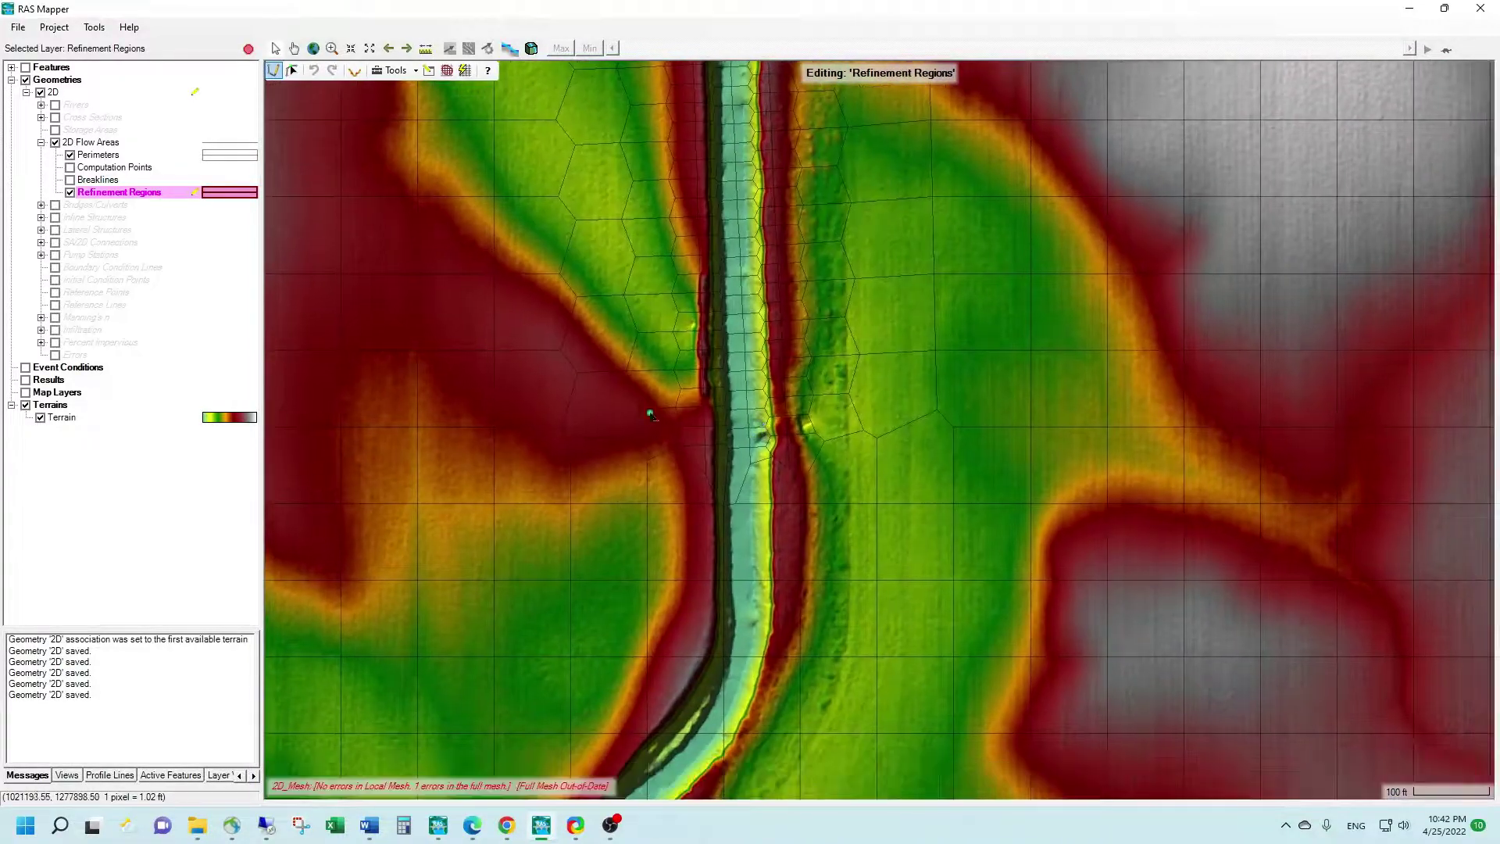
# Compare the cells at the lower end with the breaklines shown and hidden, and inspect the bank cell faces back upstream
pyautogui.click(71, 180)
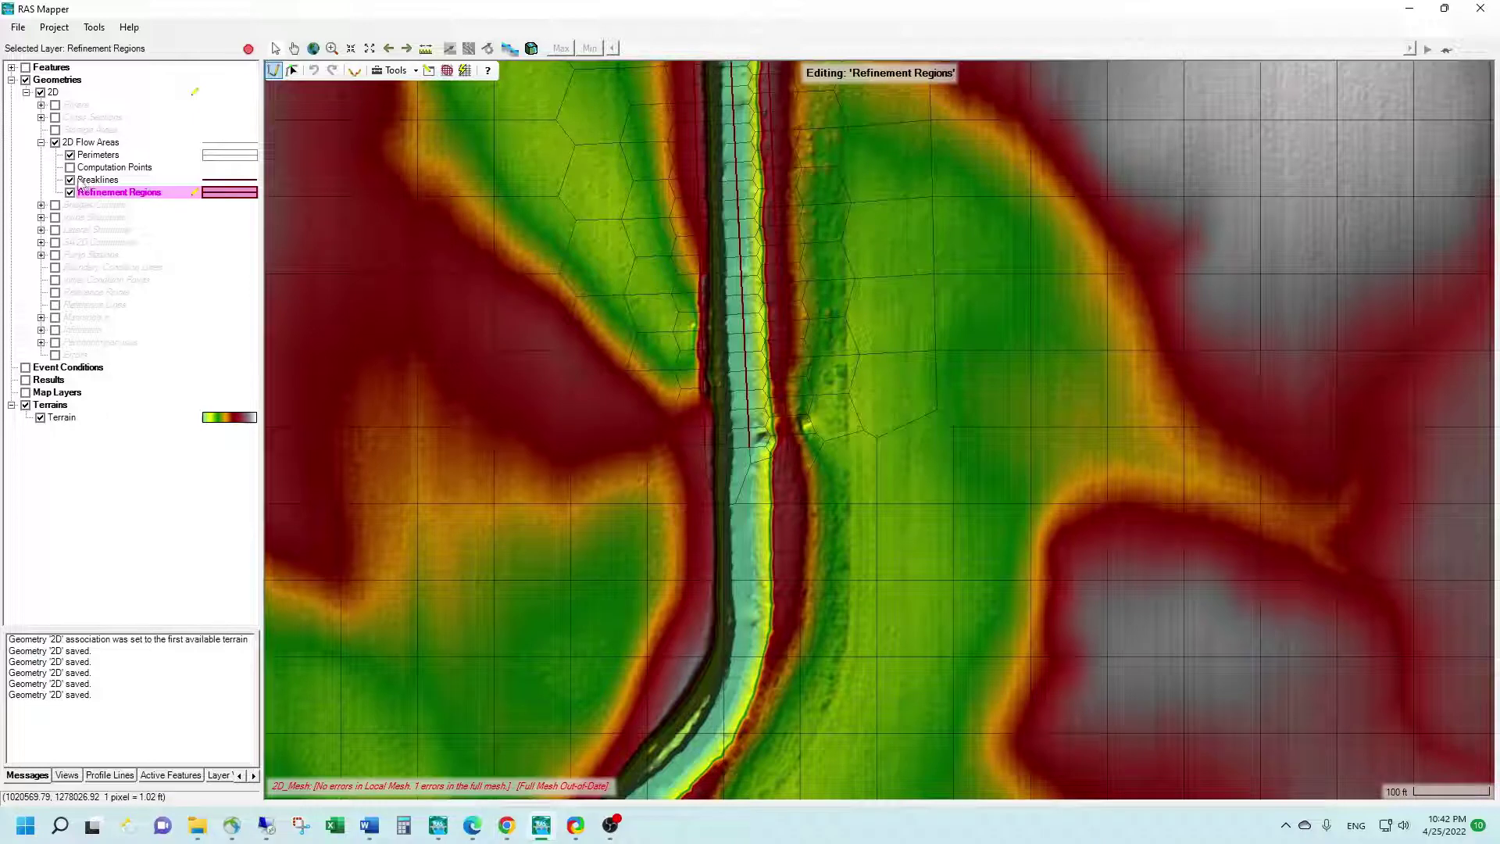
pyautogui.click(70, 180)
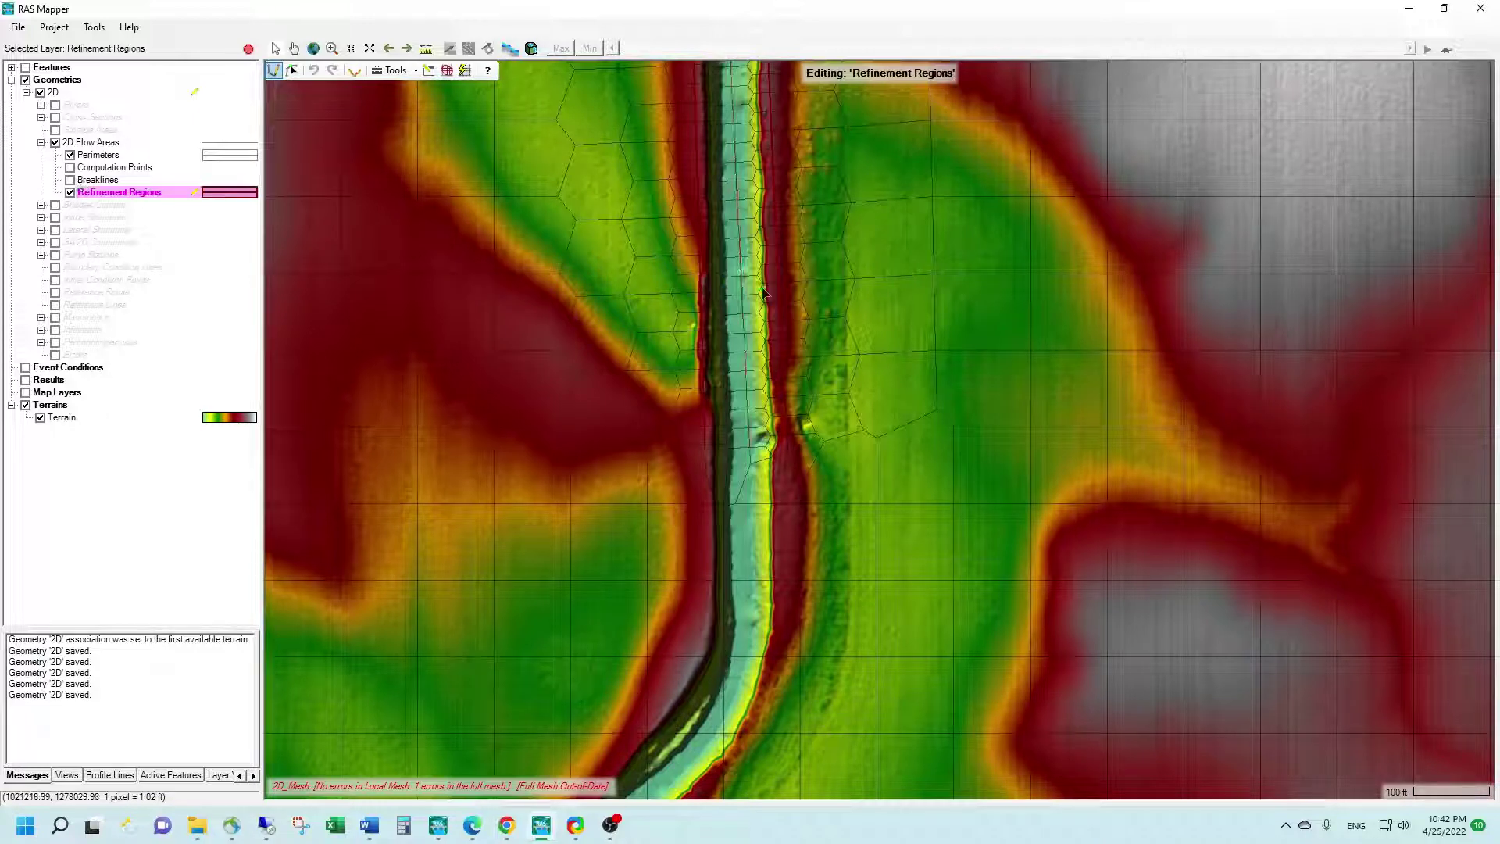
pyautogui.moveTo(777, 125); pyautogui.dragTo(790, 439)
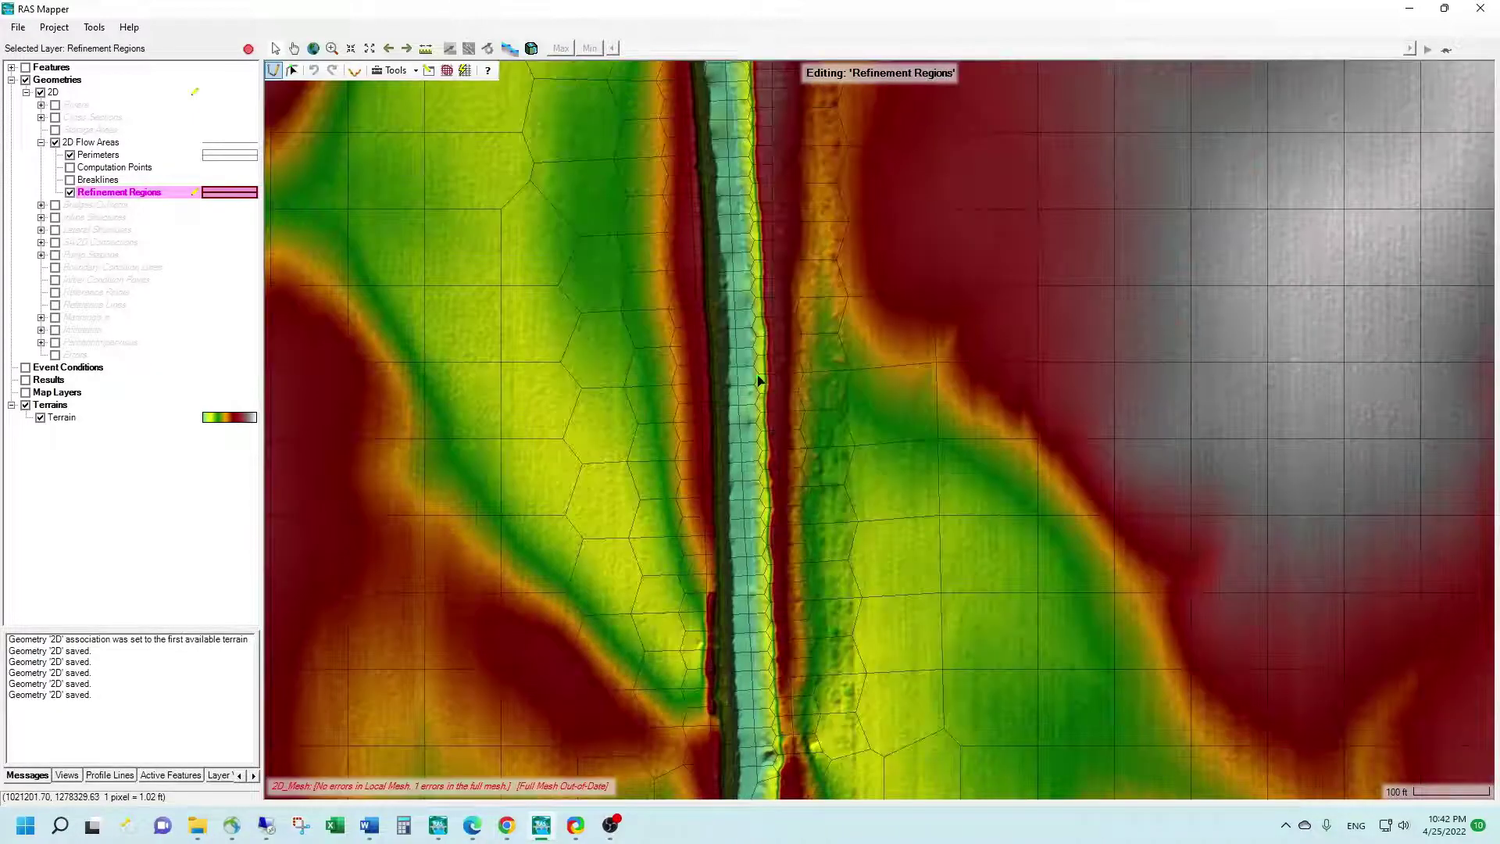
pyautogui.moveTo(779, 127); pyautogui.dragTo(783, 412)
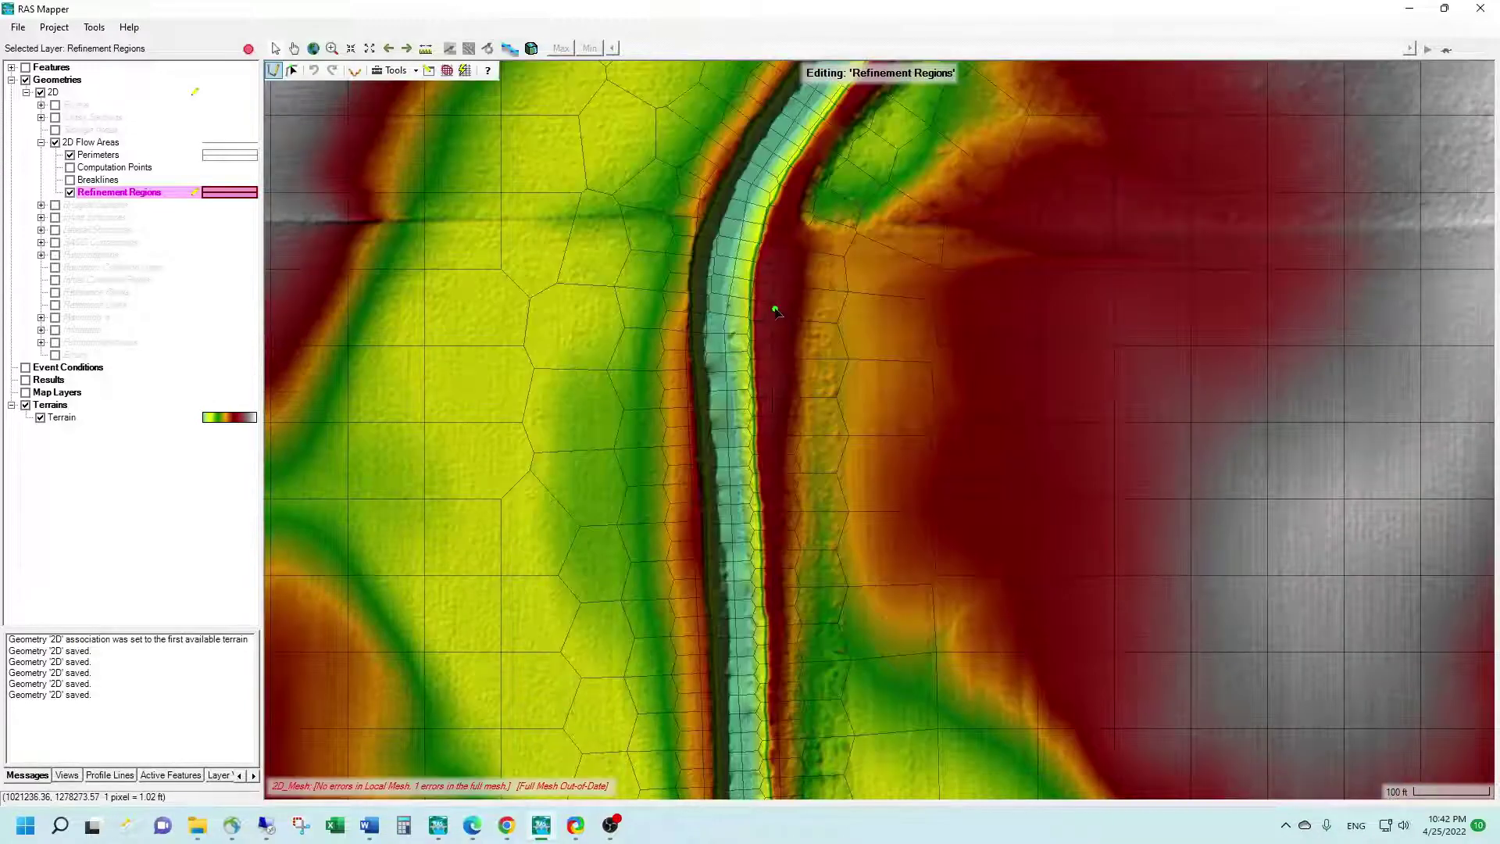
pyautogui.moveTo(773, 247); pyautogui.dragTo(750, 428)
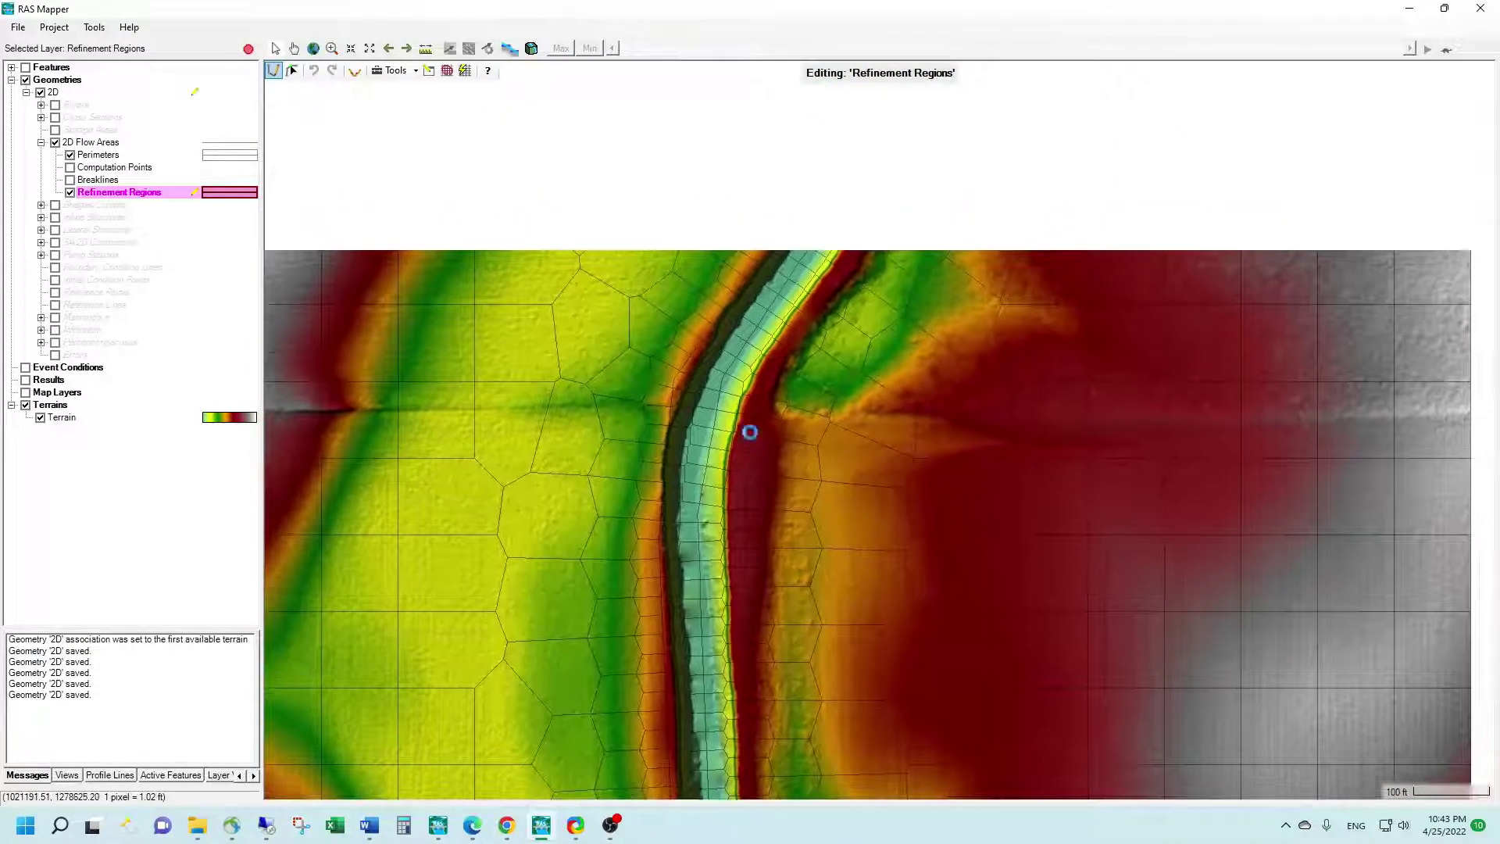
pyautogui.moveTo(883, 235); pyautogui.dragTo(787, 412)
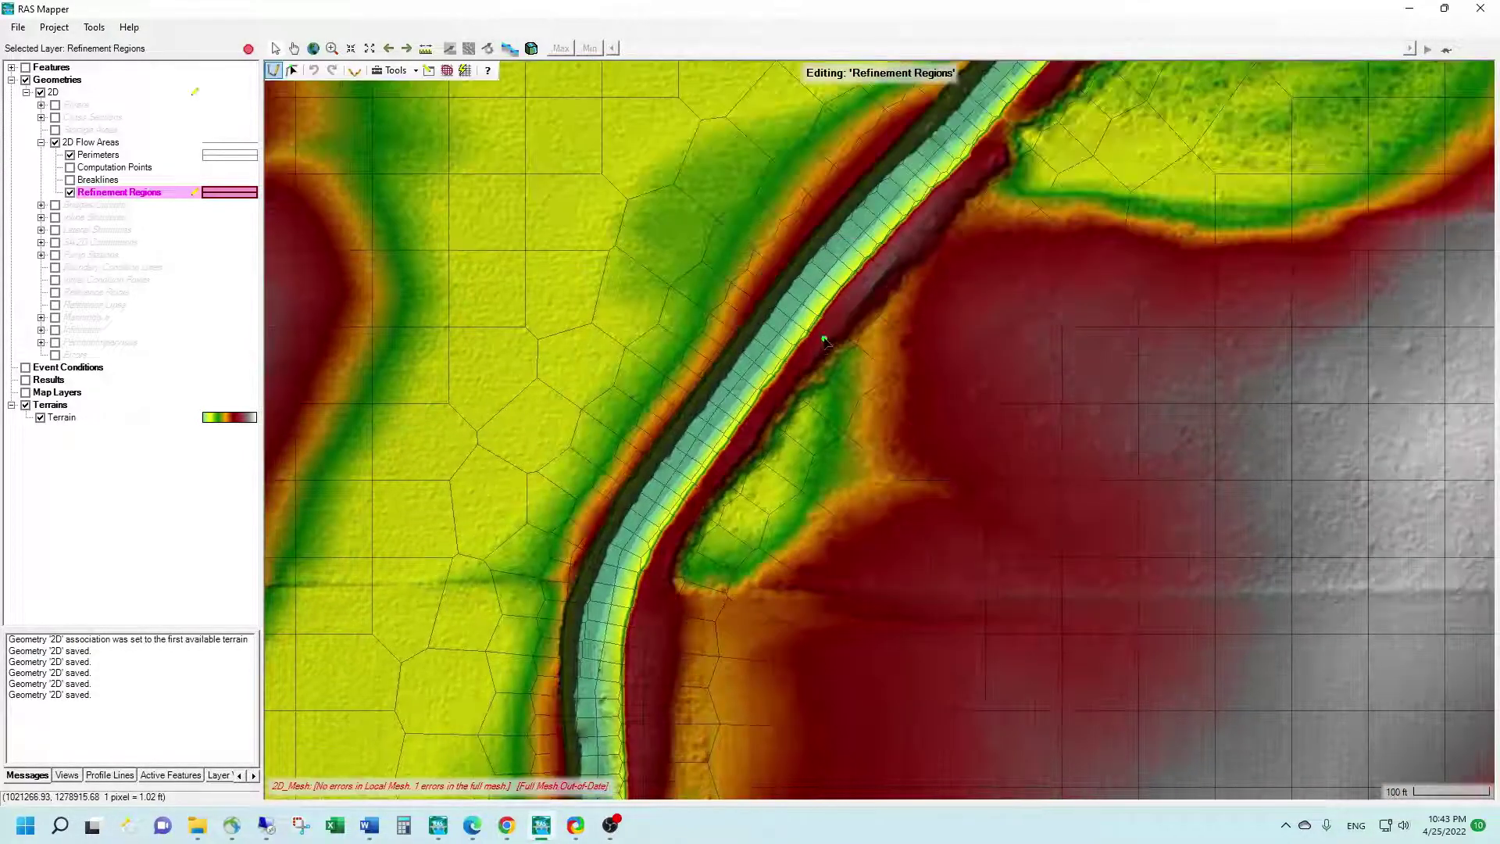
pyautogui.moveTo(898, 248); pyautogui.dragTo(854, 227)
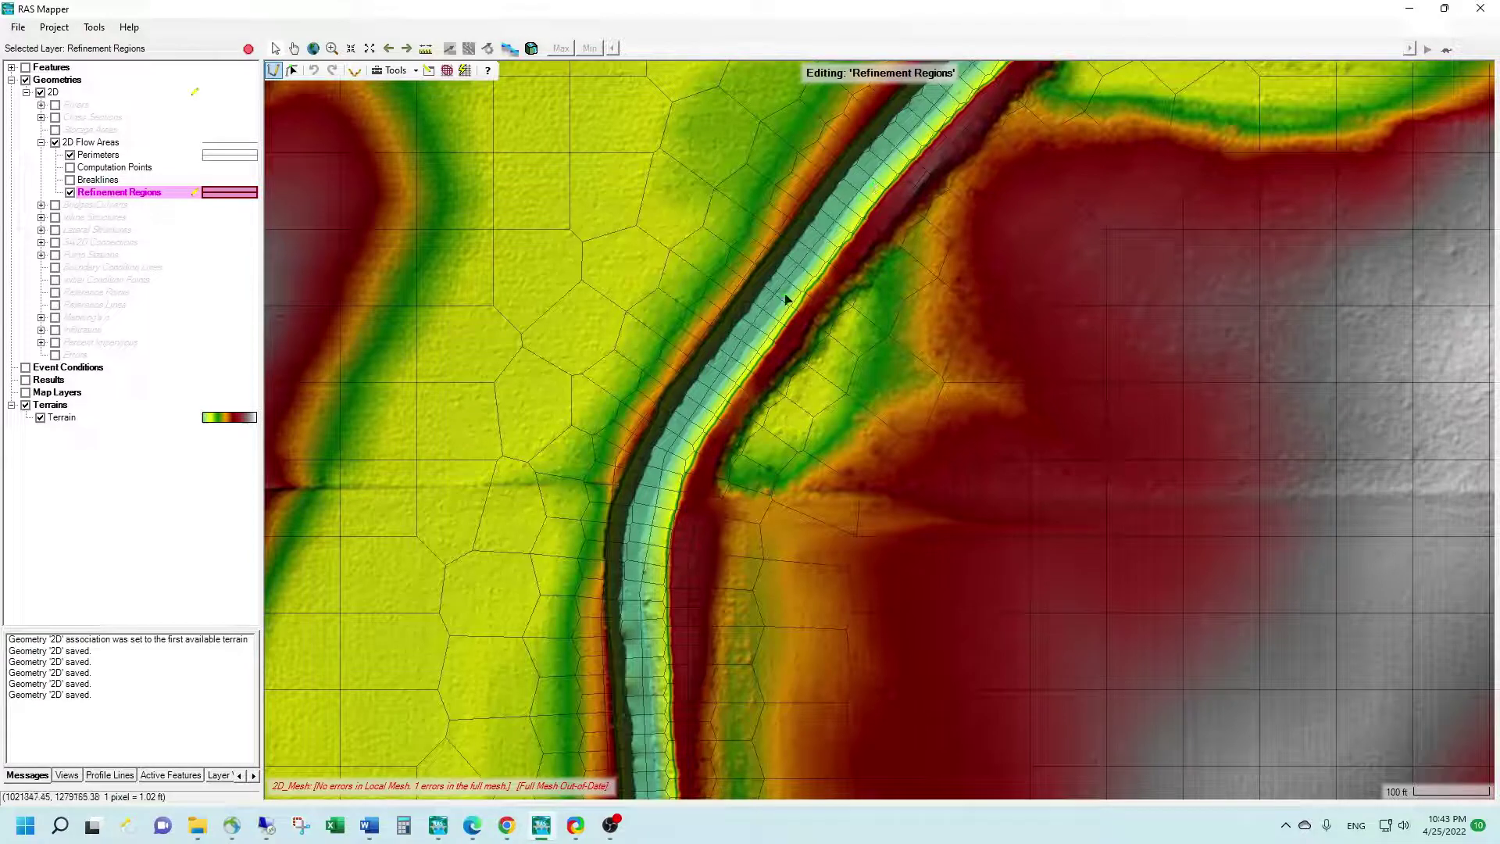
# Hide the terrain, show the breaklines, and examine the cell transition around the three lines down to their lower end
pyautogui.scroll(-1, 797, 297)
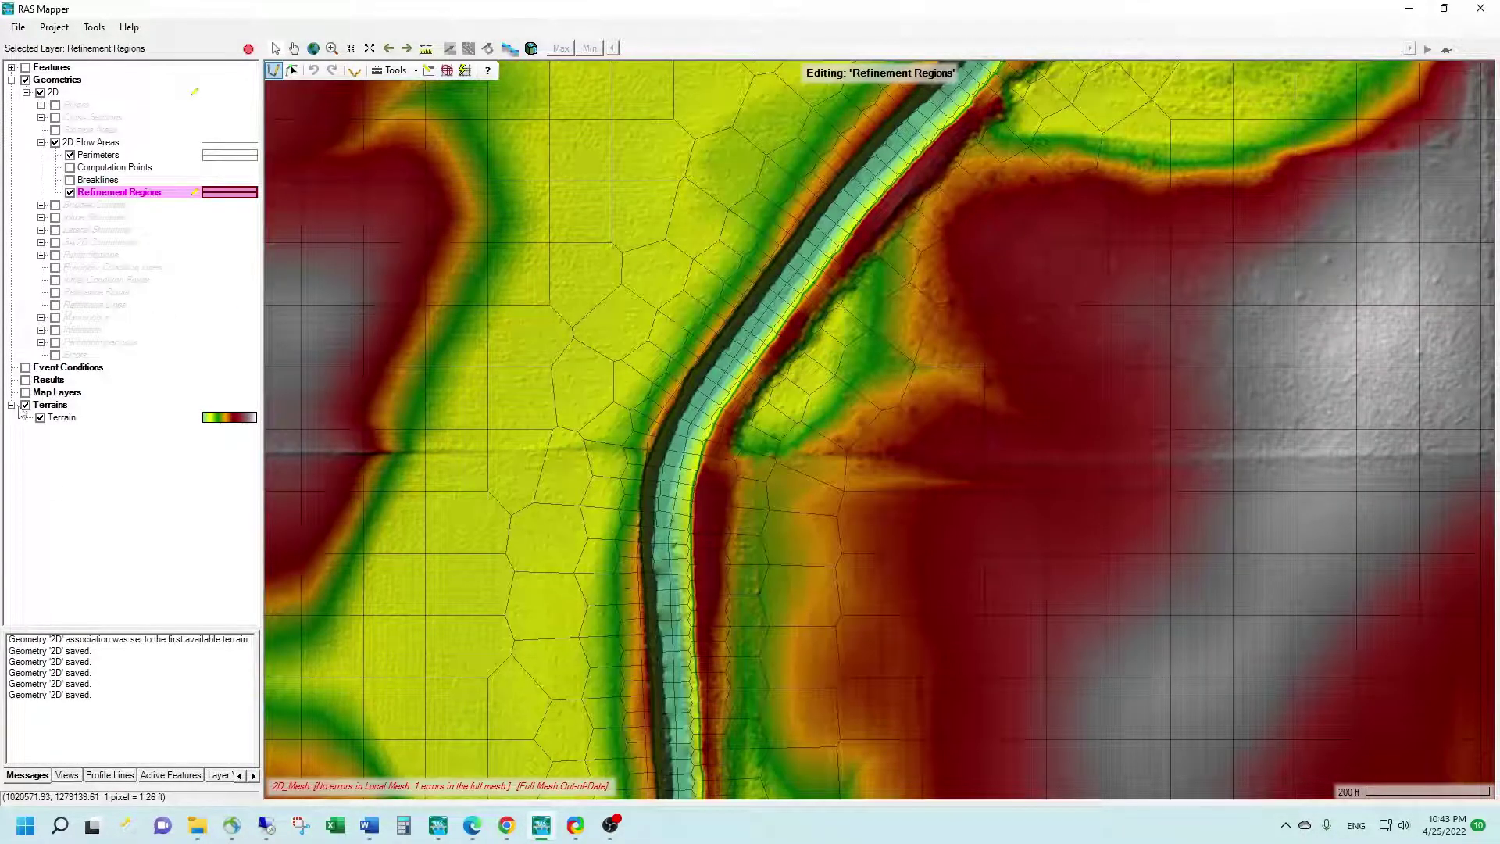
pyautogui.click(25, 405)
pyautogui.click(71, 180)
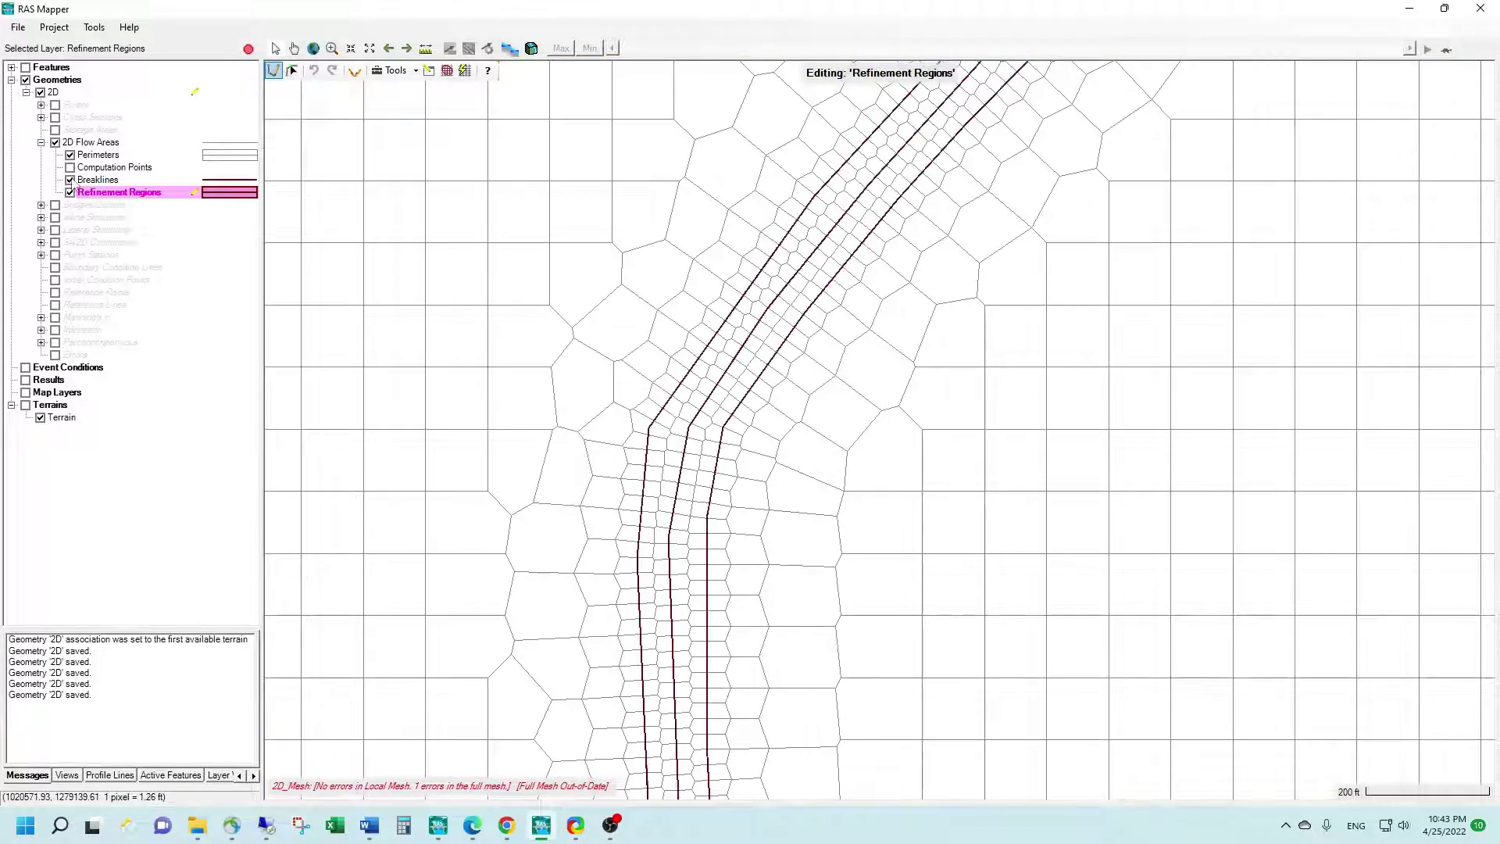
pyautogui.moveTo(765, 536); pyautogui.dragTo(813, 314)
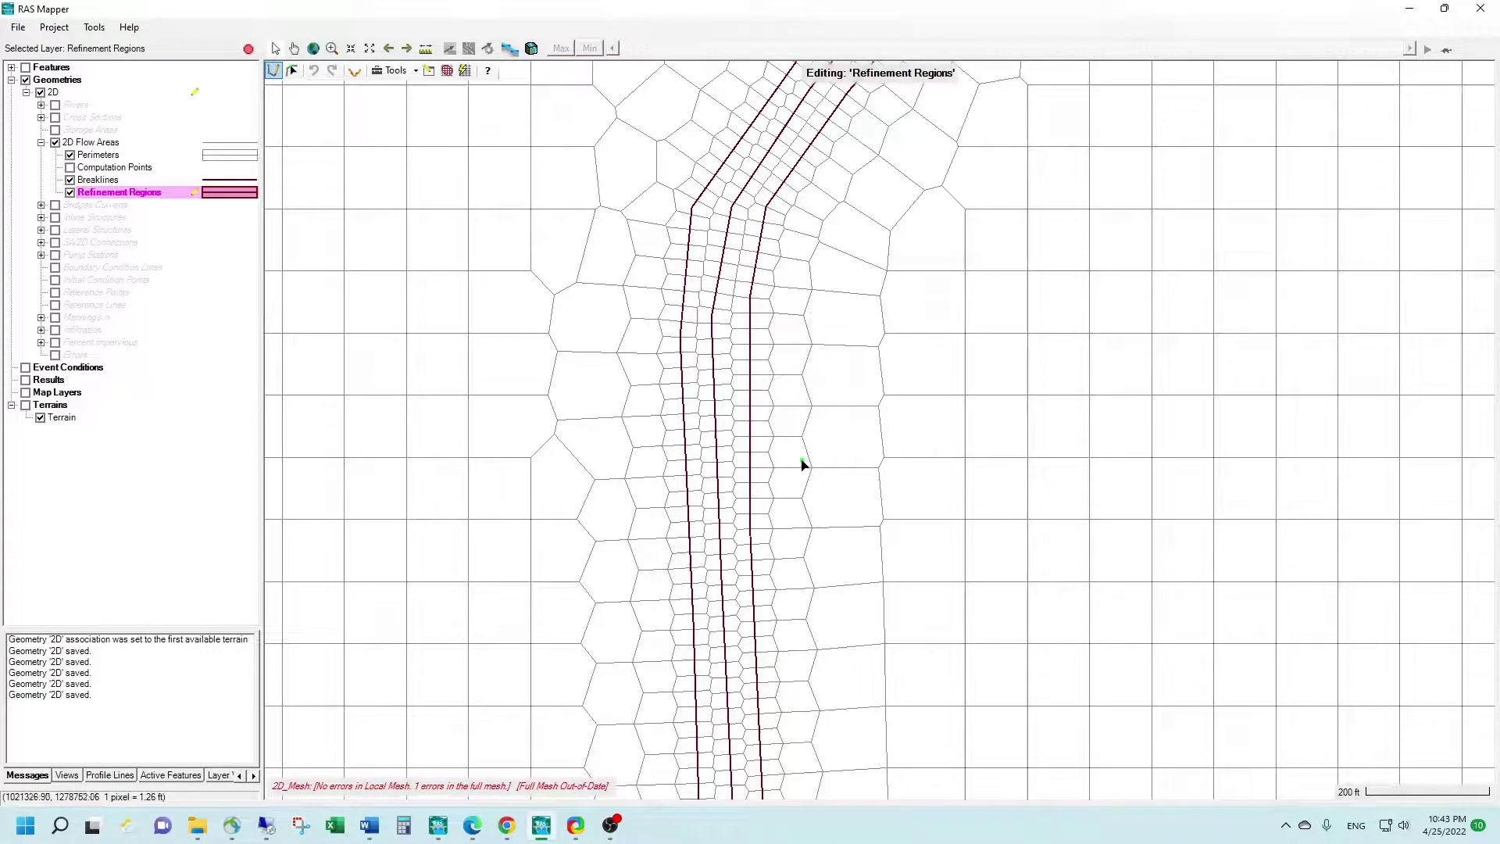
pyautogui.scroll(-1, 805, 492)
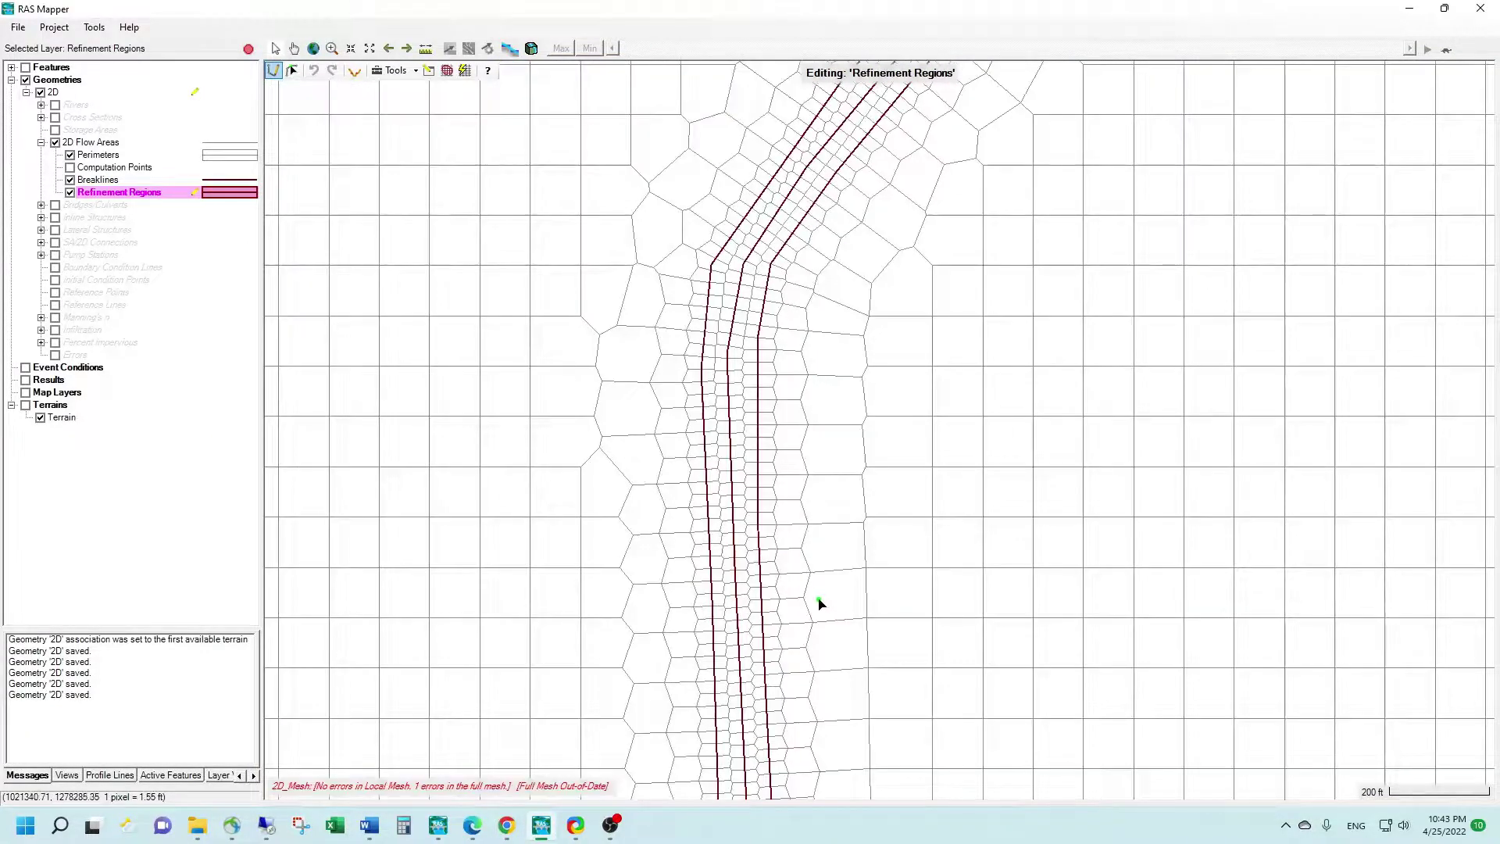
pyautogui.moveTo(817, 602); pyautogui.dragTo(781, 445)
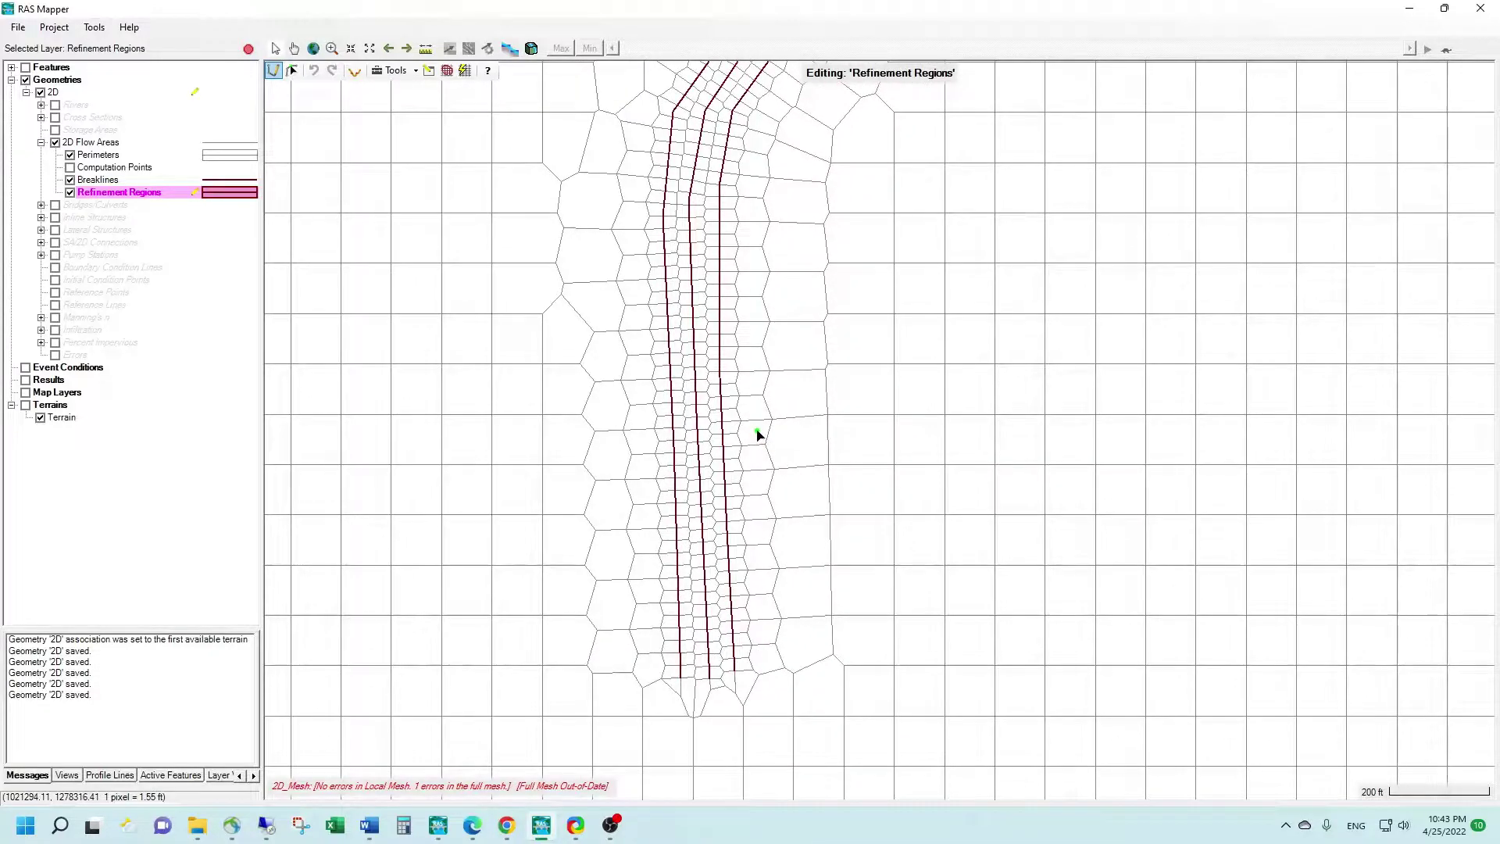